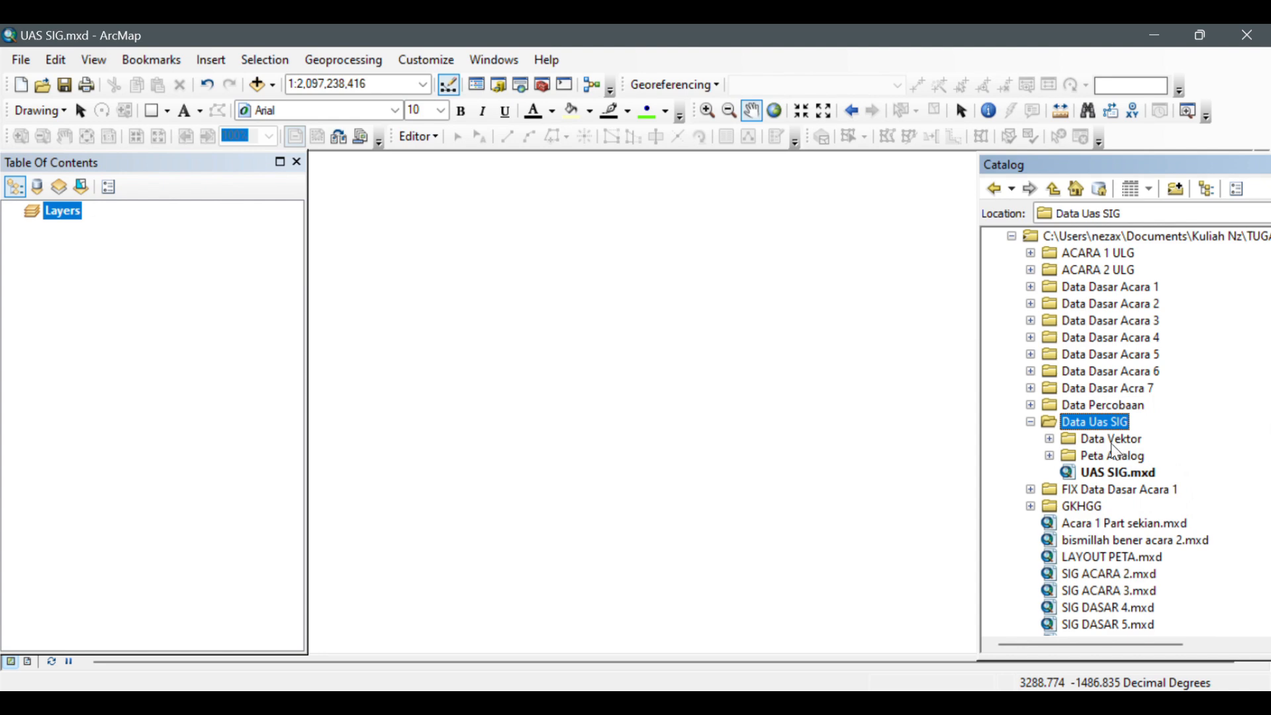
# - Expand the Data Vektor, adm_kec_kota_tegal and Peta Analog folders inside Data Uas SIG to show their files
pyautogui.doubleClick(1113, 440)
pyautogui.doubleClick(1127, 472)
pyautogui.doubleClick(1130, 457)
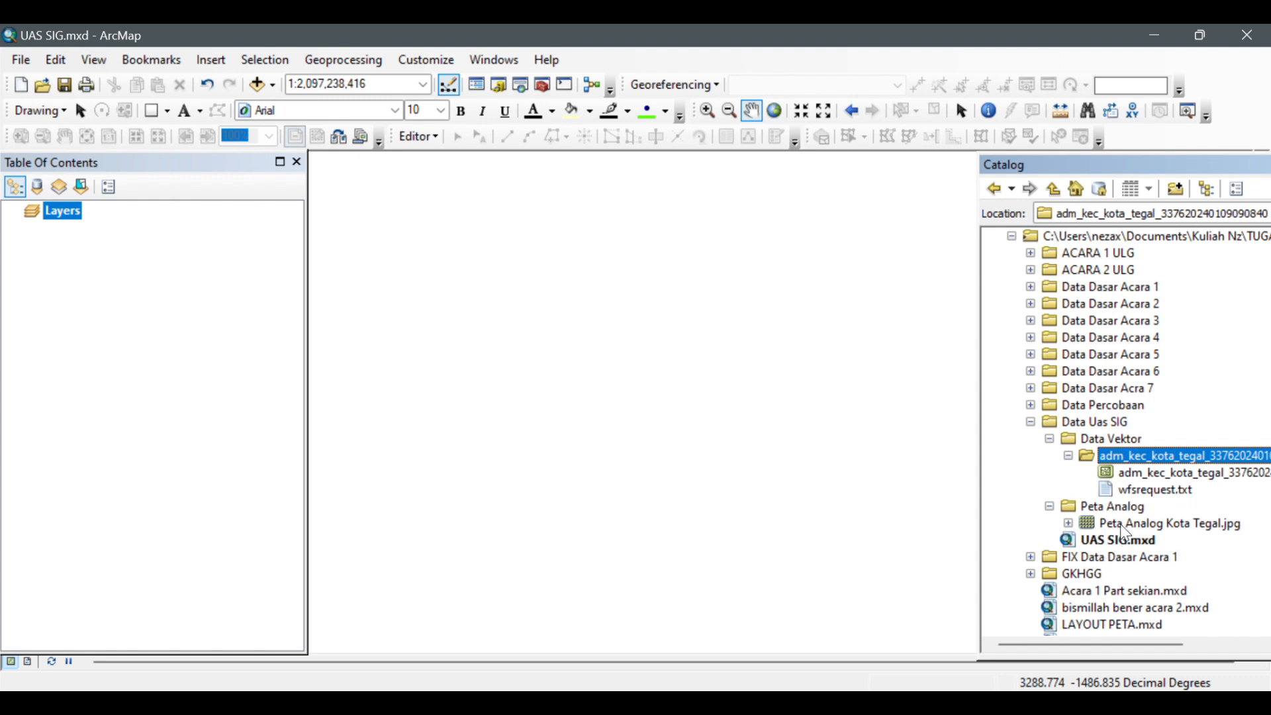
# - Set the coordinate system of the Layers data frame to the WGS 1984 geographic coordinate system
pyautogui.doubleClick(56, 211)
pyautogui.click(540, 205)
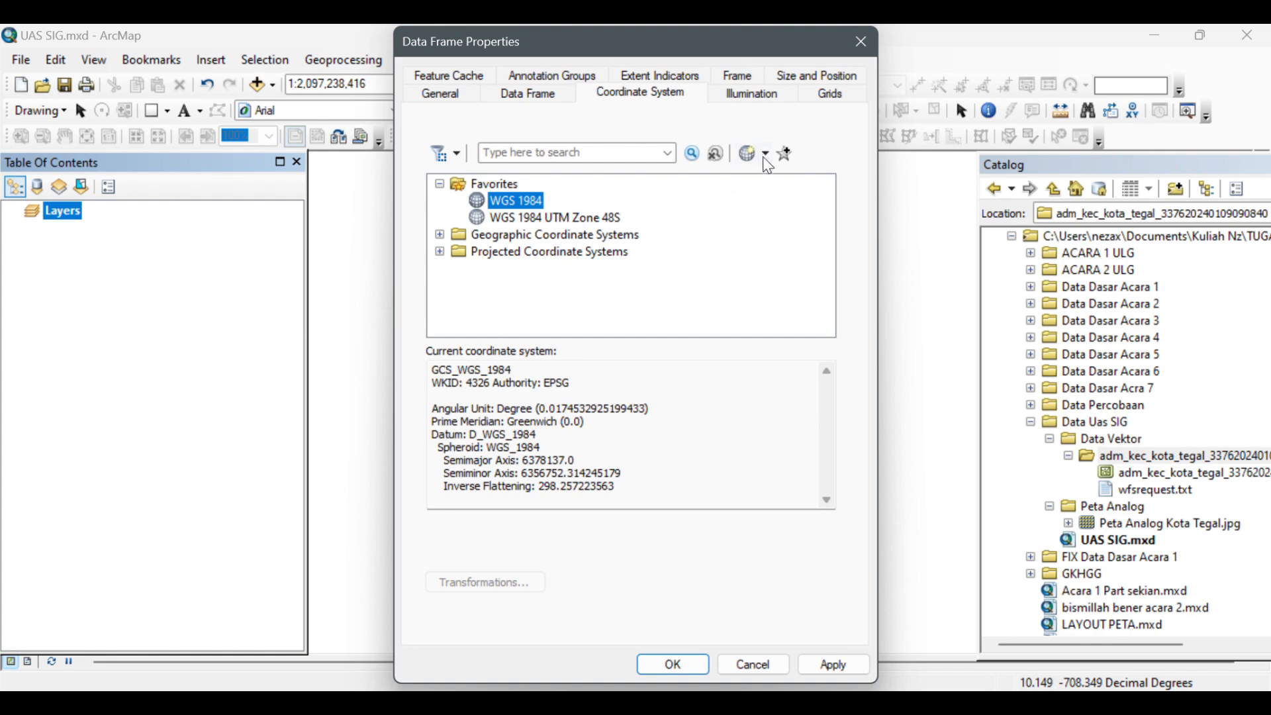
pyautogui.doubleClick(564, 235)
pyautogui.scroll(-3, 615, 245)
pyautogui.scroll(5, 530, 264)
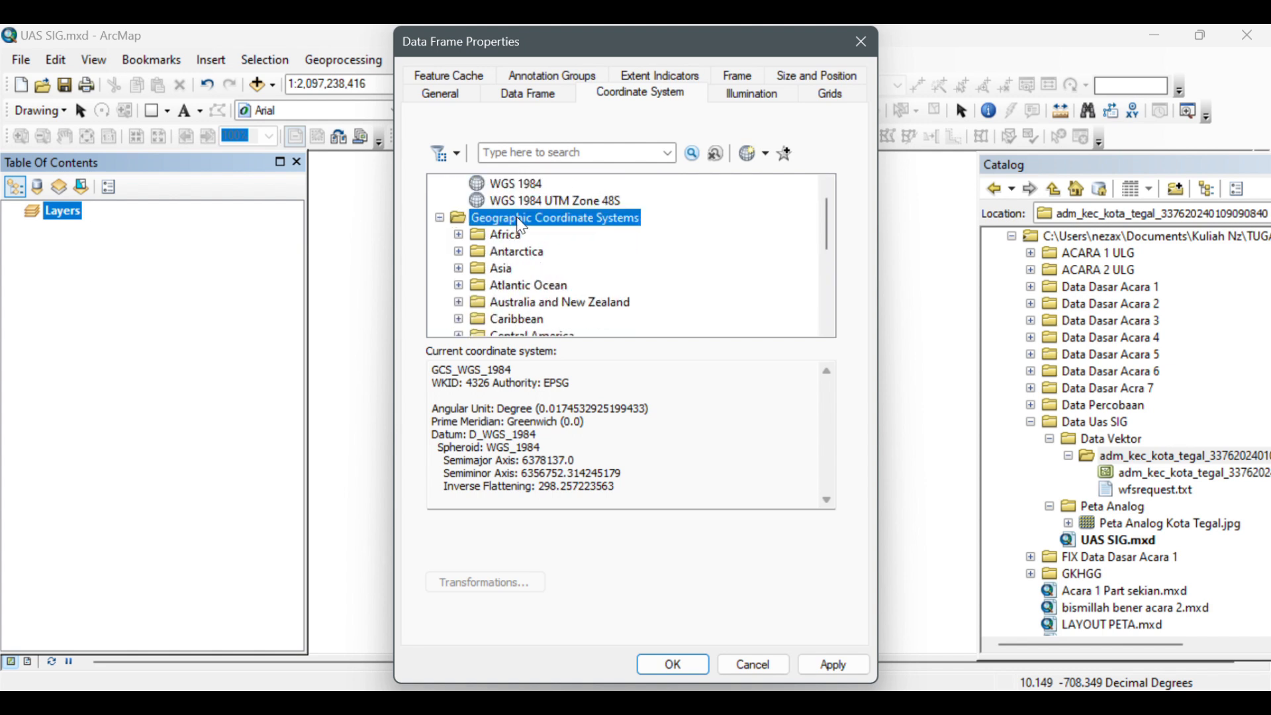
pyautogui.scroll(-5, 517, 285)
pyautogui.doubleClick(506, 302)
pyautogui.scroll(-6, 506, 306)
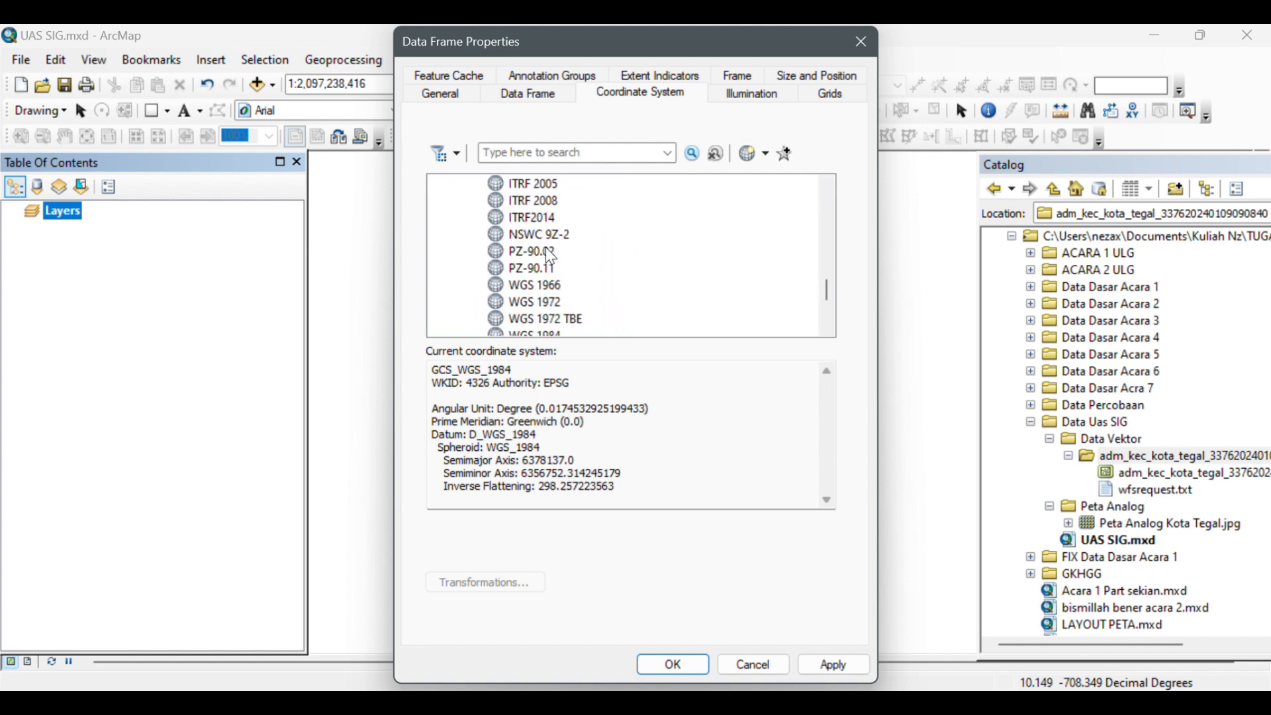
pyautogui.click(537, 201)
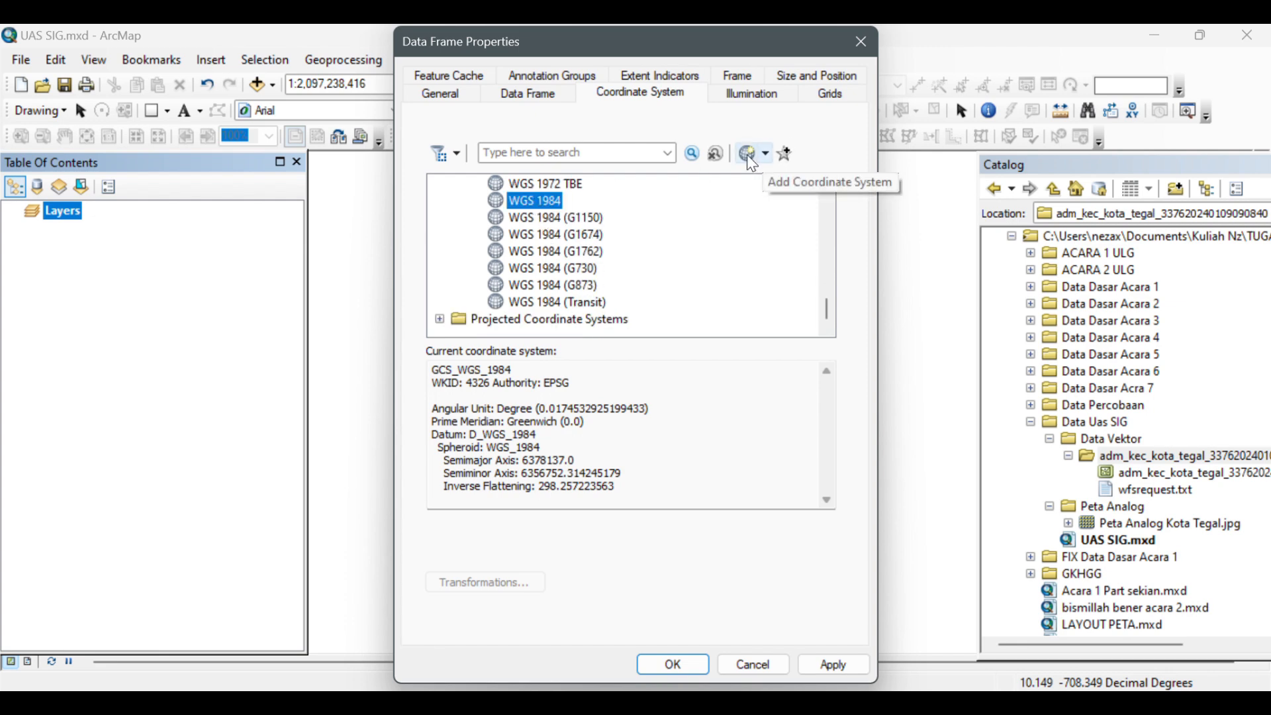
pyautogui.scroll(10, 629, 249)
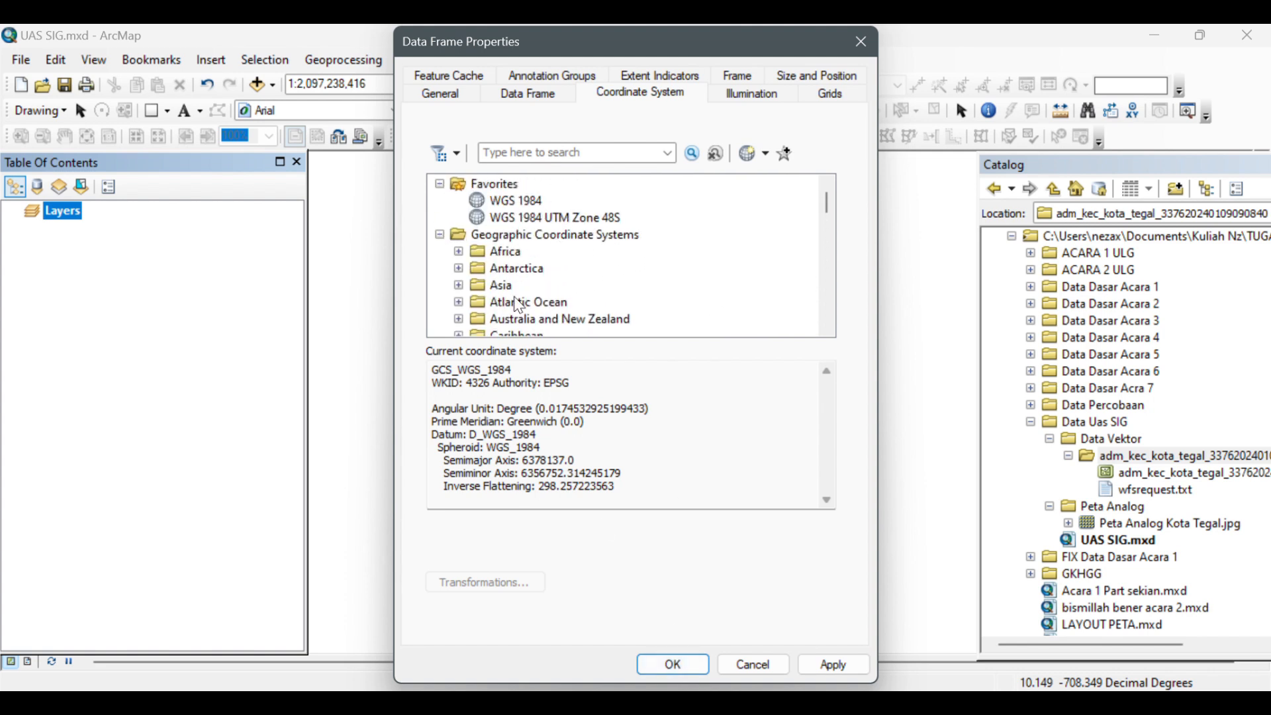
pyautogui.click(523, 190)
pyautogui.click(527, 199)
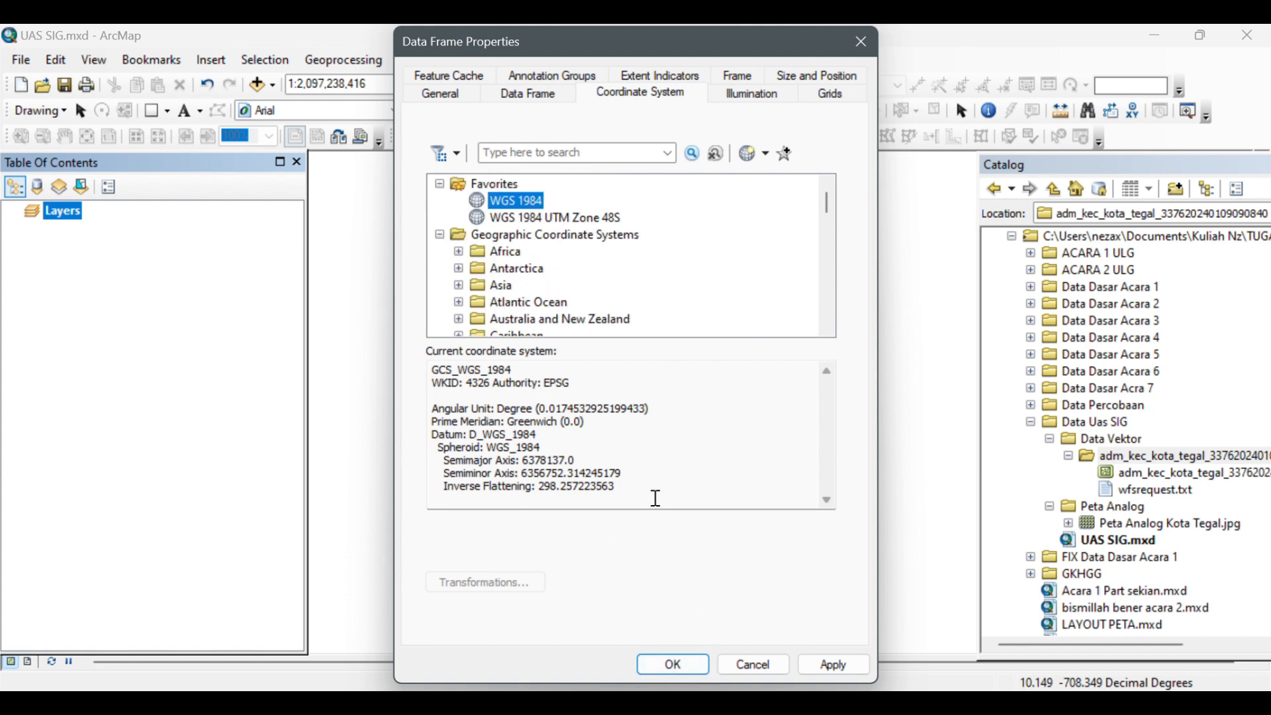
pyautogui.click(673, 662)
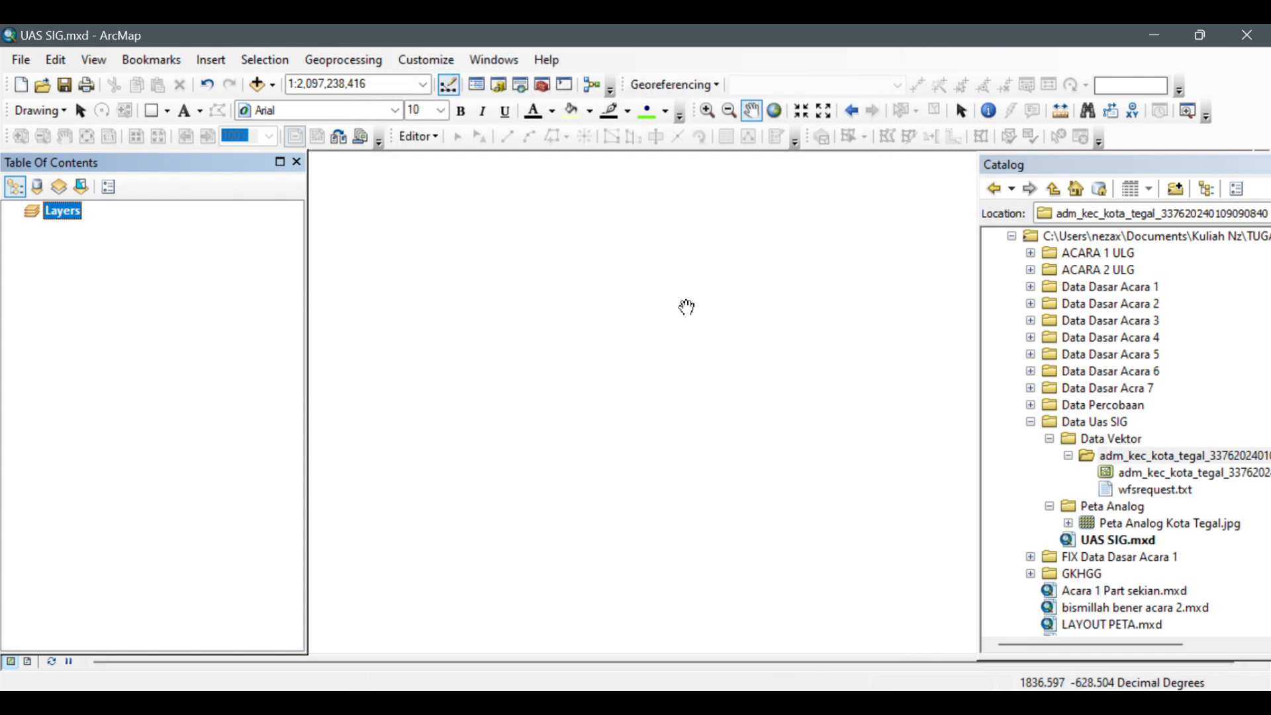
# - Add the Peta Analog Kota Tegal.jpg raster to the map
pyautogui.moveTo(1133, 526); pyautogui.dragTo(647, 363)
pyautogui.click(773, 456)
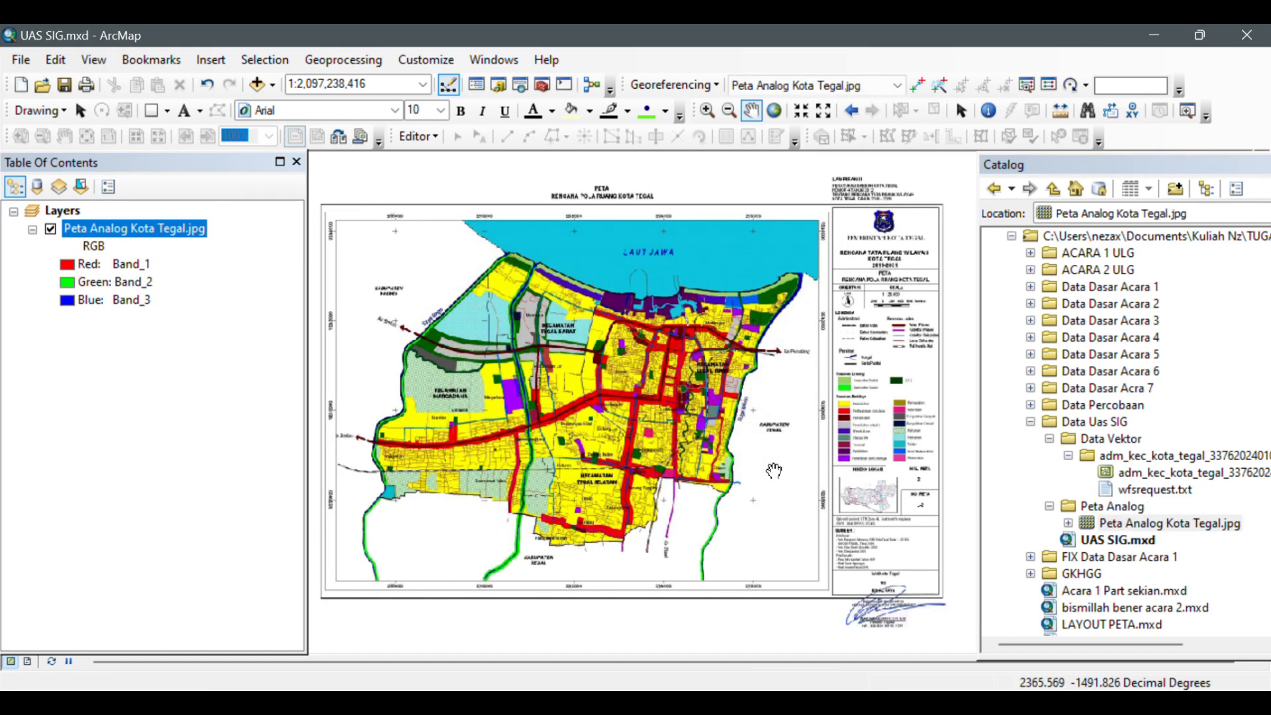
pyautogui.moveTo(752, 448); pyautogui.dragTo(773, 462)
pyautogui.moveTo(1206, 476); pyautogui.dragTo(692, 469)
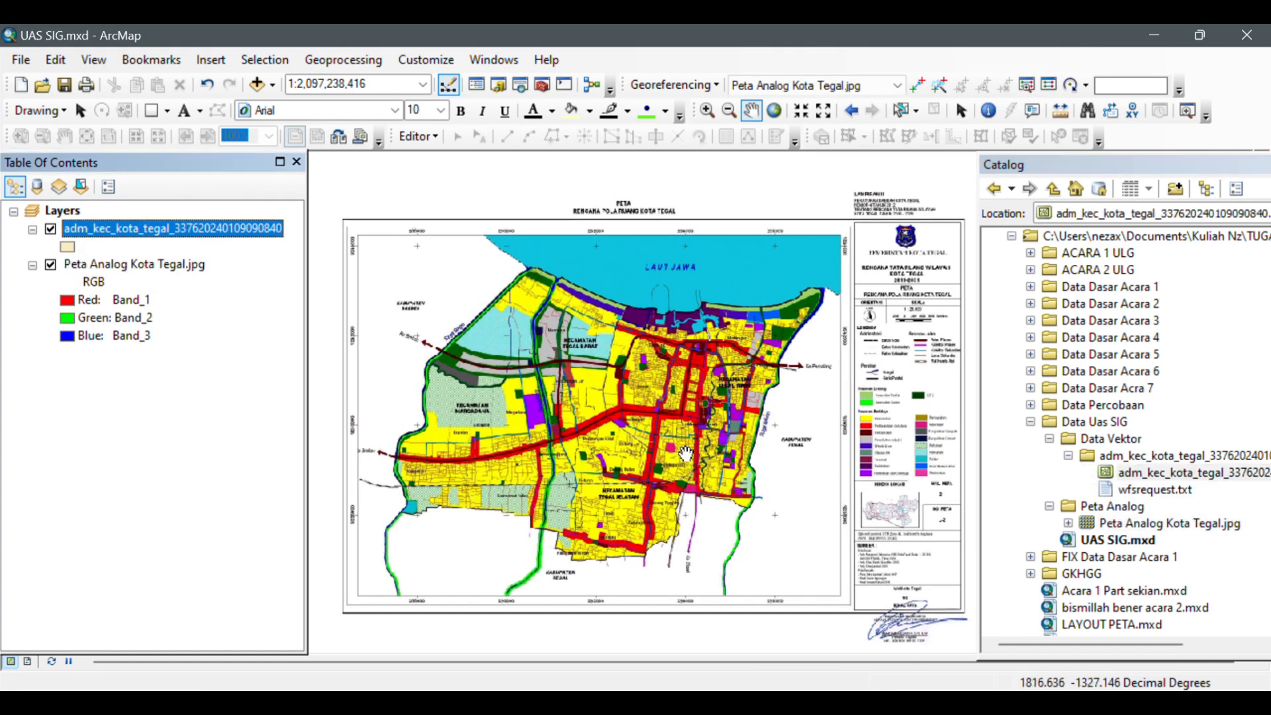
pyautogui.rightClick(120, 231)
pyautogui.click(302, 339)
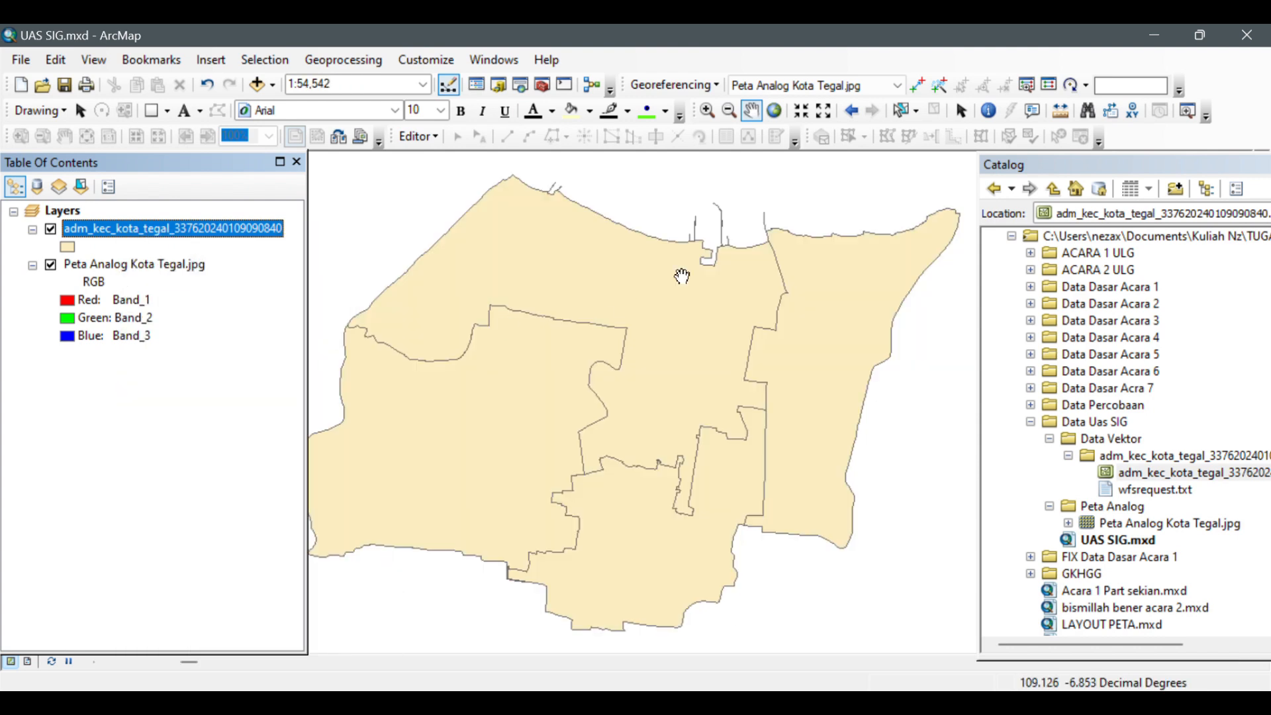
pyautogui.moveTo(716, 450); pyautogui.dragTo(698, 454)
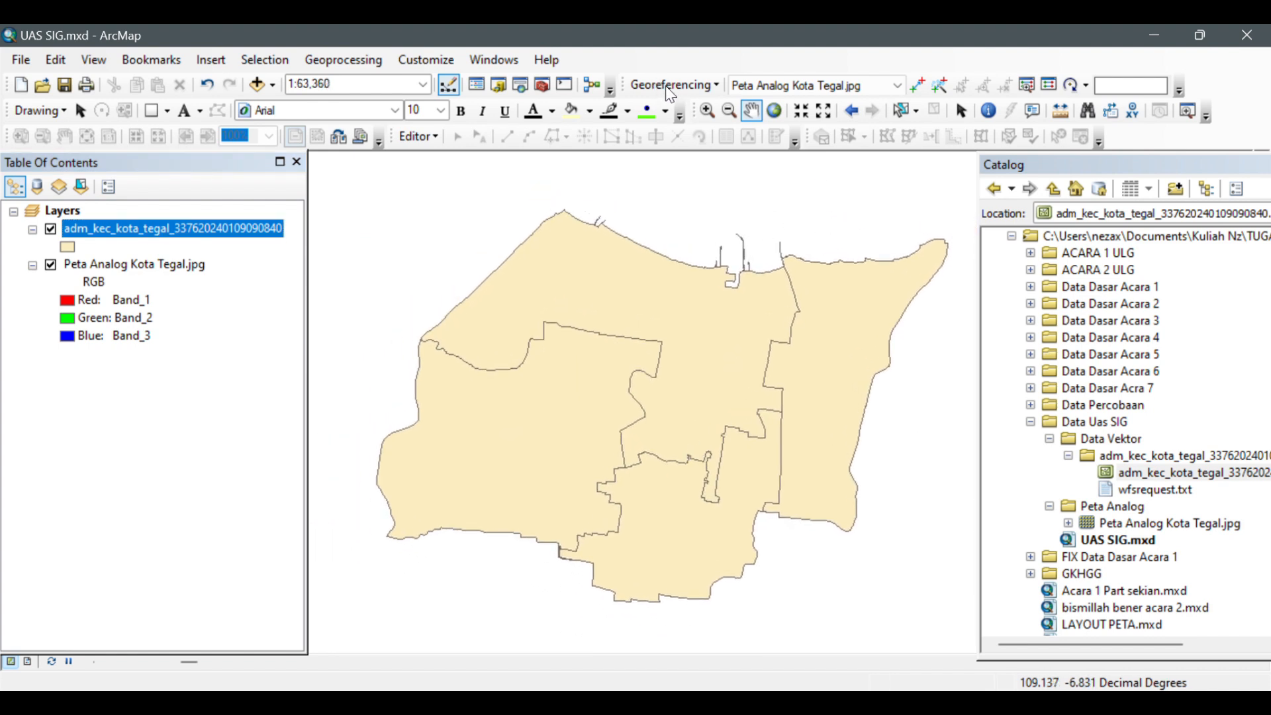
# - Check that the Georeferencing tools are enabled and move them onto a separate row
pyautogui.rightClick(848, 61)
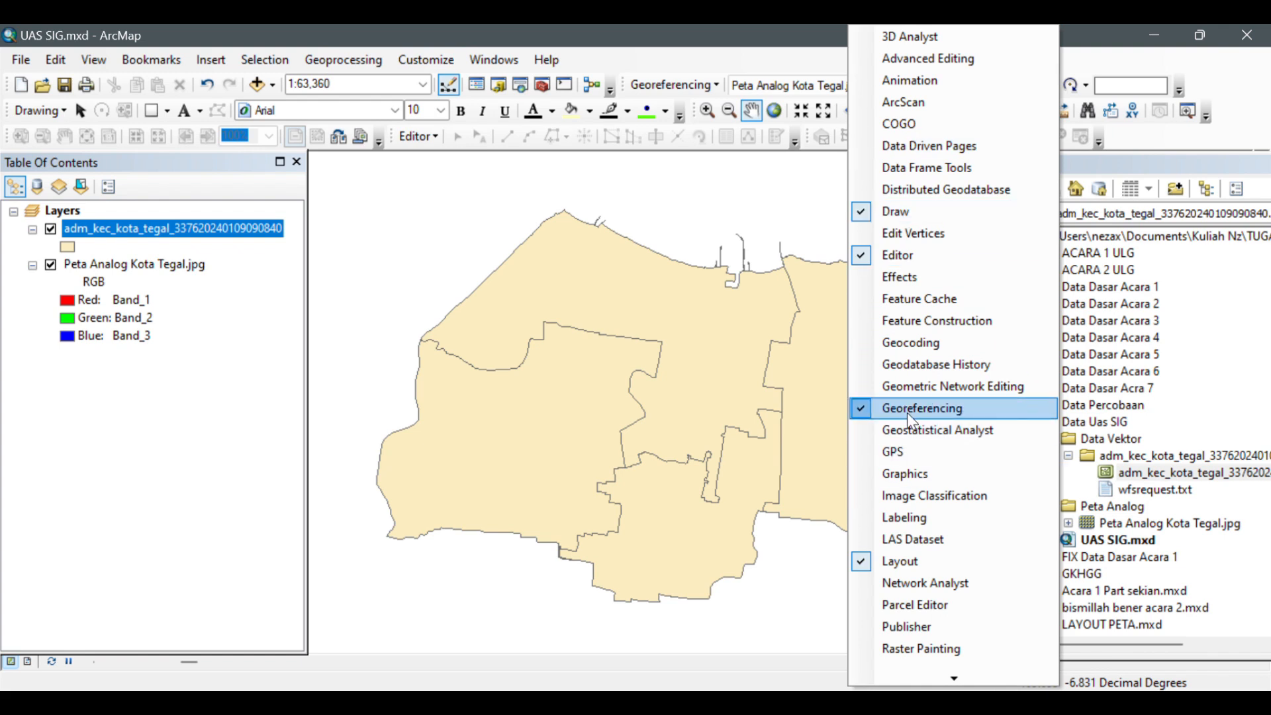
pyautogui.click(811, 55)
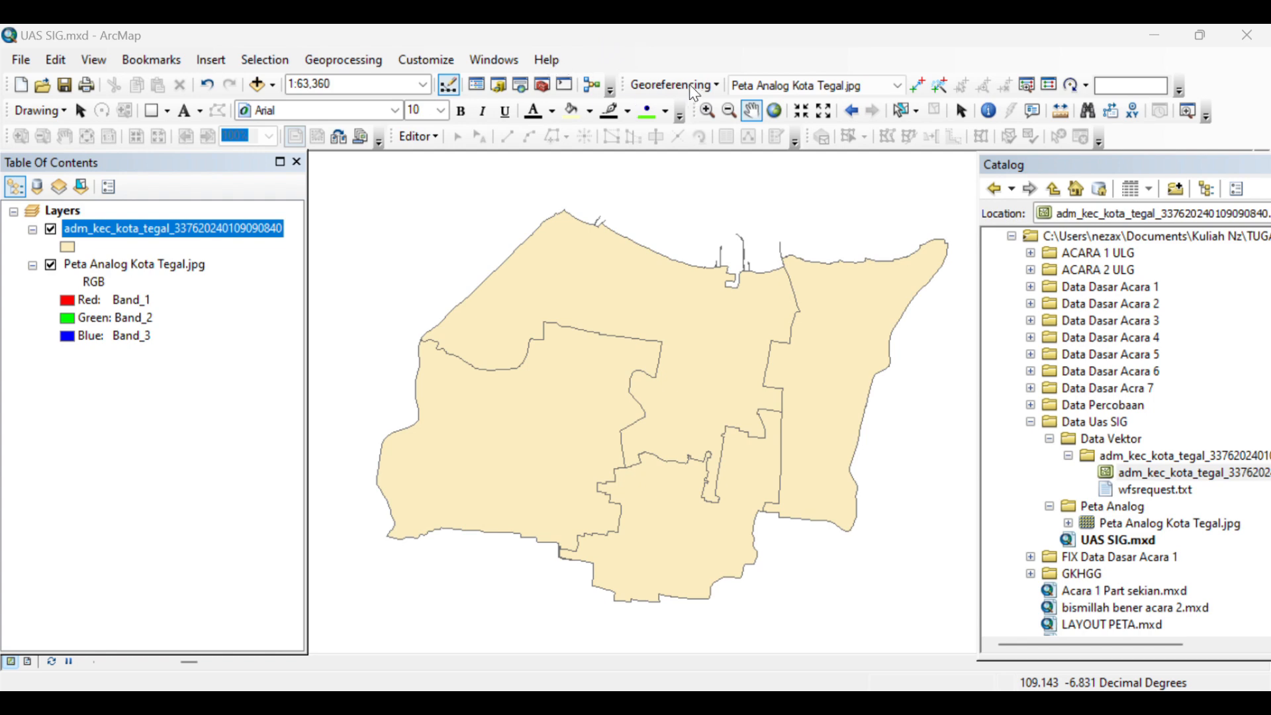
pyautogui.click(775, 111)
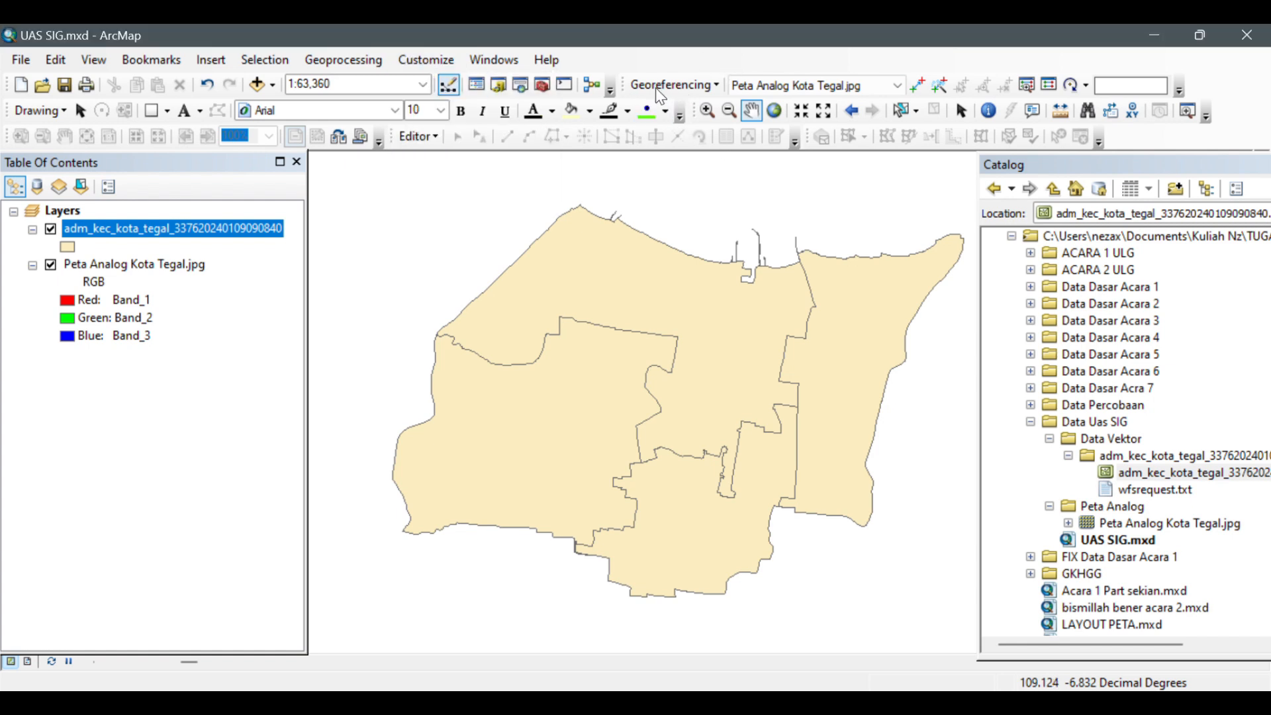
pyautogui.moveTo(1159, 96); pyautogui.dragTo(1189, 132)
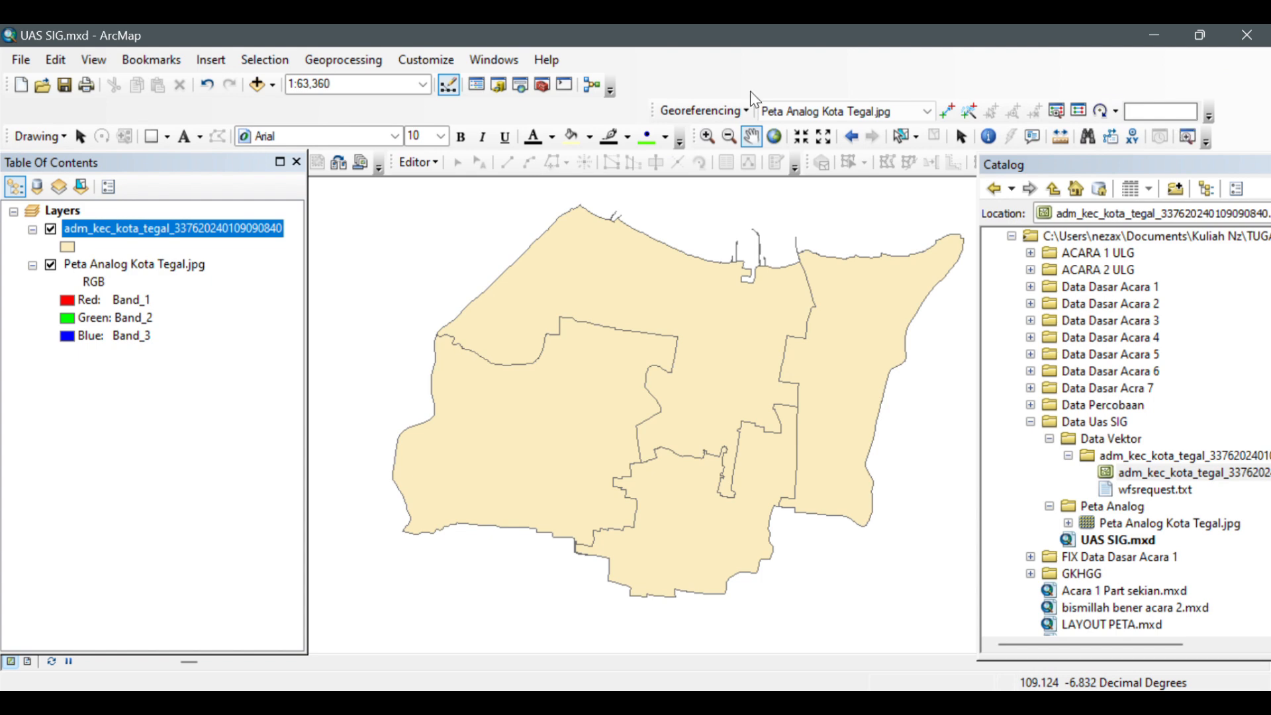
# - Fit the Peta Analog Kota Tegal.jpg raster to the current display so it overlaps the district boundaries
pyautogui.click(704, 110)
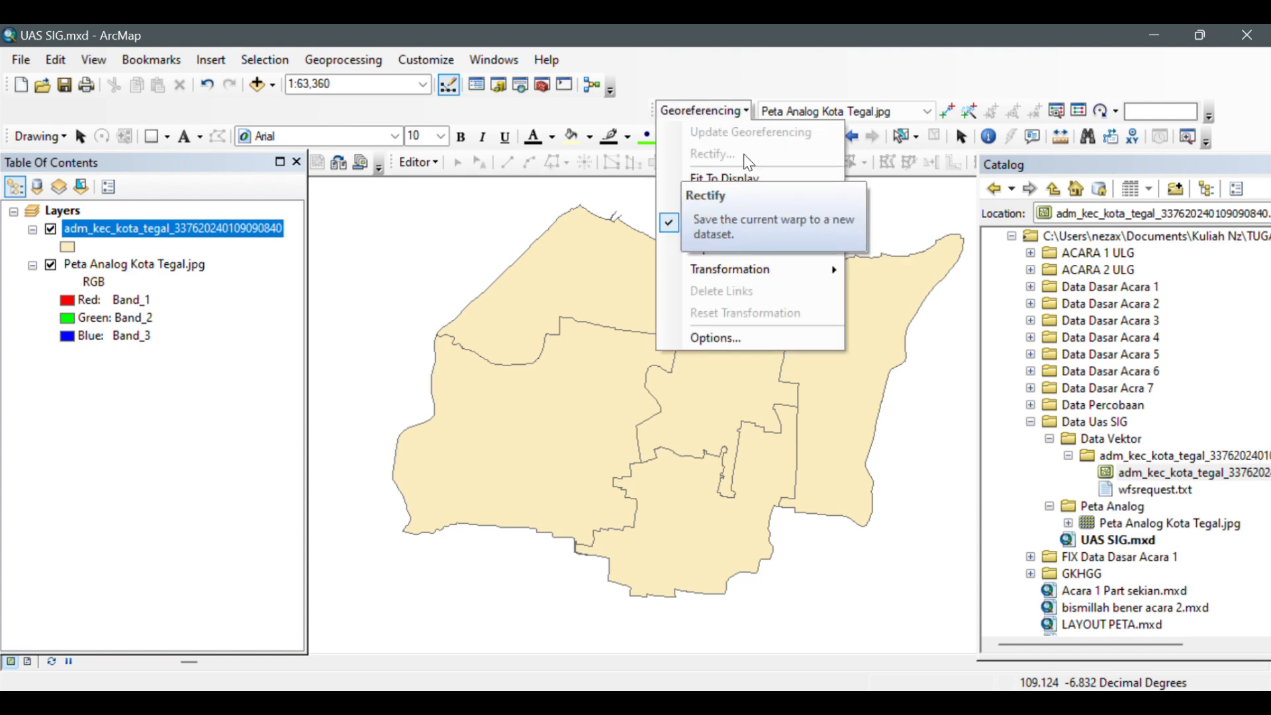
pyautogui.click(731, 177)
pyautogui.moveTo(664, 388); pyautogui.dragTo(702, 377)
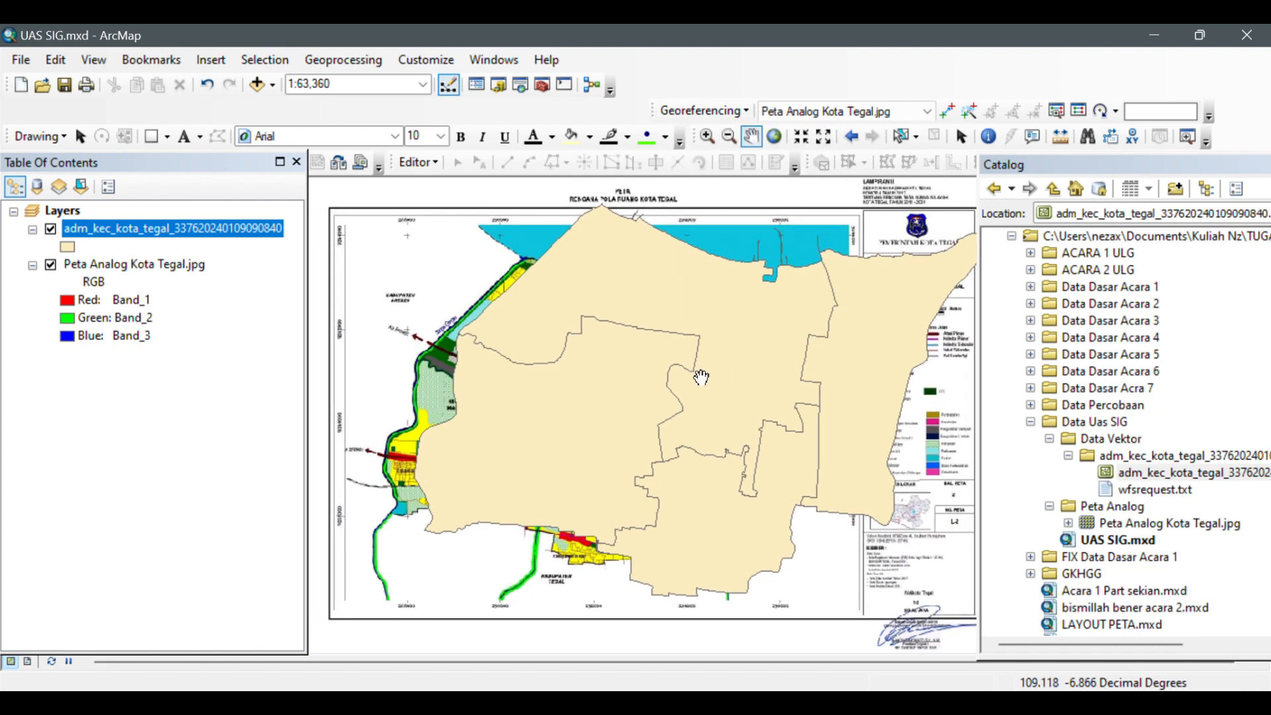
pyautogui.scroll(-1, 701, 377)
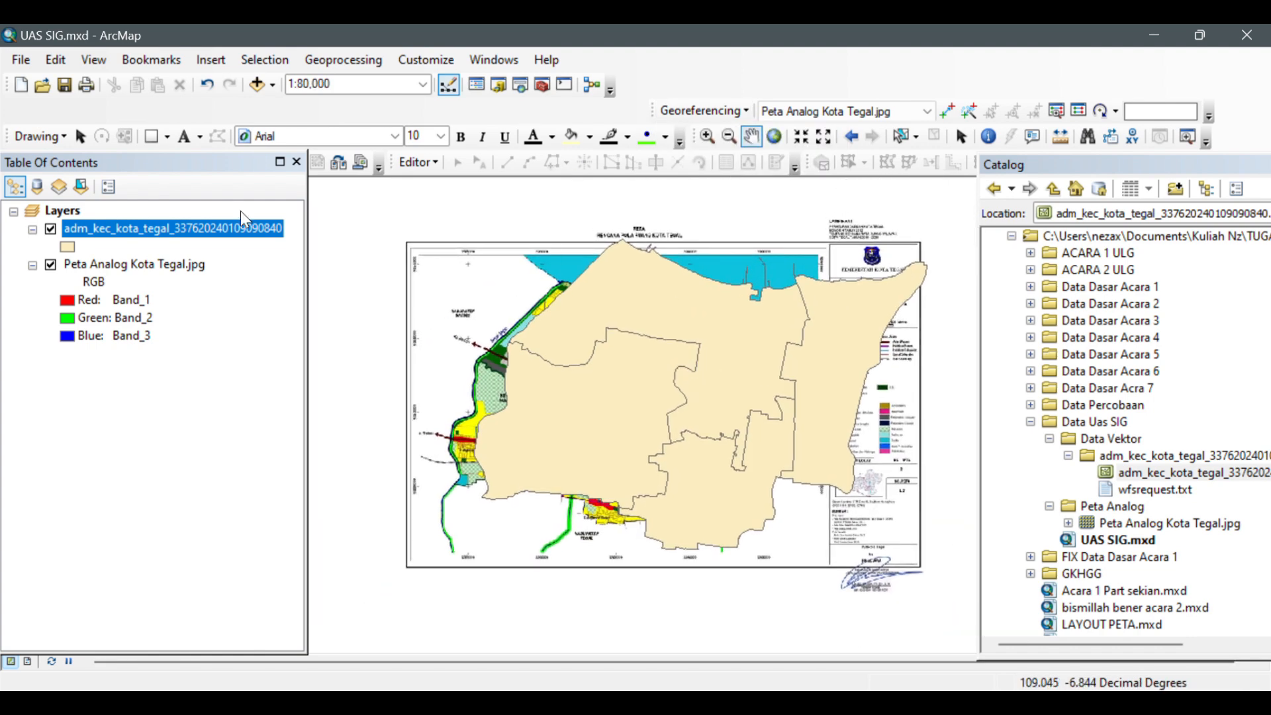
pyautogui.moveTo(544, 288); pyautogui.dragTo(540, 291)
pyautogui.moveTo(624, 339); pyautogui.dragTo(622, 329)
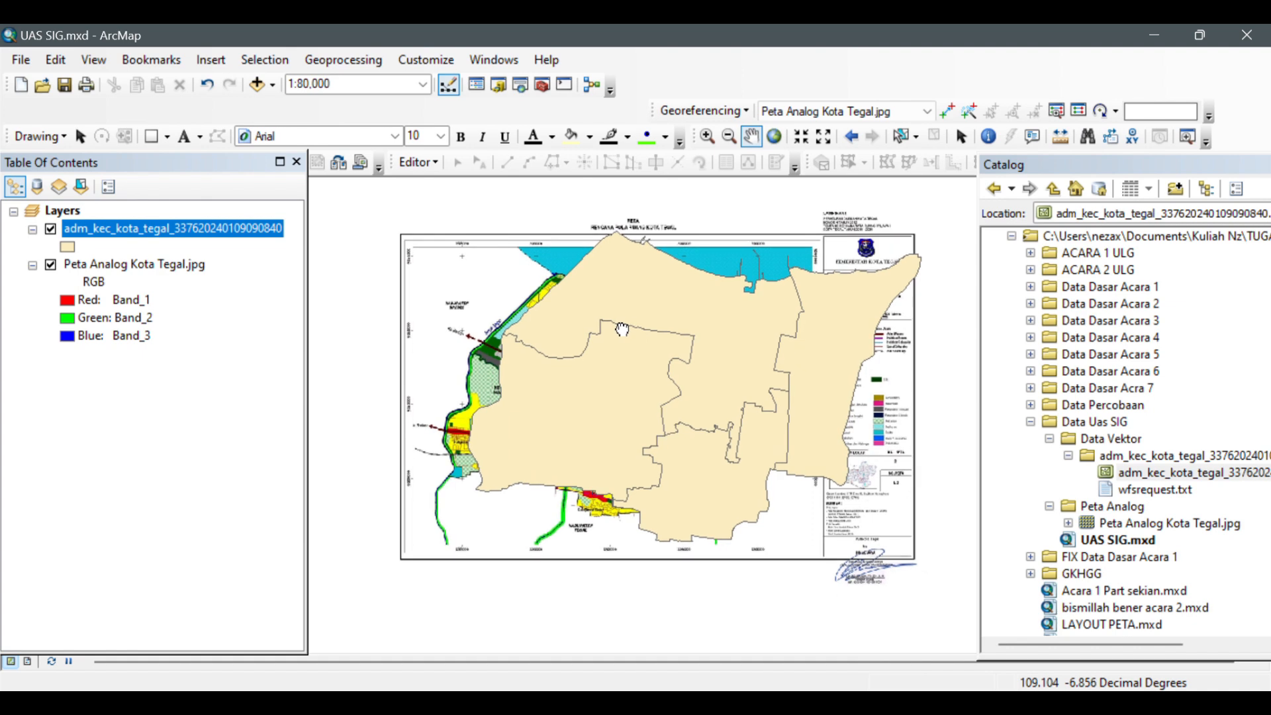
pyautogui.moveTo(681, 391); pyautogui.dragTo(680, 390)
pyautogui.moveTo(574, 428); pyautogui.dragTo(569, 429)
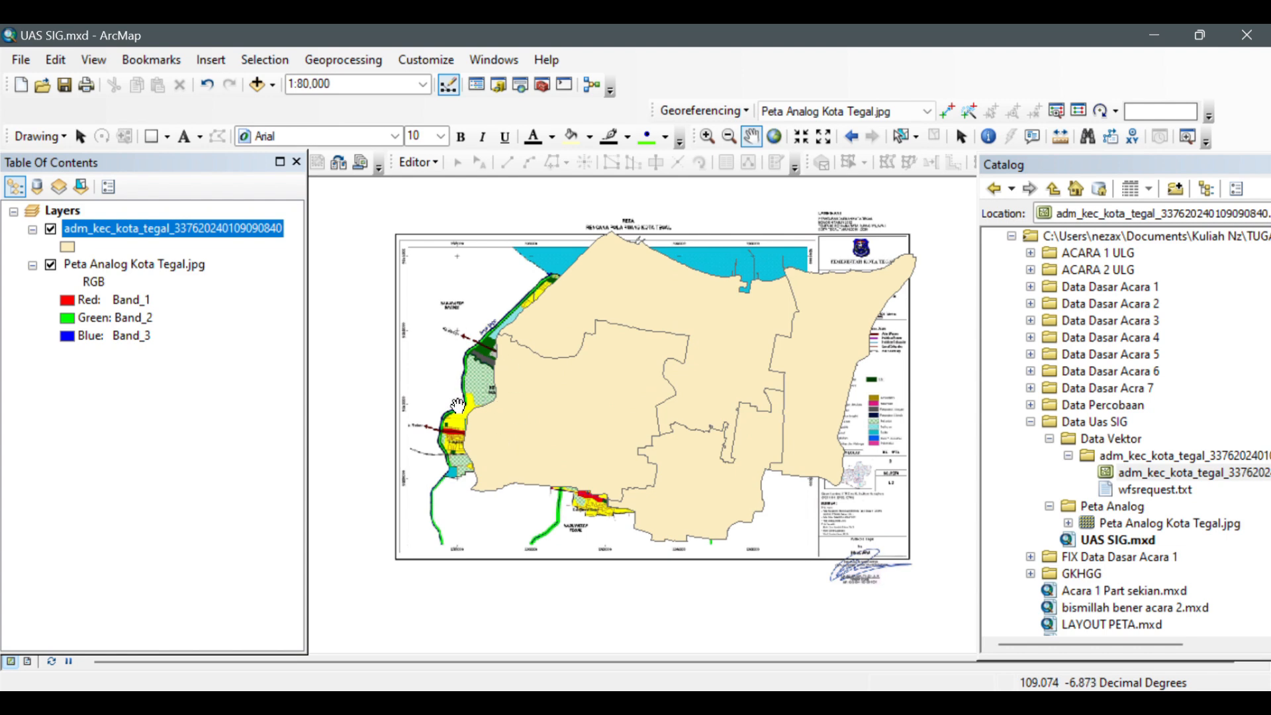
pyautogui.scroll(1, 484, 370)
pyautogui.moveTo(703, 462); pyautogui.dragTo(666, 473)
pyautogui.scroll(-1, 675, 463)
# - Give the adm_kec_kota_tegal layer a Hollow symbol with an outline width of 1 and a light blue outline color
pyautogui.click(69, 249)
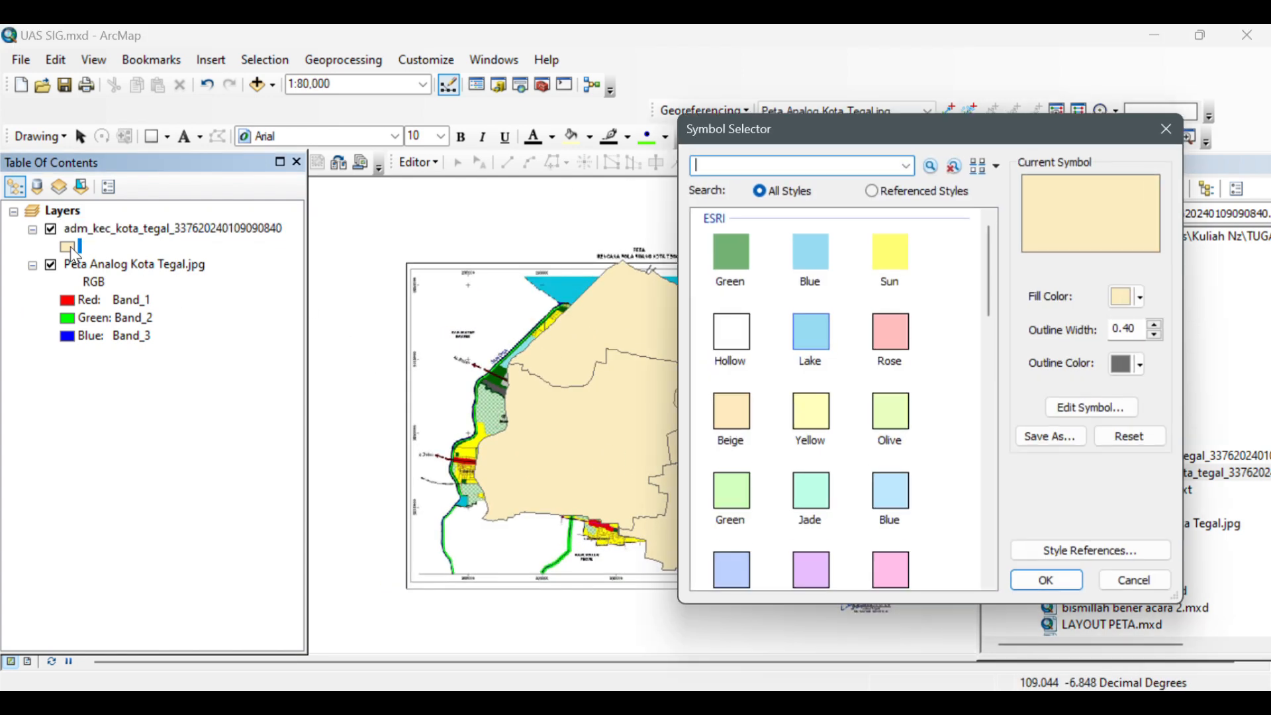
pyautogui.click(1140, 297)
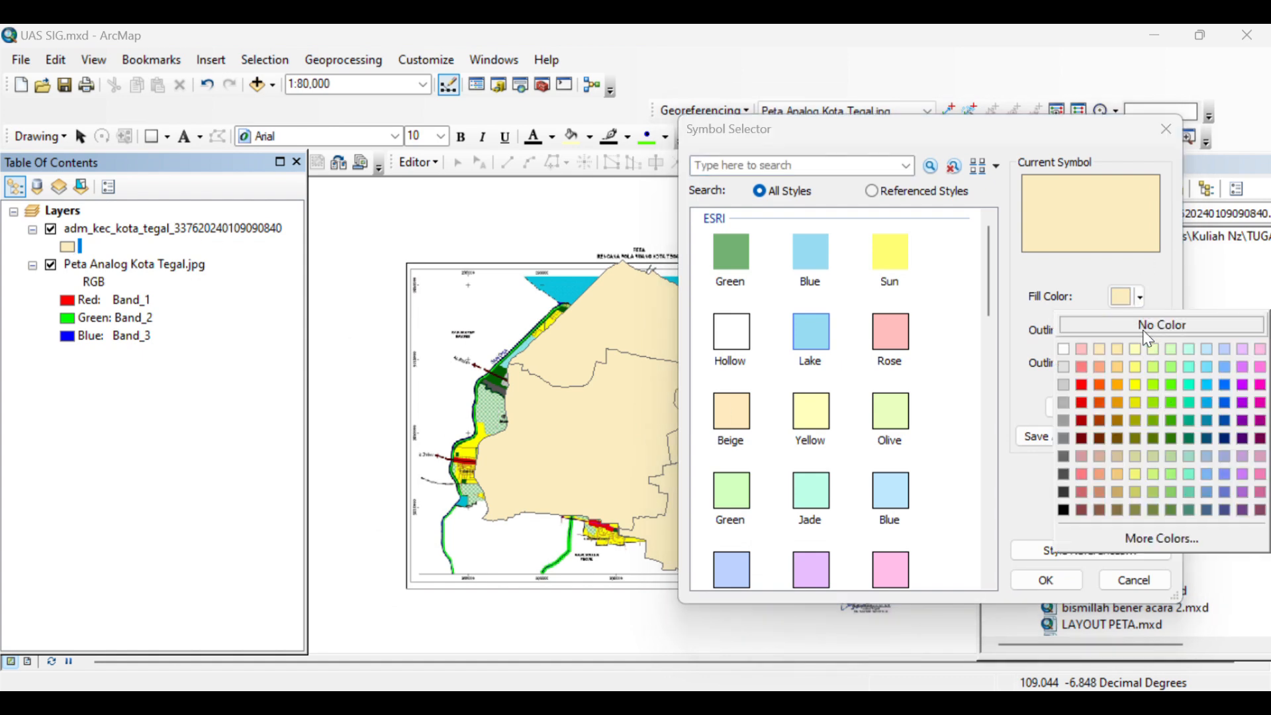
pyautogui.click(1143, 330)
pyautogui.click(732, 348)
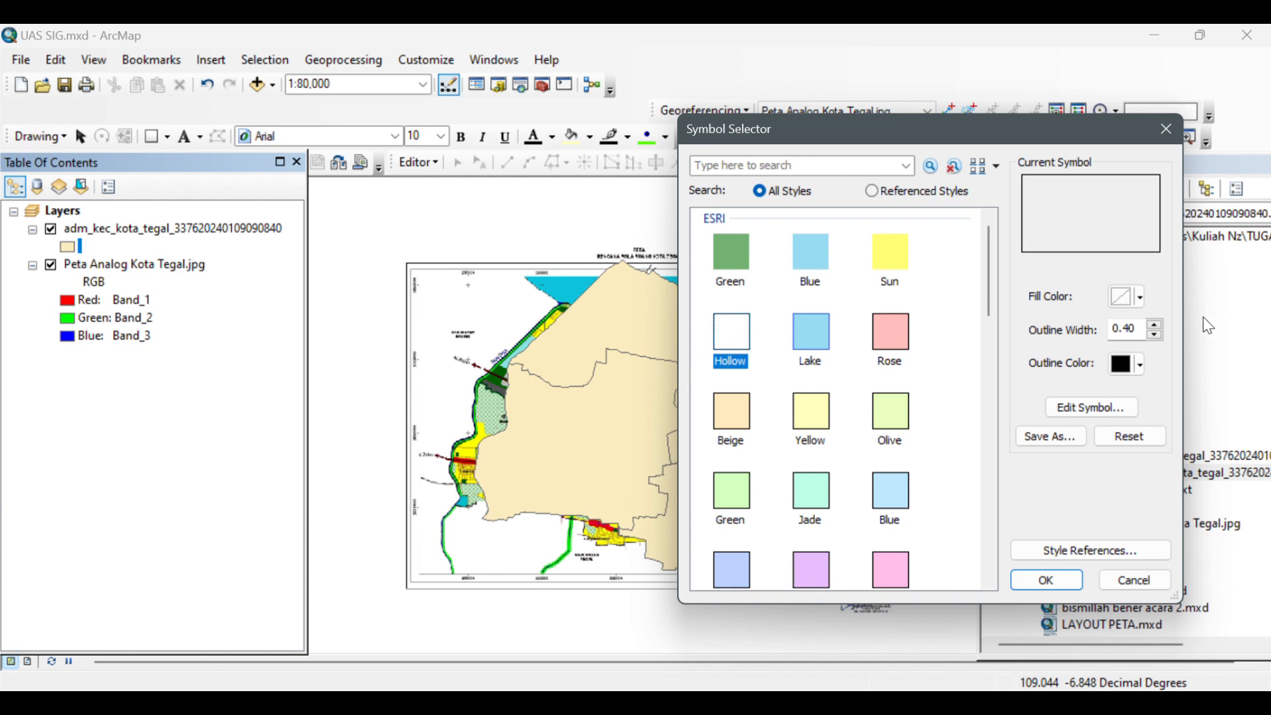
pyautogui.click(1156, 327)
pyautogui.click(1139, 364)
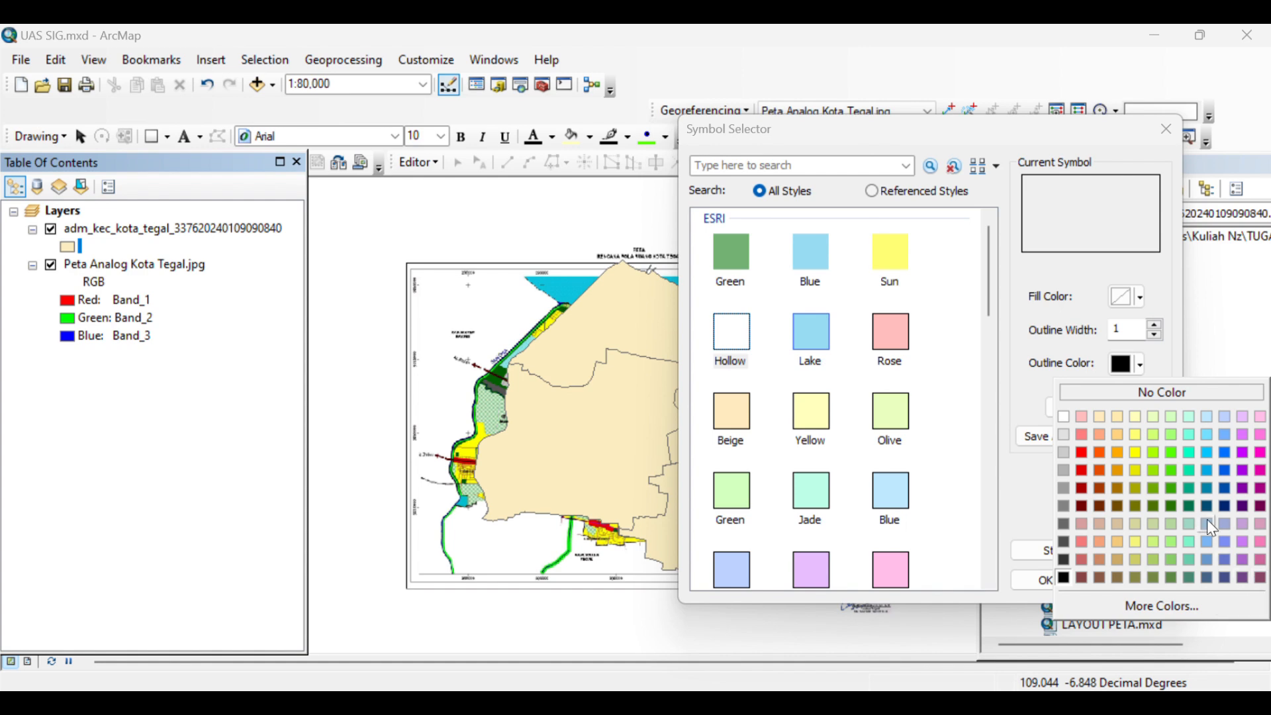
pyautogui.click(1205, 438)
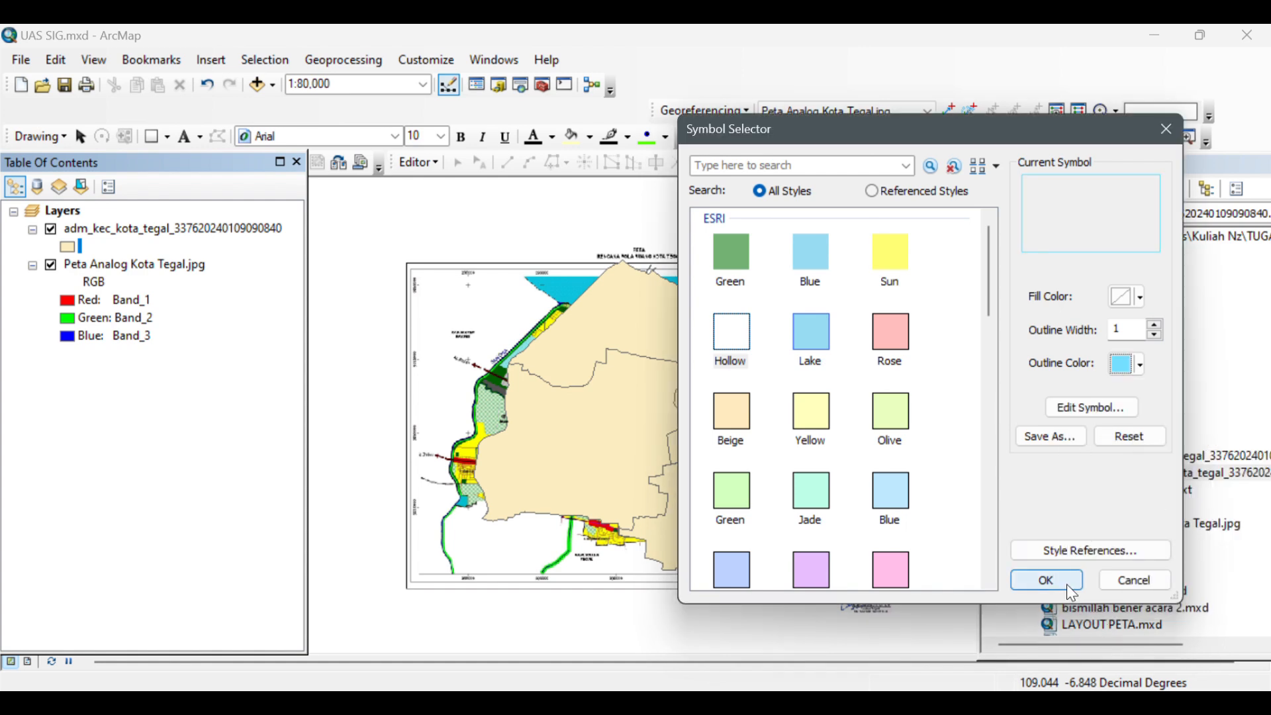
pyautogui.click(1046, 581)
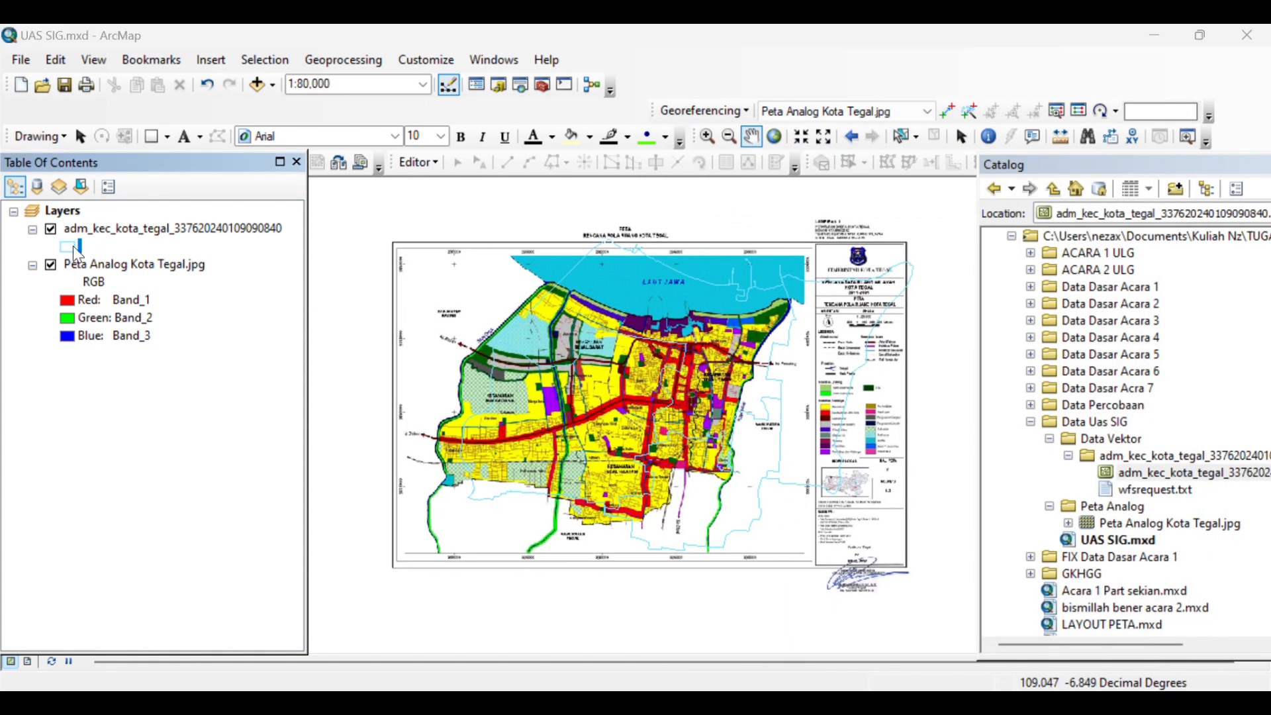
# - Change the outline of the adm_kec_kota_tegal layer to light purple and make it thicker
pyautogui.click(74, 247)
pyautogui.click(1139, 364)
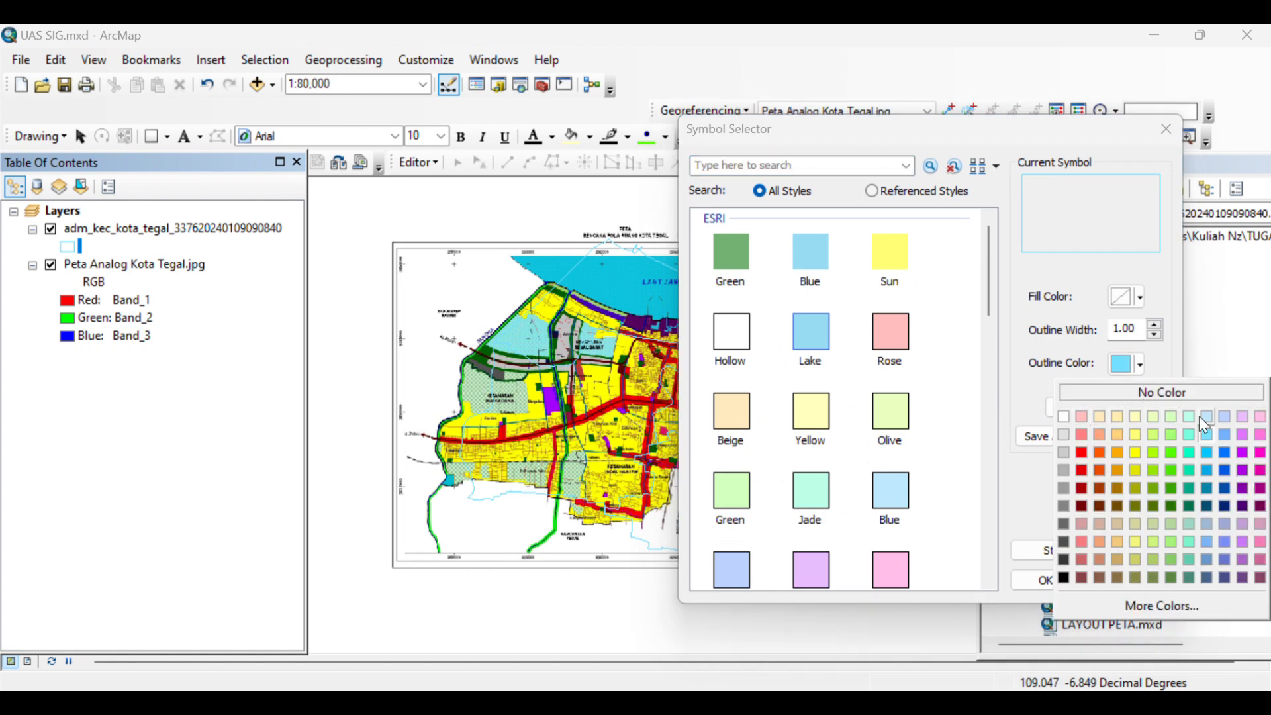
pyautogui.click(1245, 429)
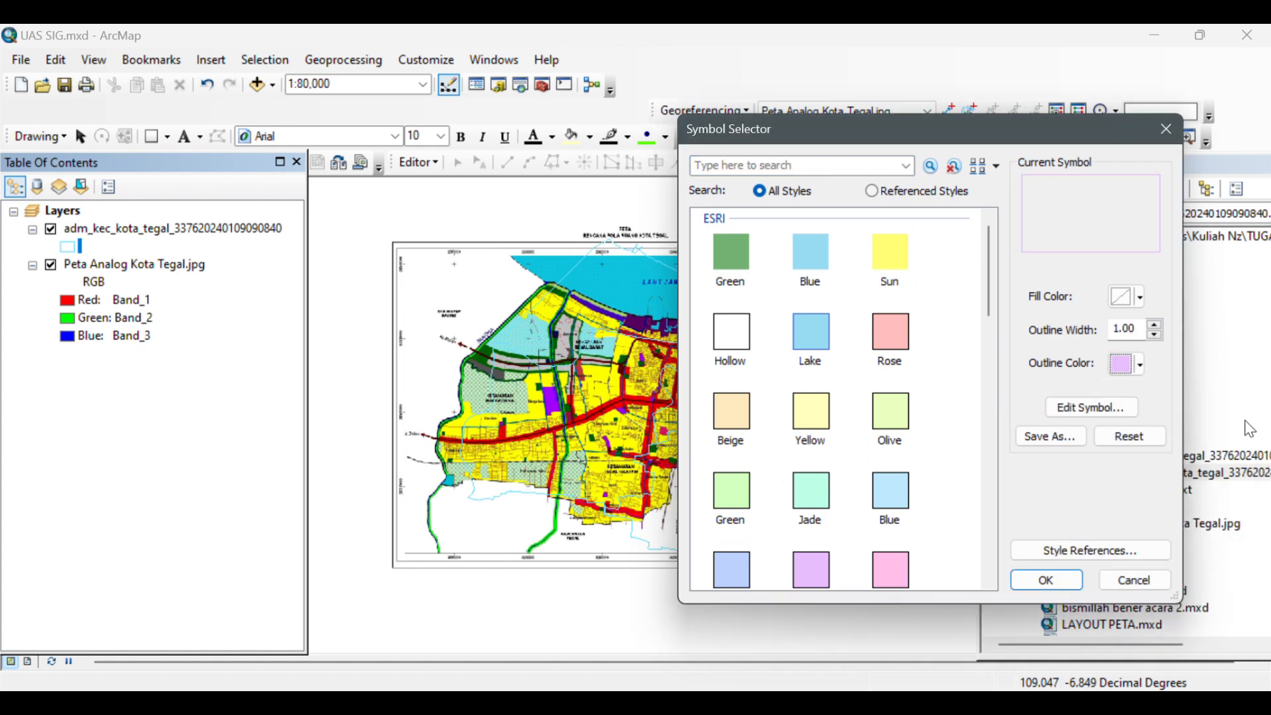
pyautogui.click(1025, 585)
pyautogui.click(74, 247)
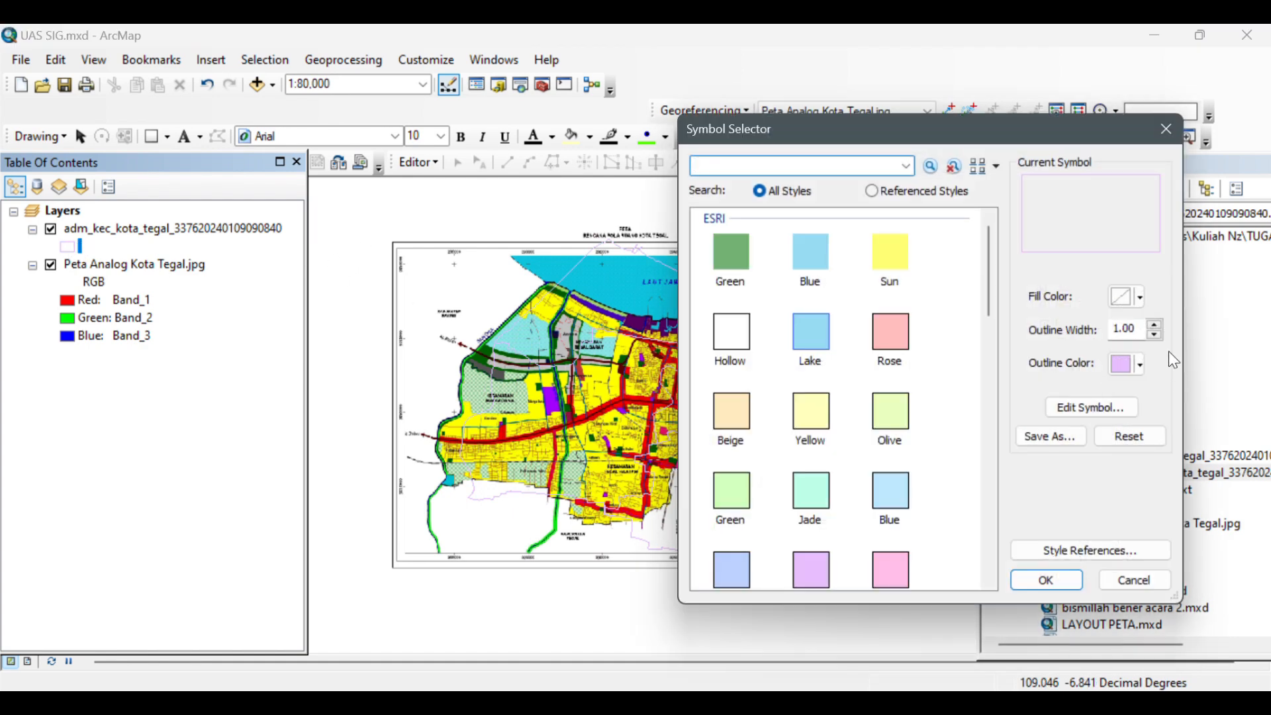
pyautogui.click(1046, 580)
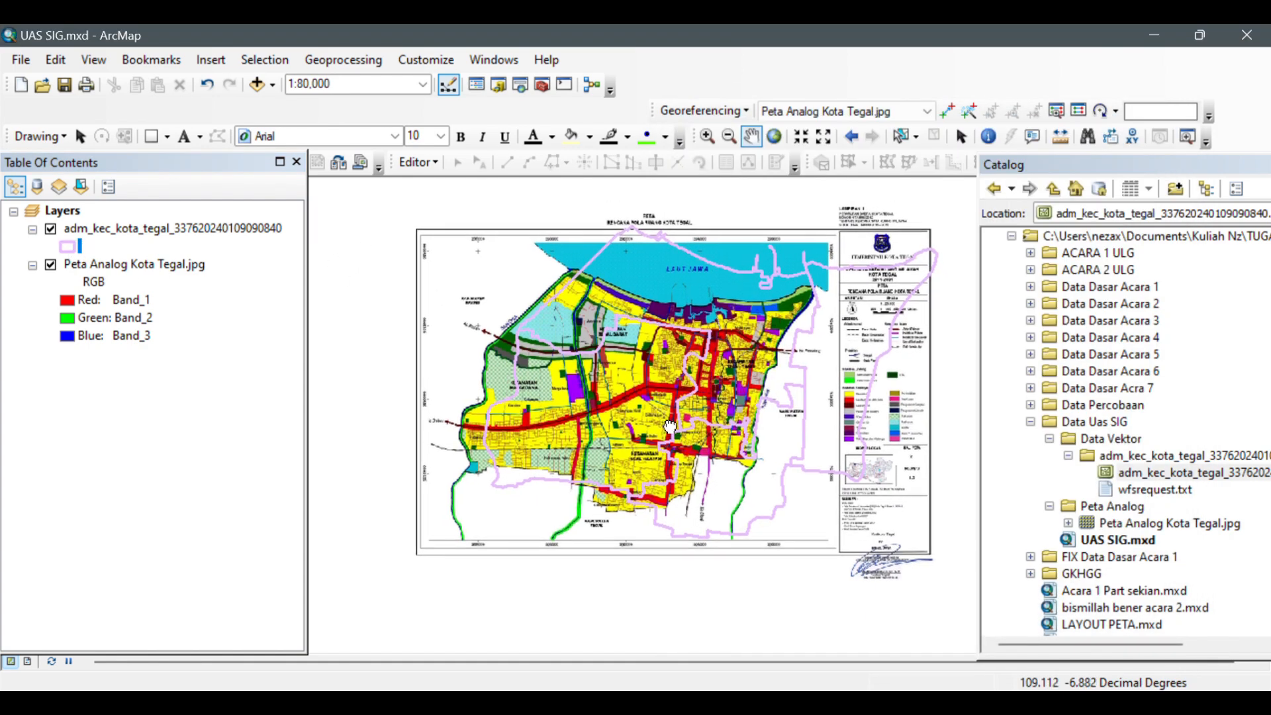
pyautogui.moveTo(670, 427); pyautogui.dragTo(674, 432)
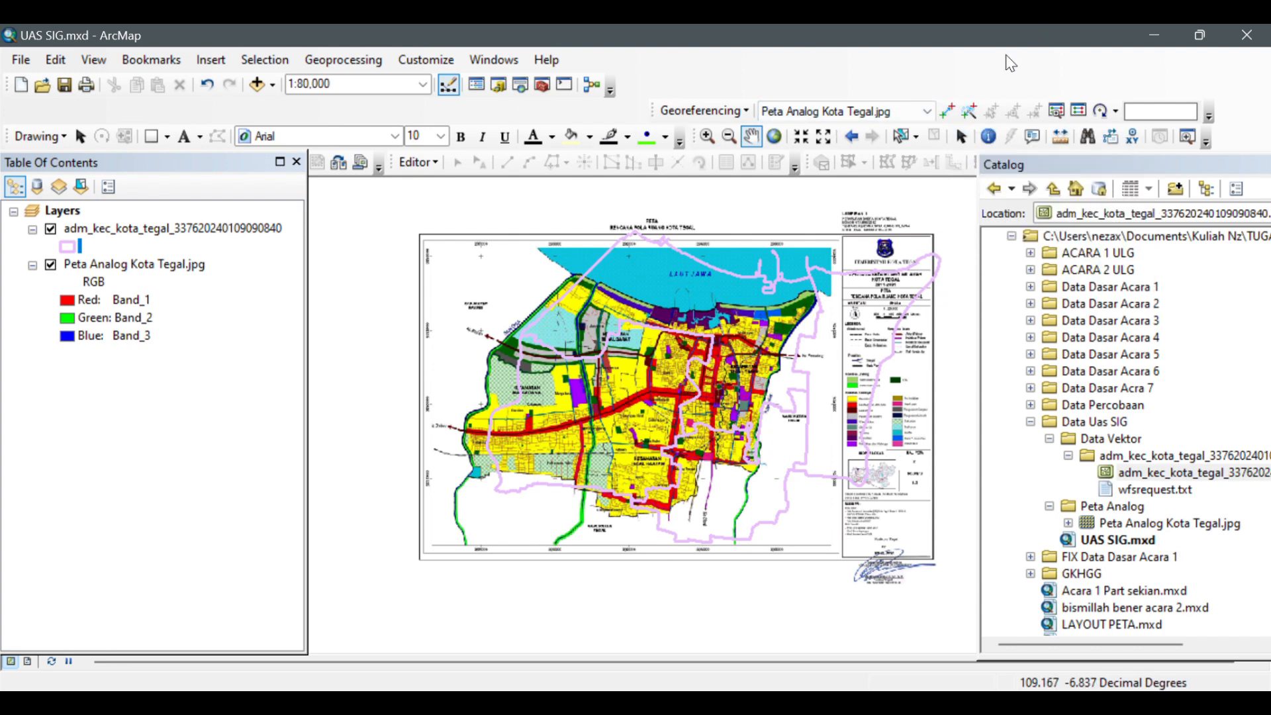
pyautogui.moveTo(701, 454); pyautogui.dragTo(707, 386)
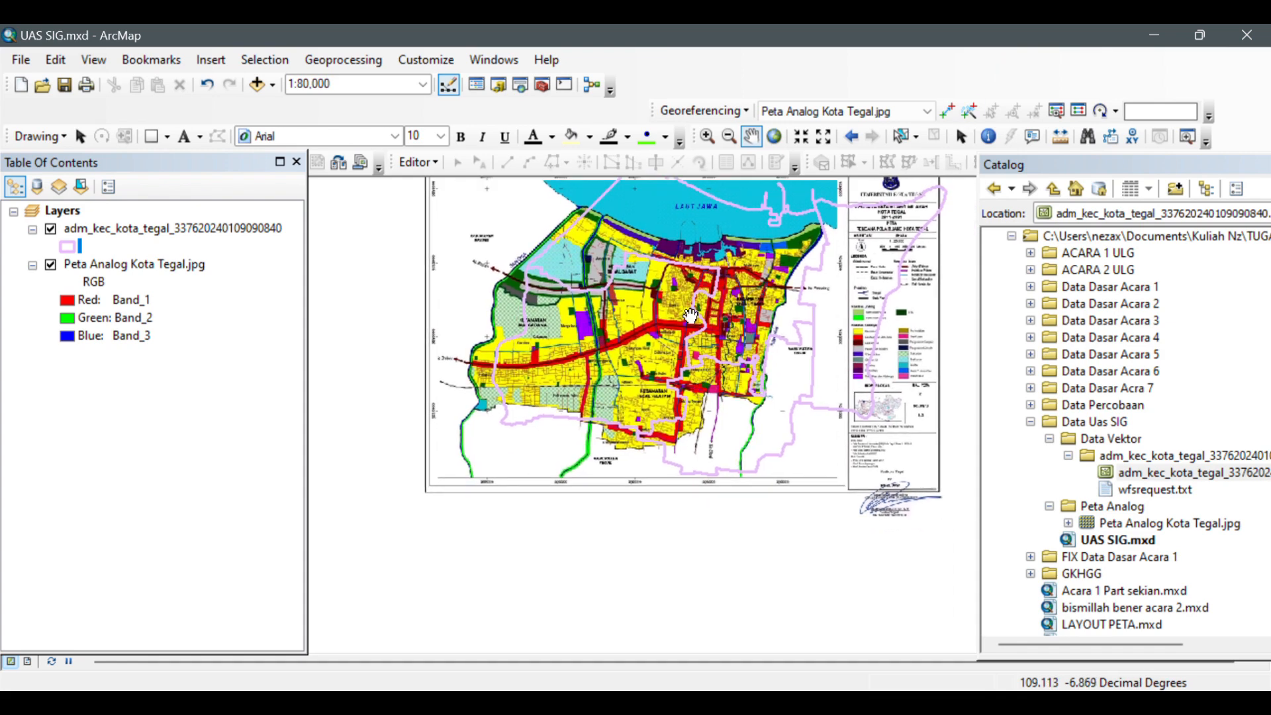
pyautogui.moveTo(690, 315); pyautogui.dragTo(690, 369)
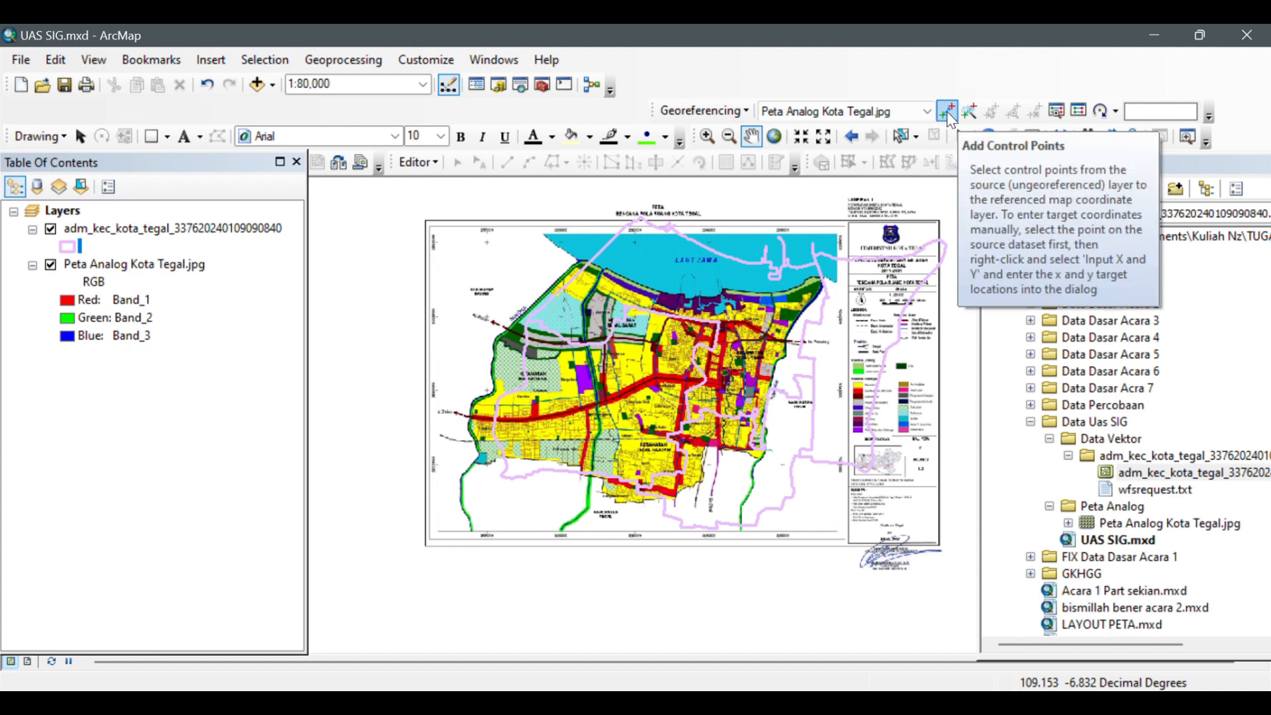
# - Add a control point linking the map's western city border bend above Kecamatan Margadana to the matching corner of the district boundary layer
pyautogui.click(946, 111)
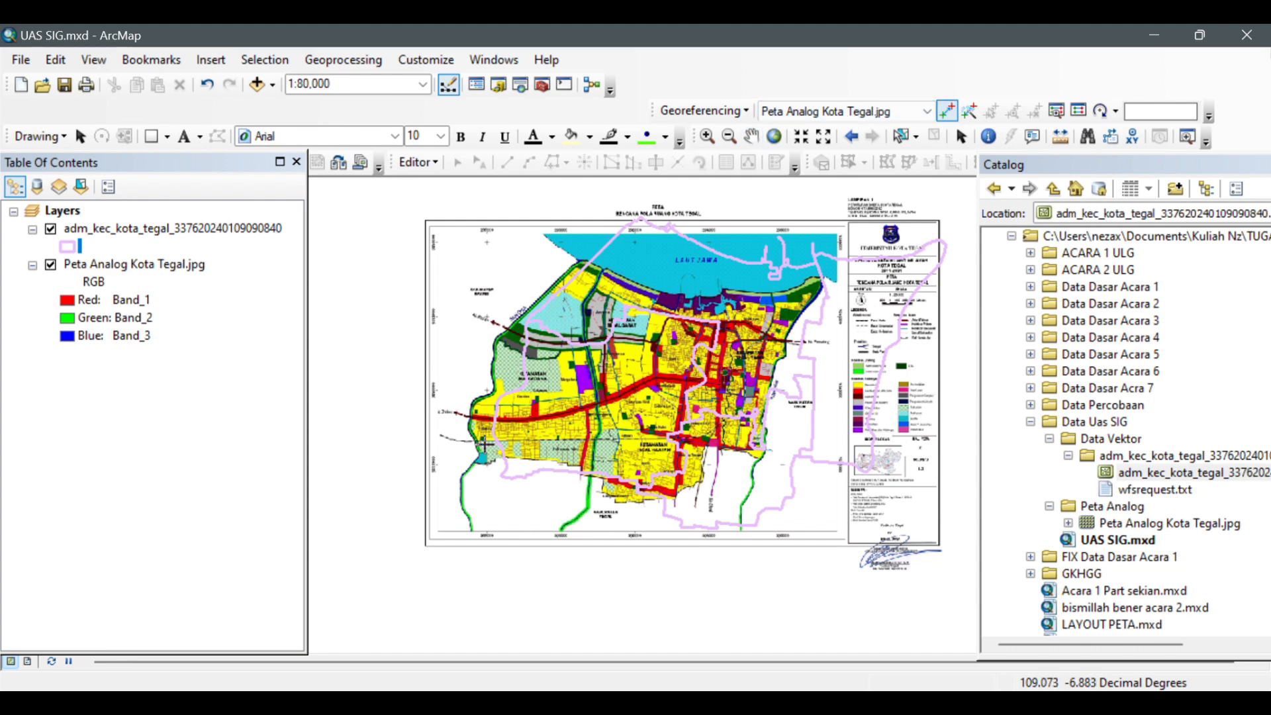
pyautogui.scroll(3, 551, 474)
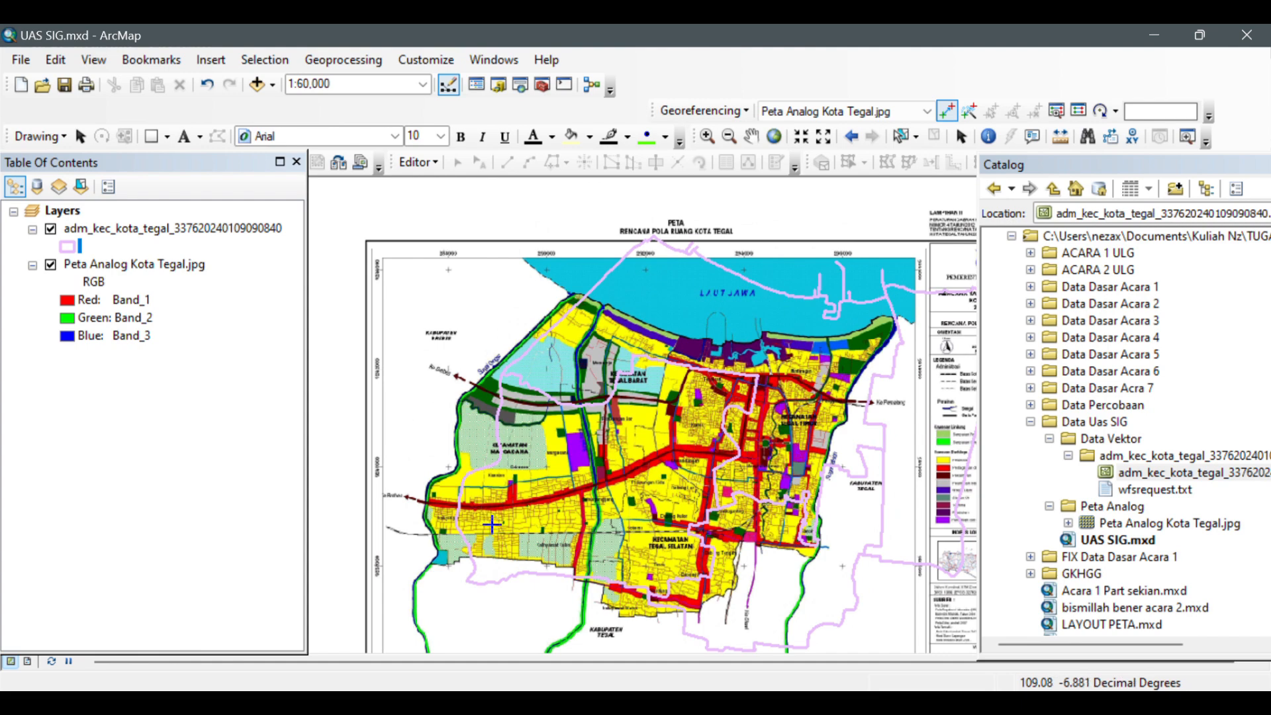
pyautogui.moveTo(502, 530); pyautogui.dragTo(518, 441)
pyautogui.moveTo(616, 360); pyautogui.dragTo(507, 528)
pyautogui.moveTo(525, 437); pyautogui.dragTo(583, 453)
pyautogui.scroll(3, 549, 390)
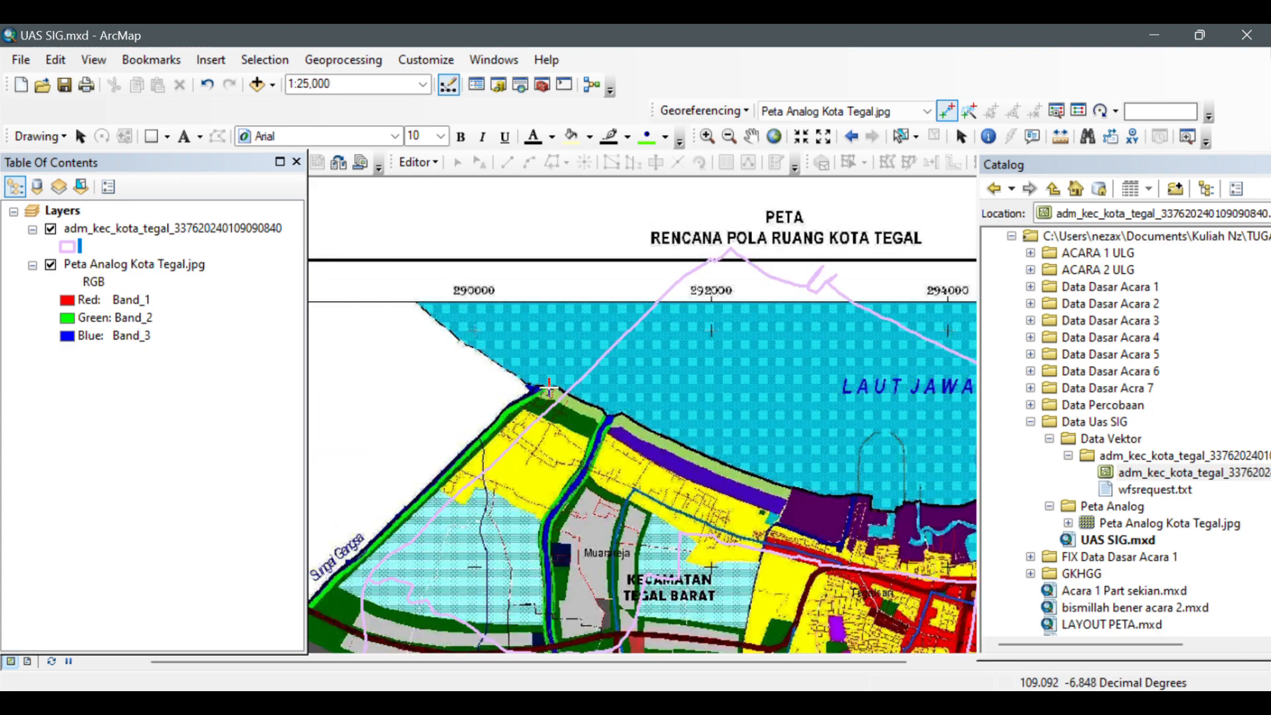
pyautogui.moveTo(662, 438); pyautogui.dragTo(745, 142)
pyautogui.moveTo(576, 357); pyautogui.dragTo(778, 249)
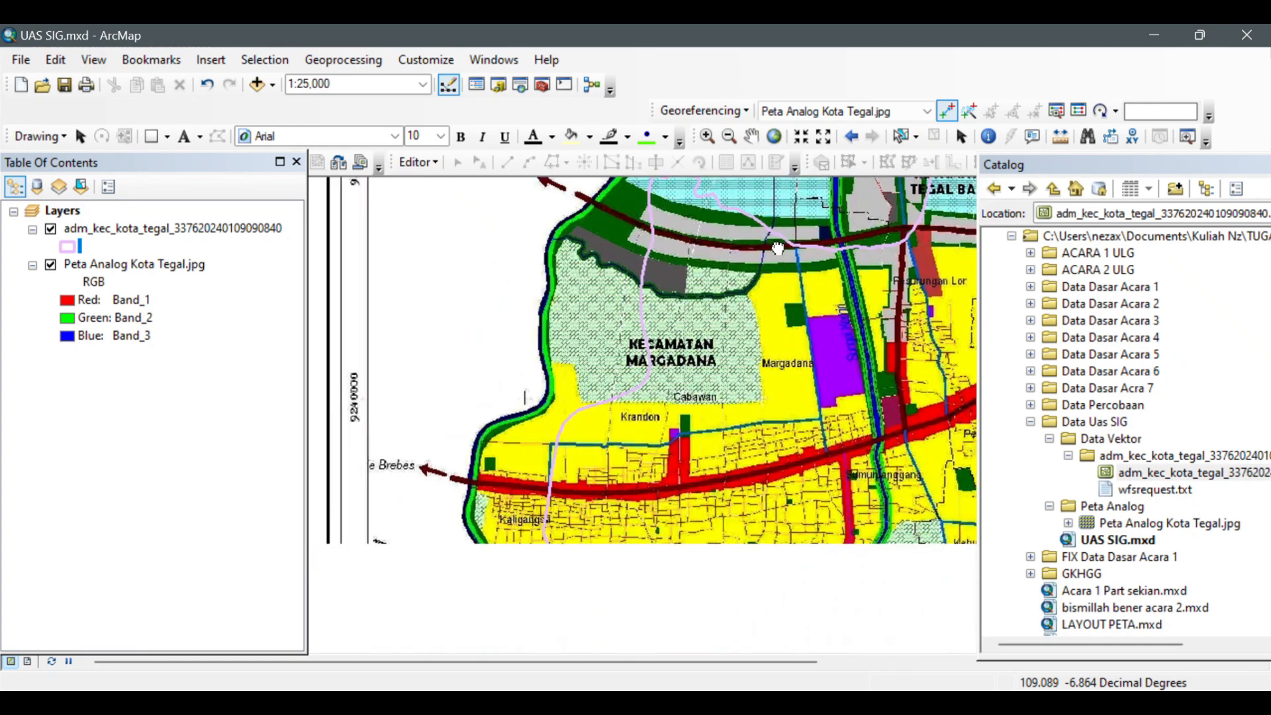
pyautogui.moveTo(724, 425); pyautogui.dragTo(564, 579)
pyautogui.moveTo(440, 373); pyautogui.dragTo(518, 335)
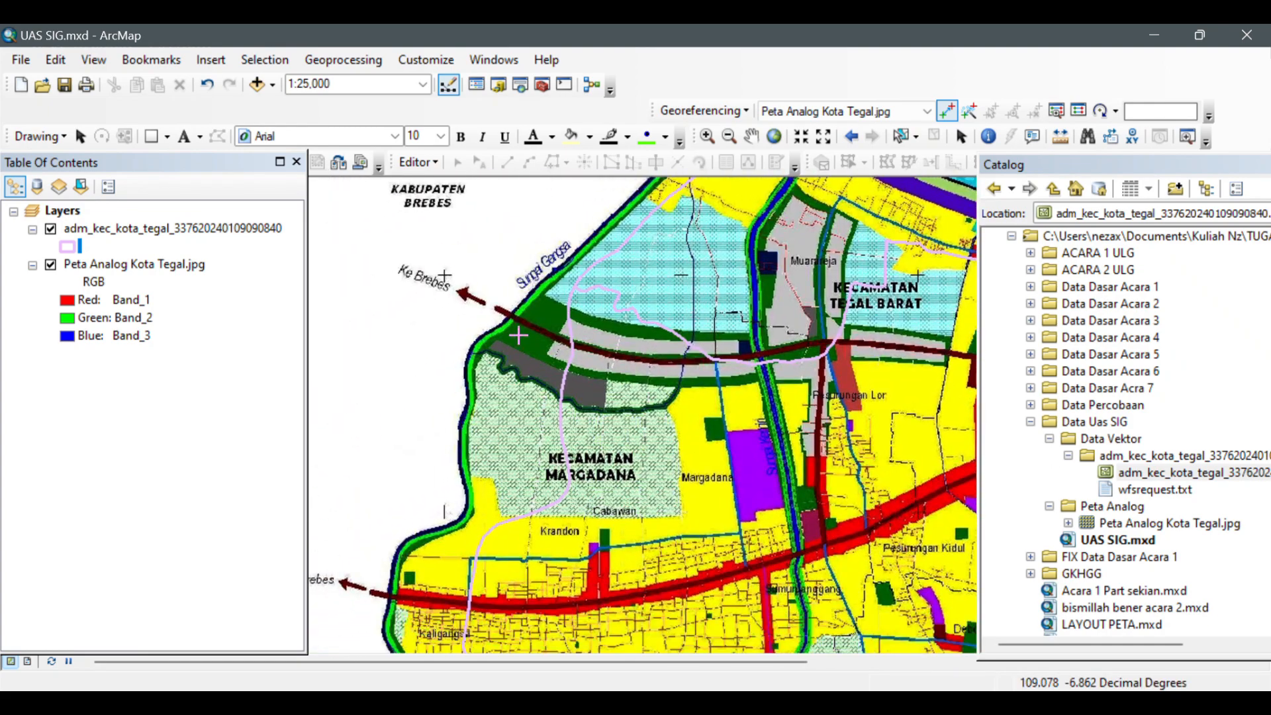
pyautogui.click(467, 354)
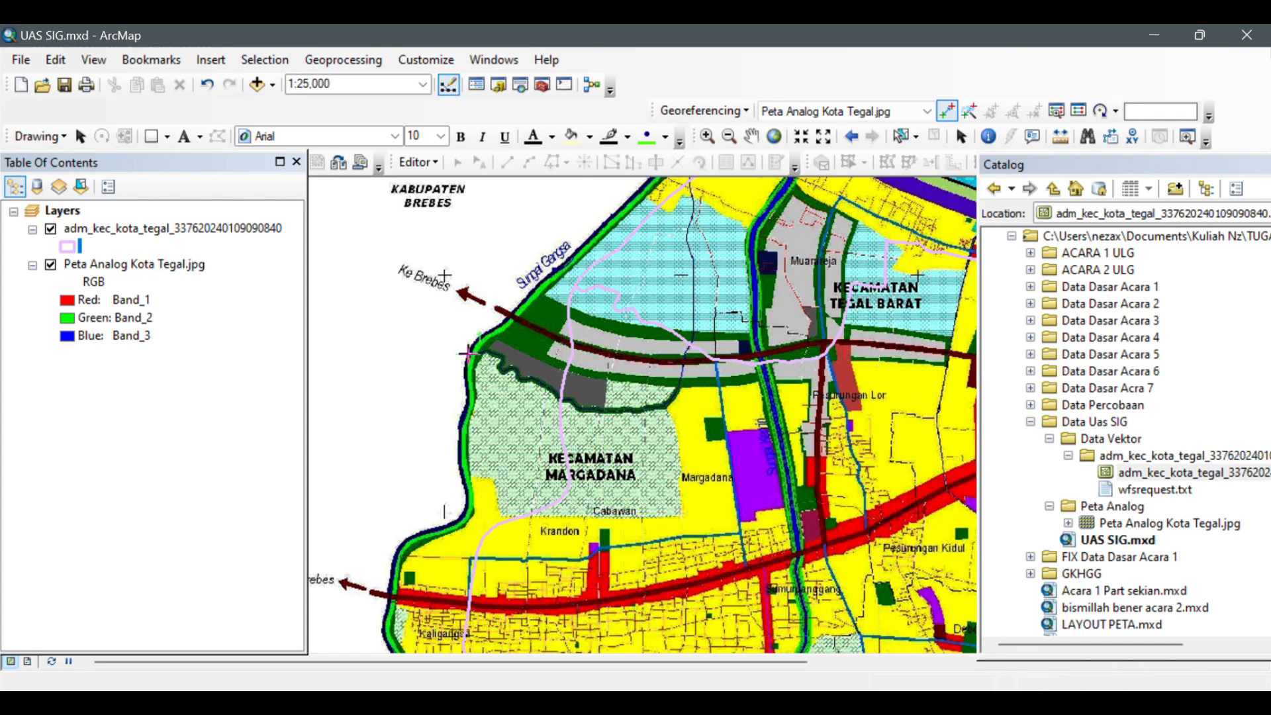
pyautogui.click(574, 285)
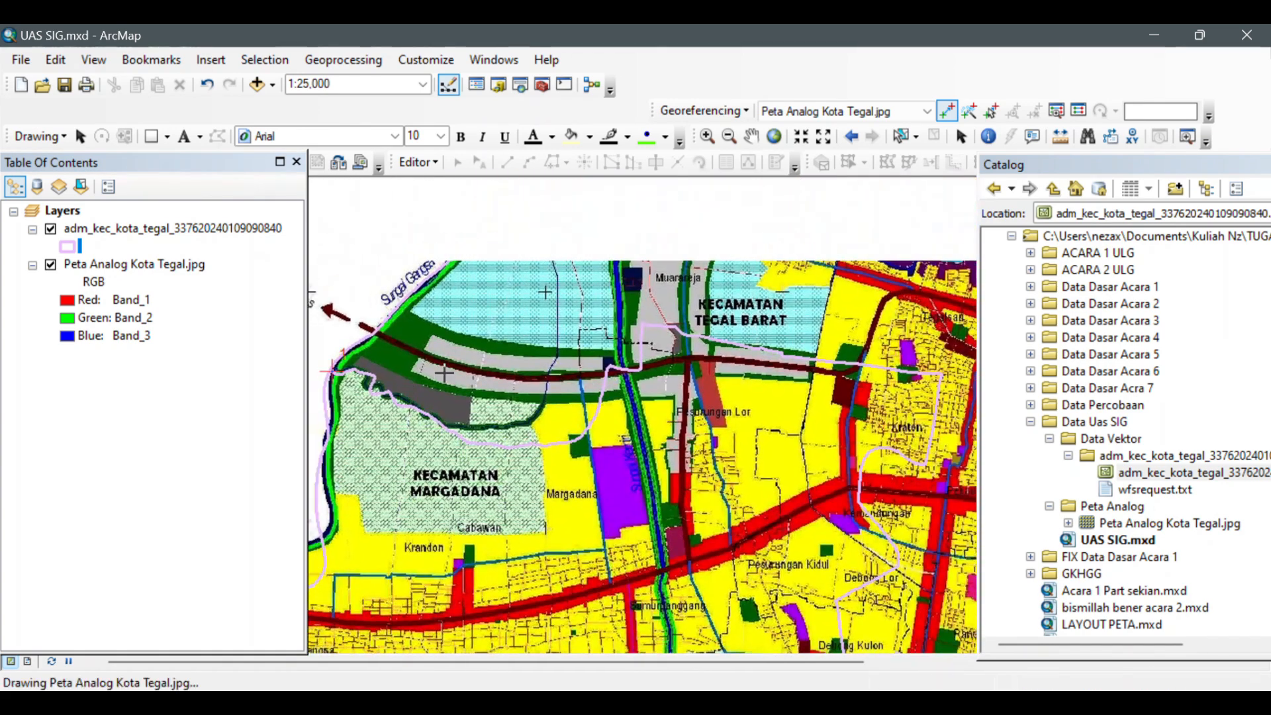
# - Add control points linking the map's northwestern coastal tip and the harbour area to the matching vertices of the district boundary layer
pyautogui.scroll(3, 714, 326)
pyautogui.scroll(-3, 669, 400)
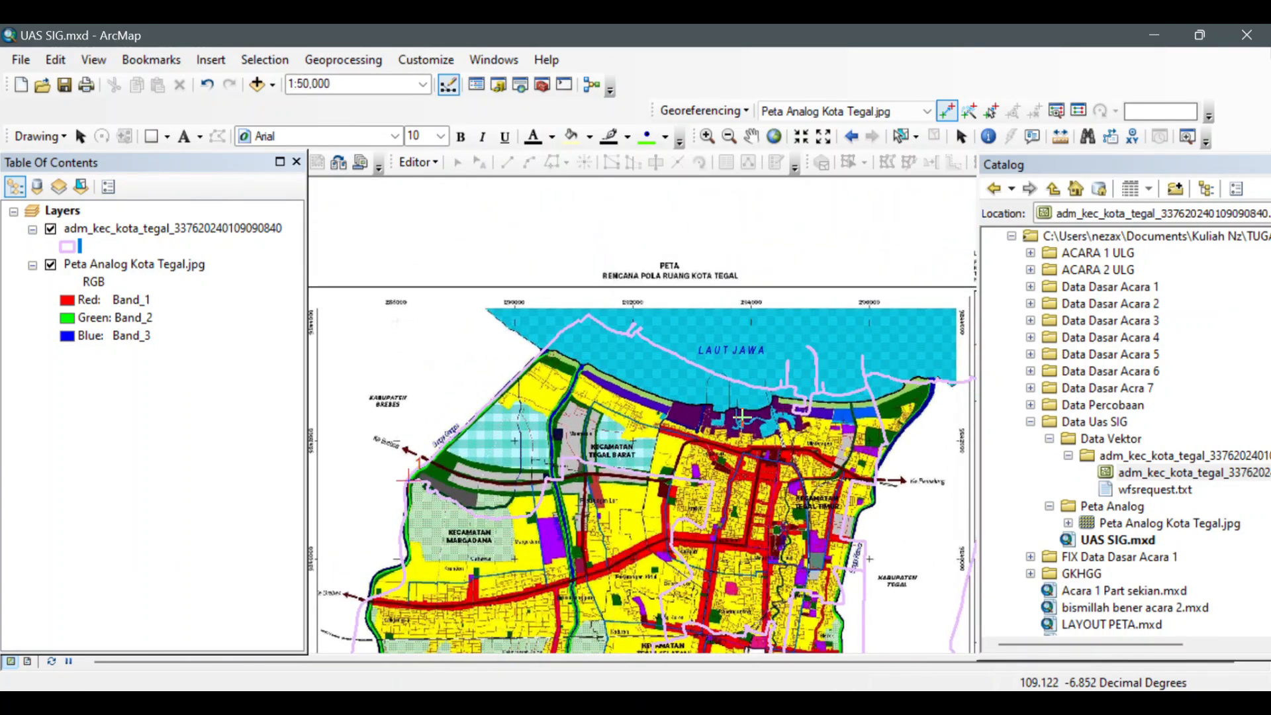
pyautogui.moveTo(923, 432); pyautogui.dragTo(856, 411)
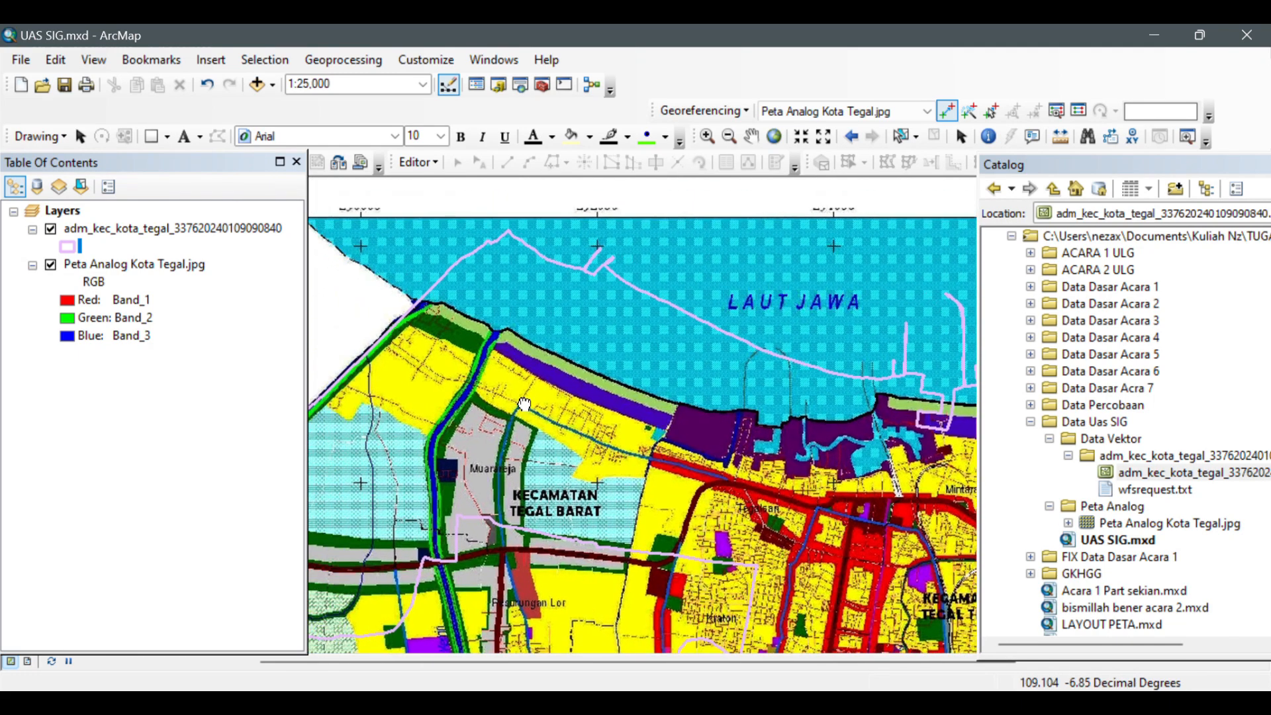
pyautogui.click(449, 311)
pyautogui.click(525, 240)
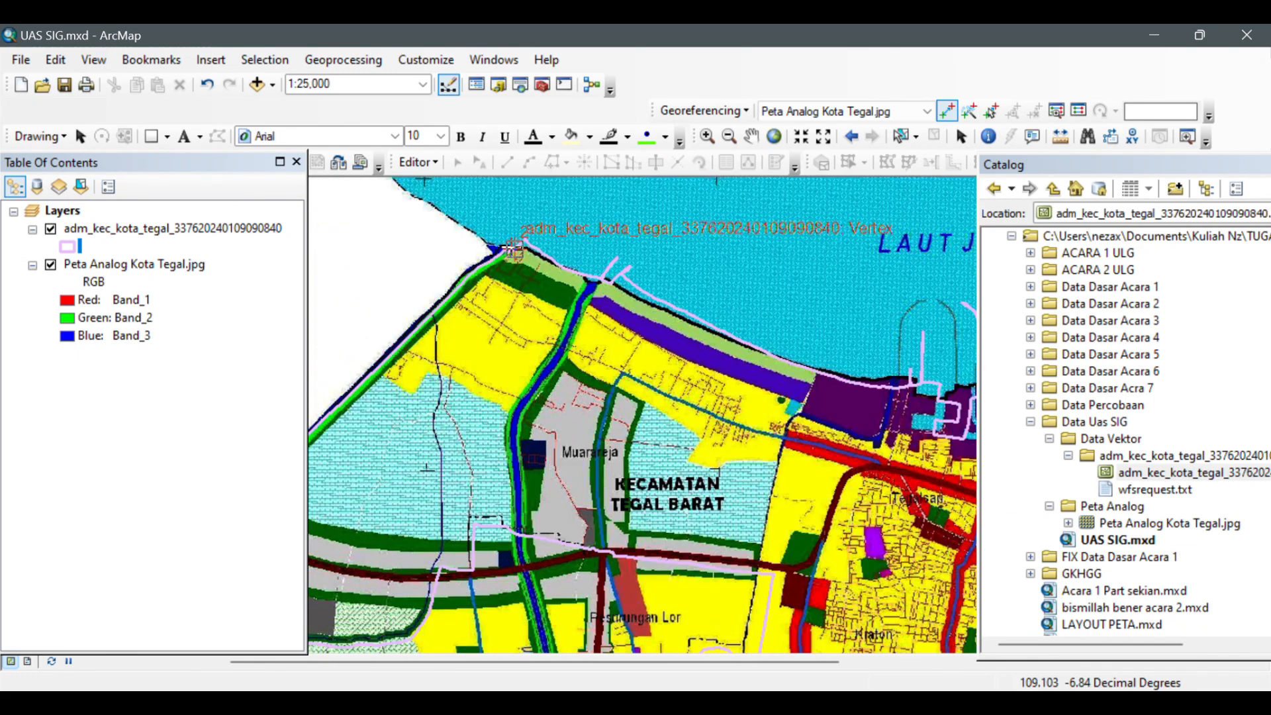
pyautogui.moveTo(585, 332); pyautogui.dragTo(352, 268)
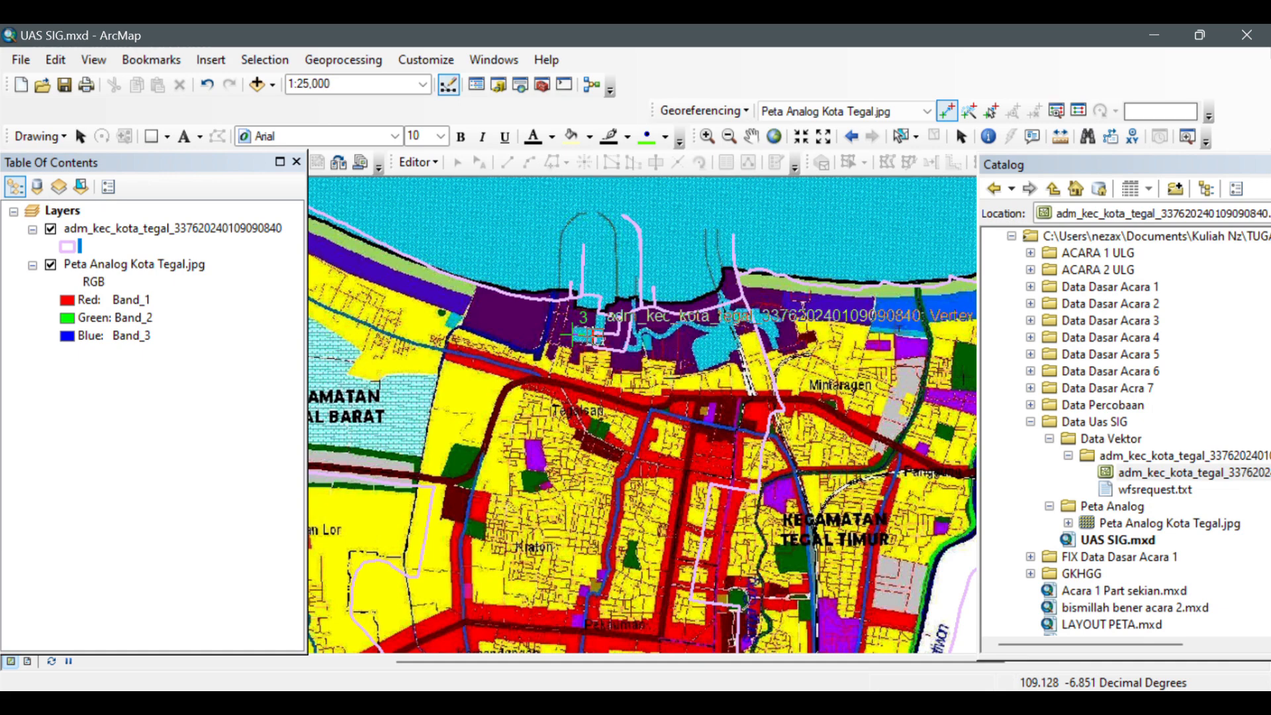
pyautogui.click(600, 336)
# - Add a control point linking the eastern border bend below the Ke Pemalang road to the matching vertex of the district boundary layer
pyautogui.moveTo(841, 343); pyautogui.dragTo(396, 303)
pyautogui.moveTo(562, 296); pyautogui.dragTo(471, 438)
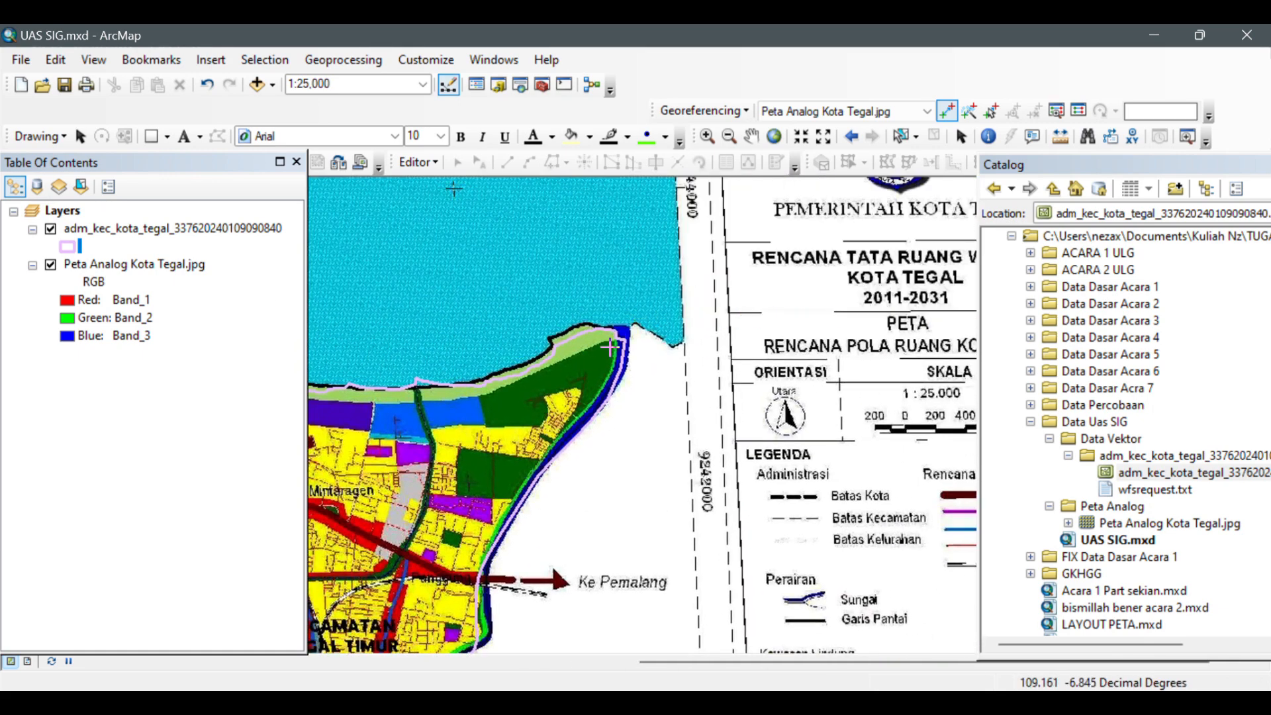
pyautogui.scroll(1, 622, 335)
pyautogui.moveTo(443, 601); pyautogui.dragTo(441, 575)
pyautogui.press('Down')
pyautogui.press('Down')
pyautogui.press('Down')
pyautogui.press('Left')
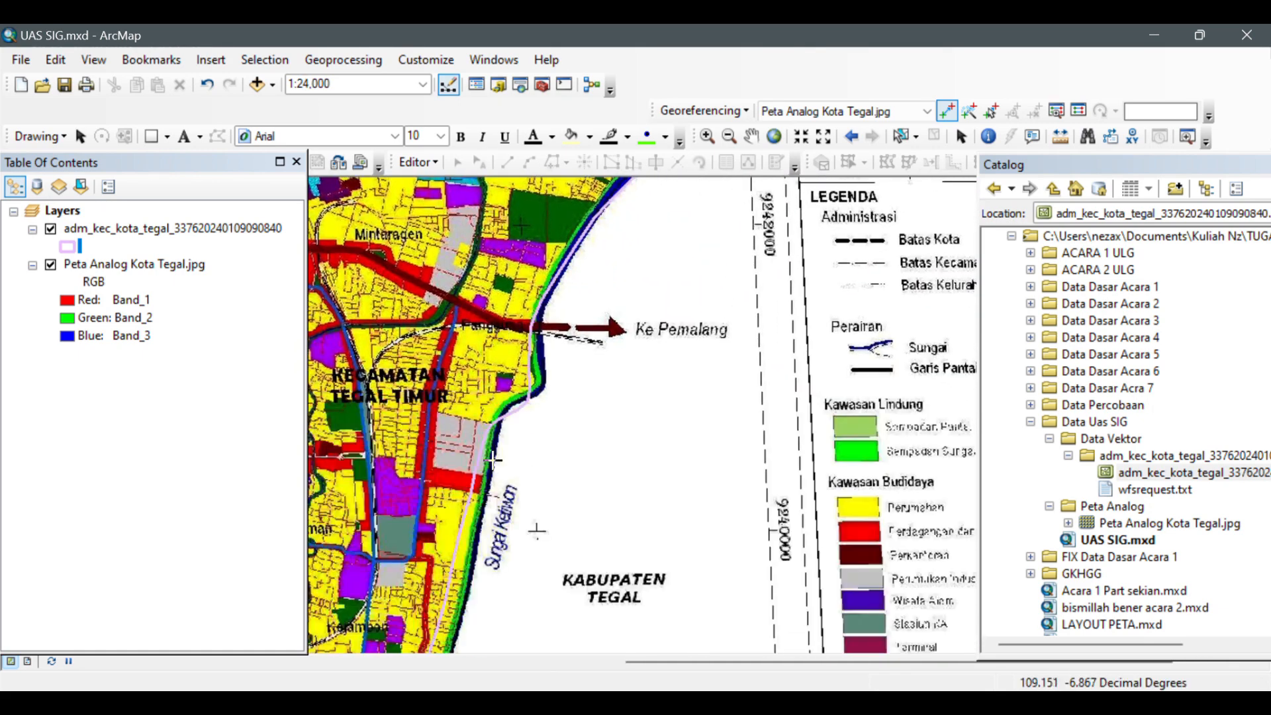
pyautogui.click(528, 401)
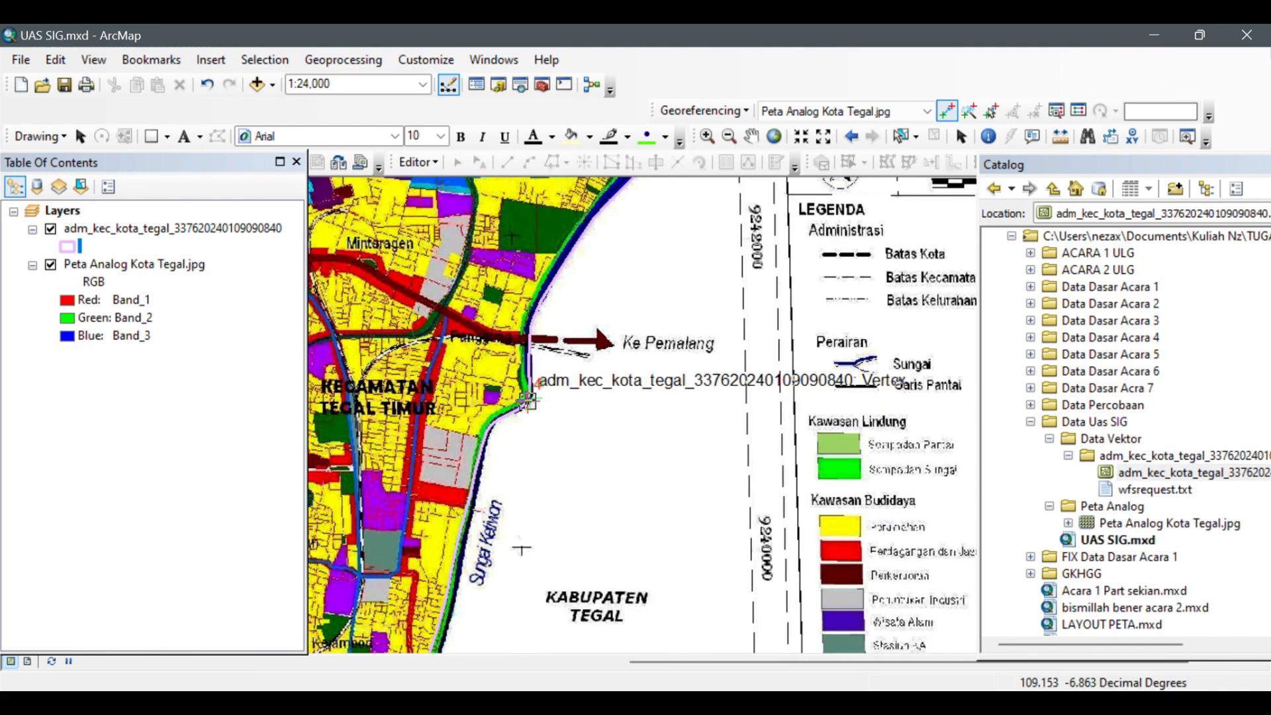
# - Examine how well the map's city borders align with the district boundary layer across the whole city
pyautogui.moveTo(525, 437); pyautogui.dragTo(676, 272)
pyautogui.scroll(-1, 601, 369)
pyautogui.scroll(-1, 482, 347)
pyautogui.moveTo(482, 347); pyautogui.dragTo(684, 412)
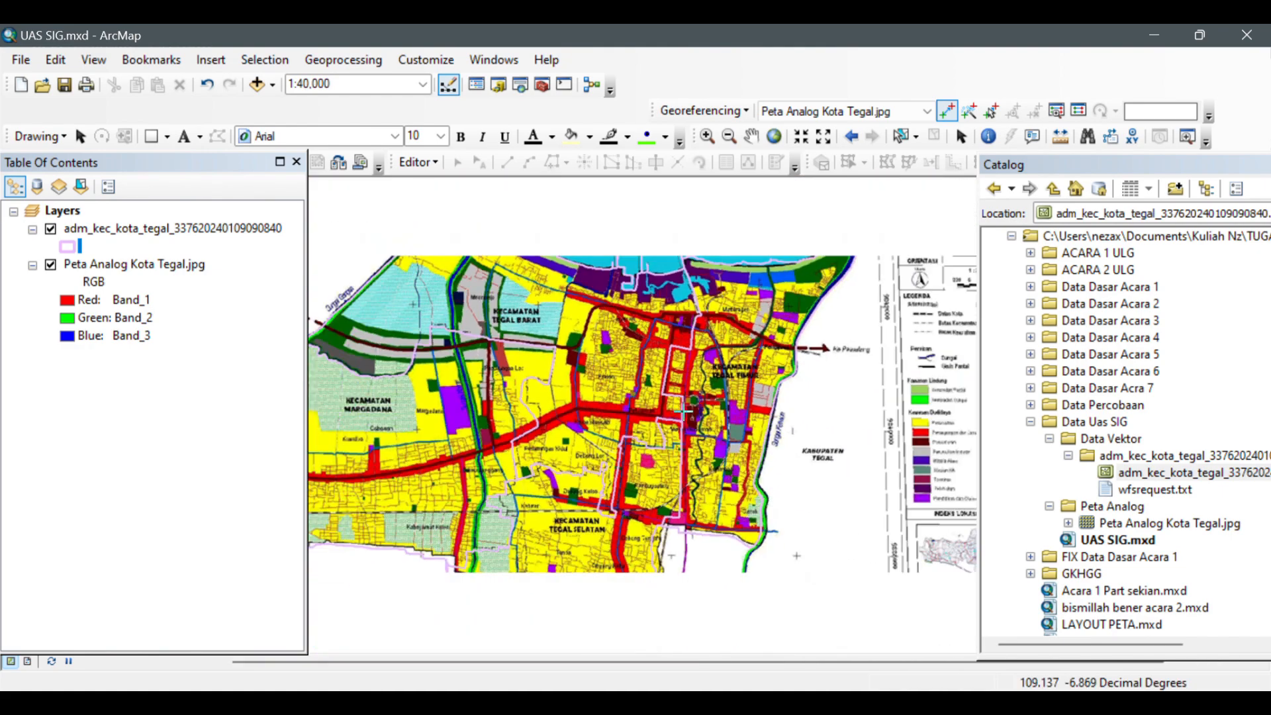
pyautogui.moveTo(561, 458); pyautogui.dragTo(665, 489)
pyautogui.scroll(-1, 659, 409)
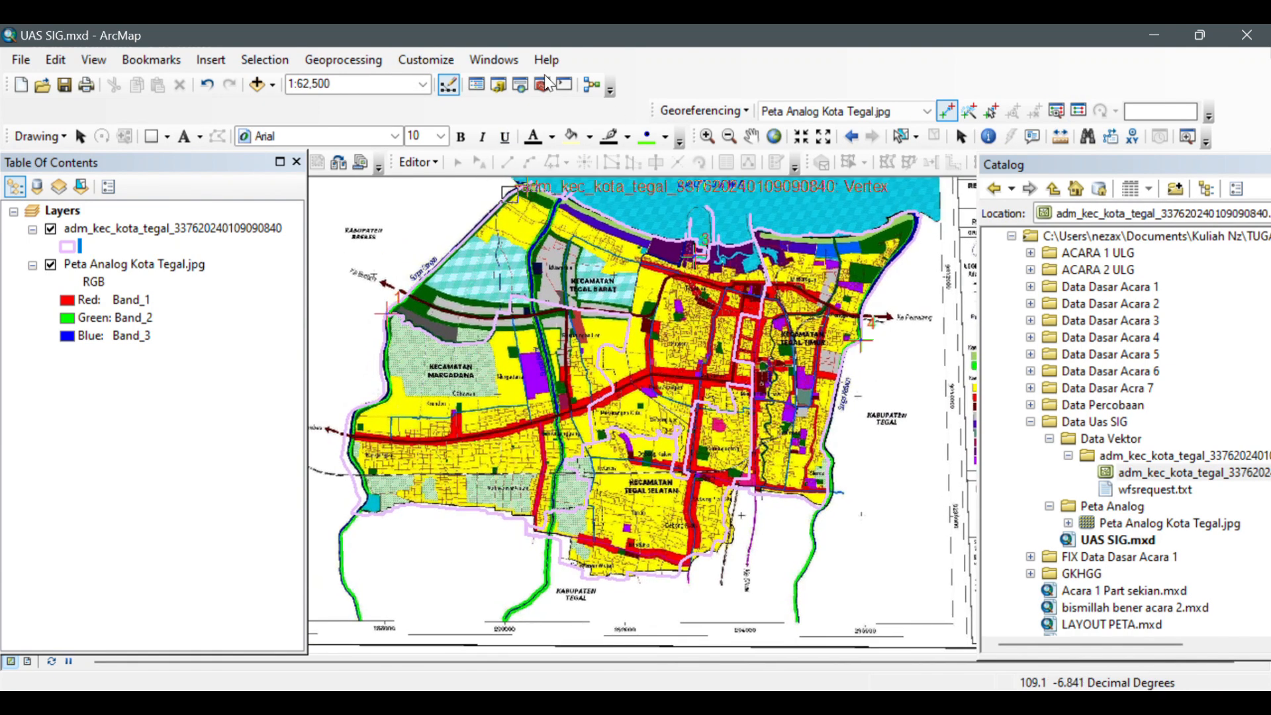
pyautogui.click(536, 52)
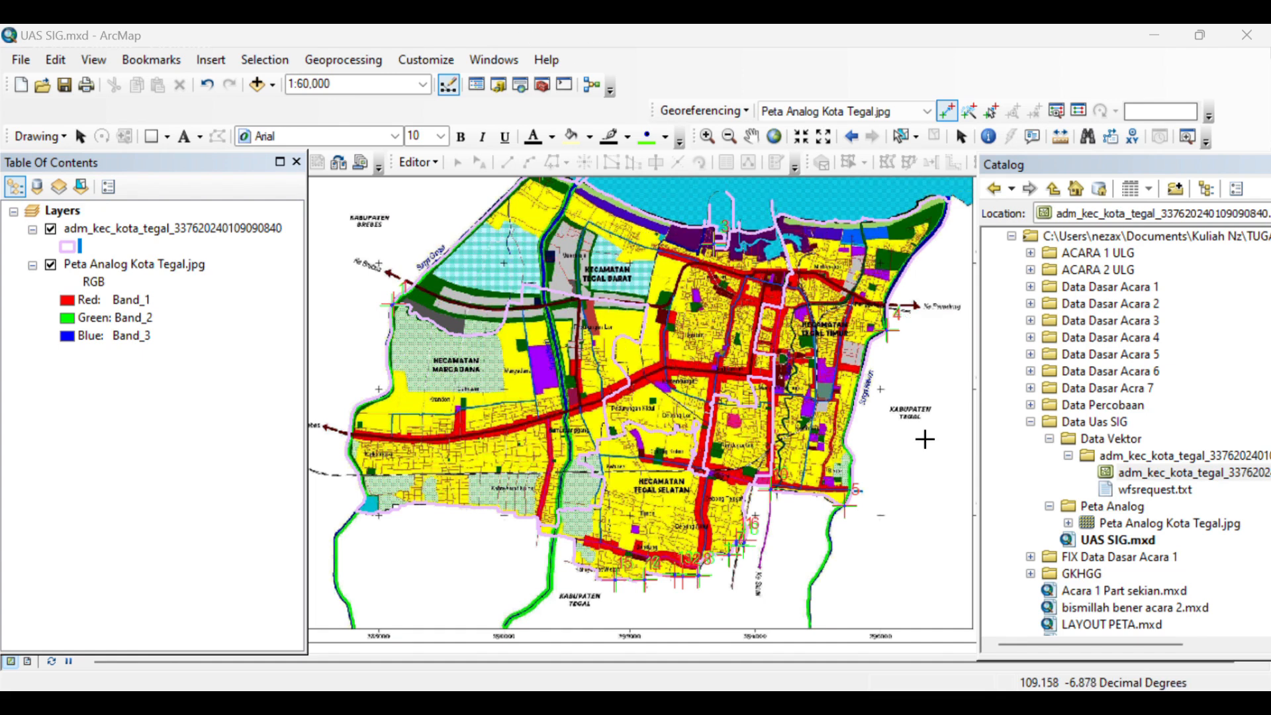
# - Review the control point link table, checking the Total RMS Error and all listed links, and close it
pyautogui.click(1078, 111)
pyautogui.moveTo(712, 310); pyautogui.dragTo(578, 432)
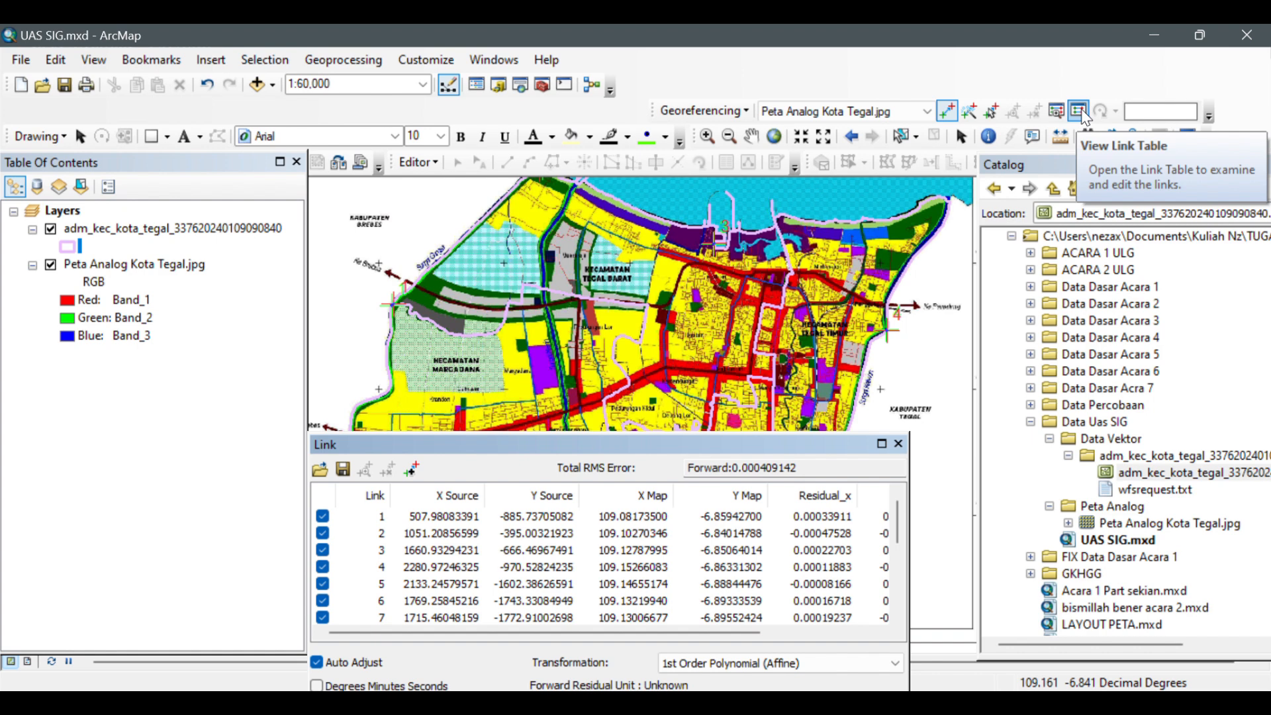
pyautogui.moveTo(793, 448); pyautogui.dragTo(849, 448)
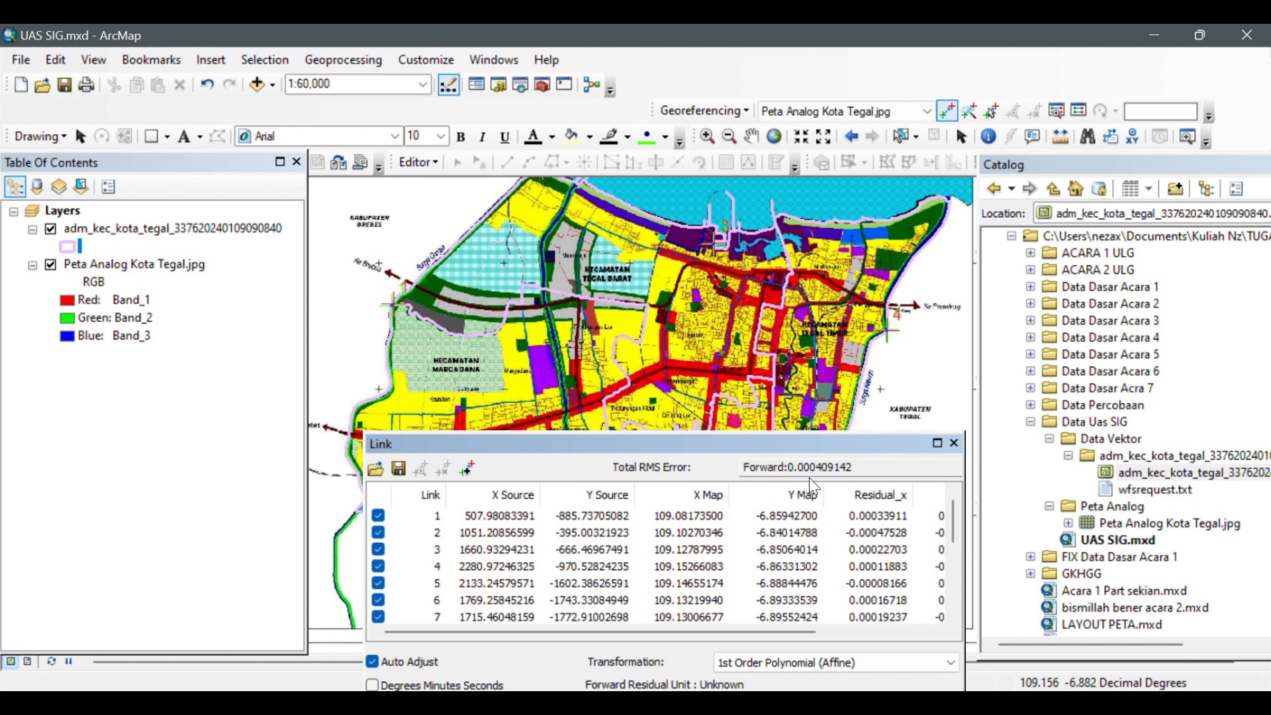
pyautogui.moveTo(613, 440); pyautogui.dragTo(558, 380)
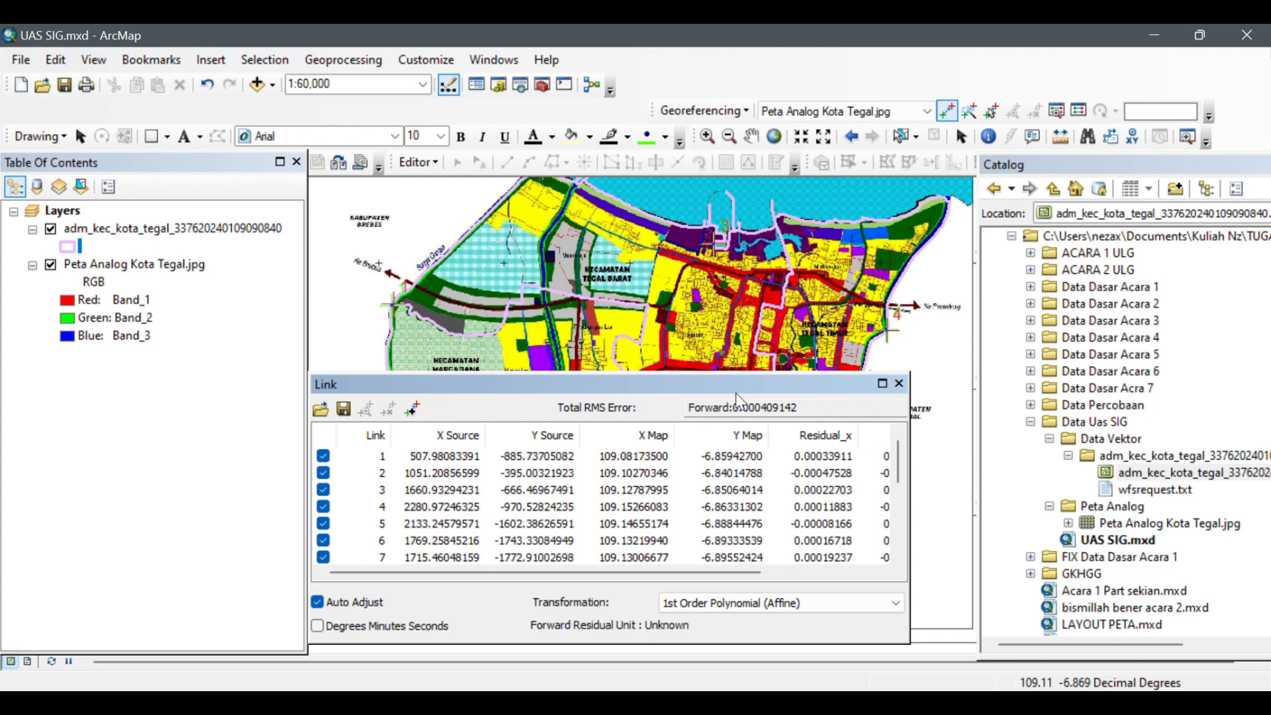
pyautogui.moveTo(716, 374); pyautogui.dragTo(752, 221)
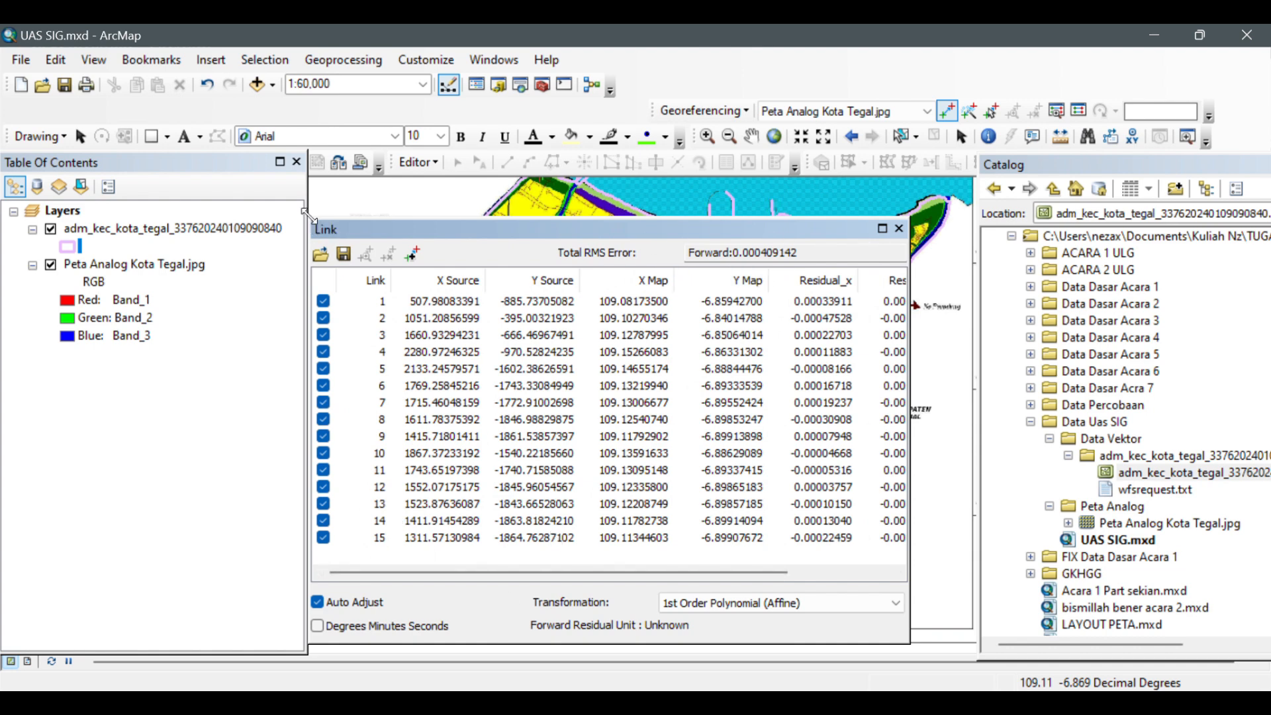
pyautogui.moveTo(306, 212); pyautogui.dragTo(313, 431)
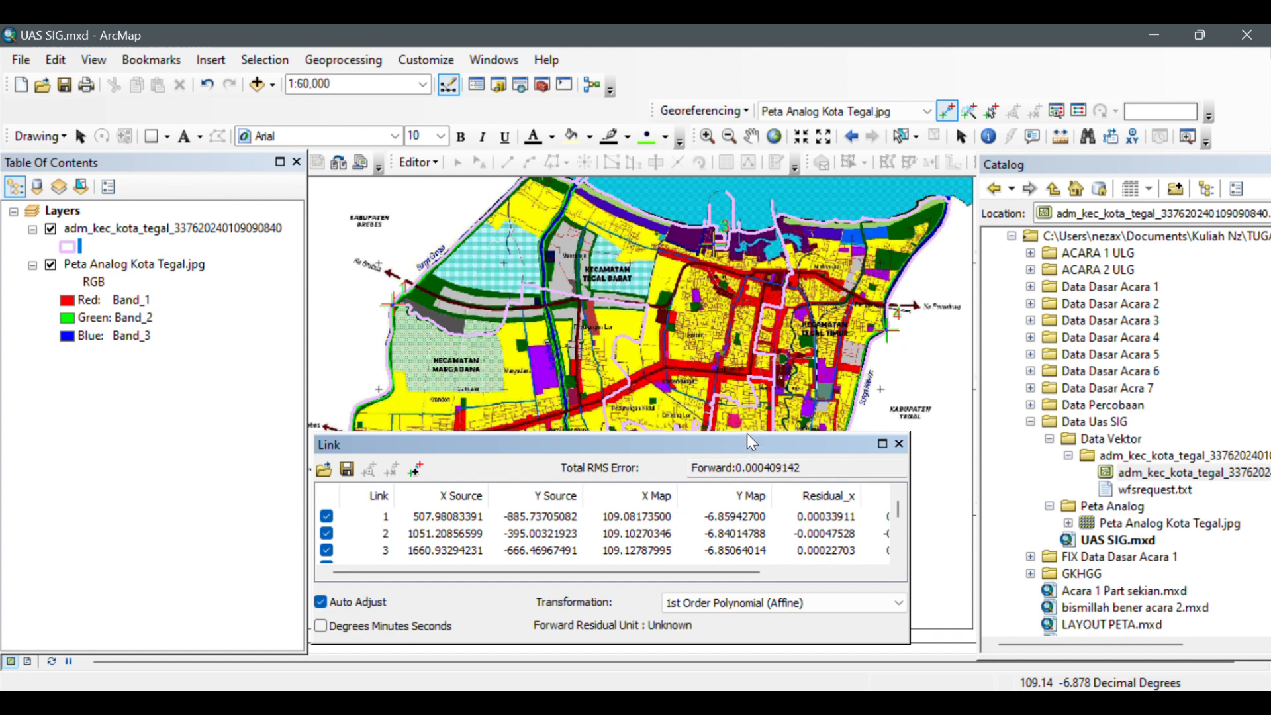
pyautogui.click(899, 443)
# - Start rectifying the raster and choose the Data Vektor folder inside Data Uas SIG as the output location
pyautogui.click(742, 111)
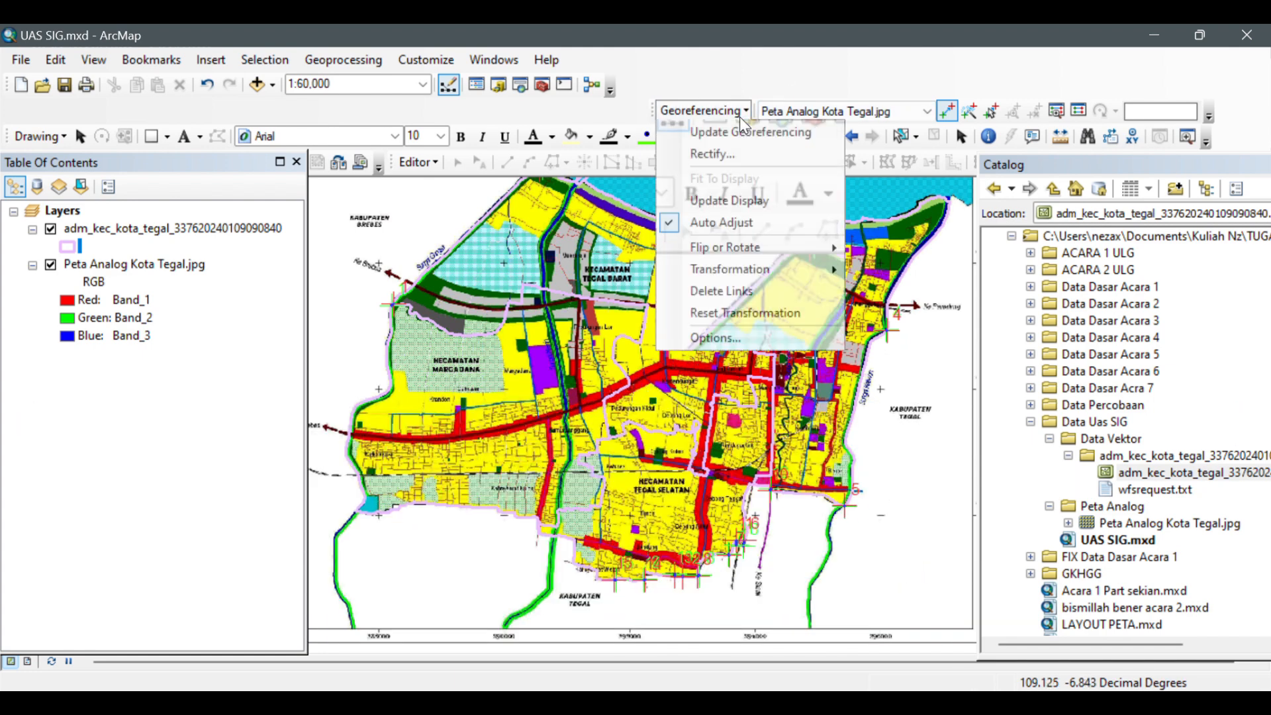
pyautogui.click(756, 157)
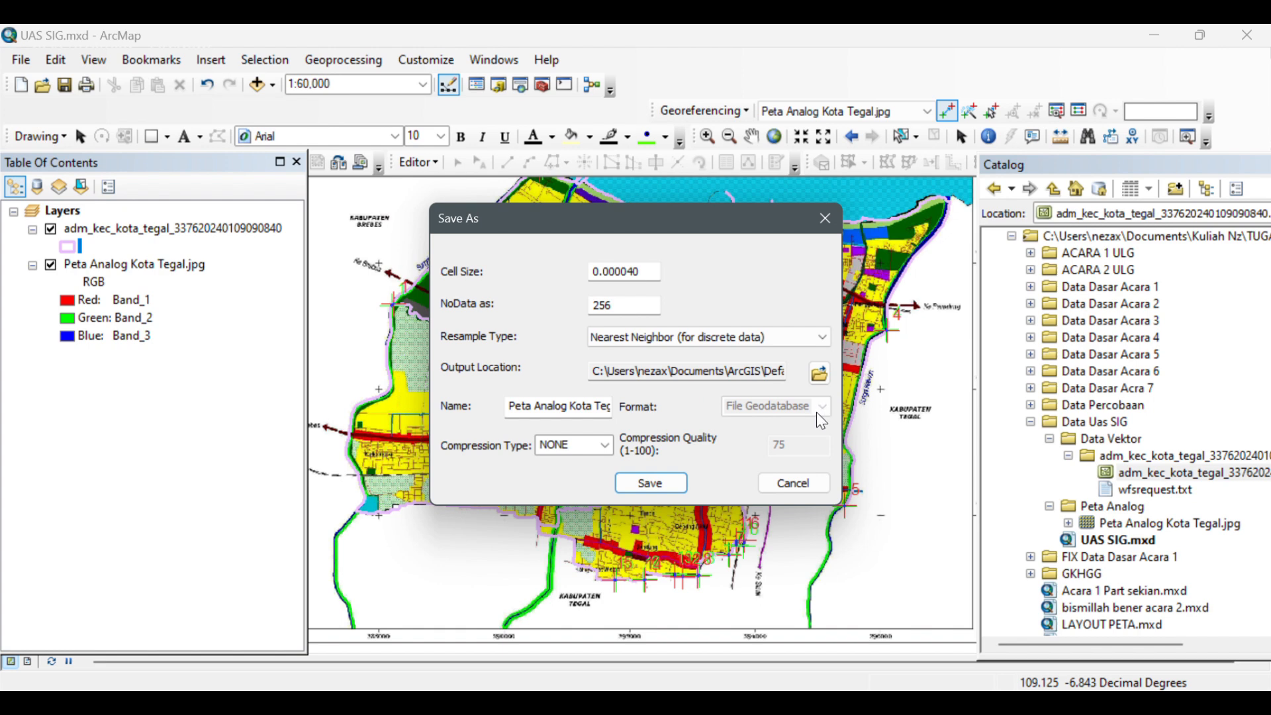
pyautogui.click(819, 374)
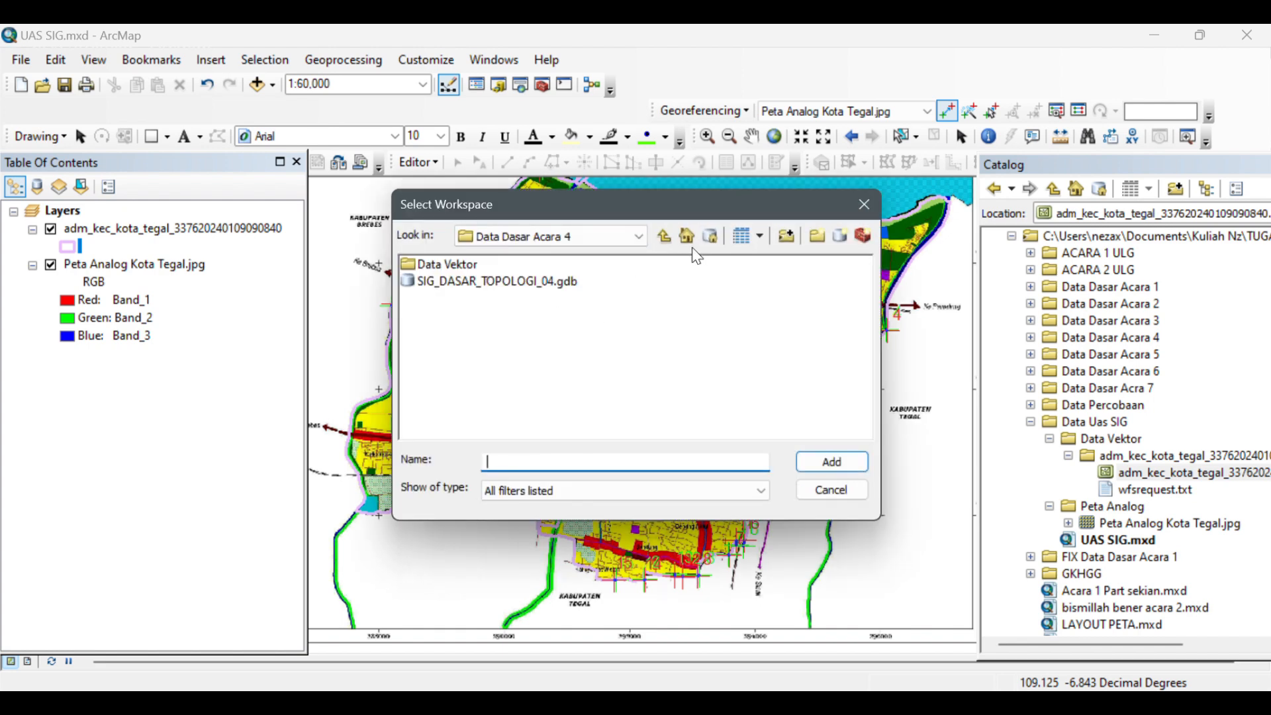
pyautogui.click(664, 236)
pyautogui.doubleClick(593, 281)
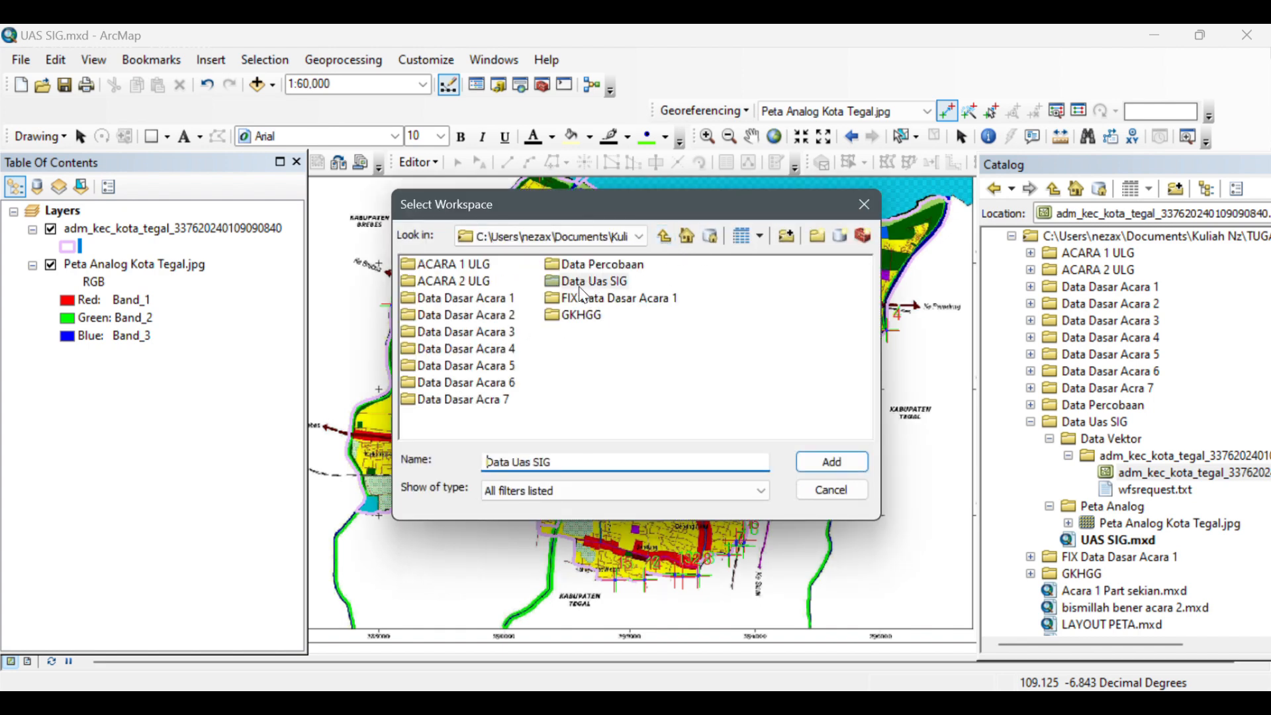
pyautogui.click(466, 264)
pyautogui.doubleClick(469, 265)
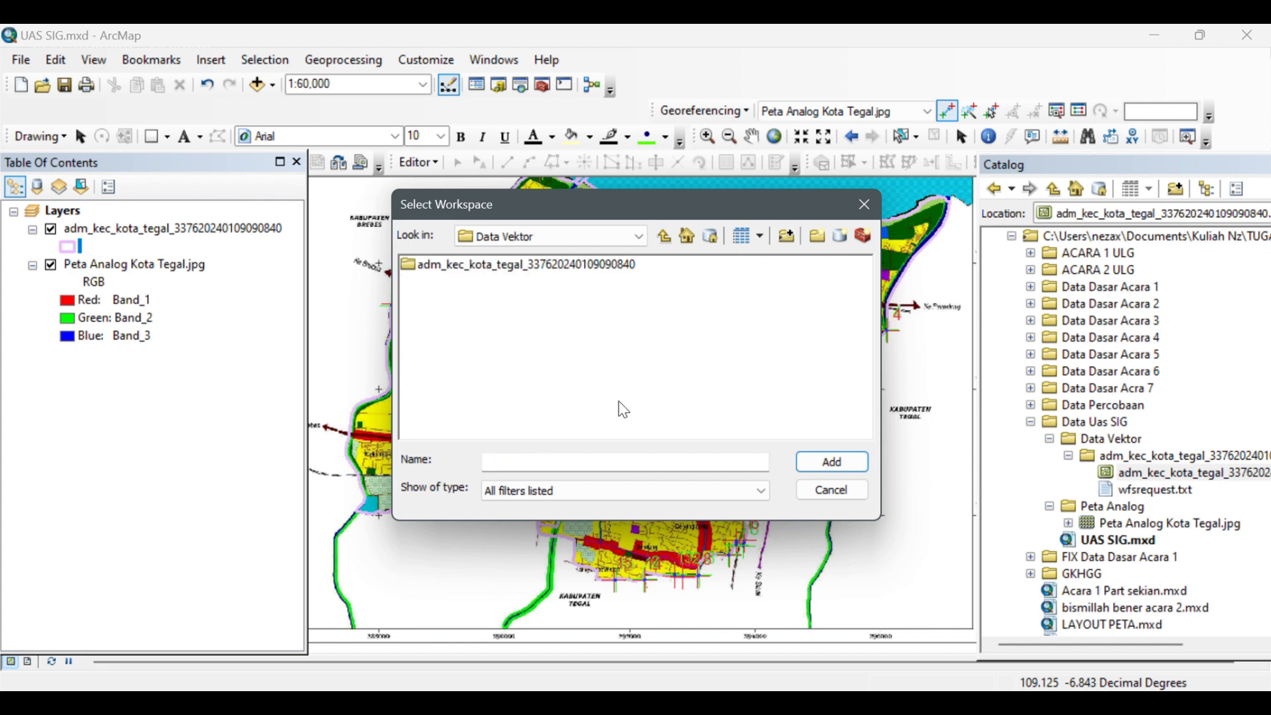
pyautogui.click(606, 459)
pyautogui.click(864, 205)
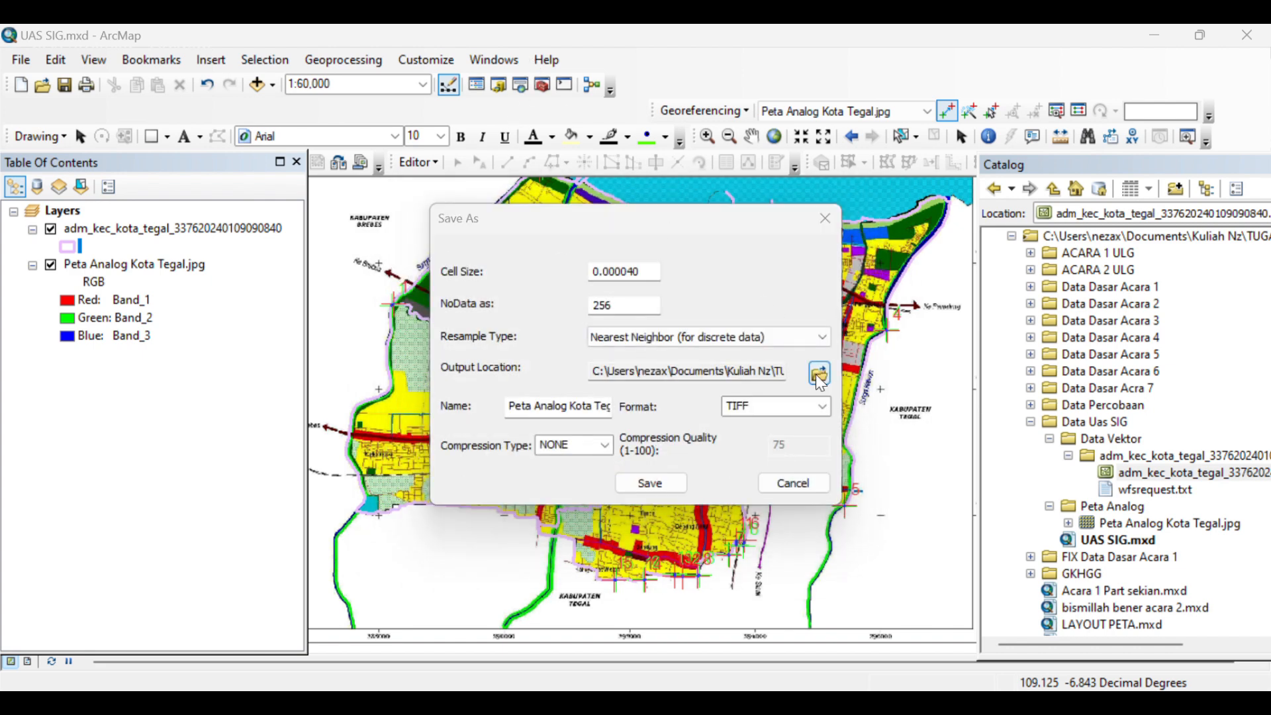
# - Choose the Data Vektor folder inside Data Uas SIG as the output location and save the rectified raster in TIFF format
pyautogui.click(818, 375)
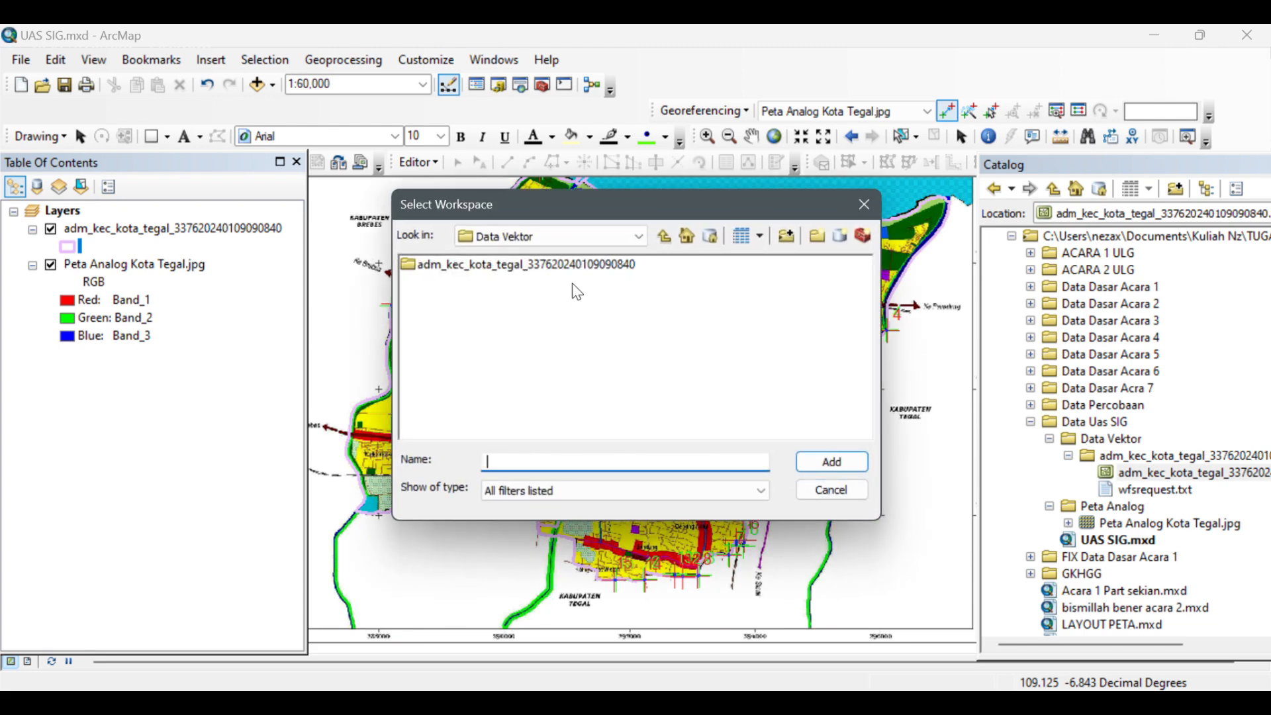
pyautogui.click(659, 241)
pyautogui.click(438, 263)
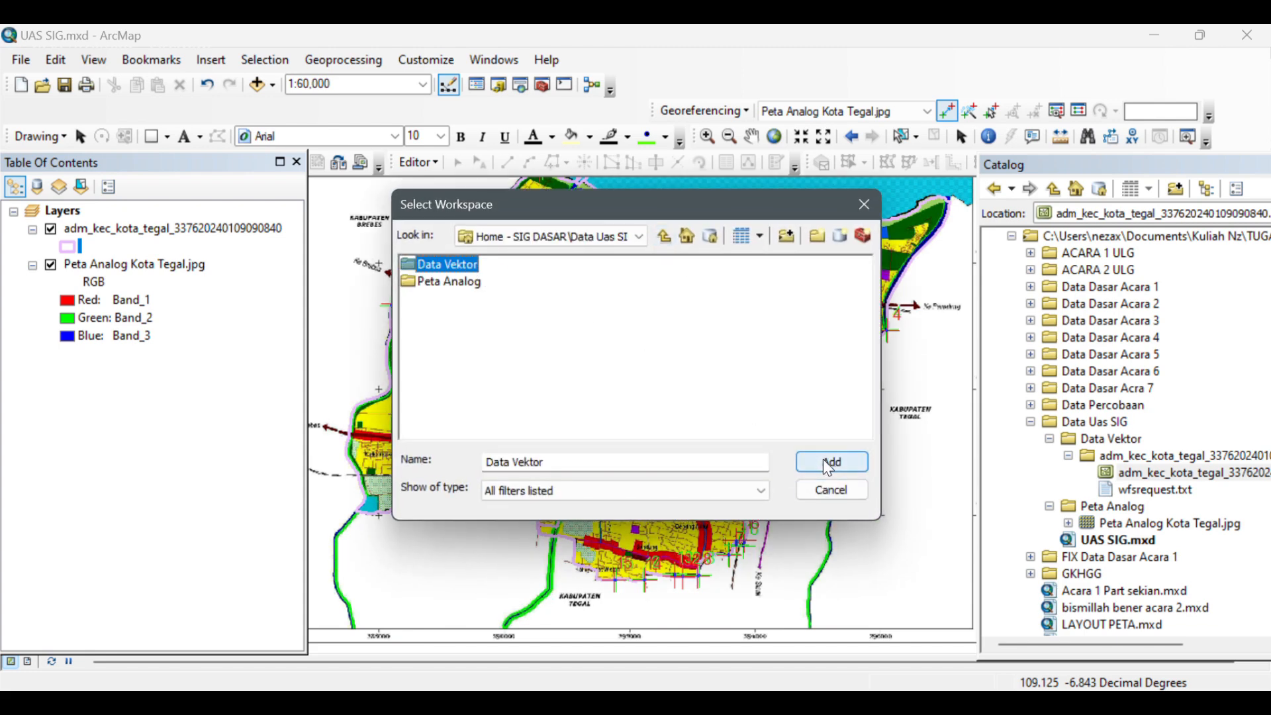
pyautogui.click(823, 458)
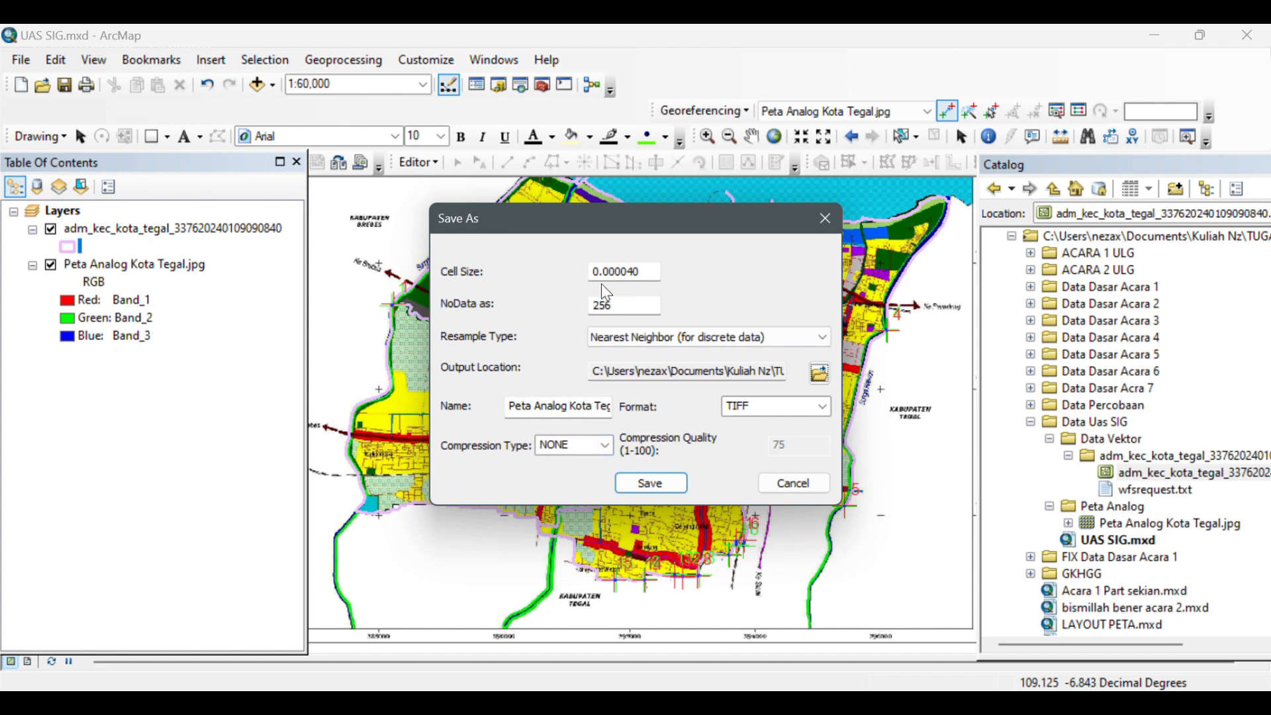
pyautogui.click(753, 410)
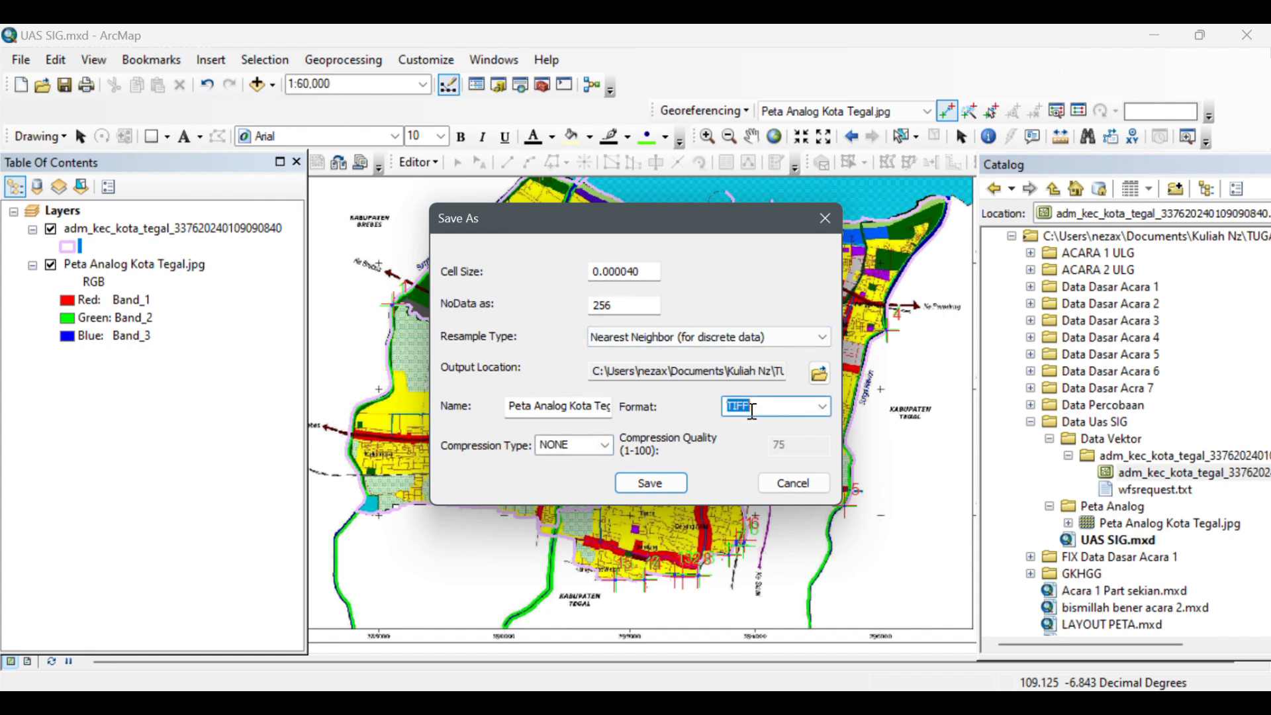
pyautogui.click(667, 484)
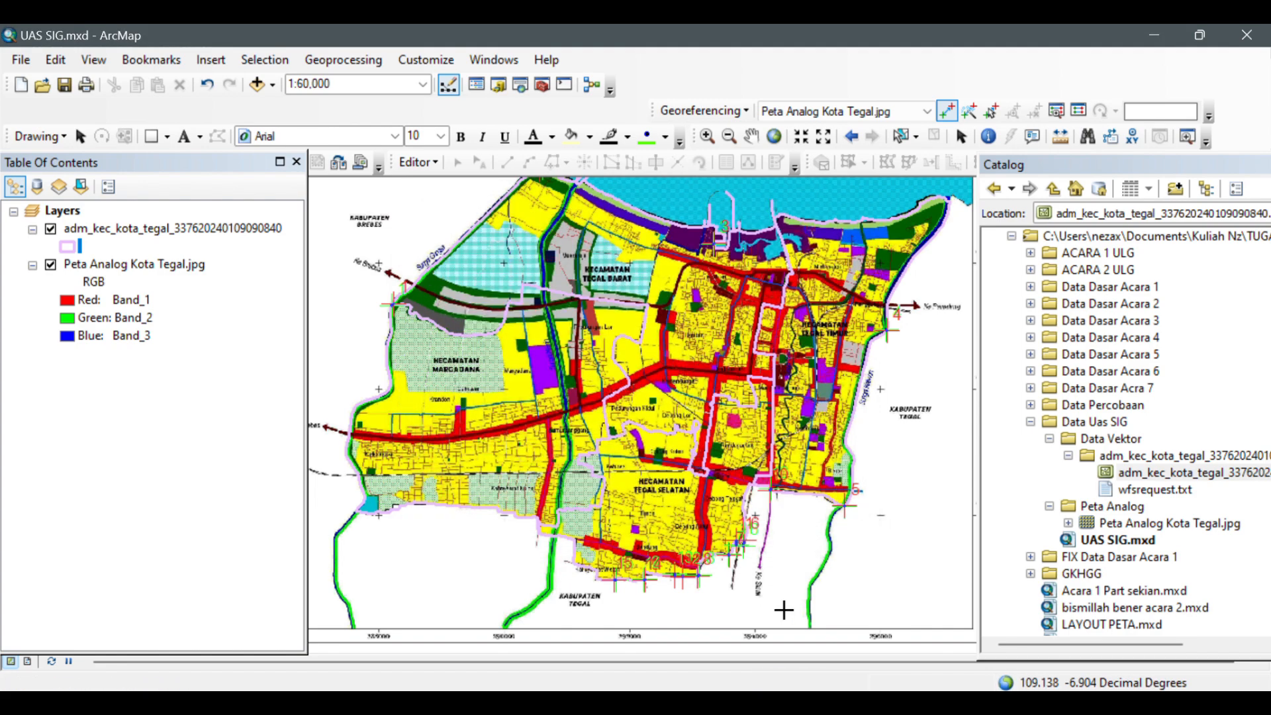
# - Refresh the Data Uas SIG folder in the catalog and add Peta Analog Kota Tegal1.tif from Data Vektor to the map
pyautogui.scroll(-1, 616, 360)
pyautogui.scroll(-1, 711, 352)
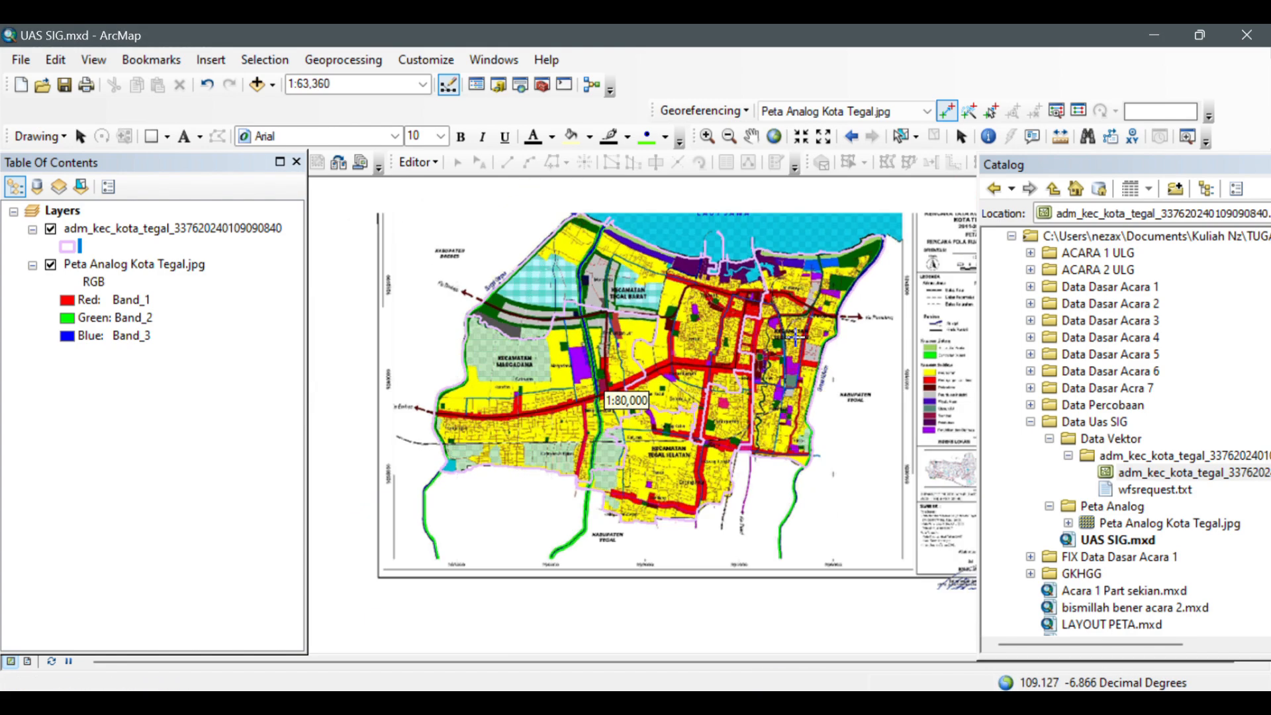
pyautogui.scroll(1, 807, 323)
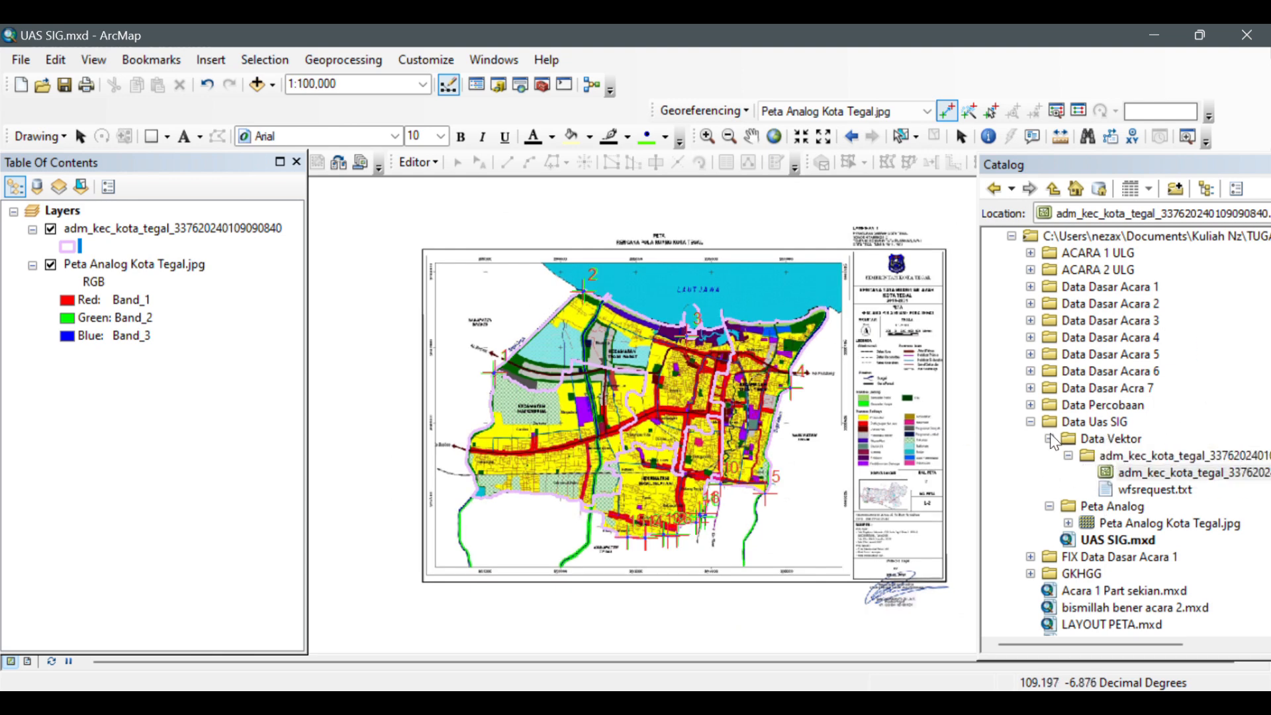
pyautogui.rightClick(1067, 419)
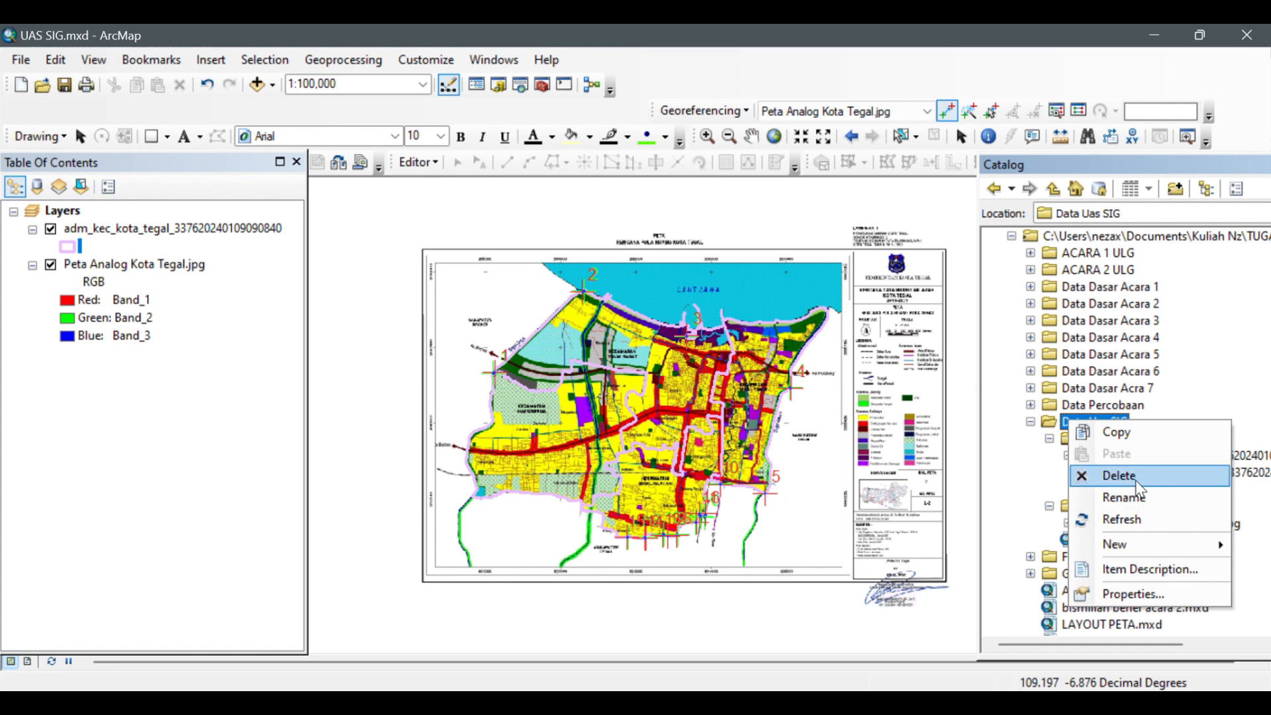
pyautogui.click(1138, 520)
pyautogui.doubleClick(1105, 439)
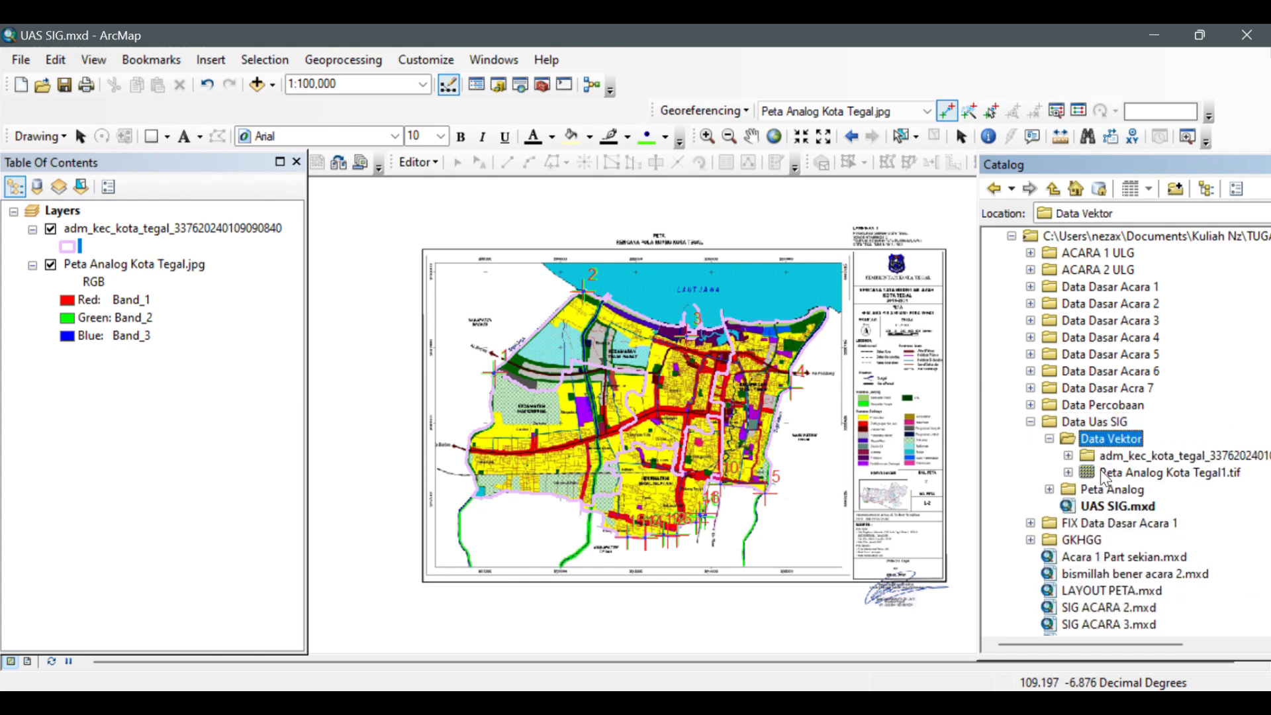
pyautogui.click(1166, 473)
pyautogui.moveTo(1166, 474); pyautogui.dragTo(697, 439)
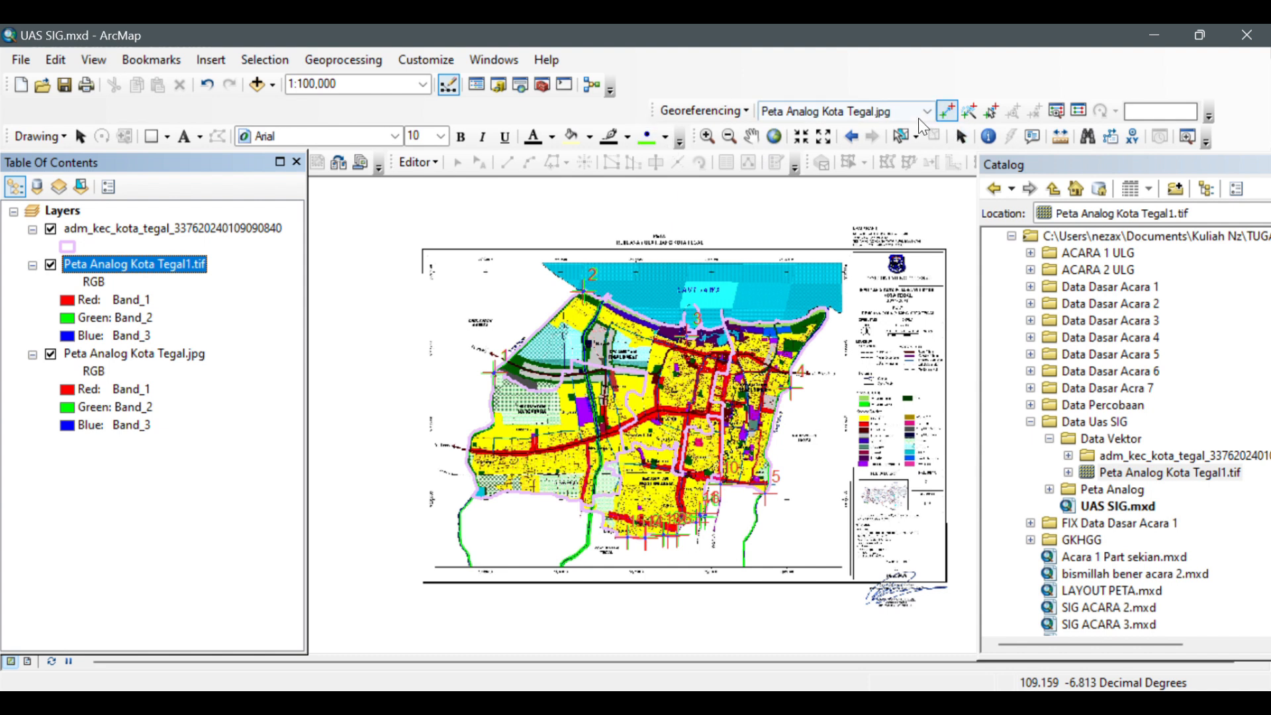
# - Update the georeferencing of Peta Analog Kota Tegal.jpg and hide that original scan layer
pyautogui.click(728, 110)
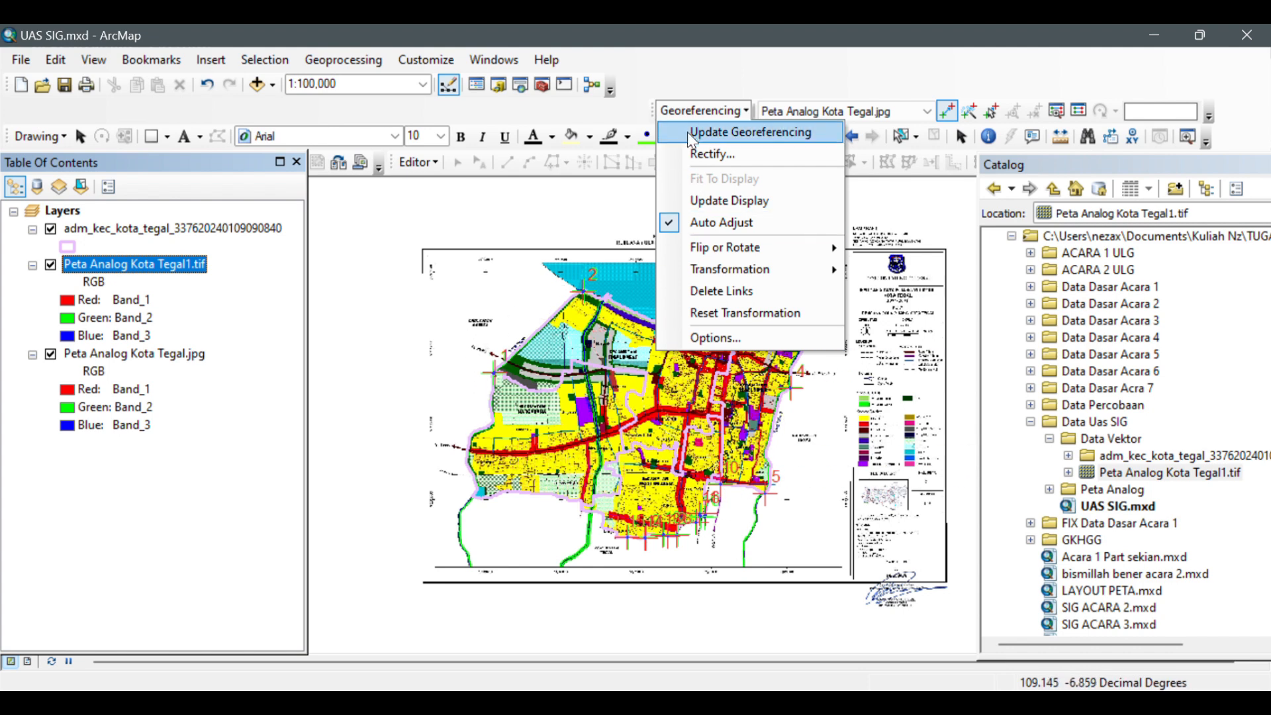
pyautogui.click(711, 137)
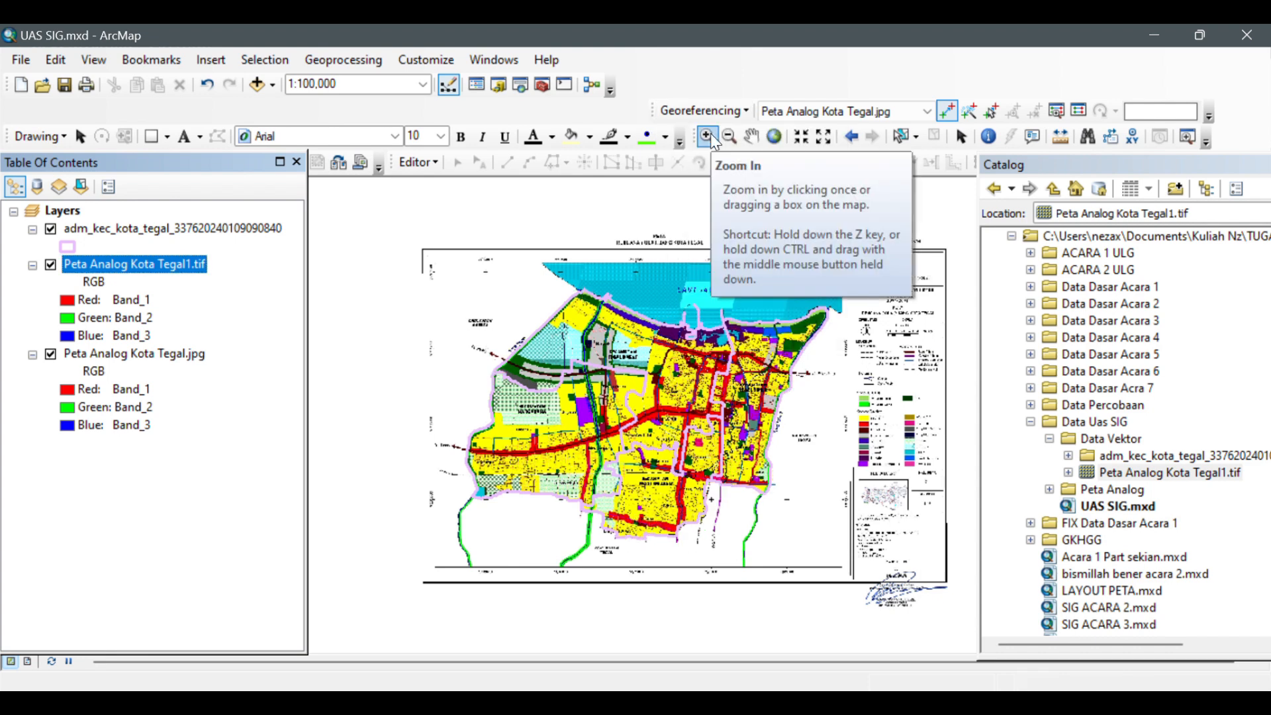
pyautogui.scroll(-1, 687, 440)
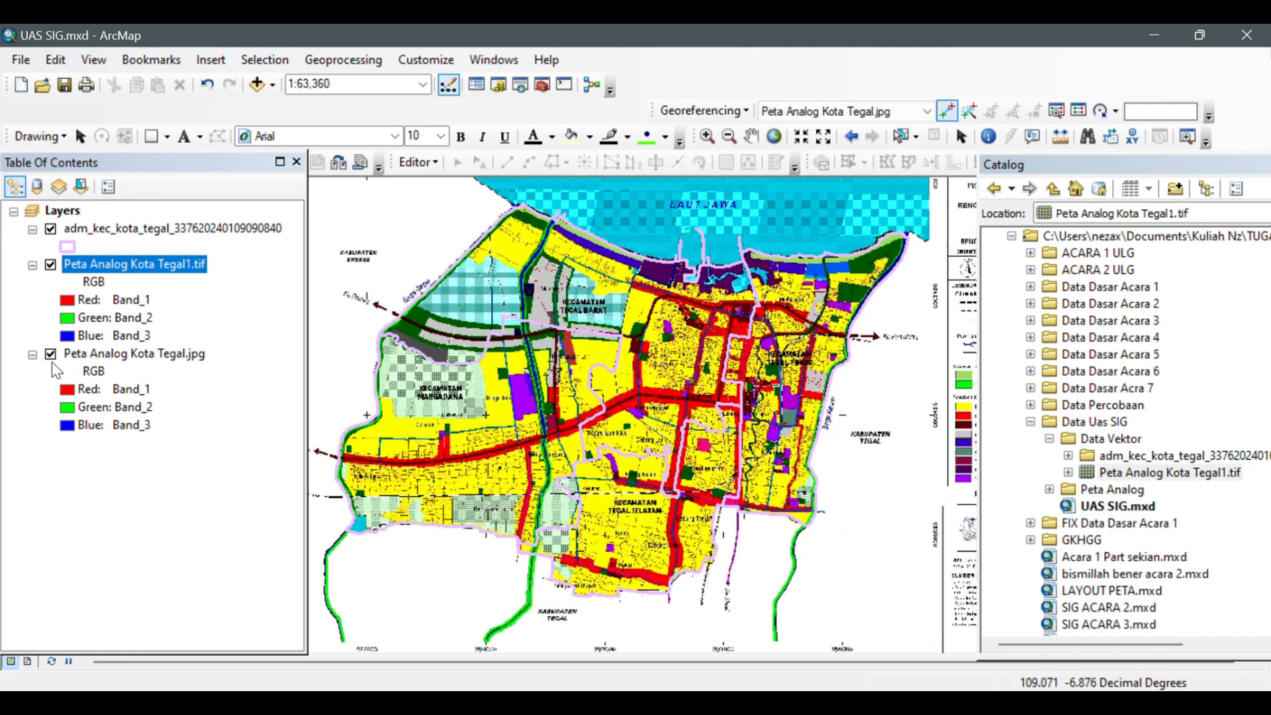
pyautogui.click(51, 355)
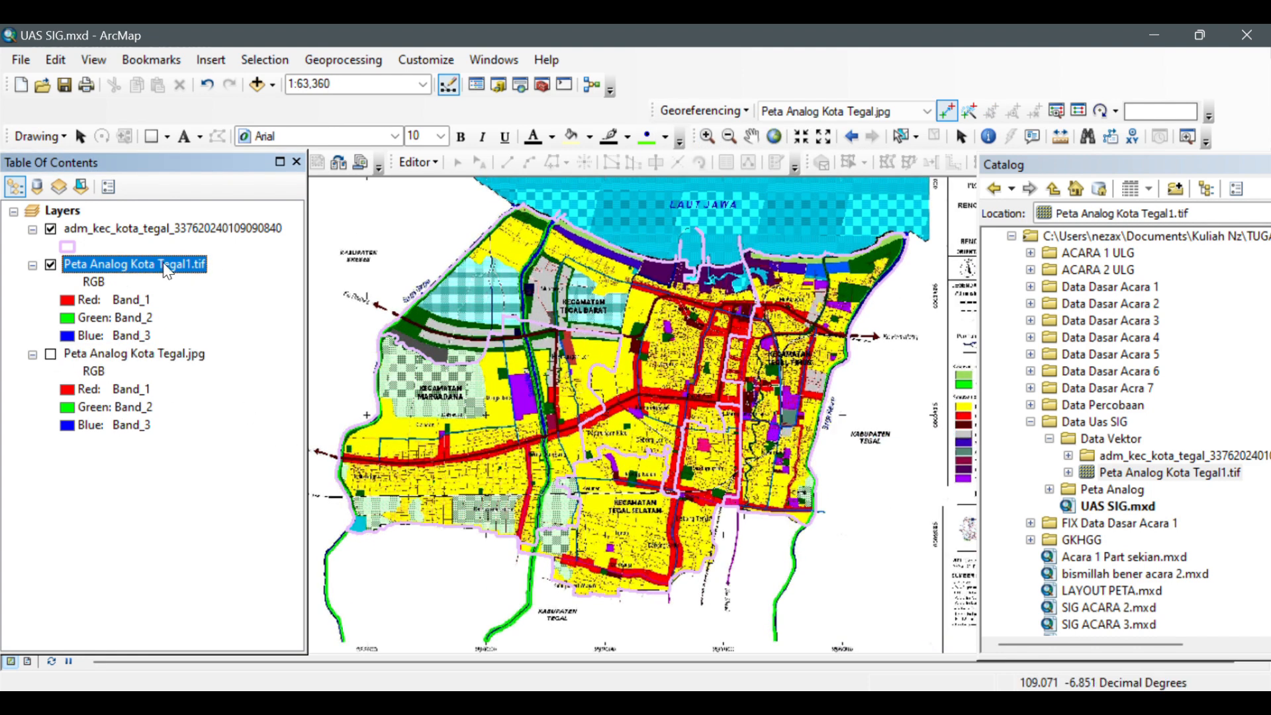
# - Examine how the rectified raster lines up with the district boundary layer across the city
pyautogui.moveTo(618, 496); pyautogui.dragTo(608, 443)
pyautogui.scroll(1, 624, 442)
pyautogui.moveTo(671, 357); pyautogui.dragTo(665, 421)
pyautogui.scroll(-1, 646, 406)
pyautogui.scroll(1, 647, 406)
pyautogui.moveTo(679, 493); pyautogui.dragTo(690, 432)
pyautogui.scroll(-2, 690, 433)
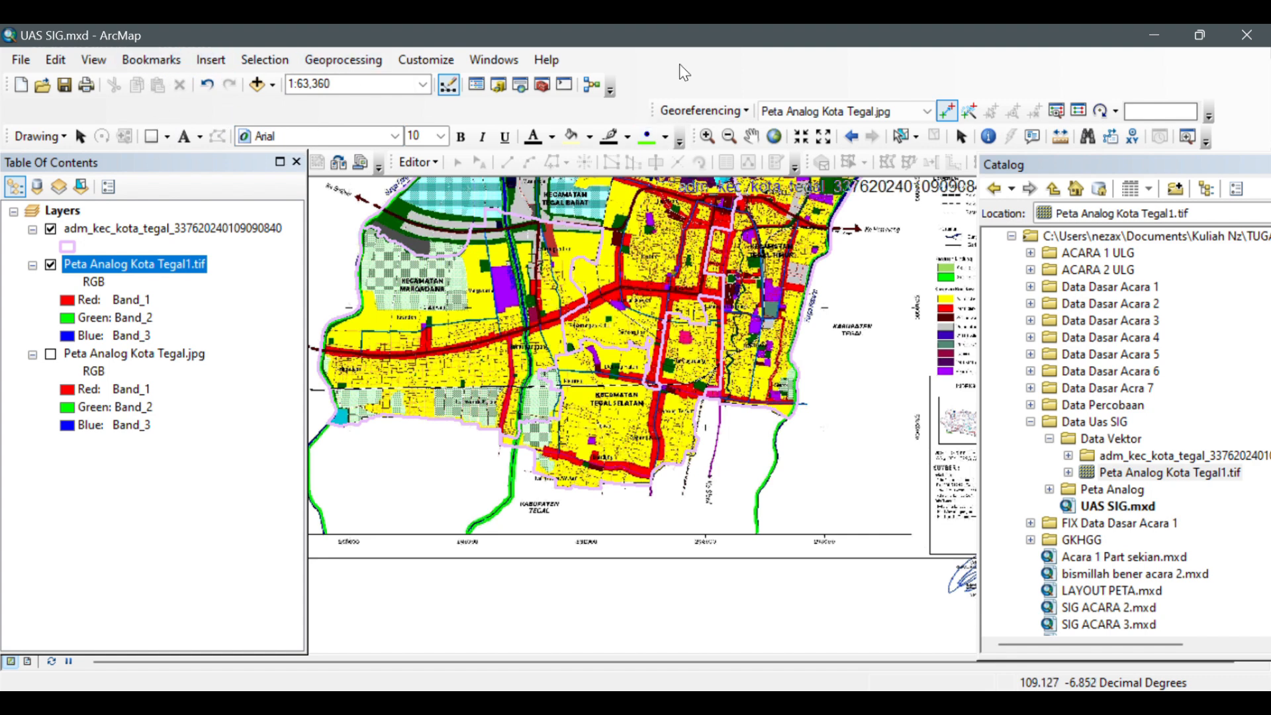
# - Select the Kecamatan Tegal Selatan polygon on the map and highlight the district boundary layer
pyautogui.click(900, 137)
pyautogui.click(618, 413)
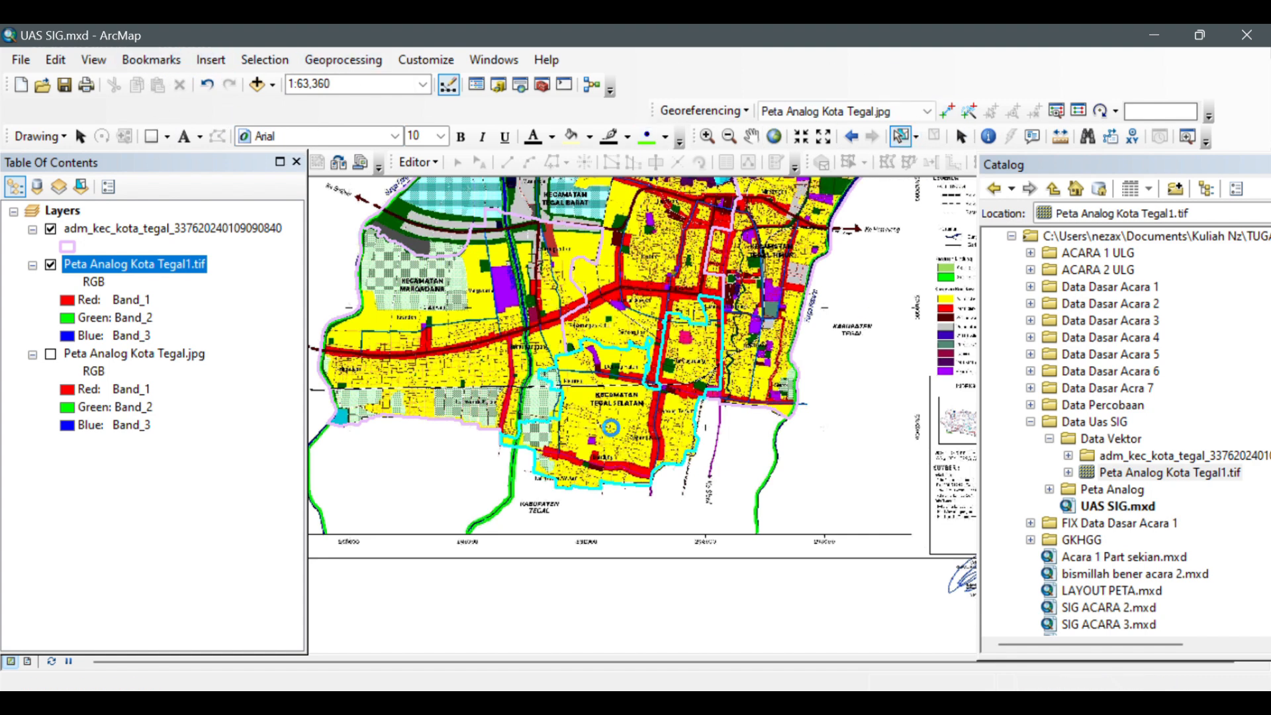
pyautogui.click(165, 229)
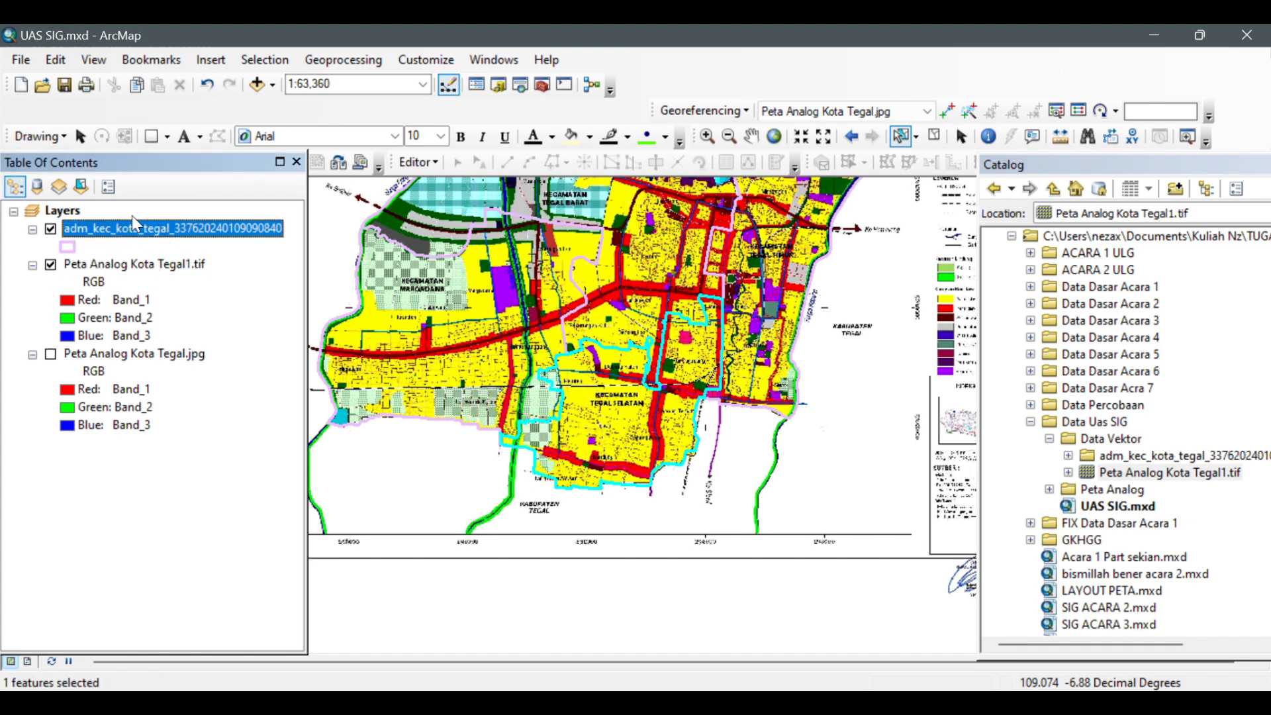
# - Try to export the selected district into the Data Uas SIG home folder as a geodatabase feature class named Polaruang_kectegal
pyautogui.rightClick(155, 238)
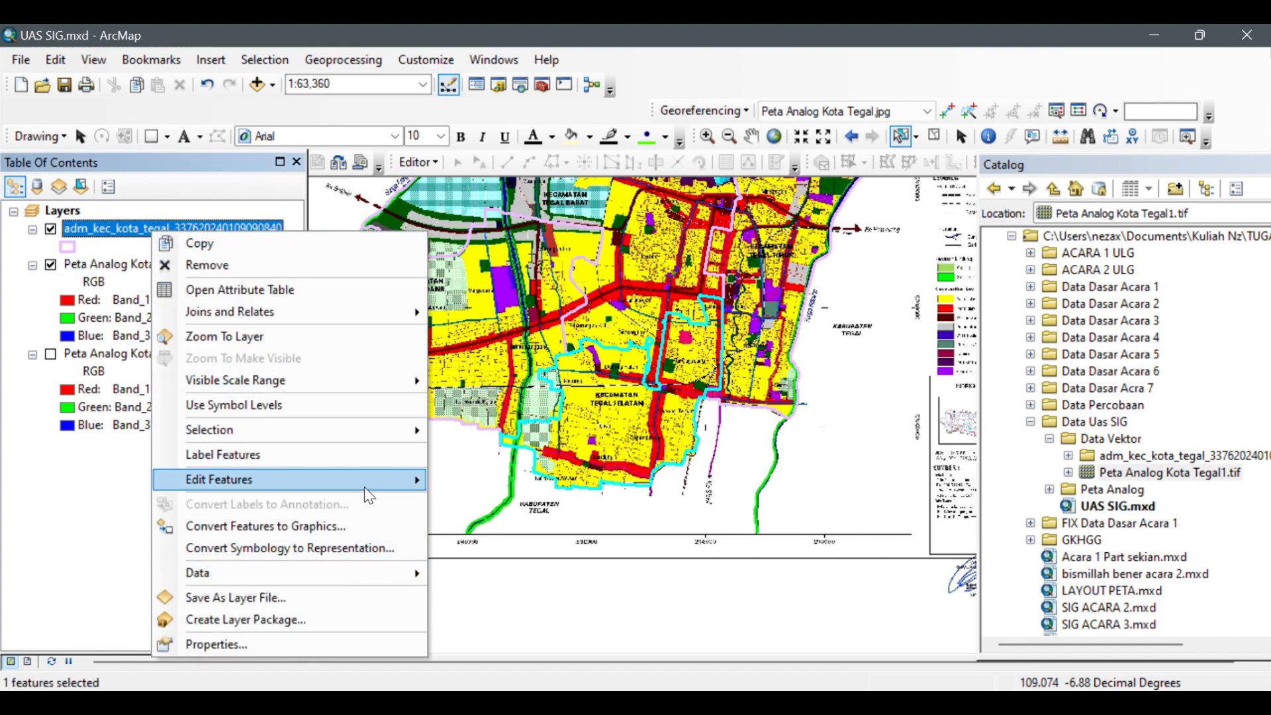
pyautogui.moveTo(318, 573)
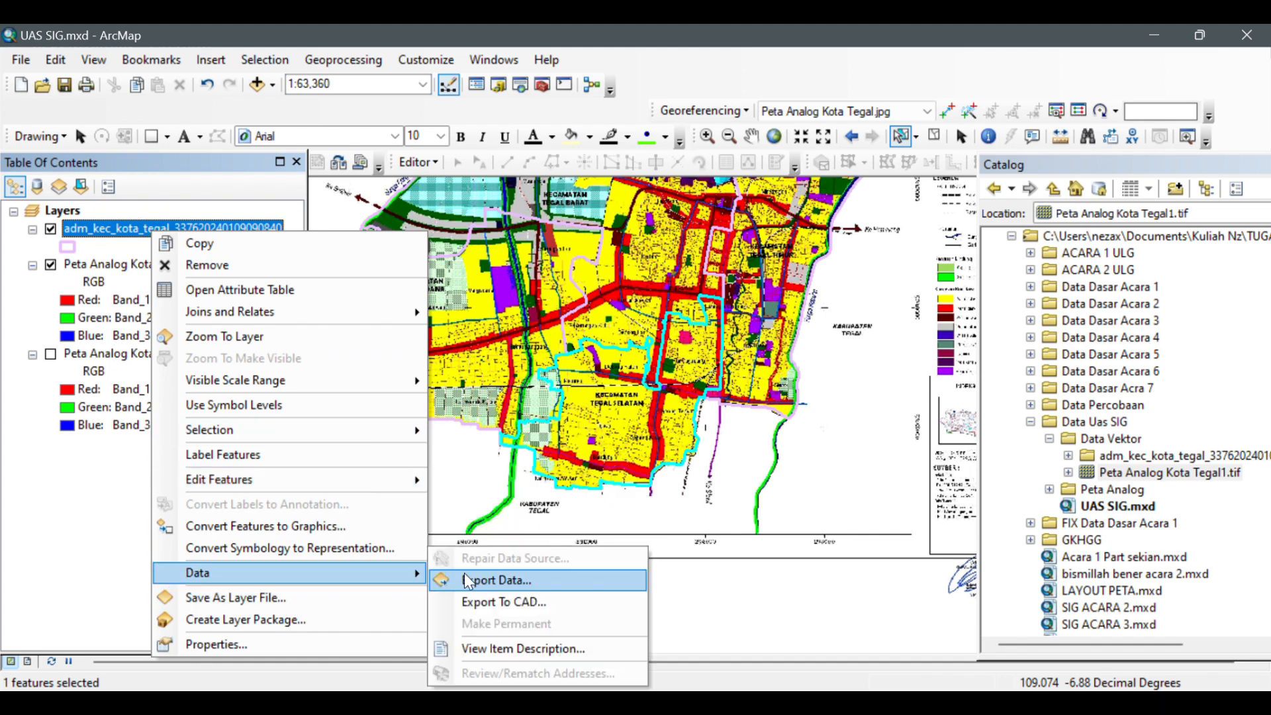
pyautogui.click(479, 580)
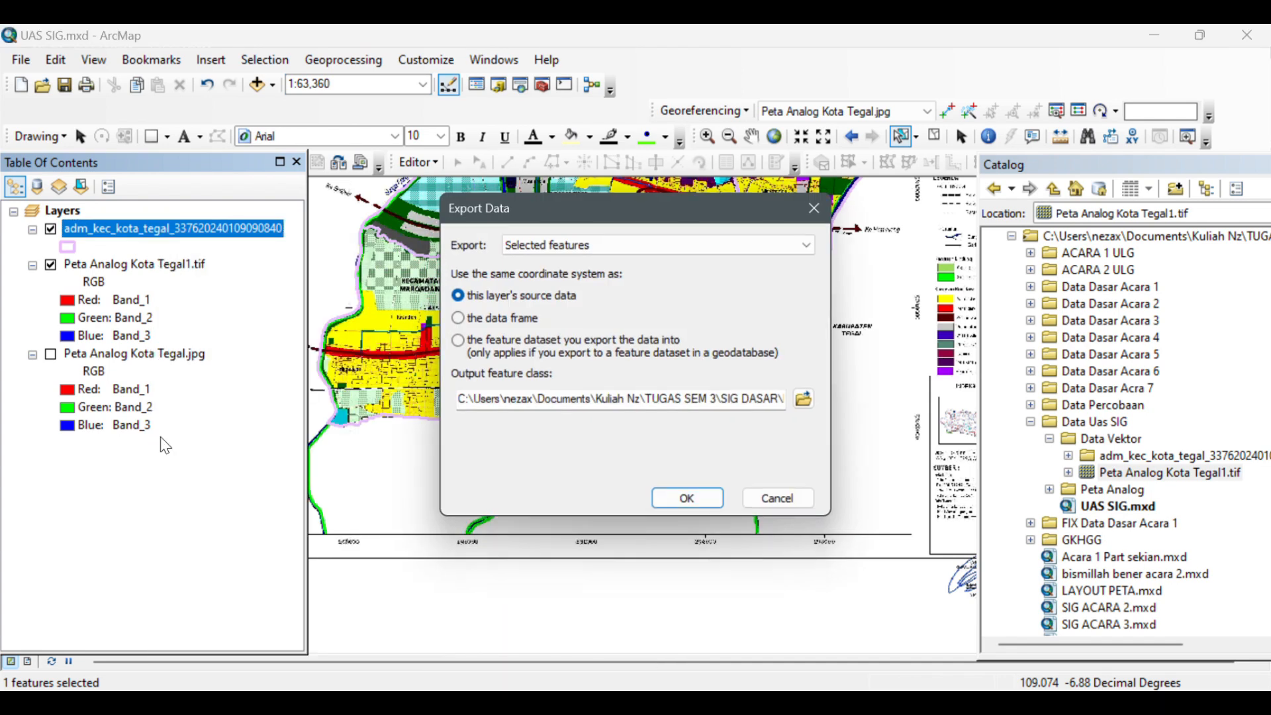
pyautogui.click(801, 397)
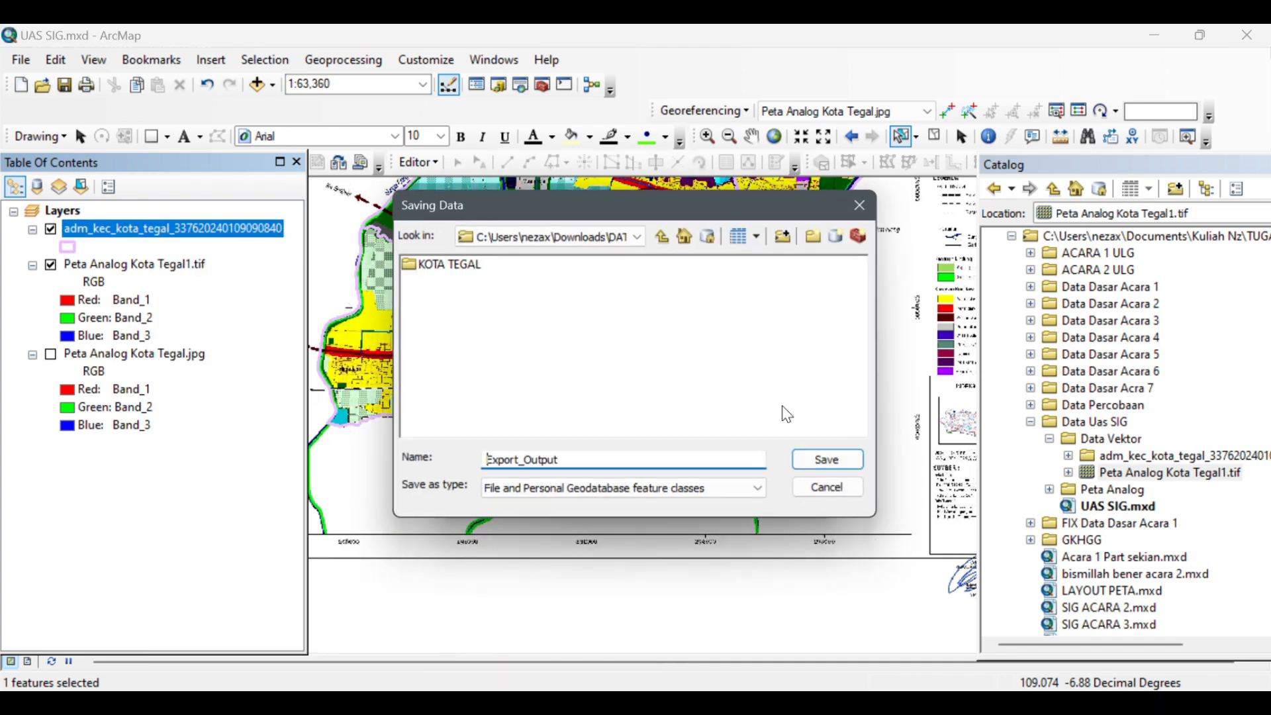
pyautogui.click(667, 237)
pyautogui.click(667, 237)
pyautogui.click(546, 272)
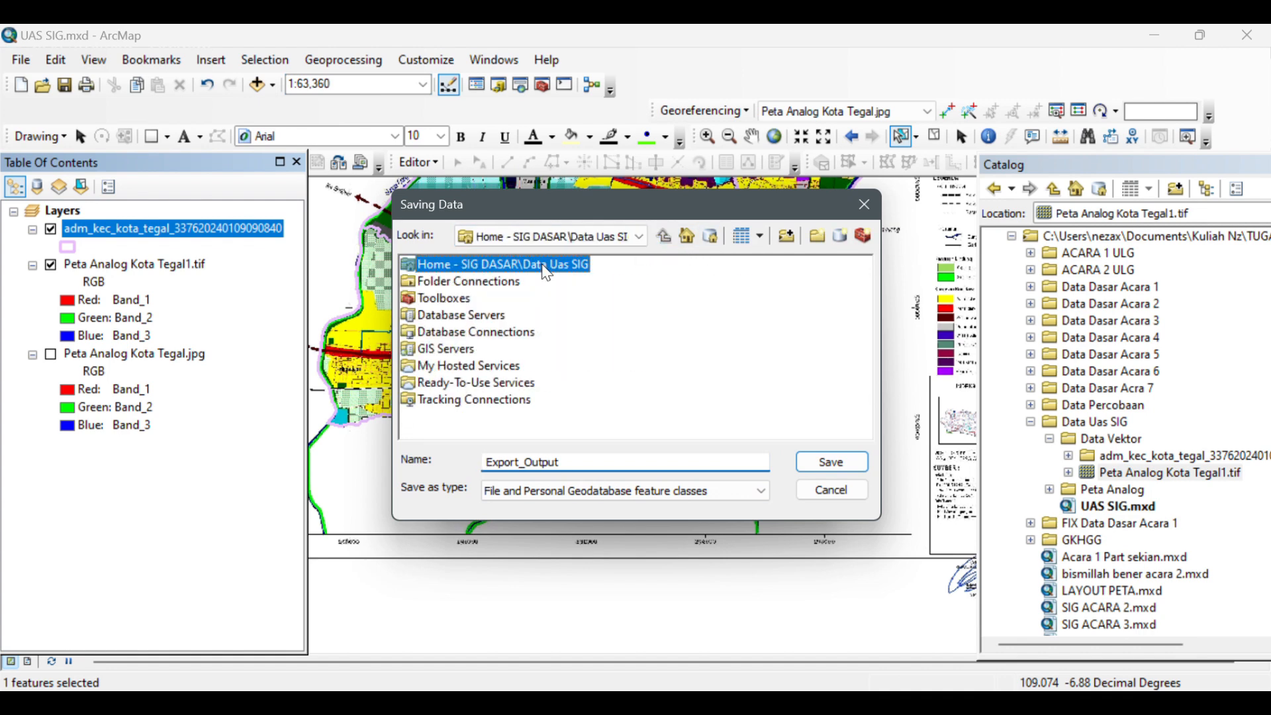
pyautogui.doubleClick(547, 272)
pyautogui.click(456, 264)
pyautogui.moveTo(568, 462); pyautogui.dragTo(485, 468)
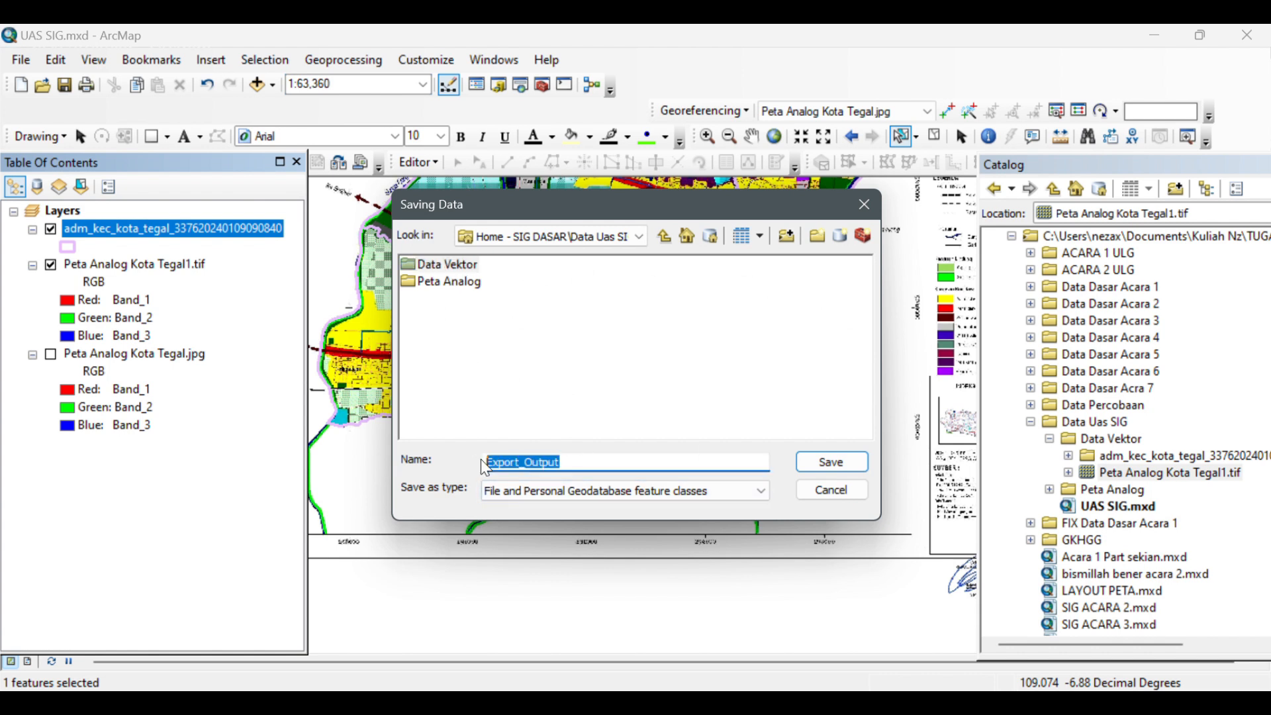
pyautogui.write('Polaruang_kectegal')
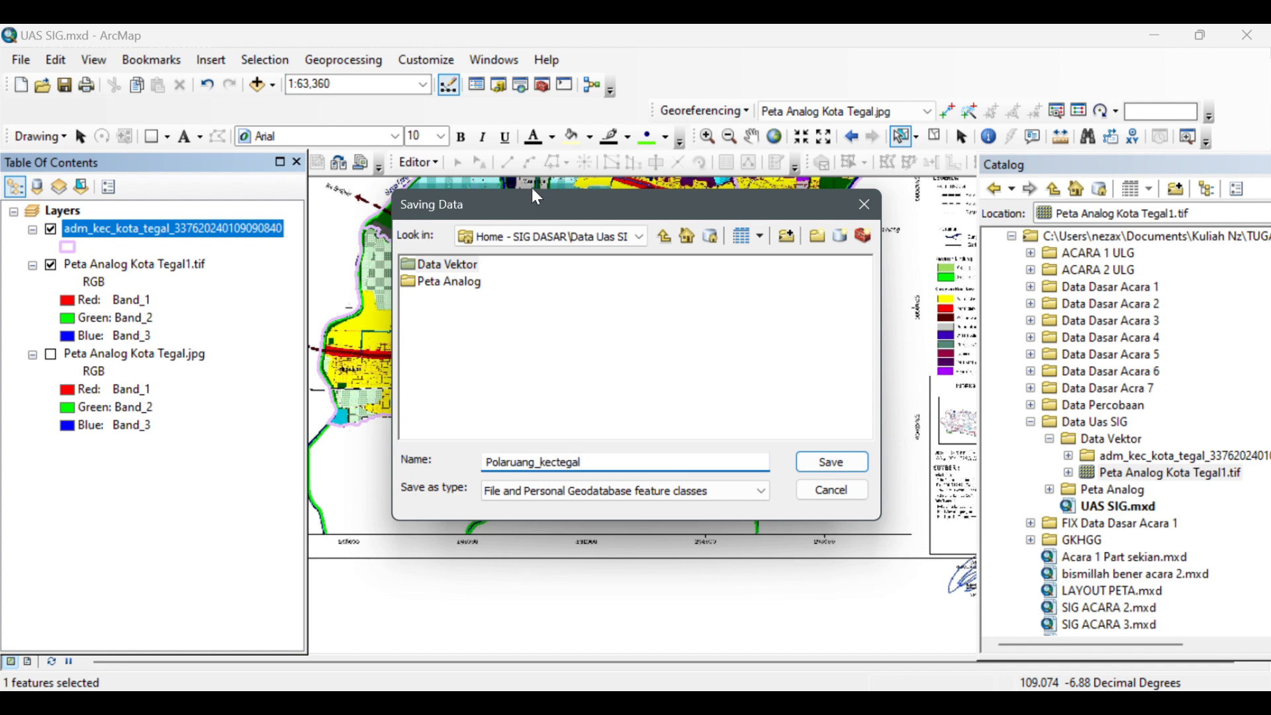
pyautogui.click(831, 462)
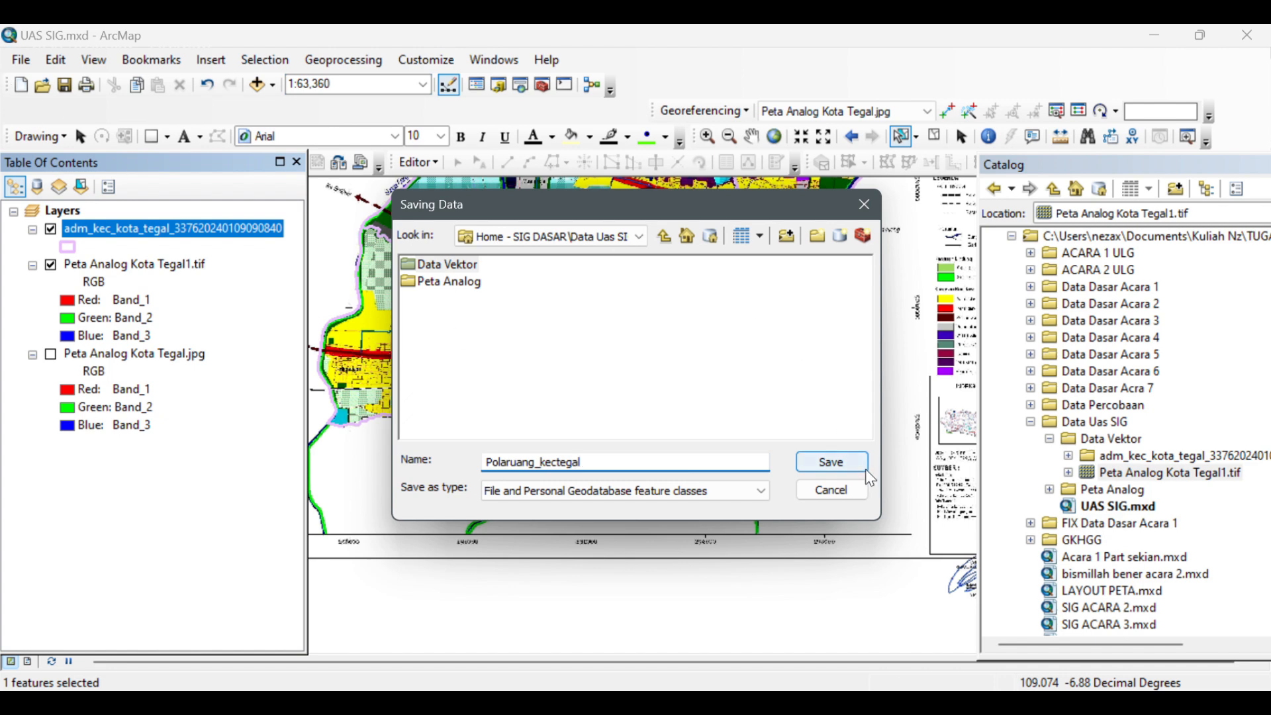
pyautogui.click(771, 336)
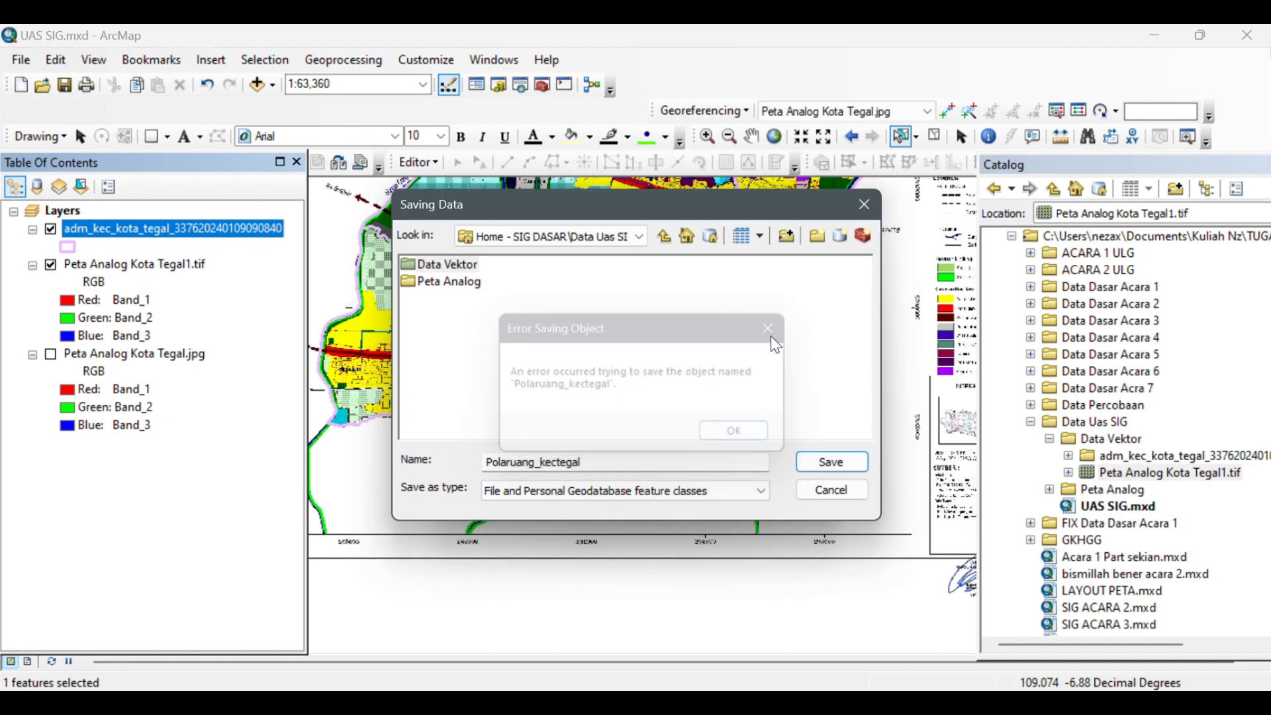
pyautogui.press('Escape')
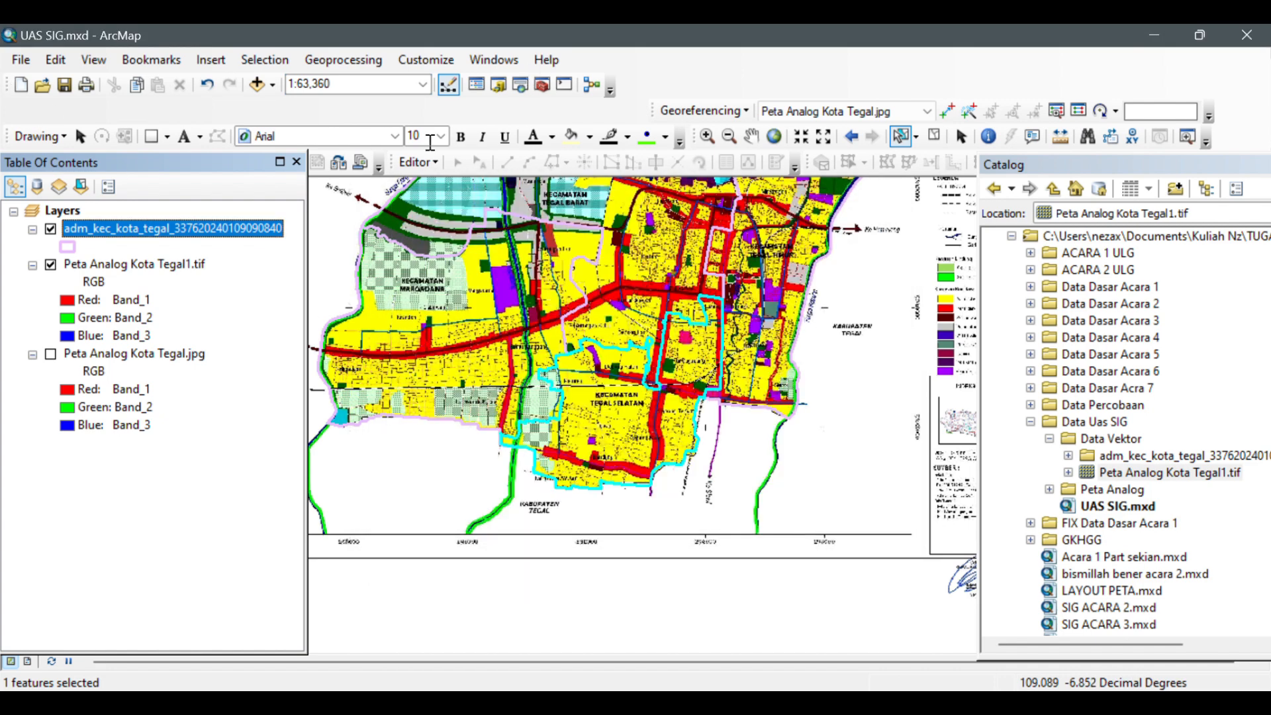
# - Start exporting the selected feature of the district boundary layer and choose SIG DASAR > Data Uas SIG > Data Vektor as the output folder
pyautogui.rightClick(245, 228)
pyautogui.moveTo(367, 569)
pyautogui.click(588, 580)
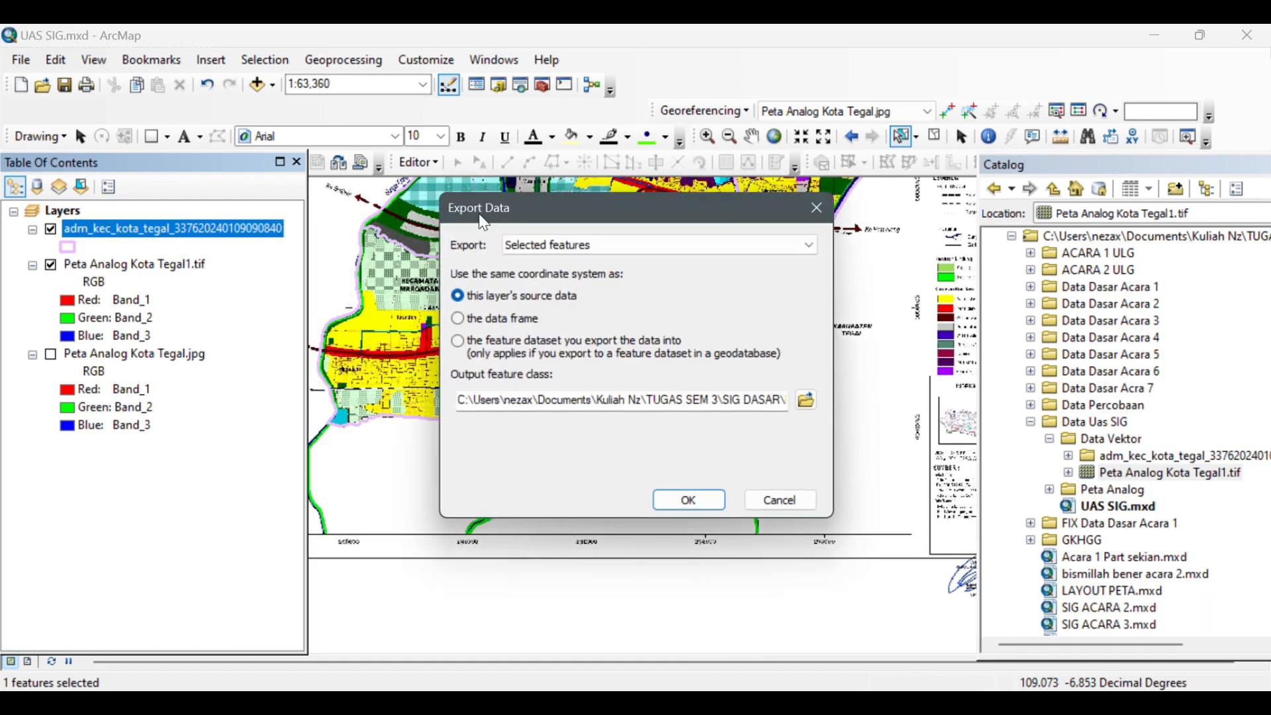
pyautogui.click(805, 400)
pyautogui.click(664, 237)
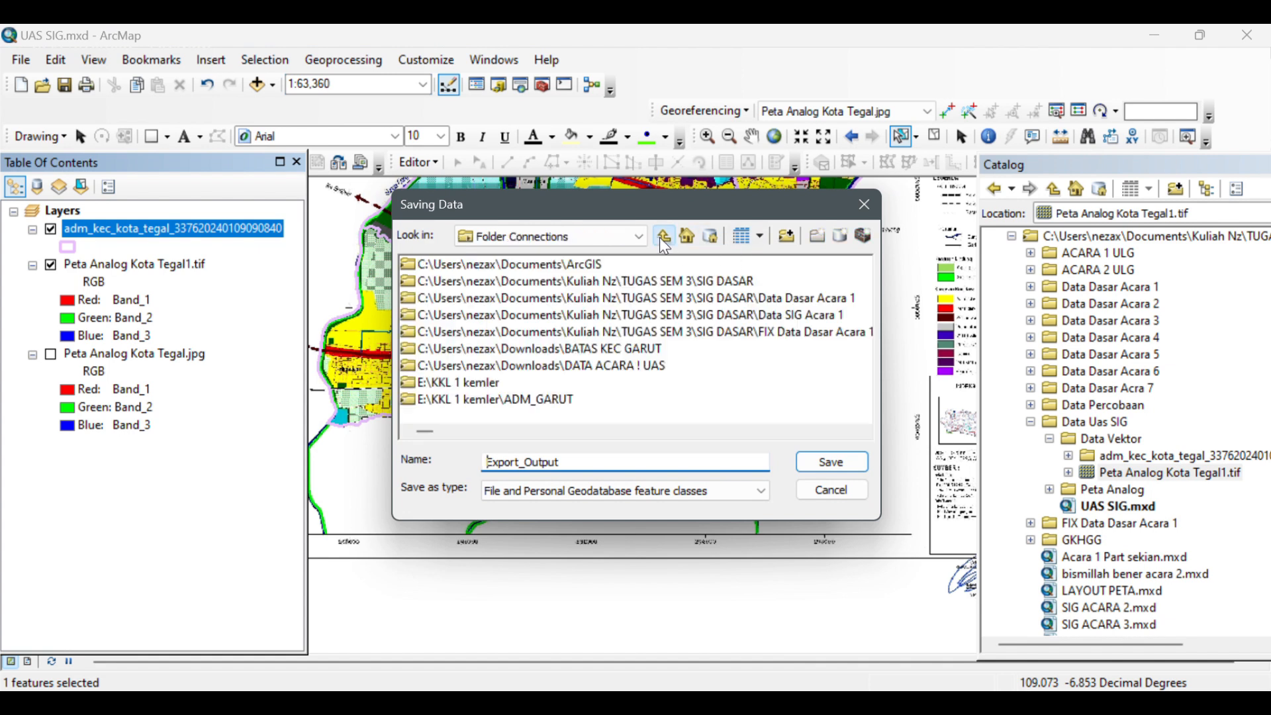
pyautogui.doubleClick(670, 282)
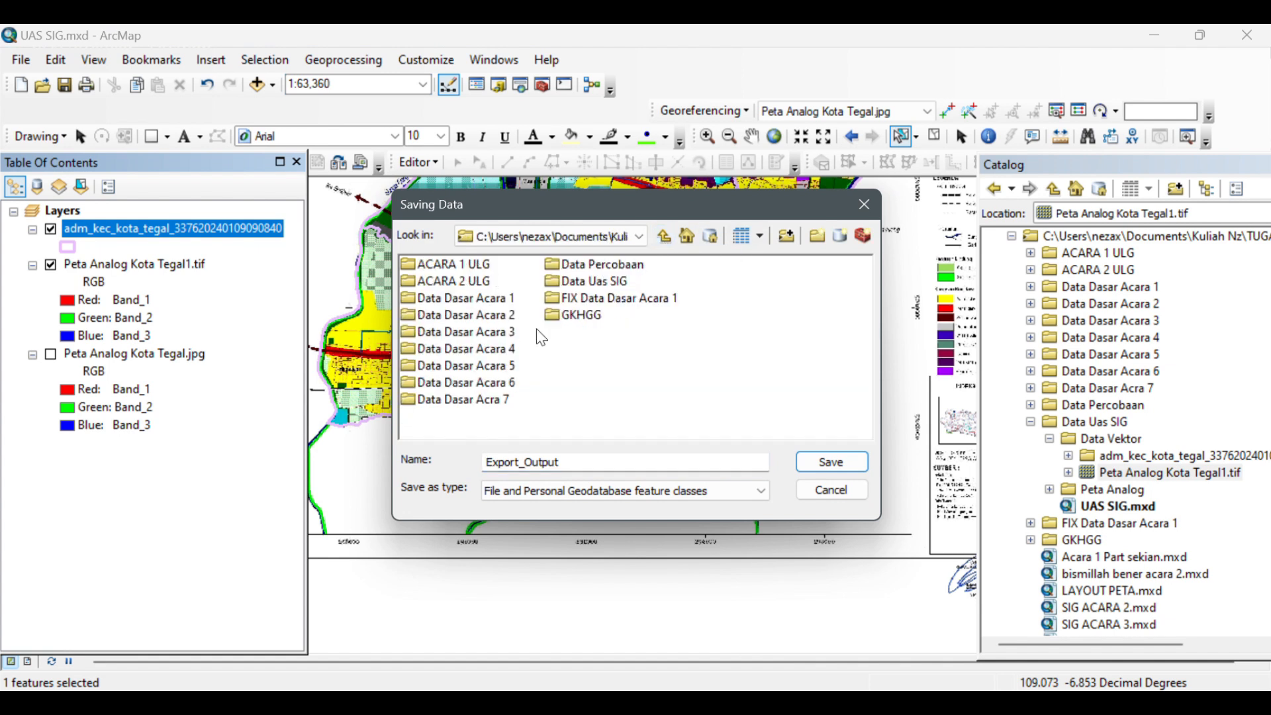
pyautogui.doubleClick(591, 282)
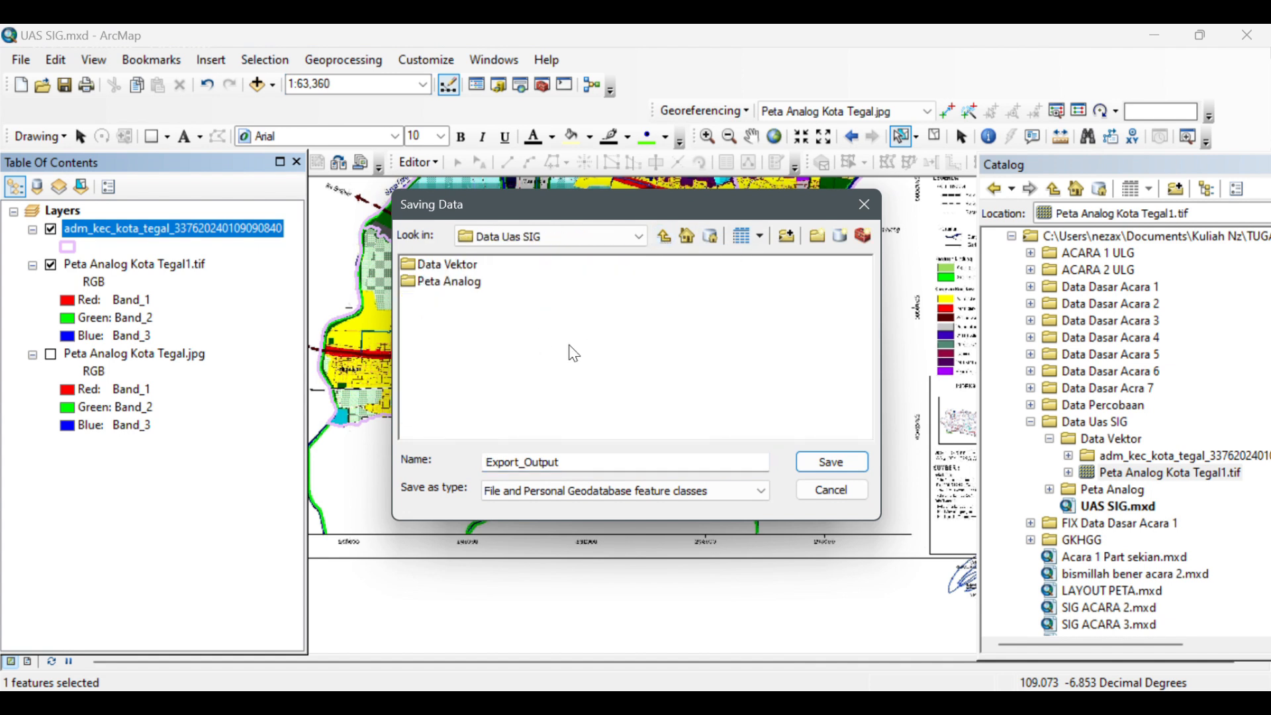
pyautogui.doubleClick(451, 265)
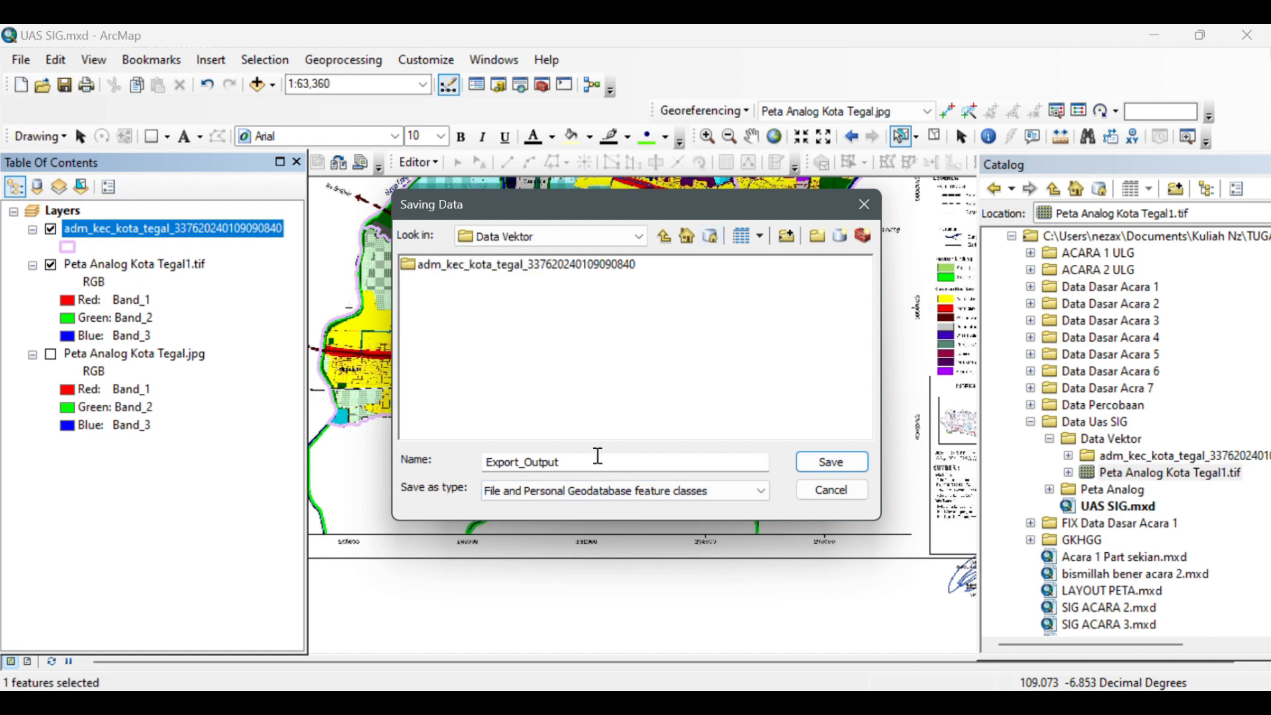
# - Export the selected district to the Data Vektor folder as a shapefile named Polaruang_kectegalselatan and add it to the map
pyautogui.moveTo(598, 456); pyautogui.dragTo(494, 466)
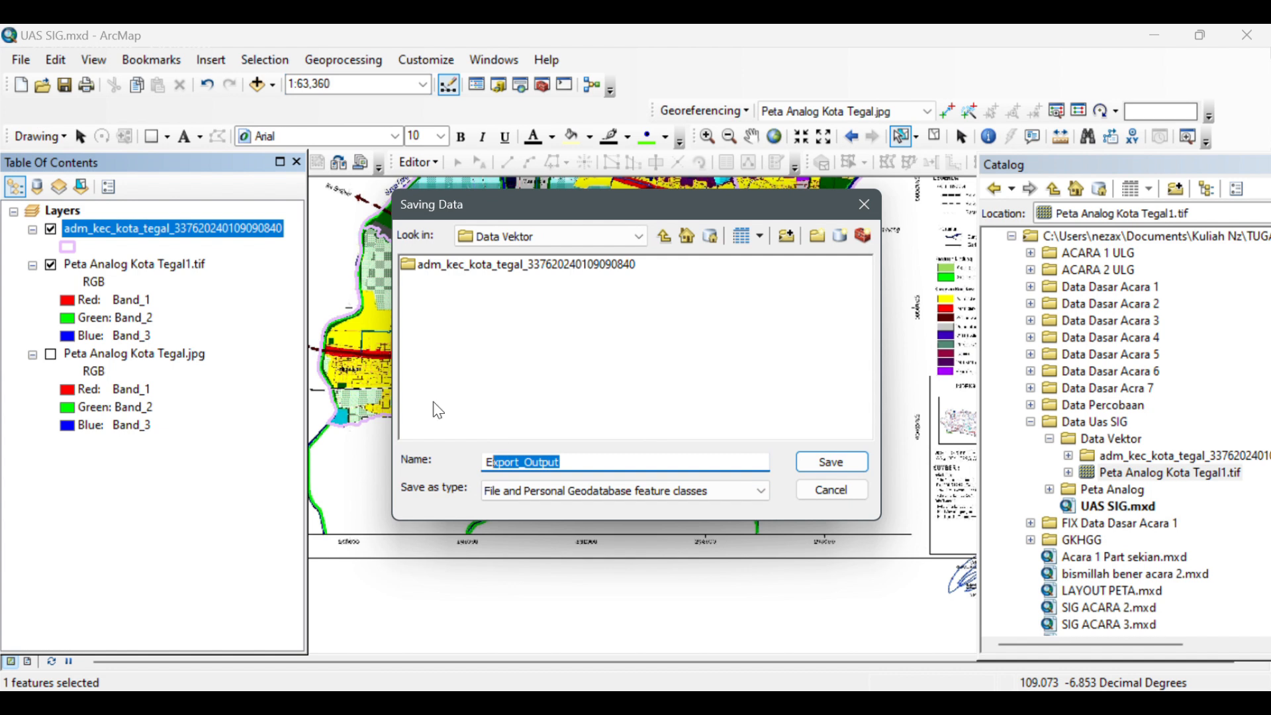
pyautogui.click(555, 490)
pyautogui.click(544, 523)
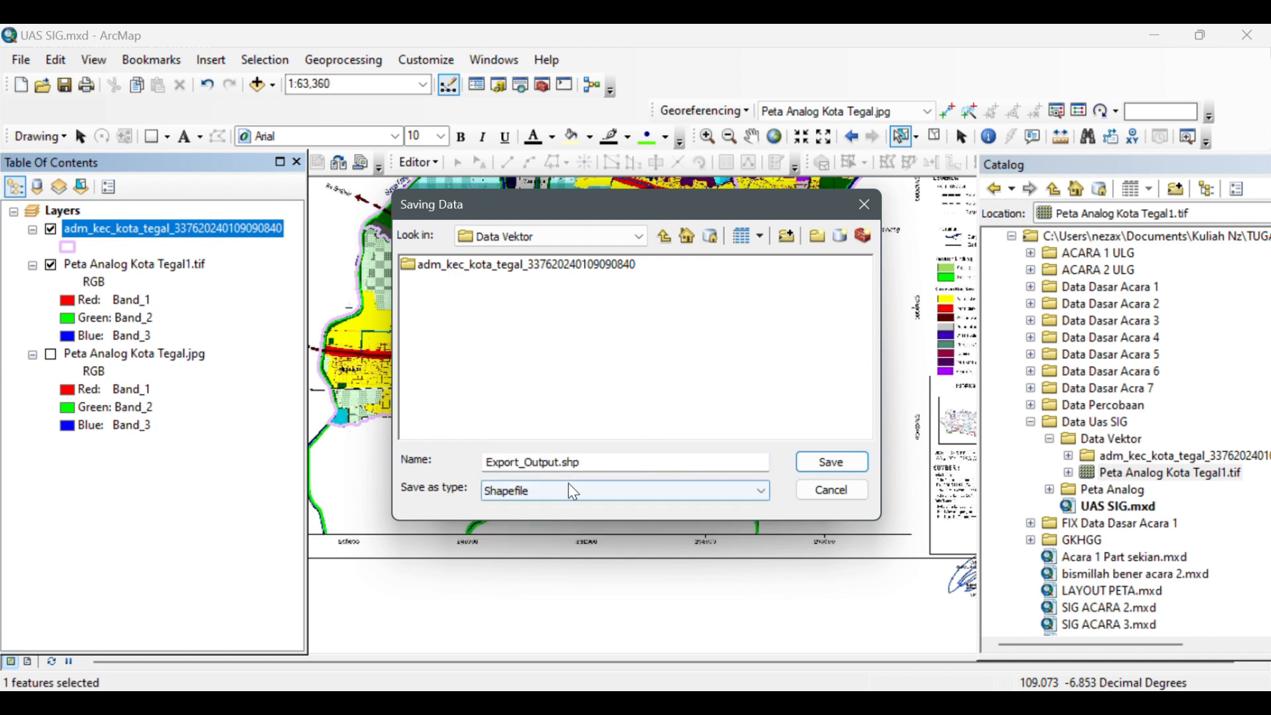
pyautogui.moveTo(586, 462); pyautogui.dragTo(479, 478)
pyautogui.write('Polaruang_kectegalselatan')
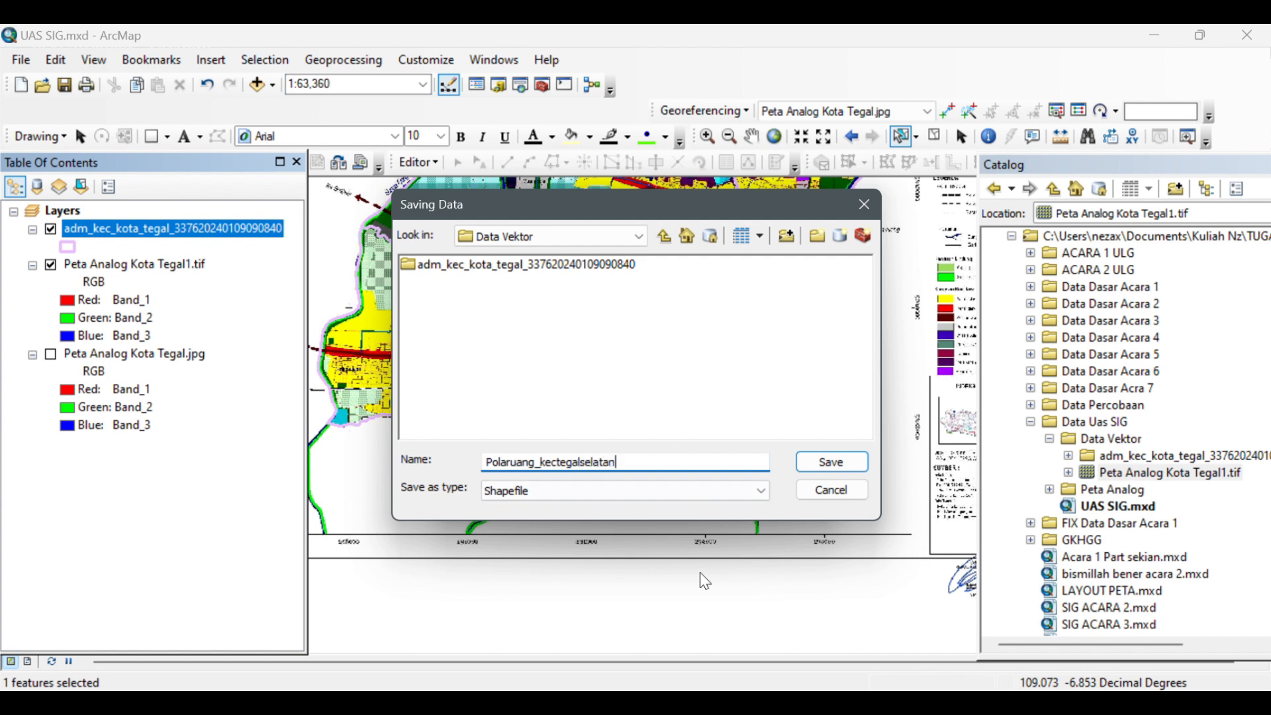
pyautogui.click(834, 471)
pyautogui.click(703, 505)
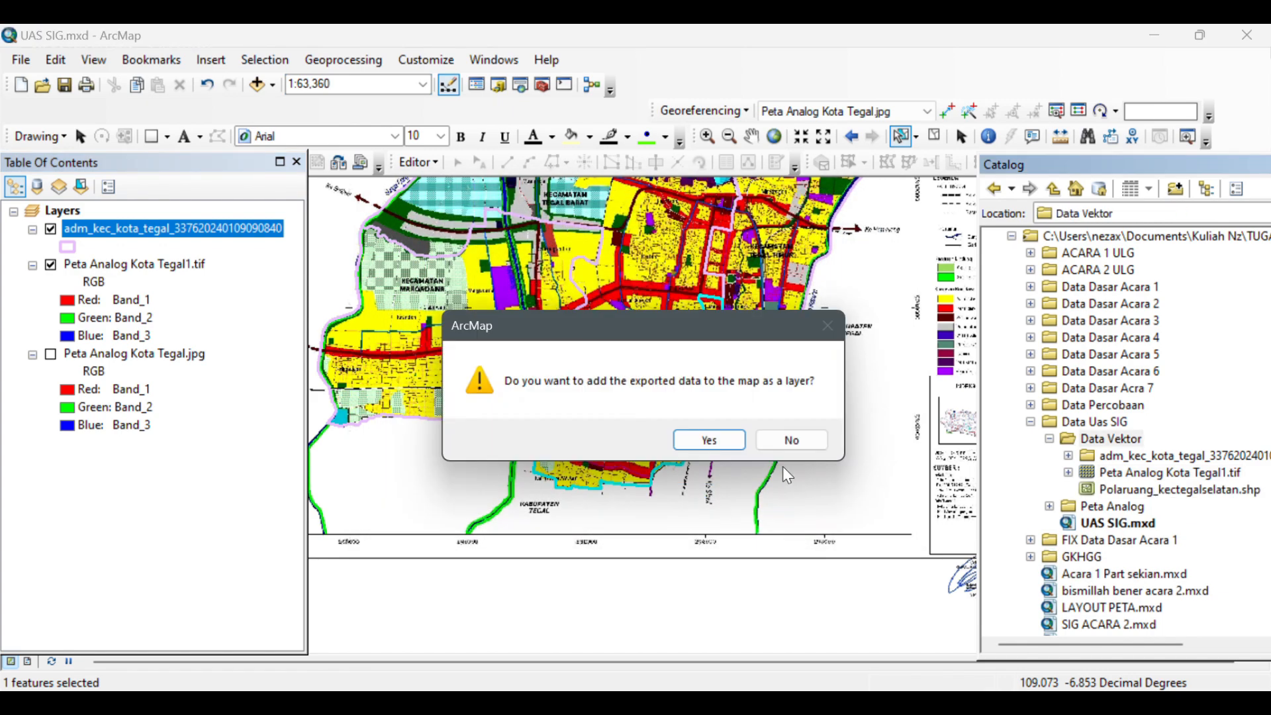
pyautogui.click(718, 441)
# - Give the Polaruang_kectegalselatan layer a light pink fill and an outline width of 2
pyautogui.scroll(3, 652, 416)
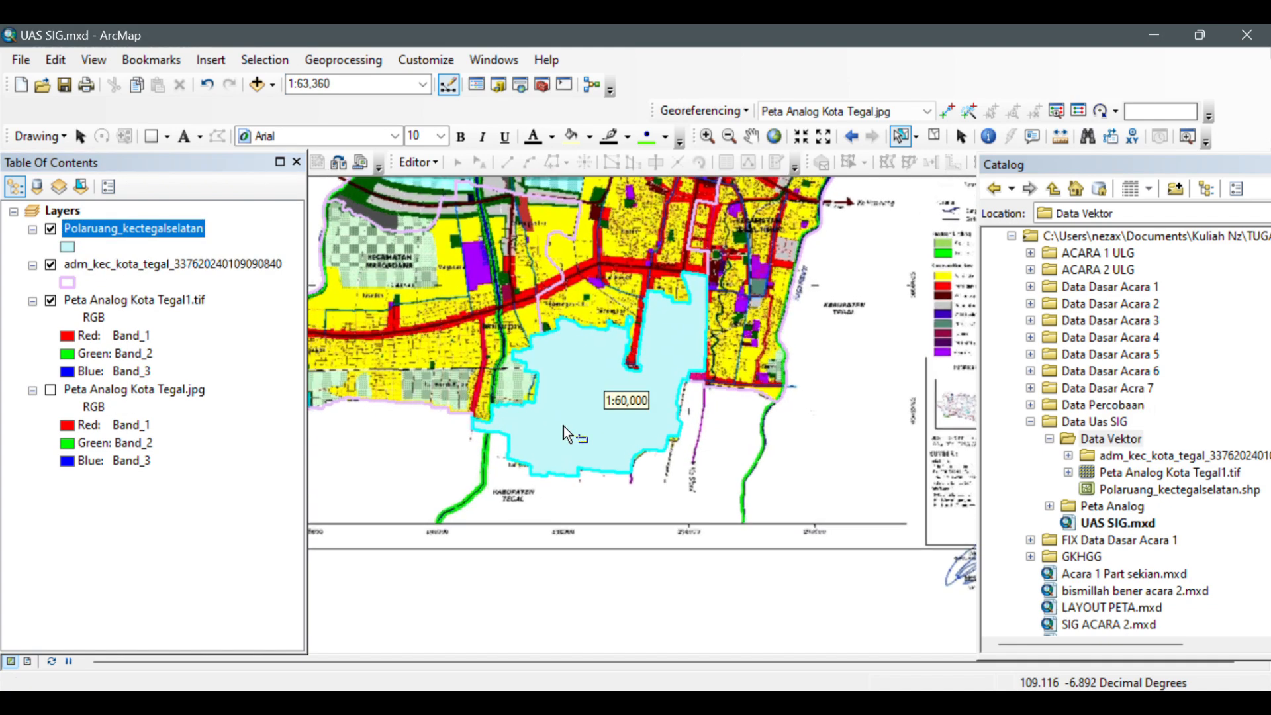
pyautogui.scroll(2, 680, 367)
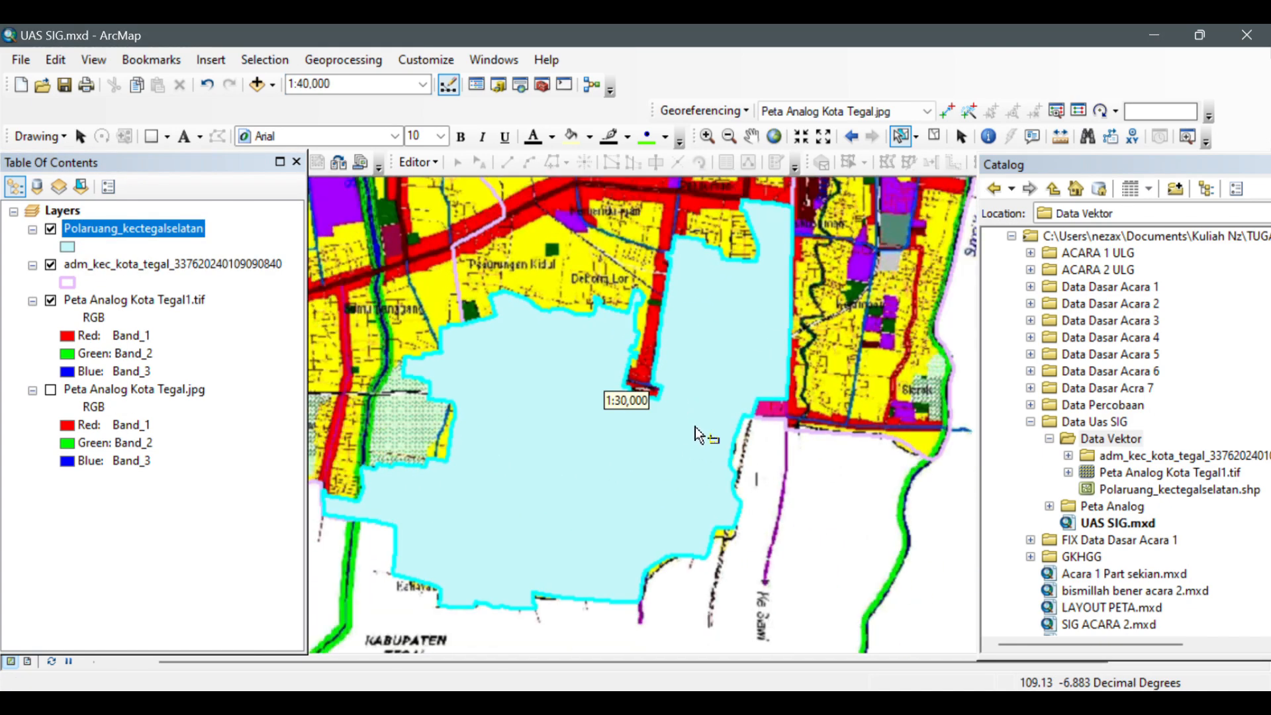
pyautogui.click(68, 248)
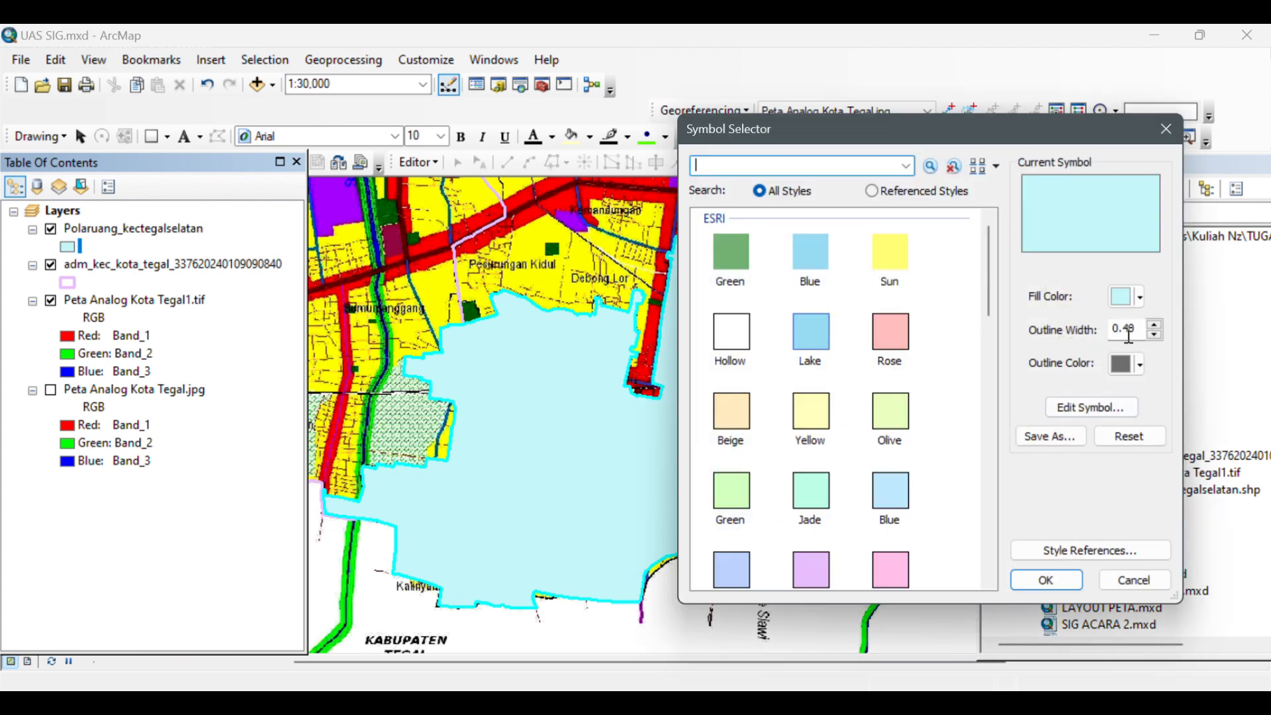
pyautogui.click(1154, 326)
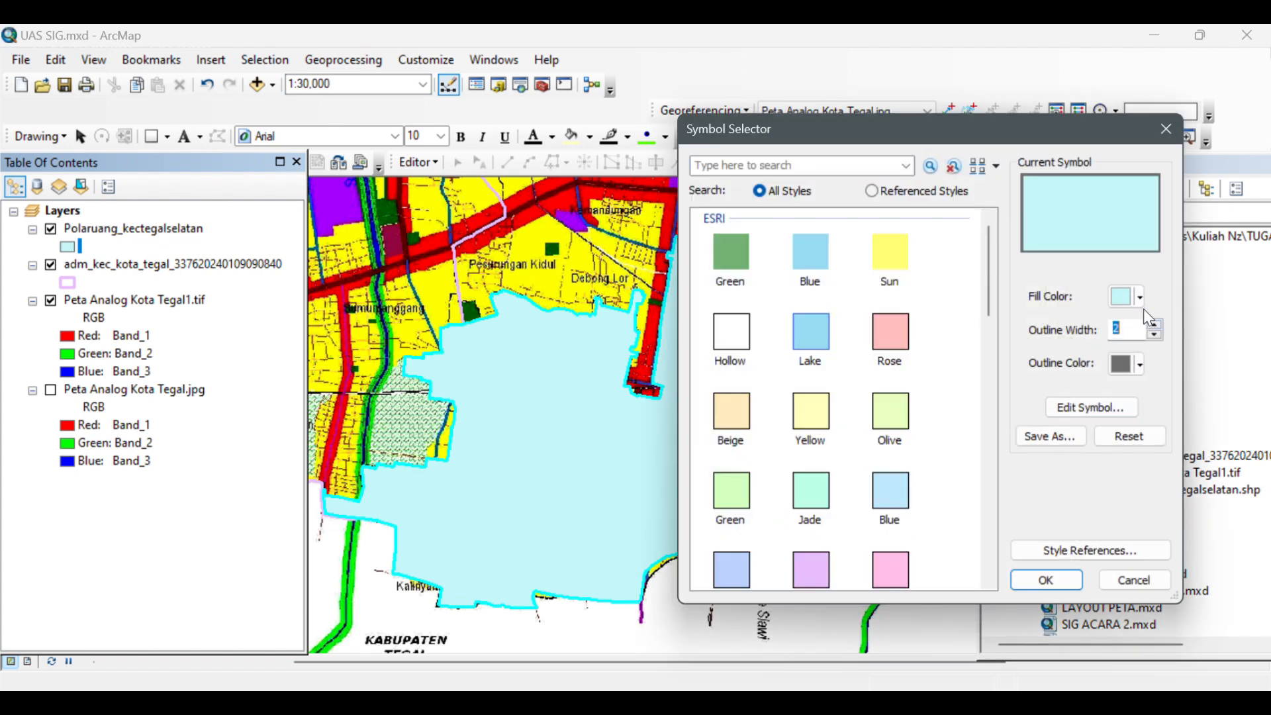
pyautogui.click(1132, 296)
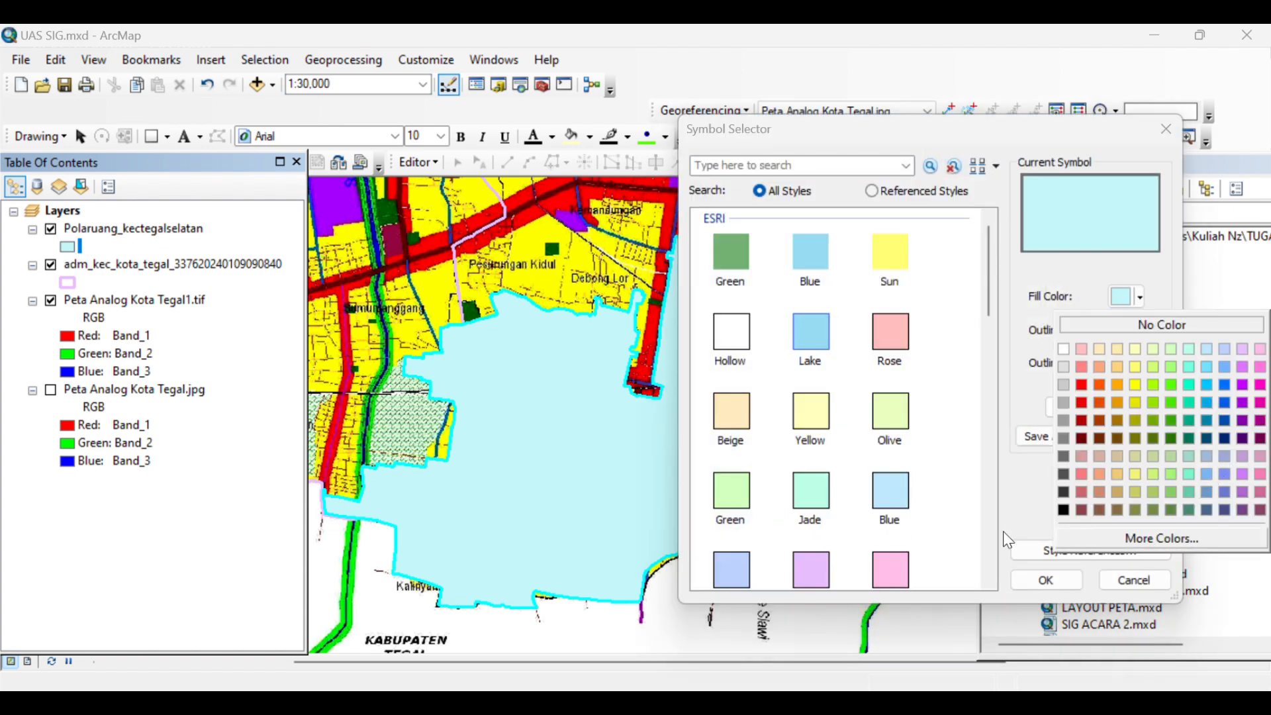
pyautogui.click(1083, 354)
pyautogui.click(1067, 584)
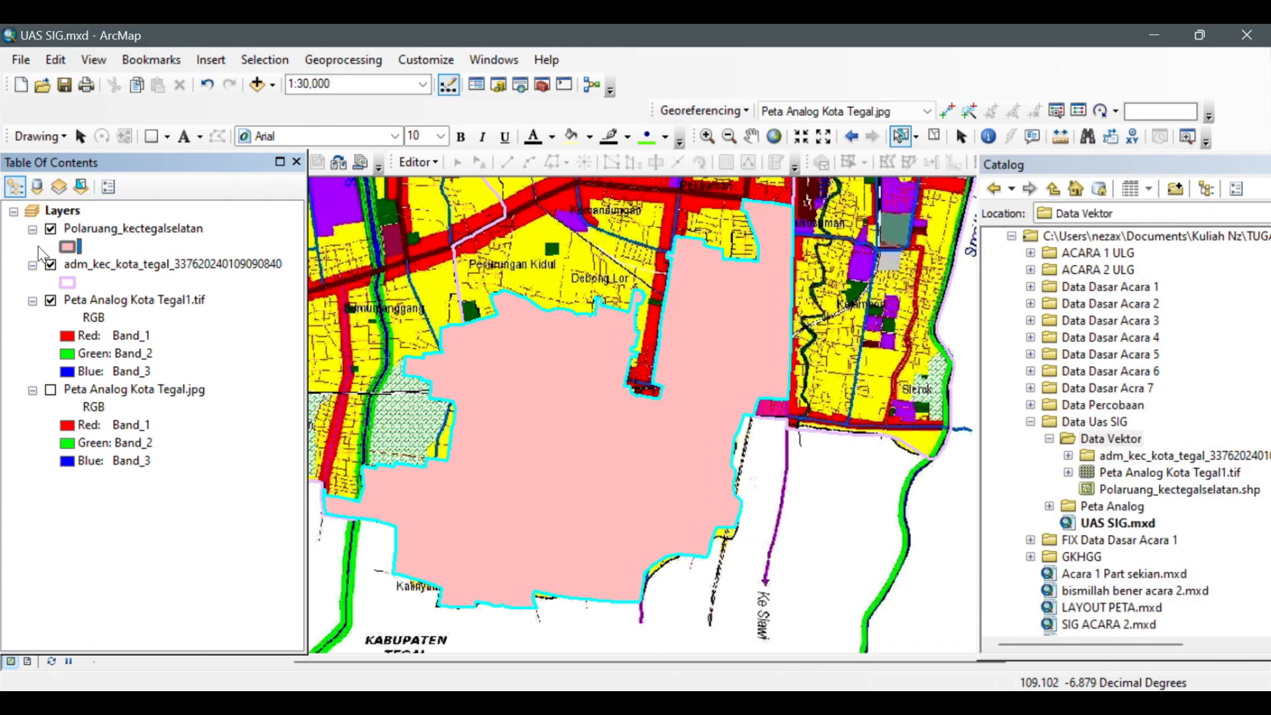
# - Change the Polaruang_kectegalselatan symbol to Hollow with a light pink outline of width 1
pyautogui.click(70, 251)
pyautogui.click(1132, 364)
pyautogui.click(1095, 315)
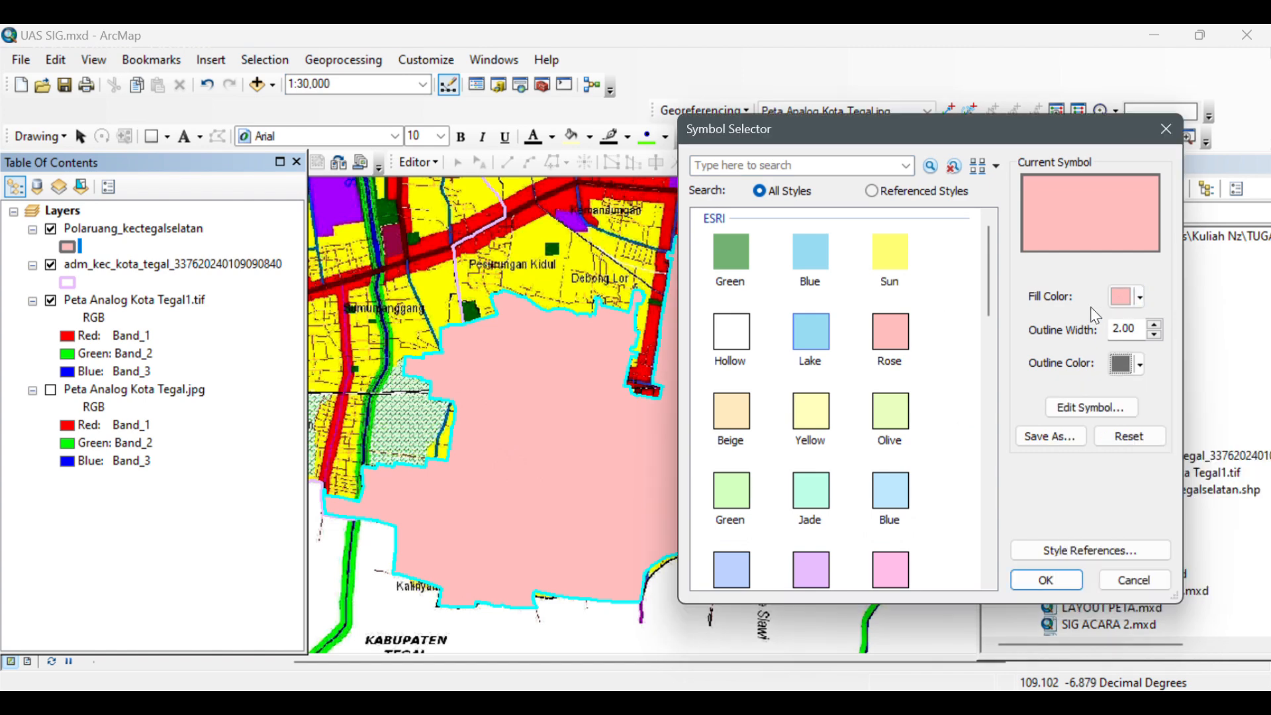
pyautogui.click(738, 344)
pyautogui.click(1132, 363)
pyautogui.click(1083, 423)
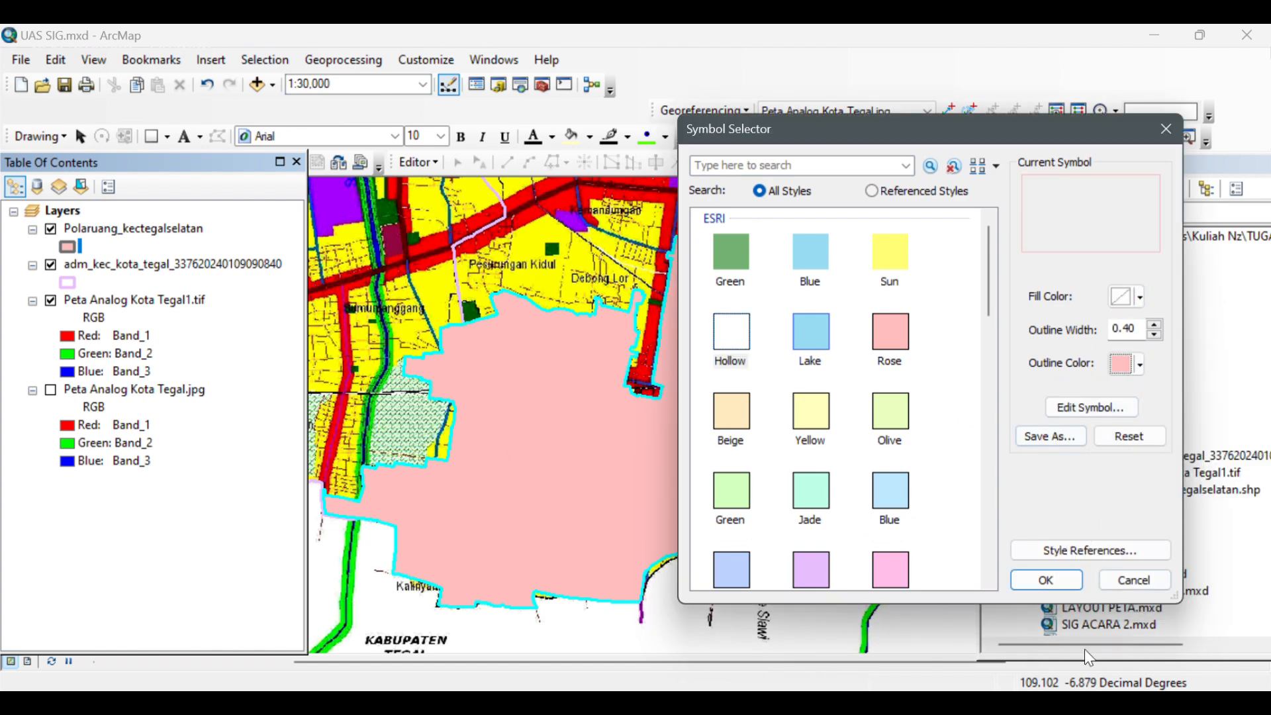
pyautogui.click(1155, 333)
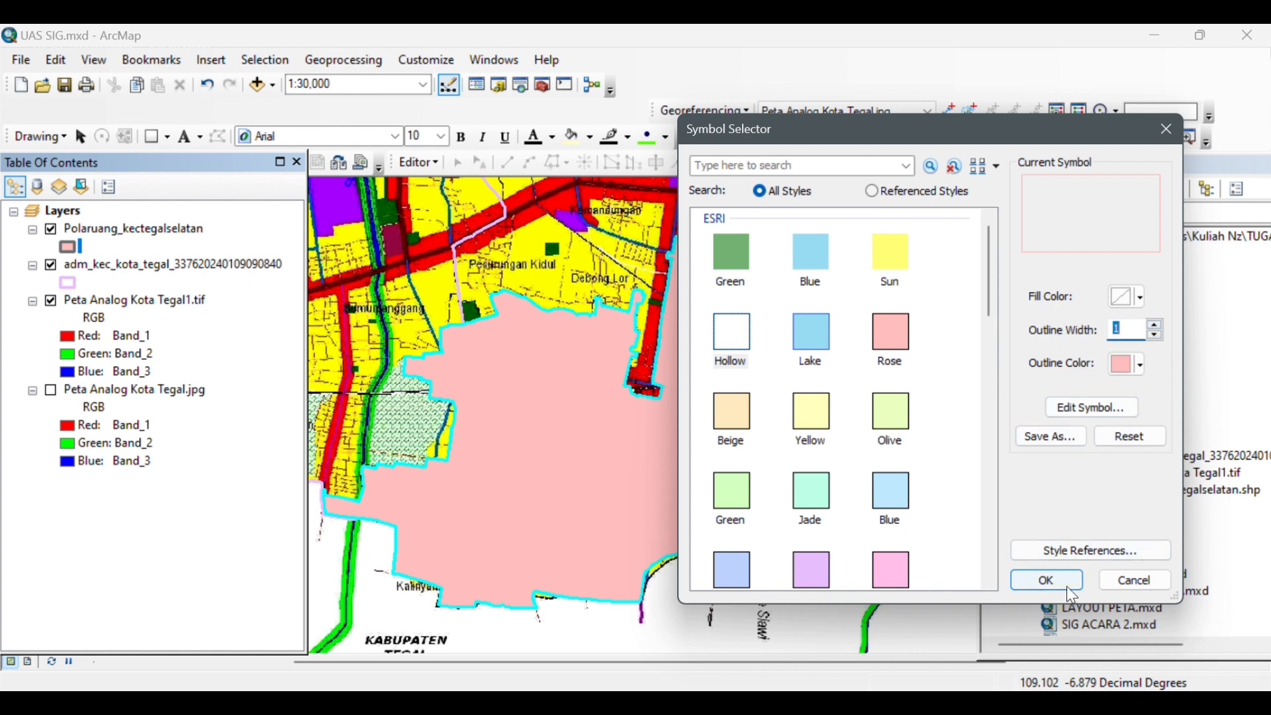
pyautogui.click(1153, 325)
pyautogui.click(1064, 581)
# - Examine the Tegal Selatan boundary outline over the land-use zones of the rectified raster
pyautogui.moveTo(688, 501); pyautogui.dragTo(725, 474)
pyautogui.click(935, 368)
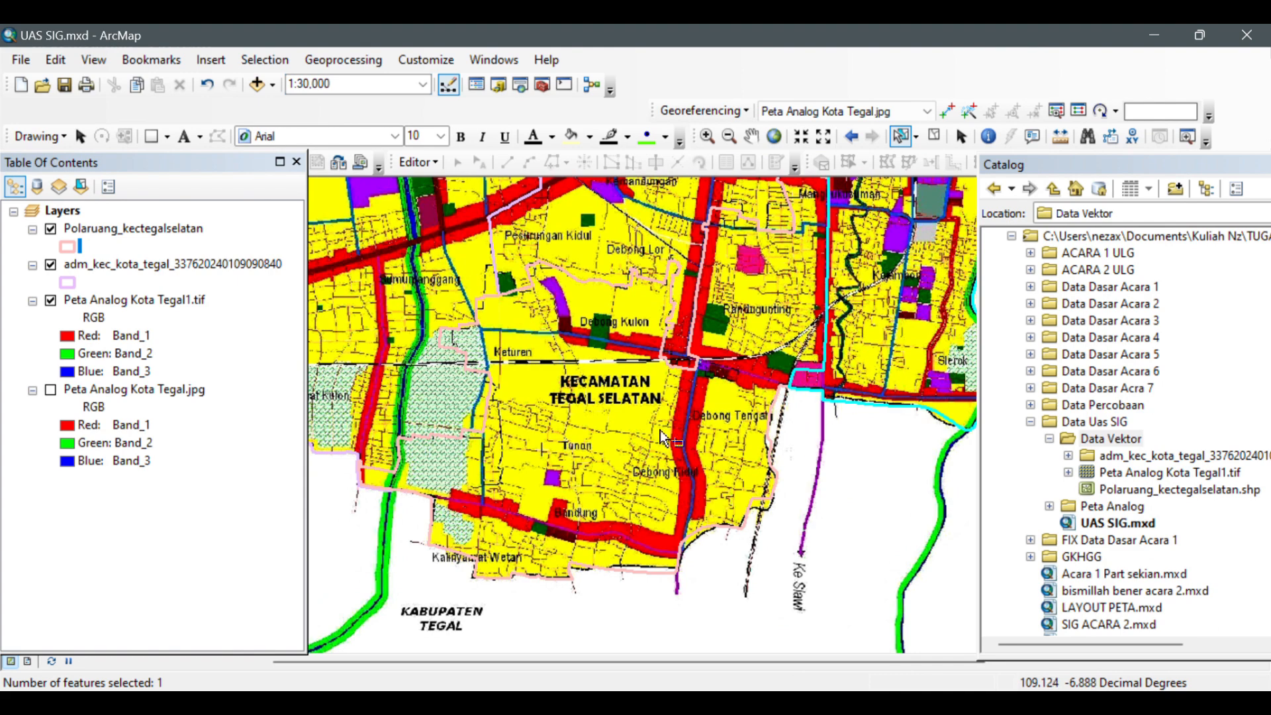
pyautogui.scroll(2, 628, 437)
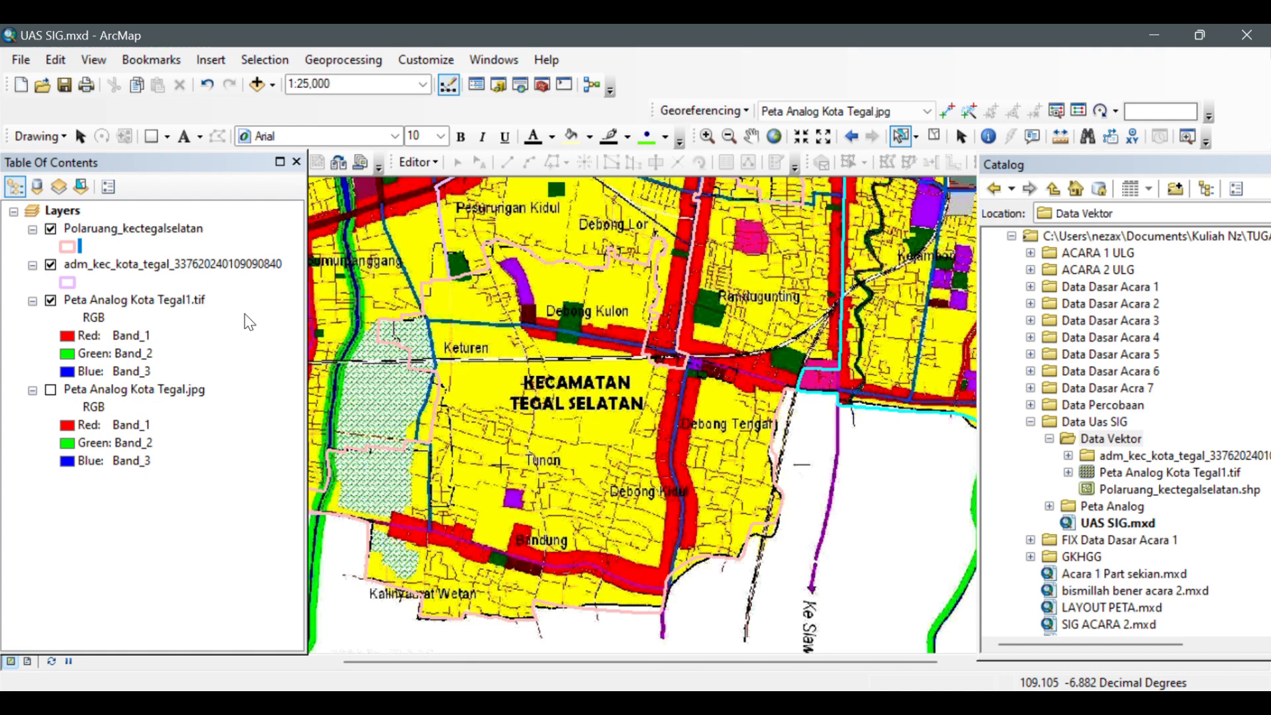
pyautogui.moveTo(528, 521); pyautogui.dragTo(531, 474)
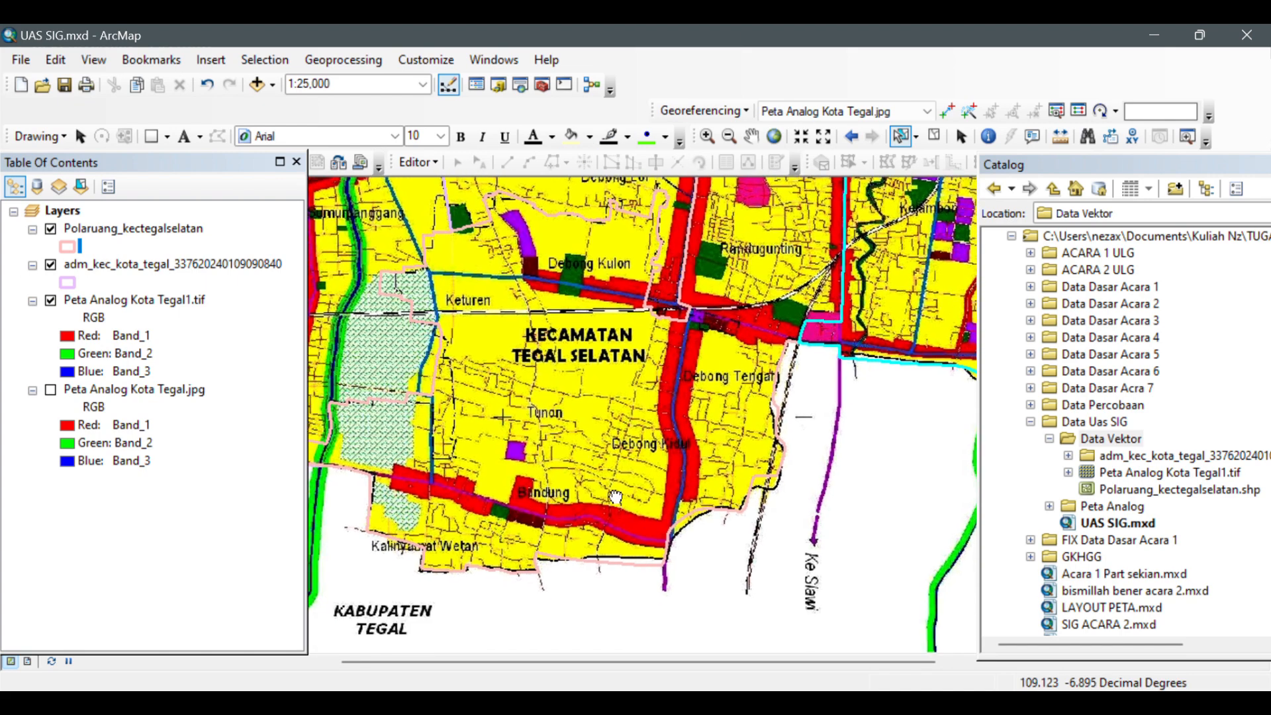
pyautogui.moveTo(616, 508); pyautogui.dragTo(610, 532)
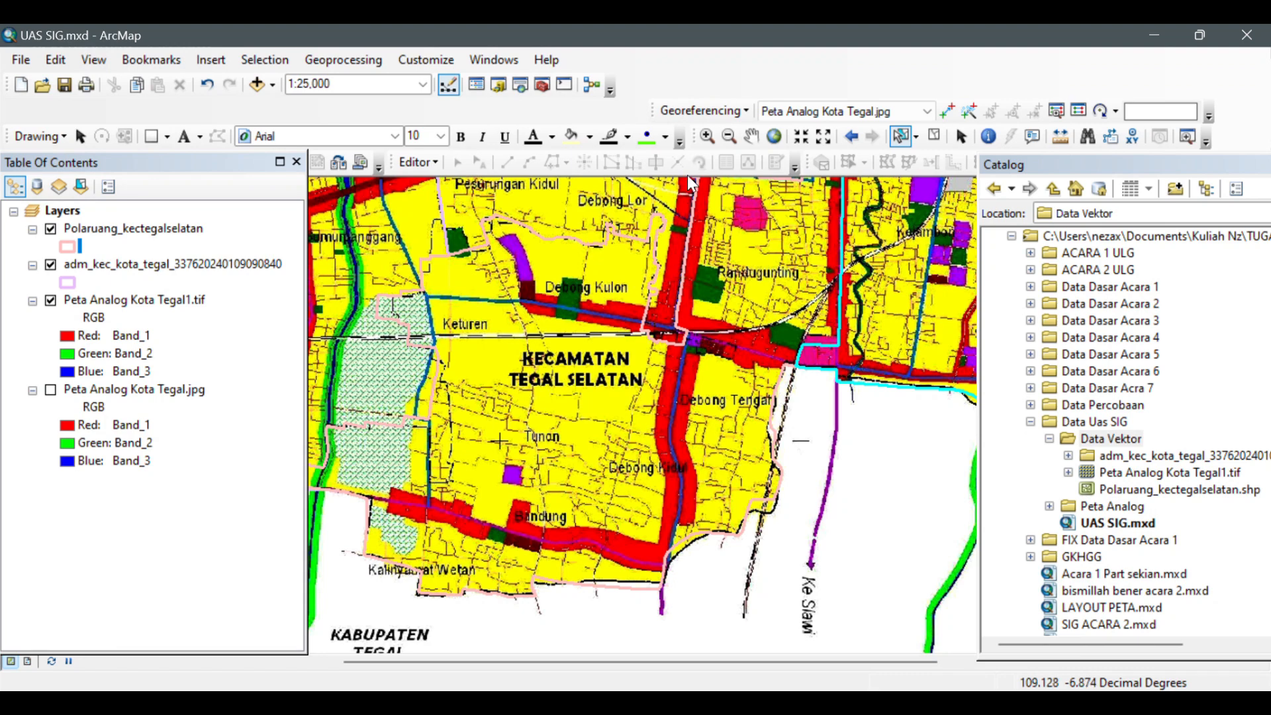
pyautogui.scroll(1, 724, 336)
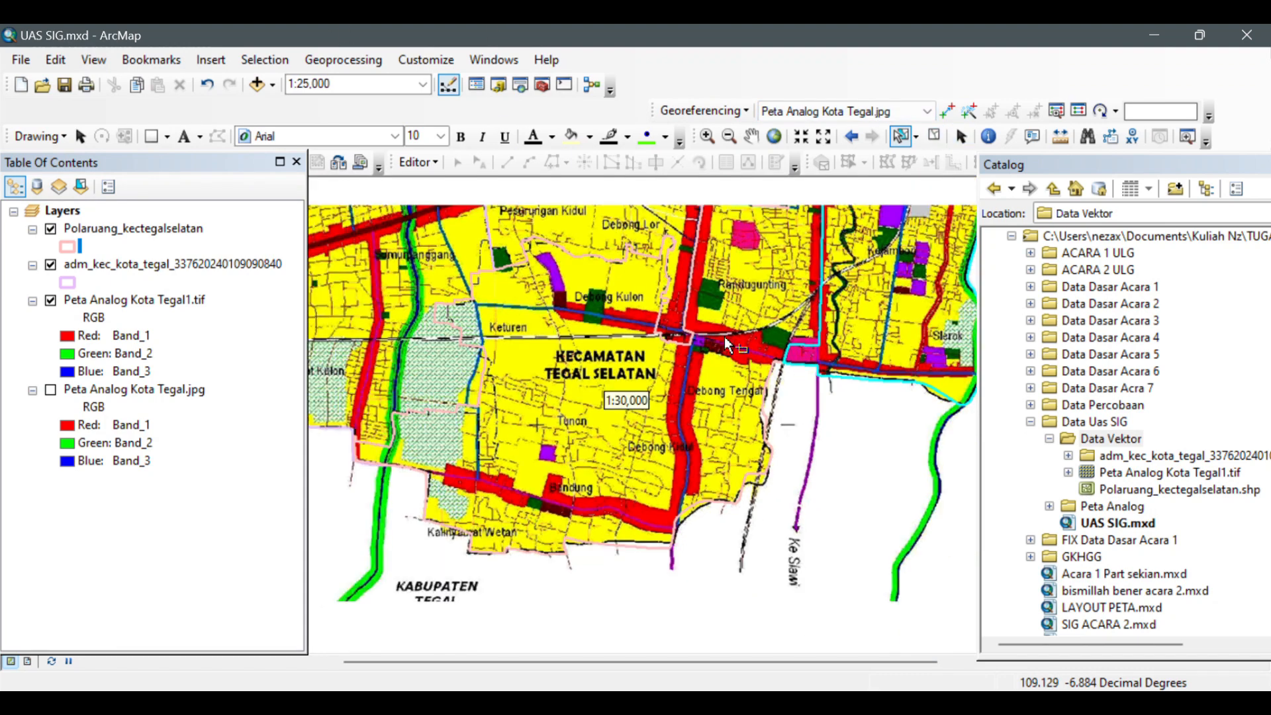
pyautogui.moveTo(750, 265); pyautogui.dragTo(748, 336)
pyautogui.moveTo(708, 411); pyautogui.dragTo(722, 351)
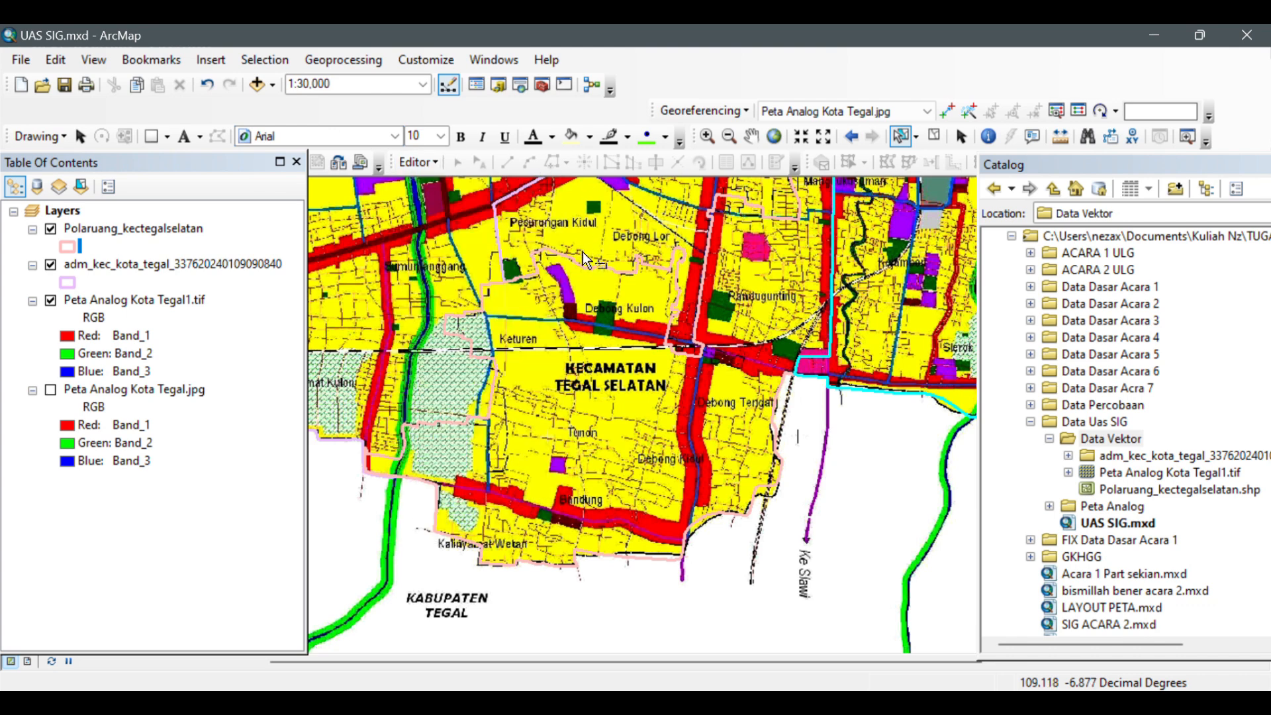
# - Move the Drawing toolbar up one row and start an edit session on the Polaruang_kectegalselatan layer
pyautogui.click(423, 164)
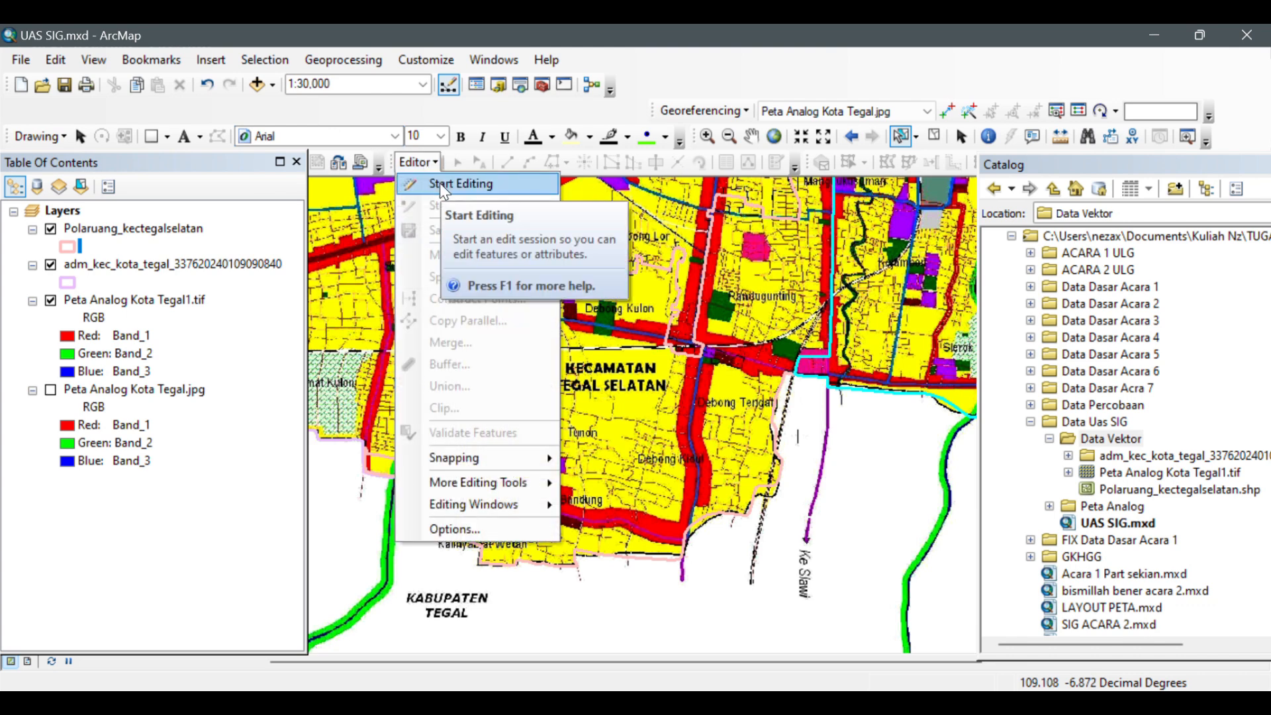
pyautogui.click(431, 154)
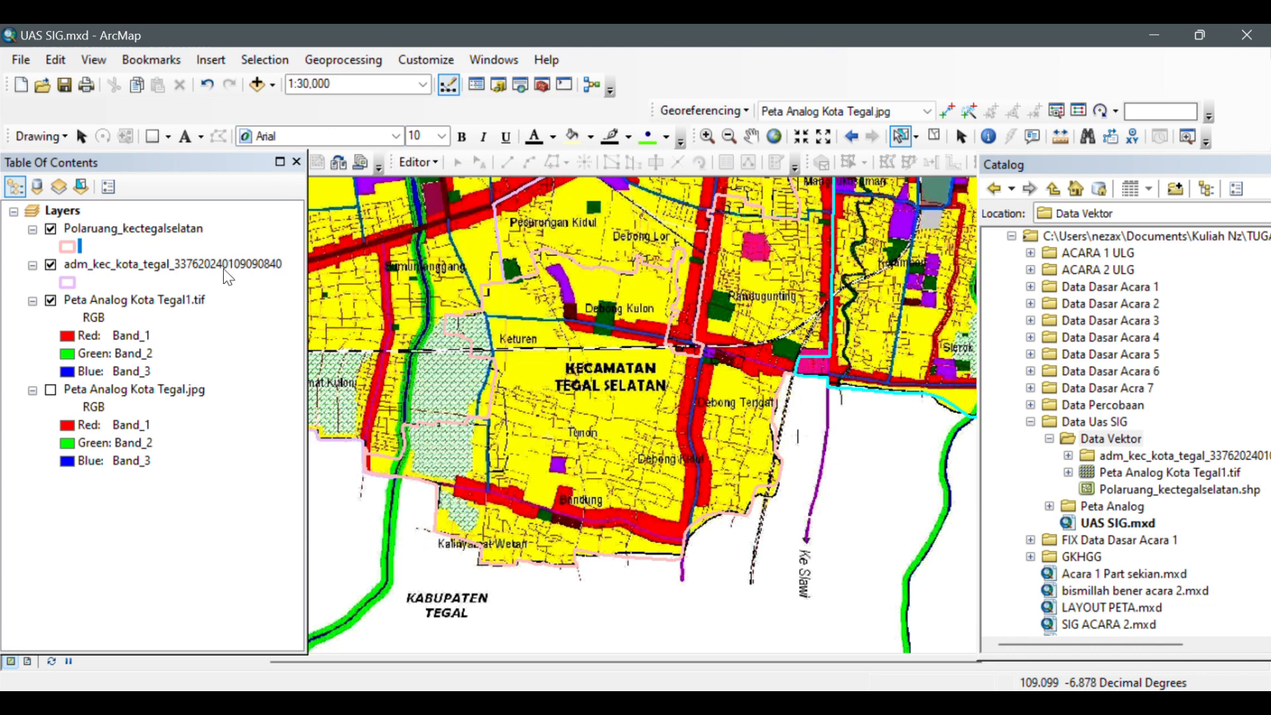
pyautogui.moveTo(233, 135); pyautogui.dragTo(239, 110)
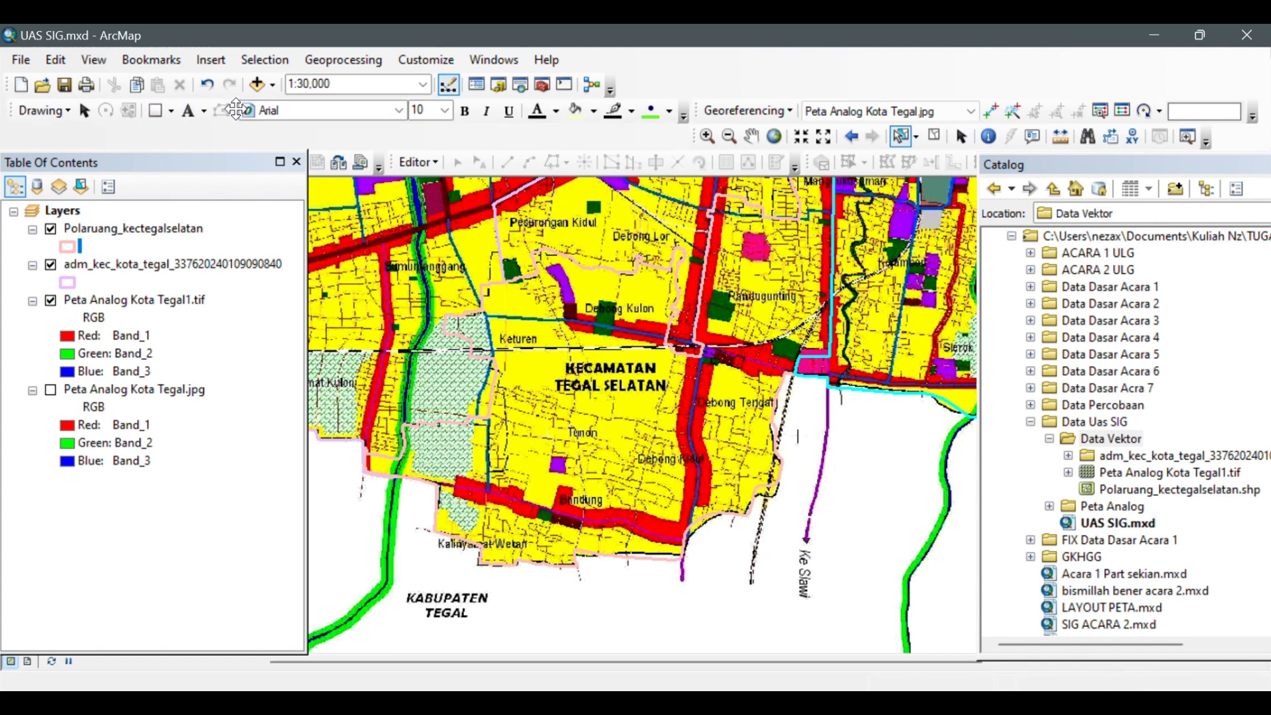
pyautogui.rightClick(108, 233)
pyautogui.moveTo(276, 479)
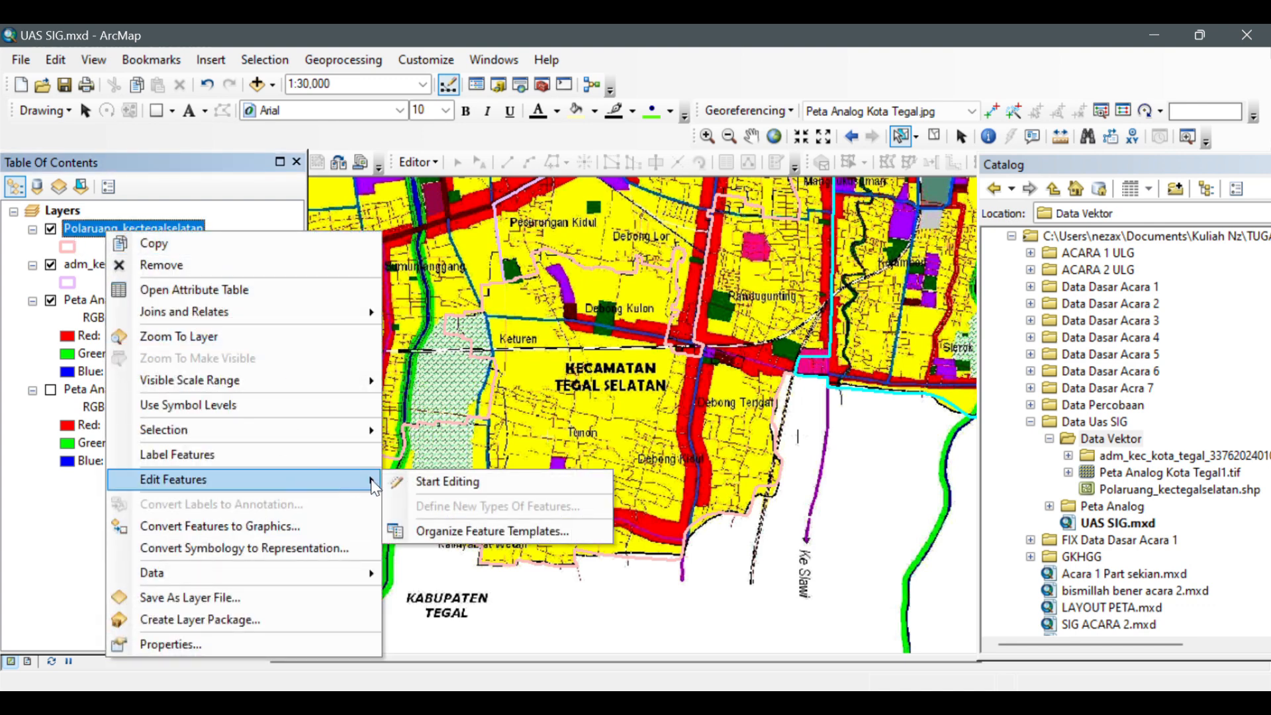
pyautogui.click(415, 480)
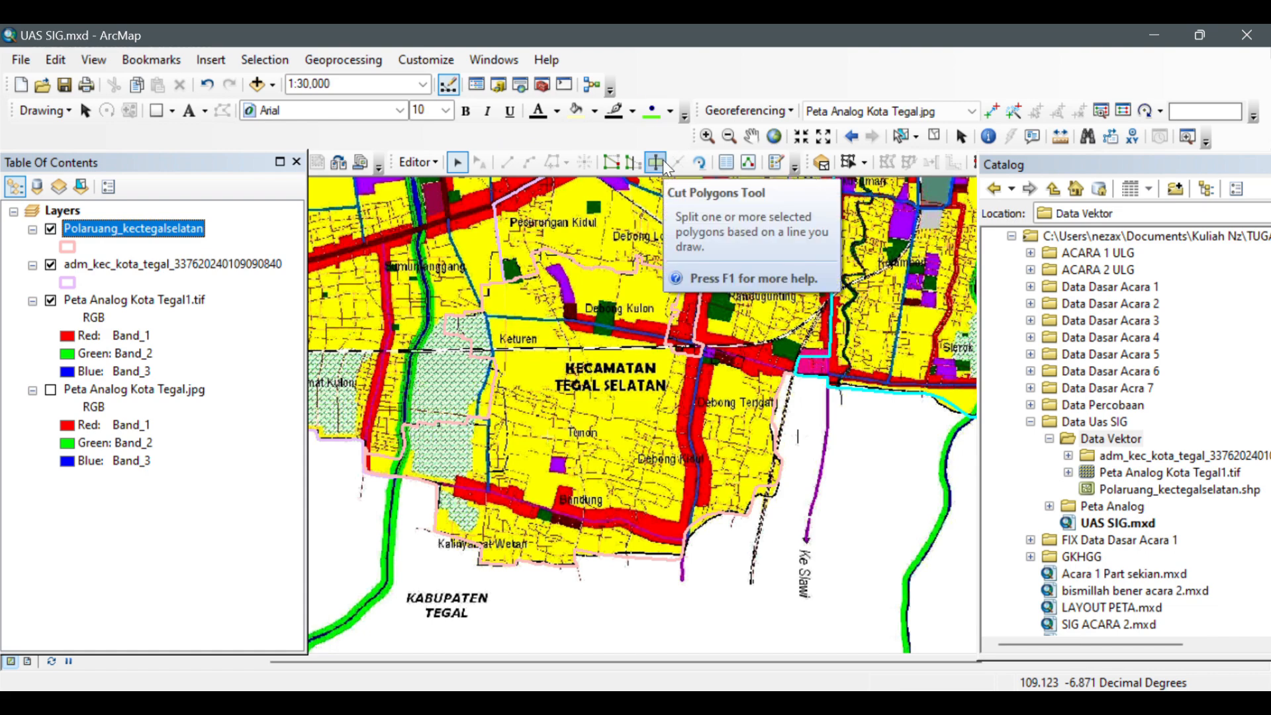
# - Select the Tegal Selatan polygon and, with Cut Polygons, trace a cut line down the eastern edge of the hatched green zone west of Tunon
pyautogui.click(581, 374)
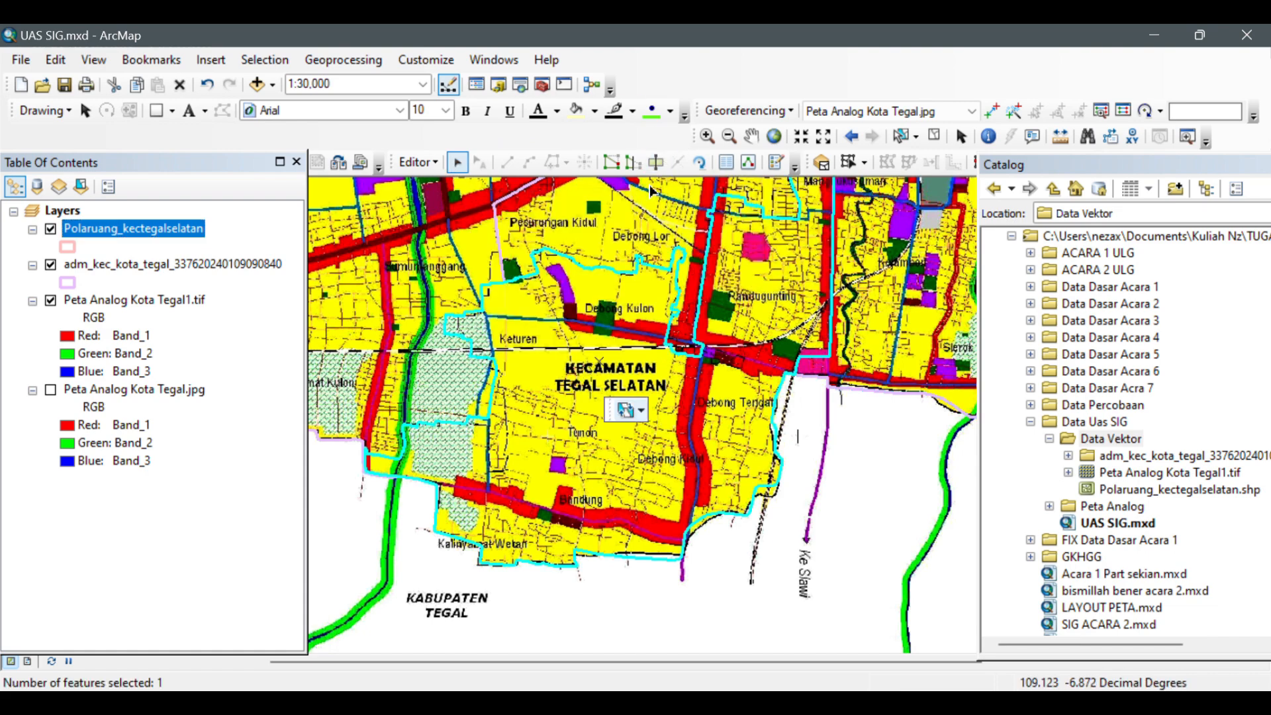
pyautogui.click(655, 162)
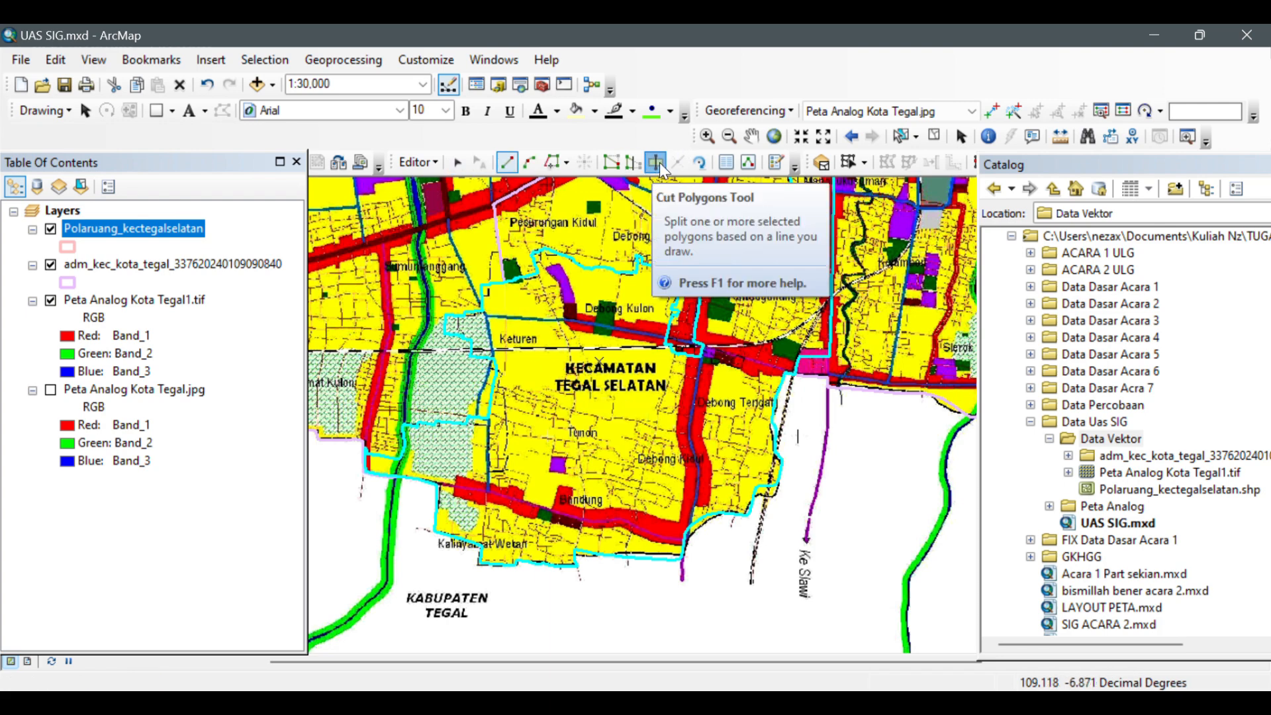
pyautogui.moveTo(596, 406); pyautogui.dragTo(630, 269)
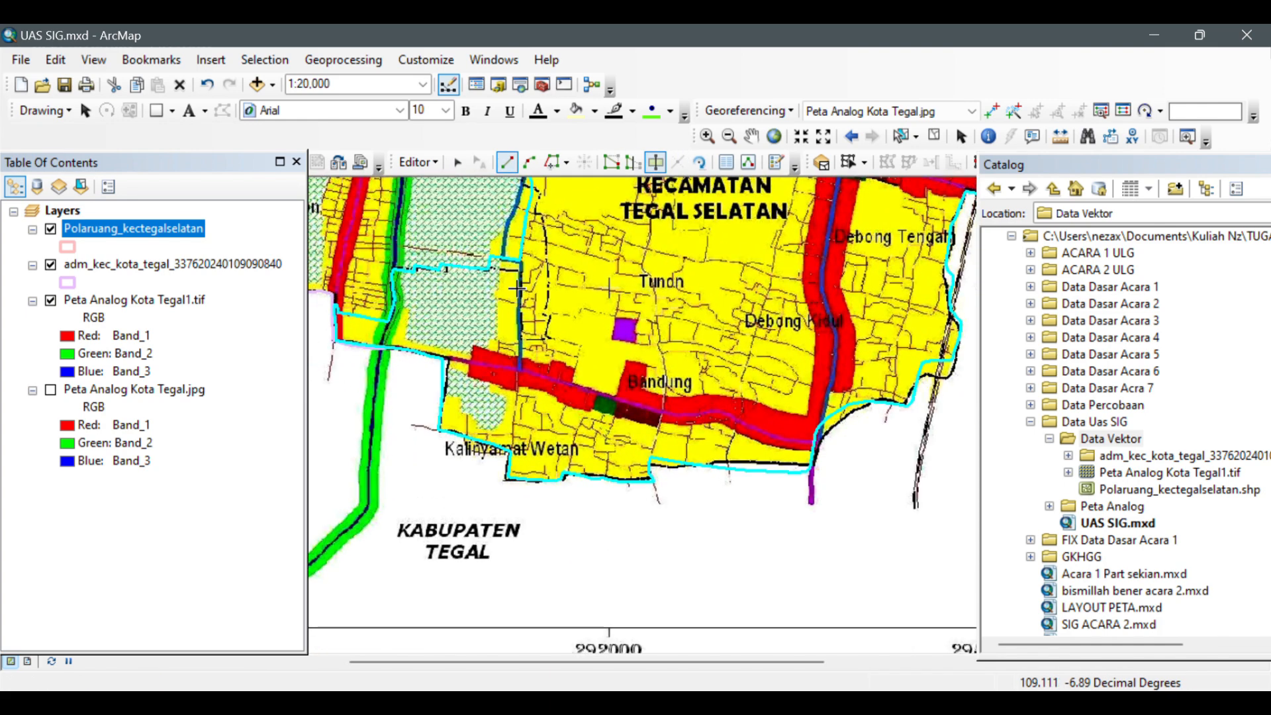
pyautogui.moveTo(519, 294); pyautogui.dragTo(675, 324)
pyautogui.scroll(1, 556, 307)
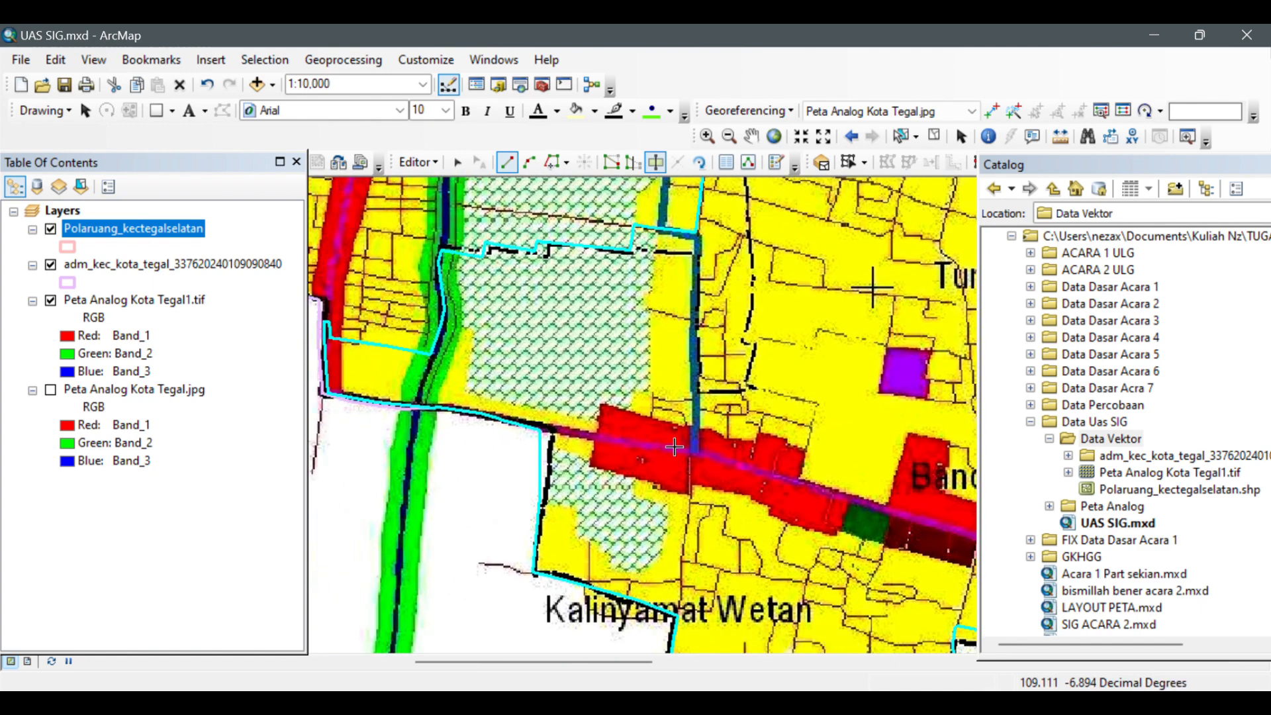
pyautogui.scroll(1, 675, 235)
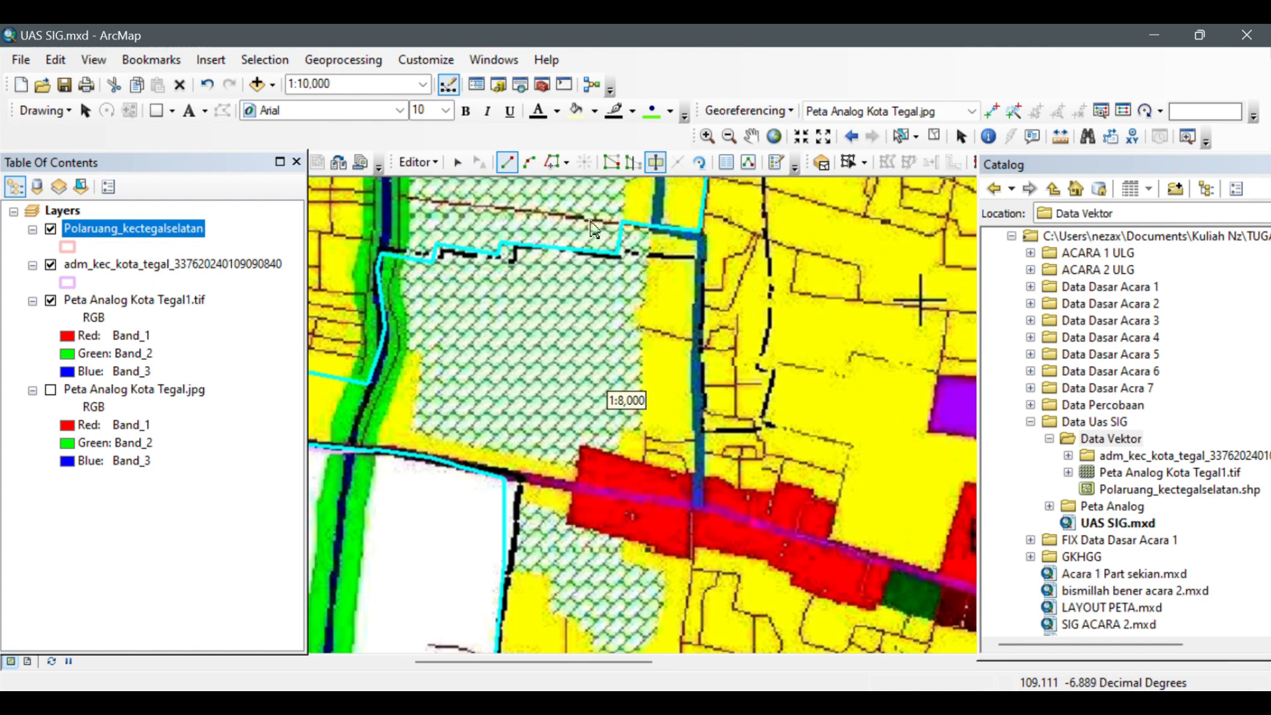
pyautogui.click(651, 203)
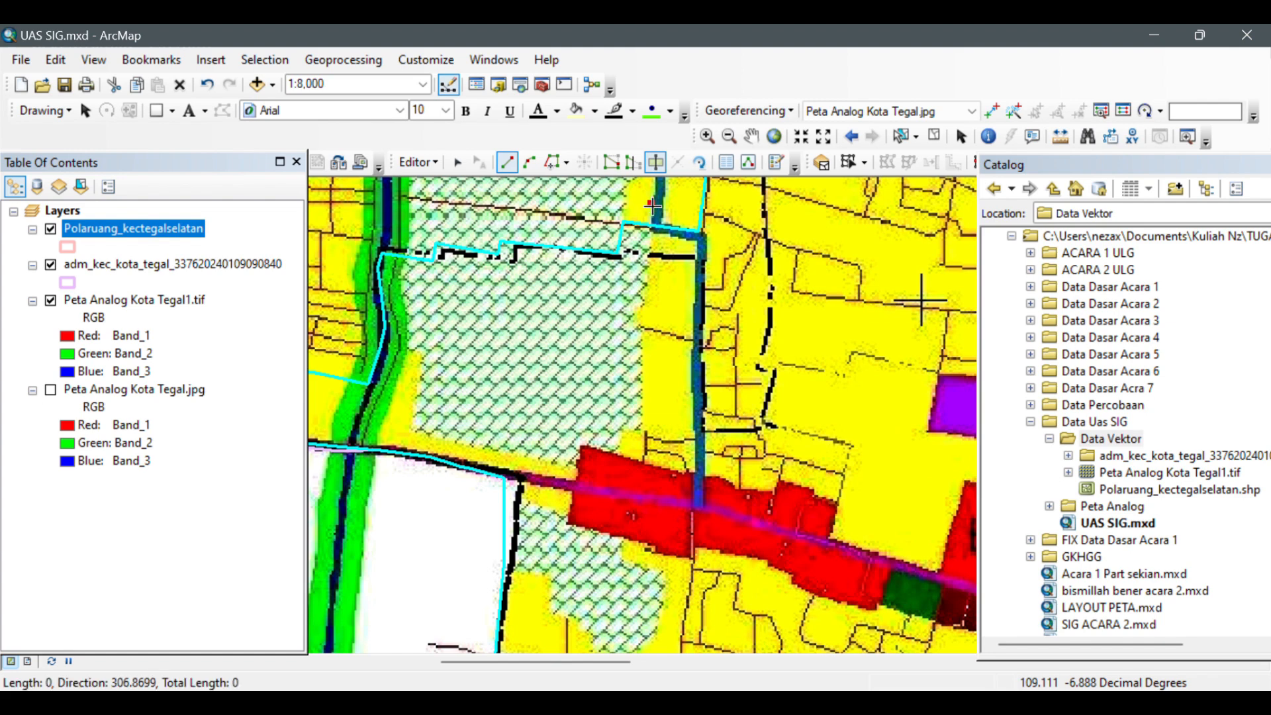
pyautogui.click(642, 307)
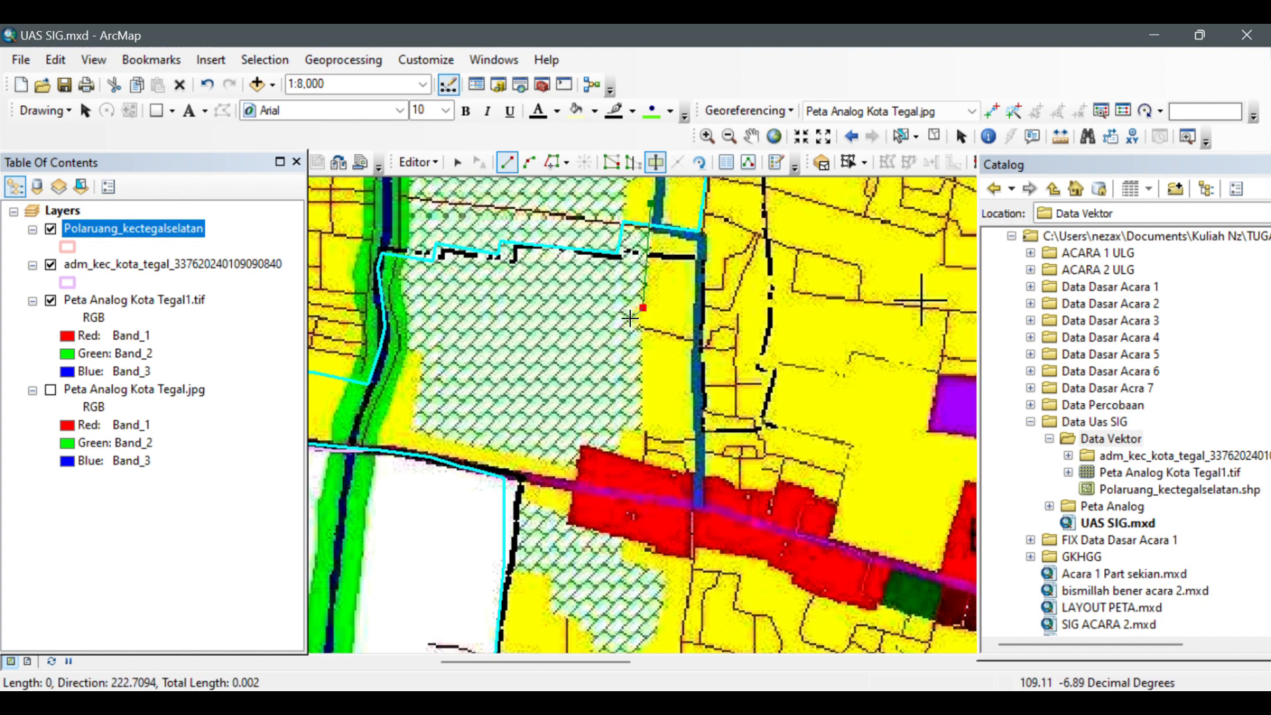
pyautogui.click(630, 317)
pyautogui.click(644, 329)
pyautogui.click(642, 433)
pyautogui.click(616, 430)
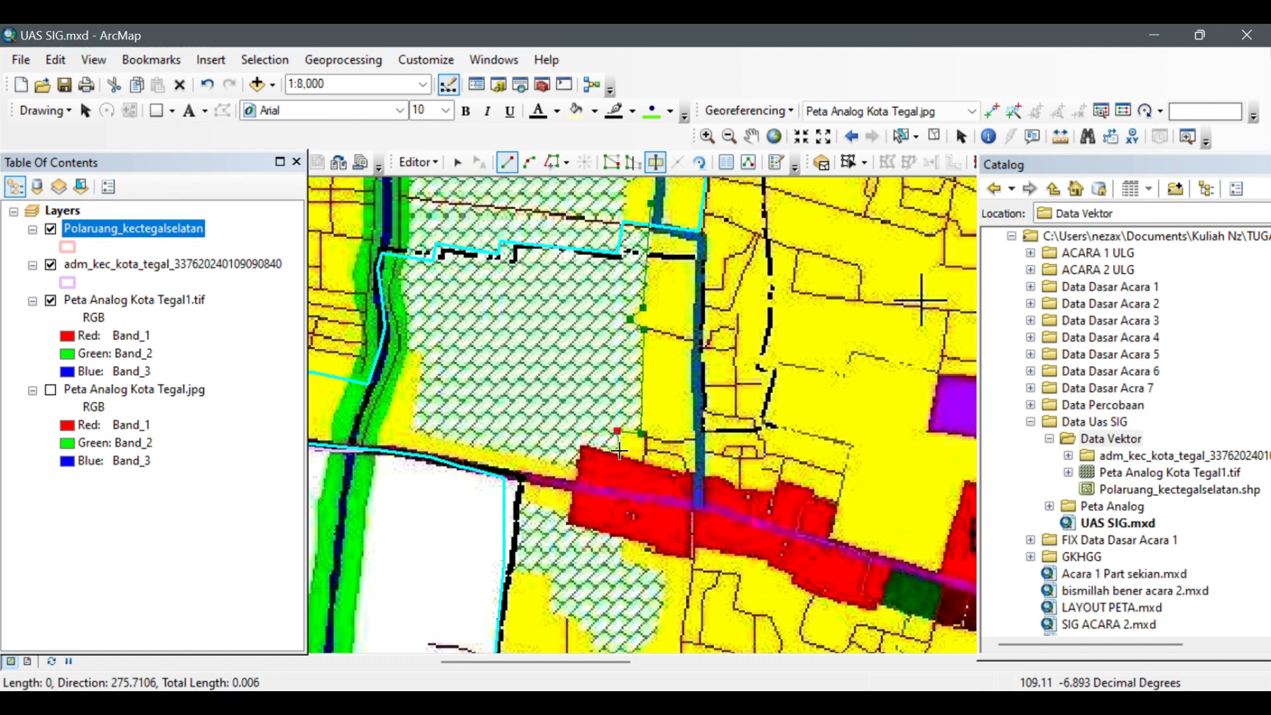
# - Trace the cut line along the southern and western edges of the hatched green zone west of Tunon and complete the cut
pyautogui.click(575, 464)
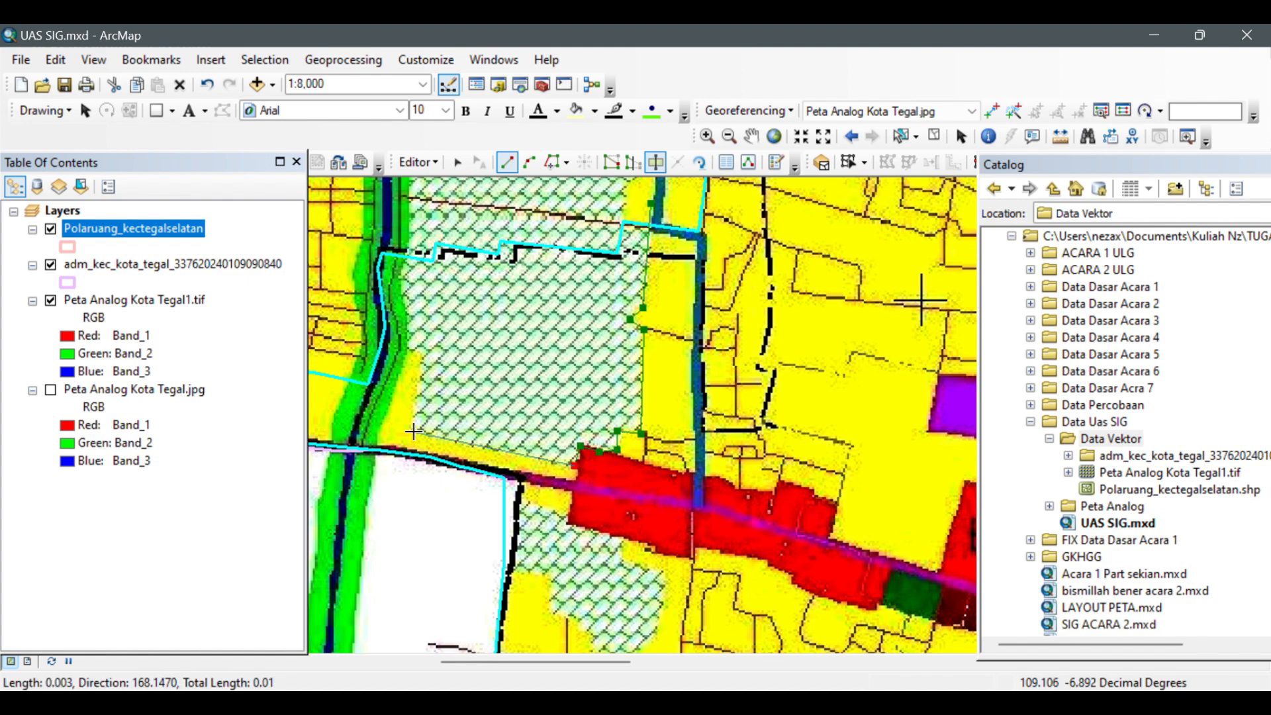
pyautogui.click(422, 349)
pyautogui.click(409, 350)
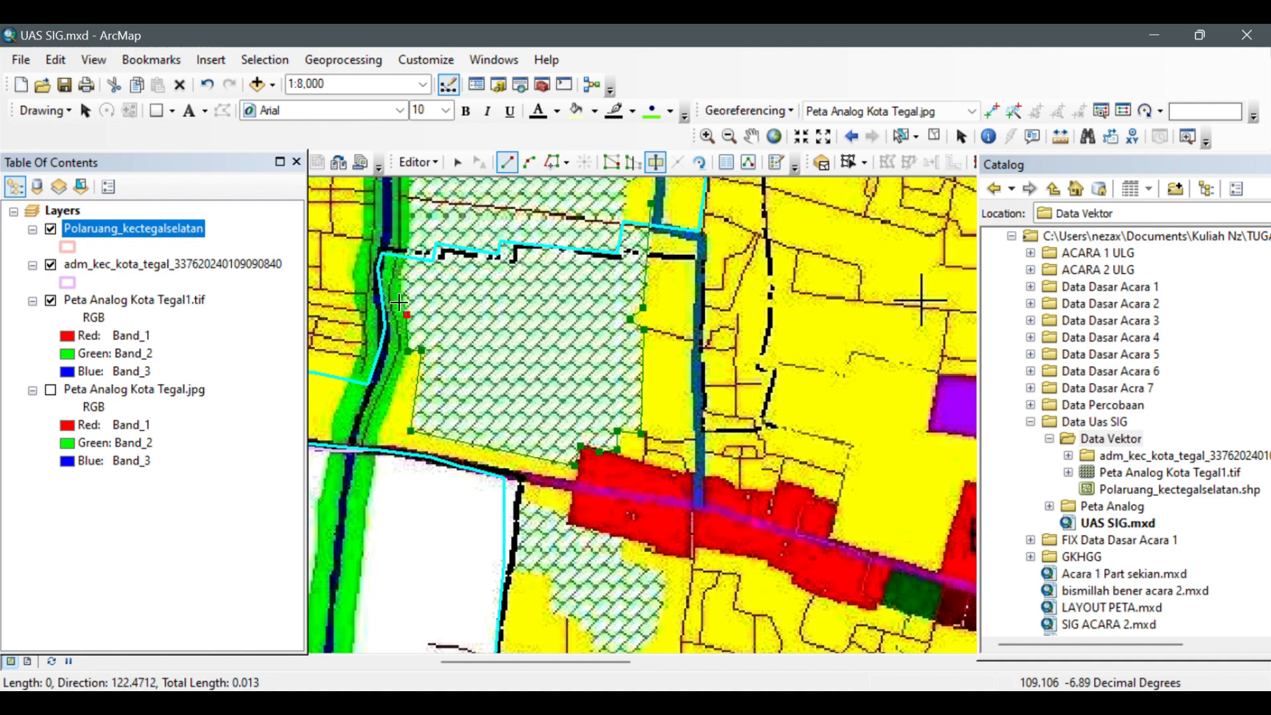
pyautogui.click(401, 282)
pyautogui.click(405, 257)
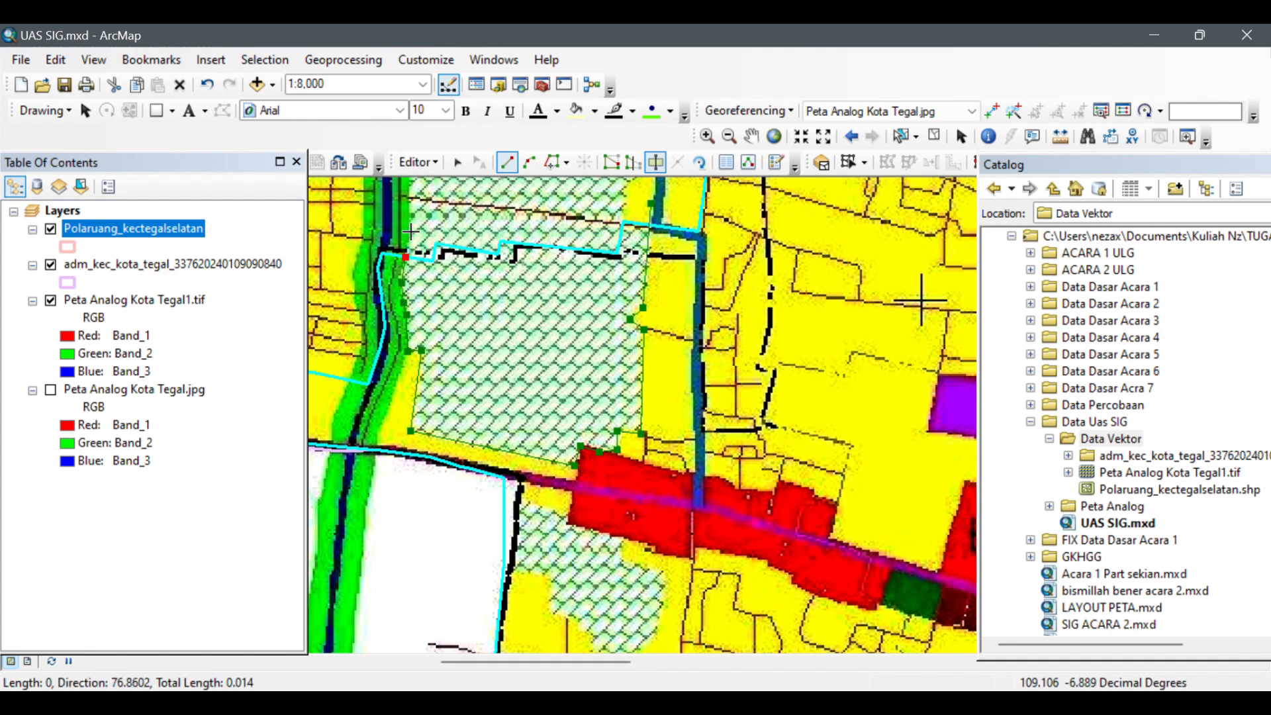
pyautogui.doubleClick(411, 233)
# - Cut out the red zone along the road north of Kalinyamat Wetan, tracing from the hatched zone's corner to the dark green parcel and back
pyautogui.moveTo(512, 364); pyautogui.dragTo(528, 307)
pyautogui.scroll(2, 529, 362)
pyautogui.scroll(2, 516, 430)
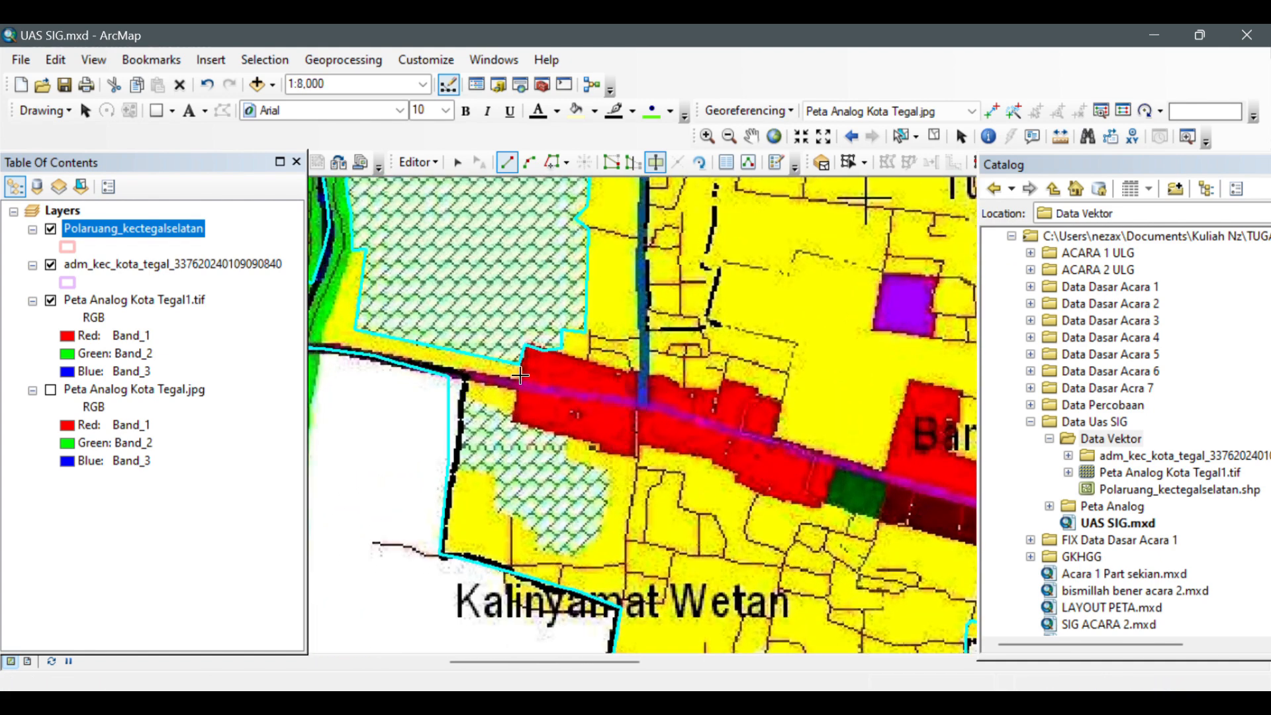
pyautogui.click(518, 386)
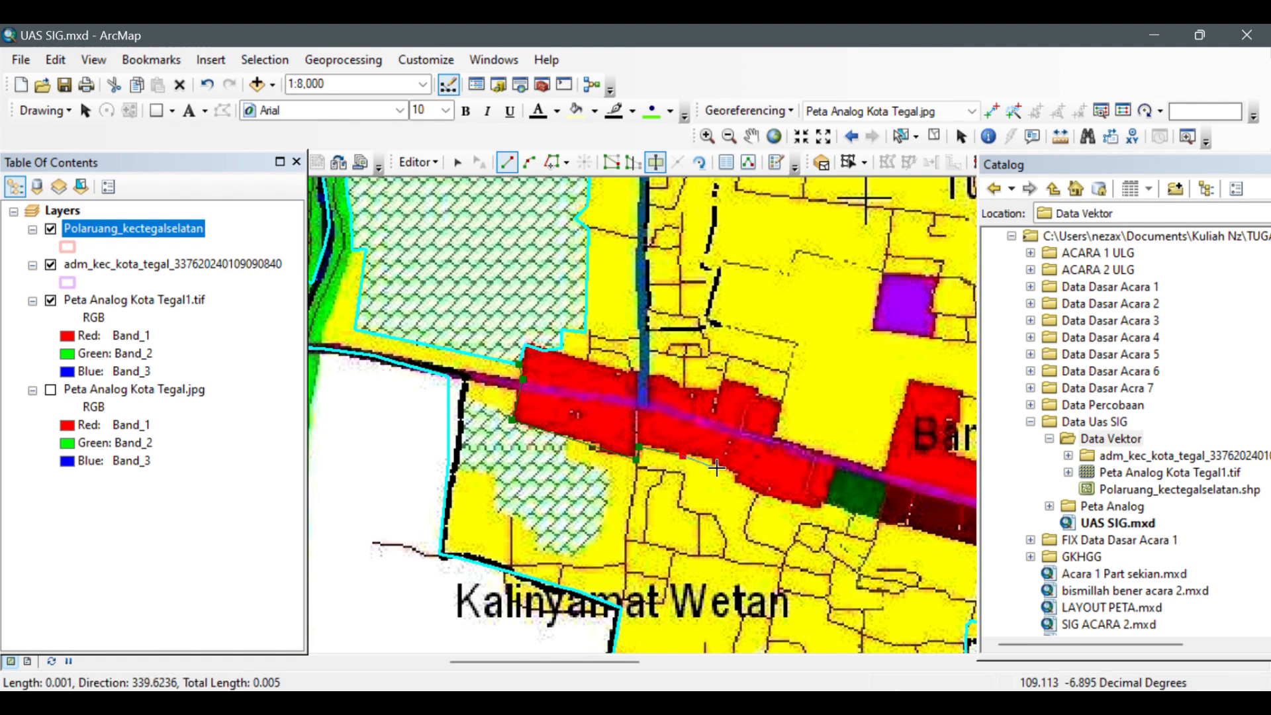
pyautogui.click(736, 484)
pyautogui.click(822, 509)
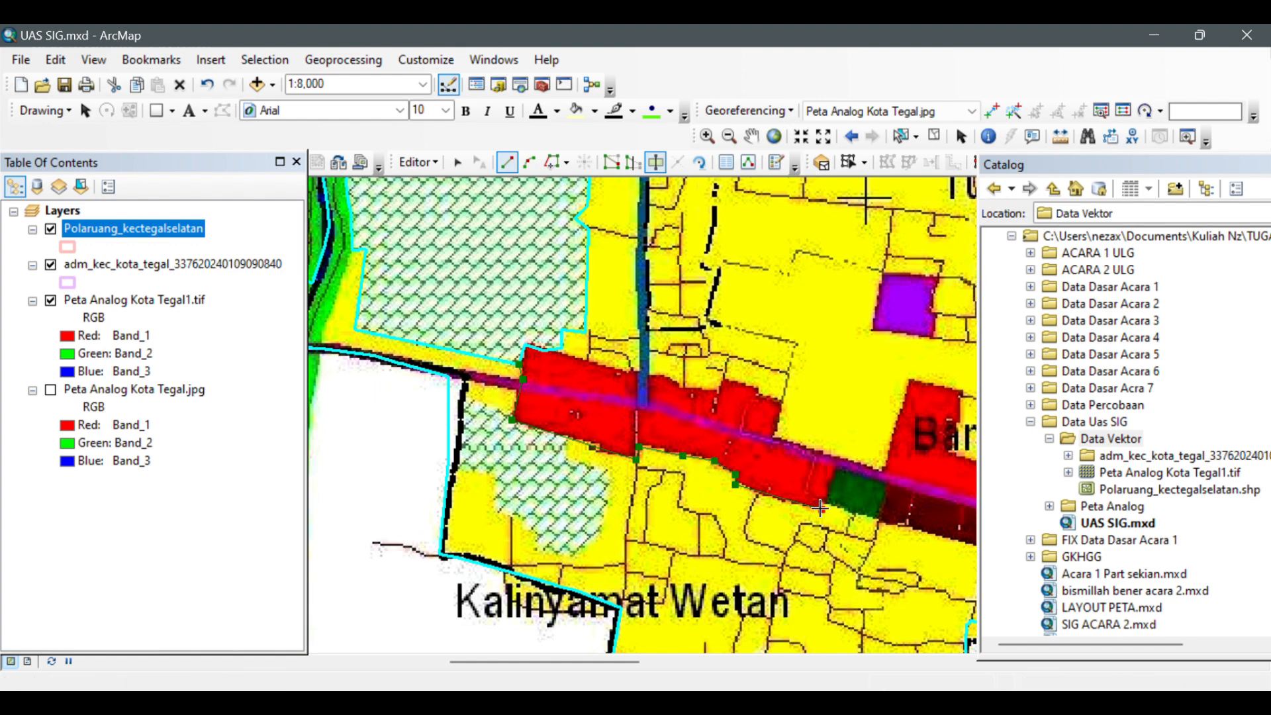
pyautogui.click(836, 464)
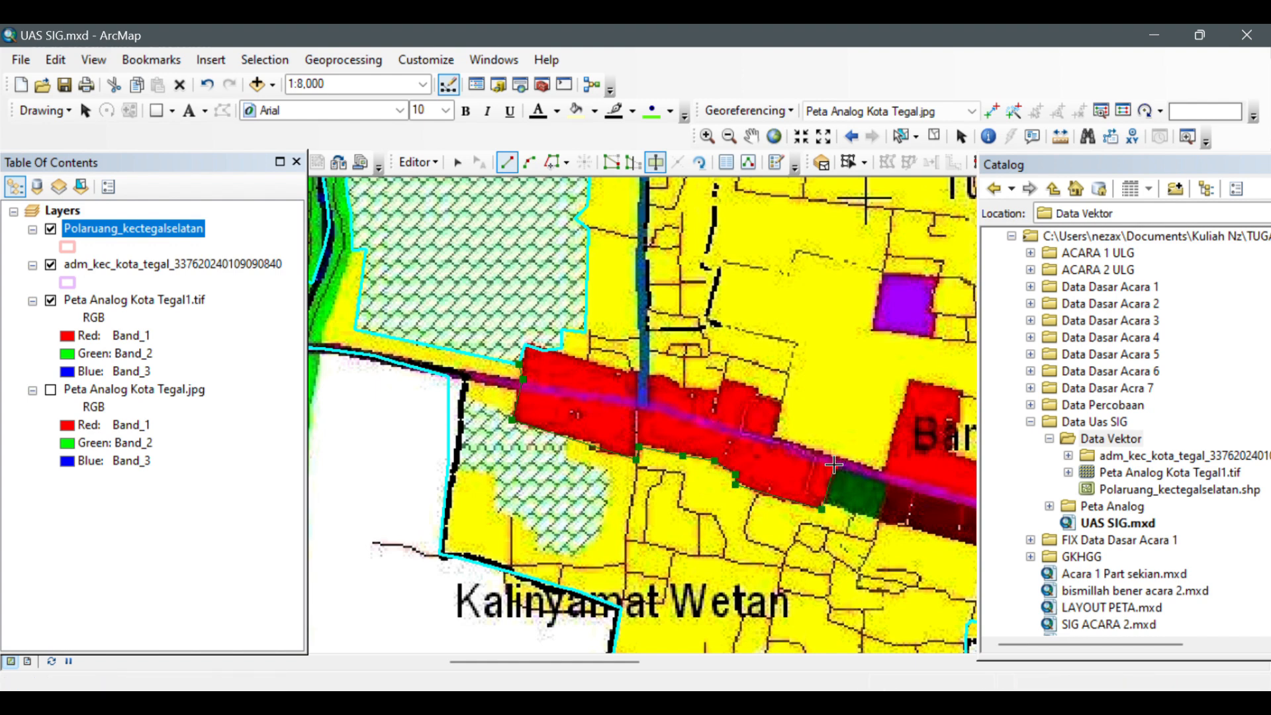
pyautogui.click(785, 404)
pyautogui.click(728, 382)
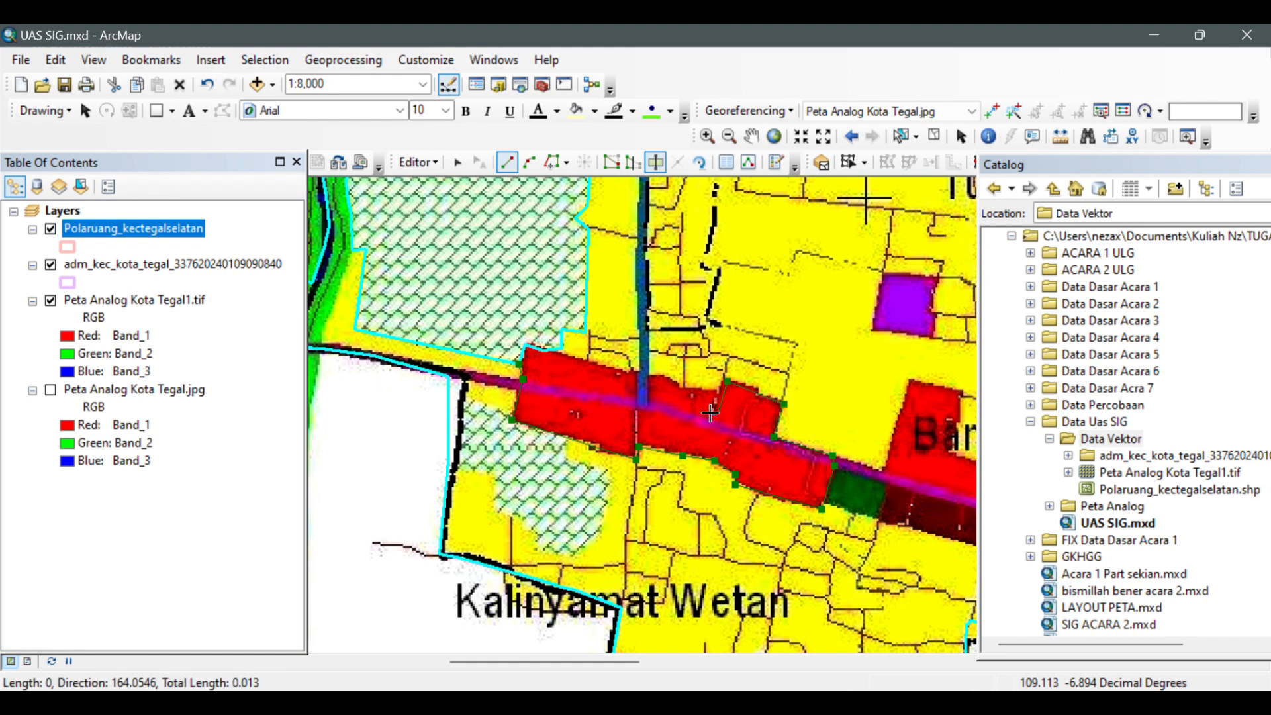
pyautogui.click(673, 386)
pyautogui.click(659, 378)
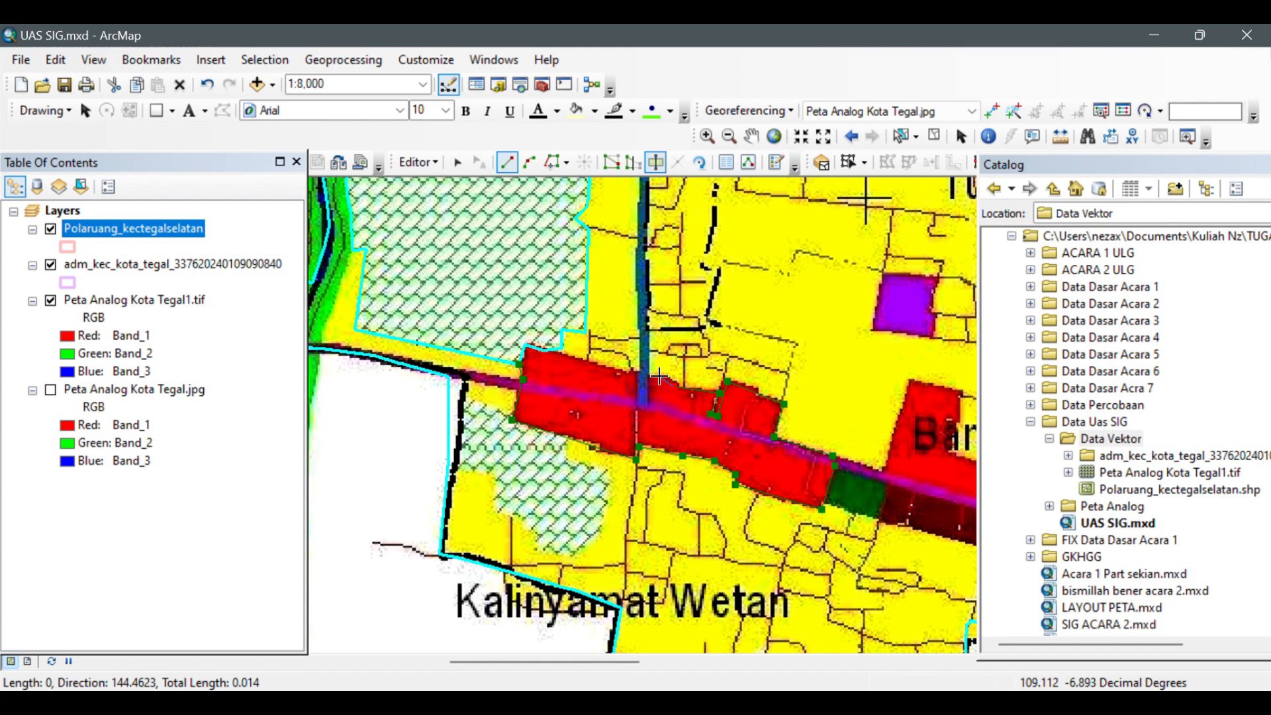
pyautogui.click(613, 372)
pyautogui.click(562, 358)
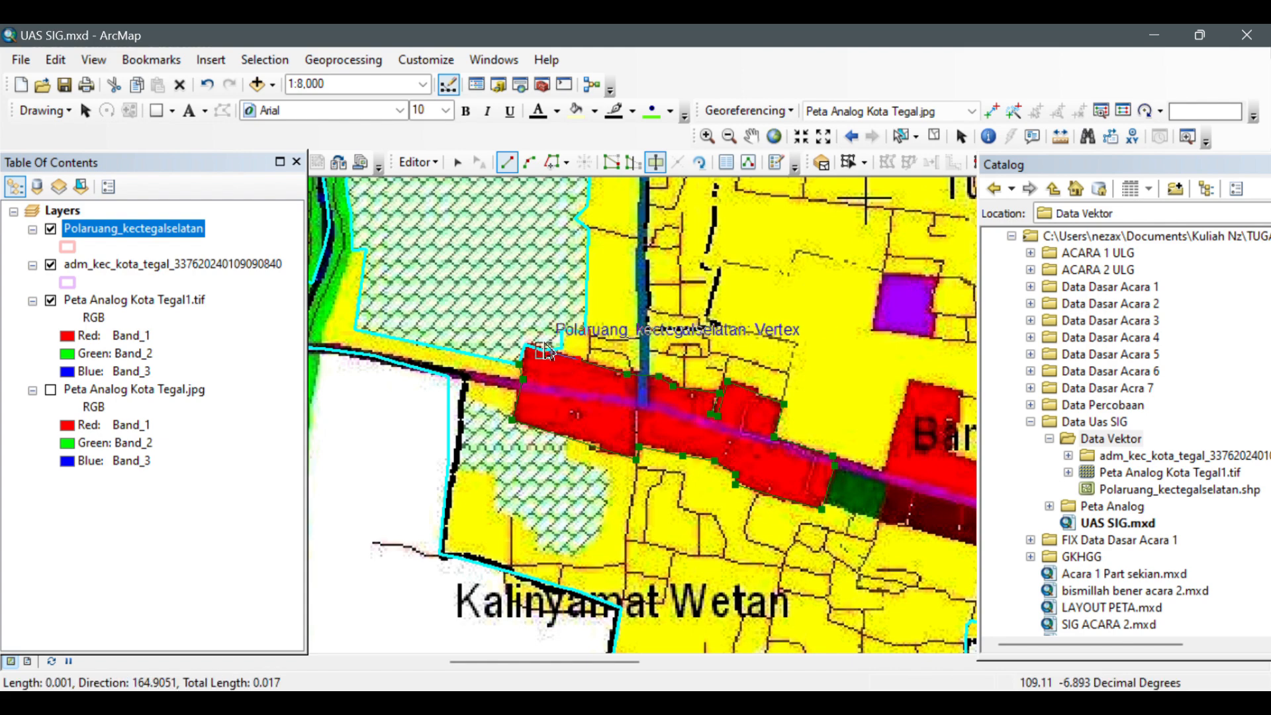
pyautogui.doubleClick(547, 349)
# - Cut the small purple square parcel south of Tunon out of the district polygon
pyautogui.scroll(3, 569, 344)
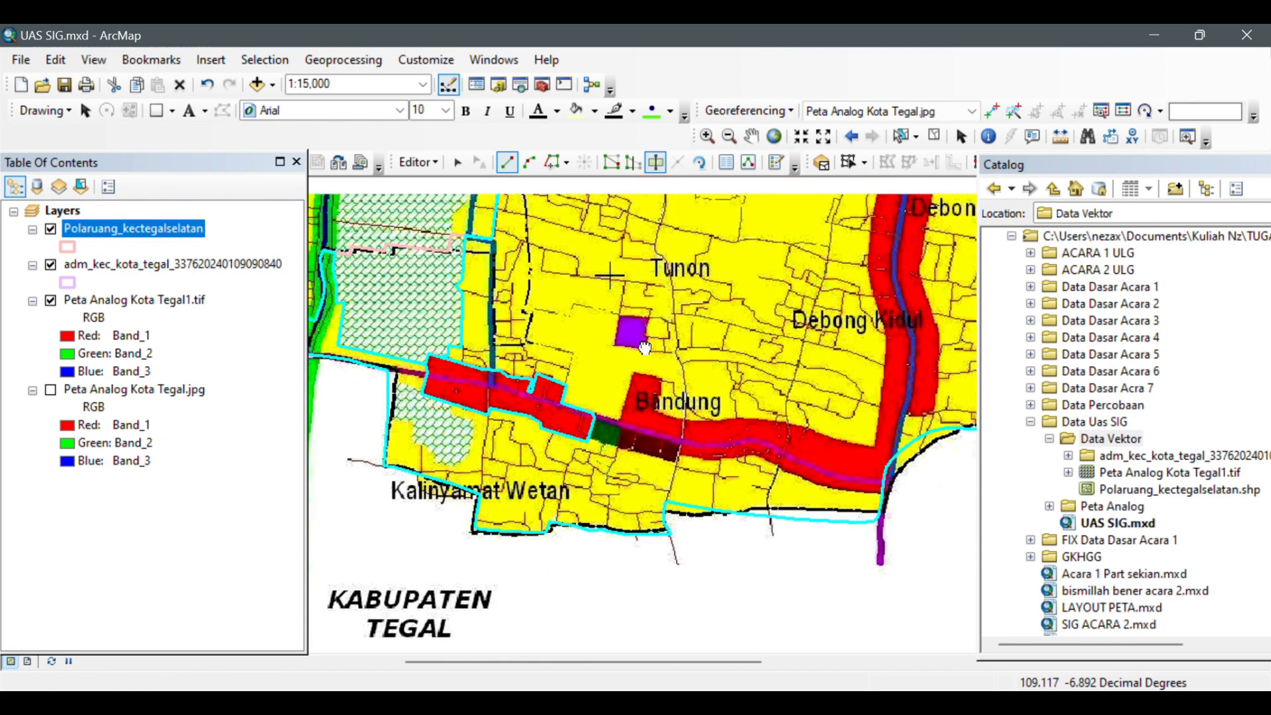
pyautogui.moveTo(582, 333); pyautogui.dragTo(647, 423)
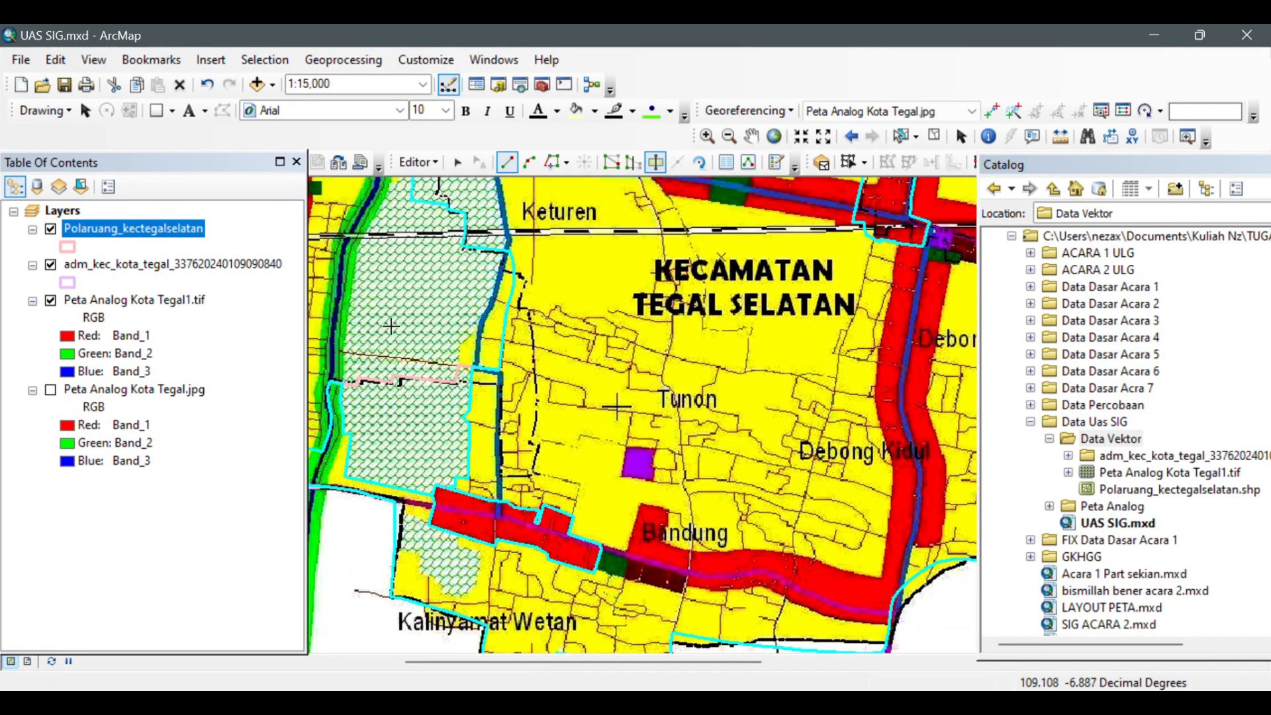
pyautogui.click(627, 448)
pyautogui.click(654, 447)
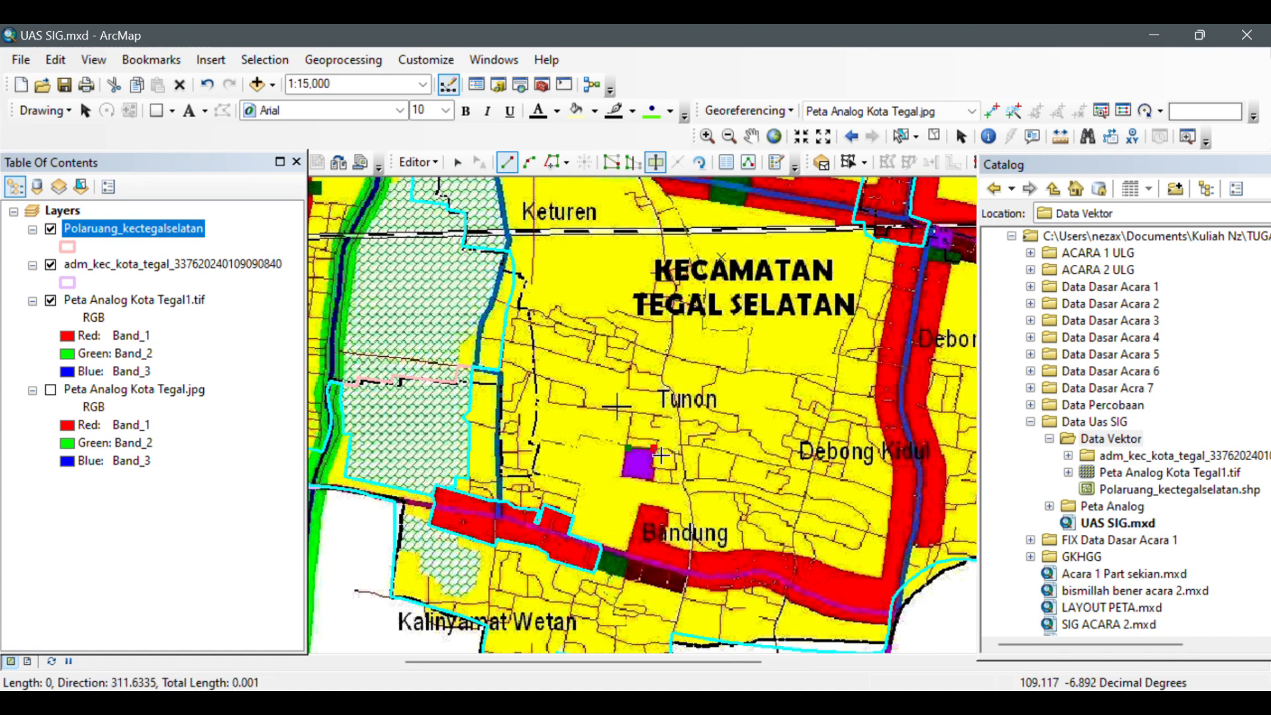
pyautogui.click(654, 476)
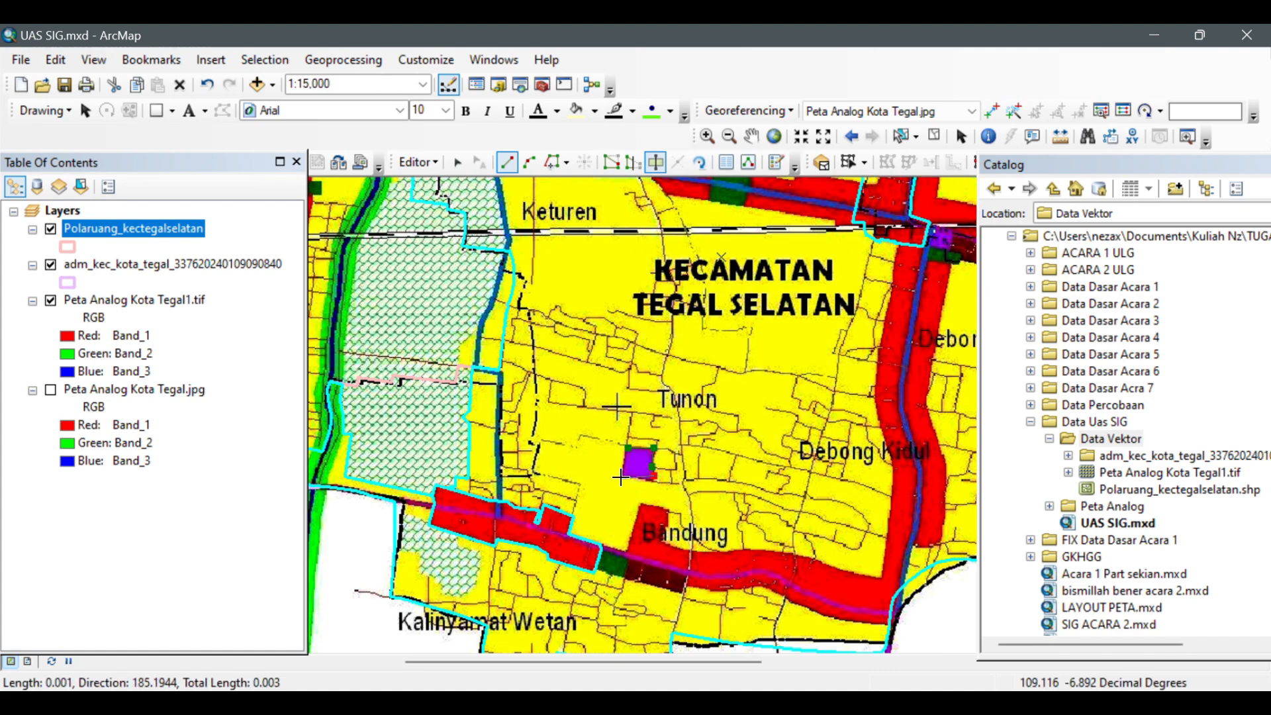
pyautogui.click(623, 476)
pyautogui.doubleClick(628, 448)
# - Cut the curved purple zone northwest of Debong Kulon out of the district polygon, following its outline
pyautogui.moveTo(702, 509); pyautogui.dragTo(564, 390)
pyautogui.moveTo(526, 484); pyautogui.dragTo(569, 424)
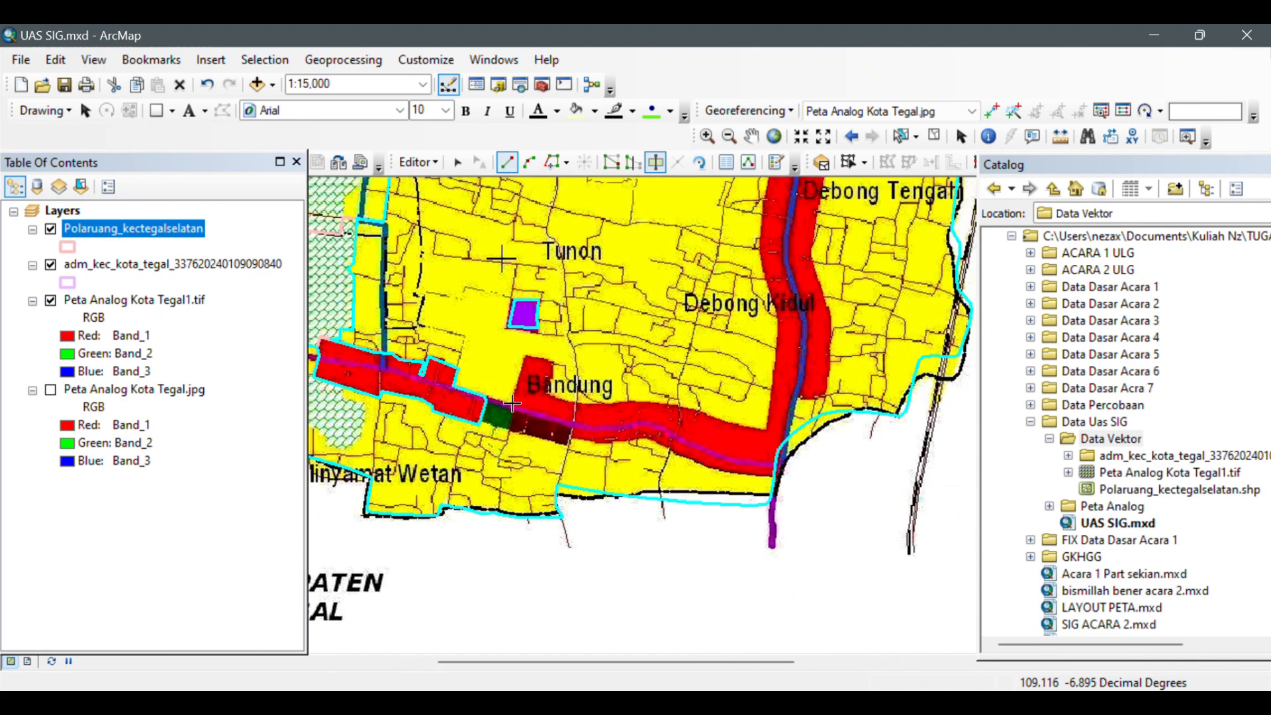
pyautogui.moveTo(748, 336); pyautogui.dragTo(651, 472)
pyautogui.scroll(-1, 583, 461)
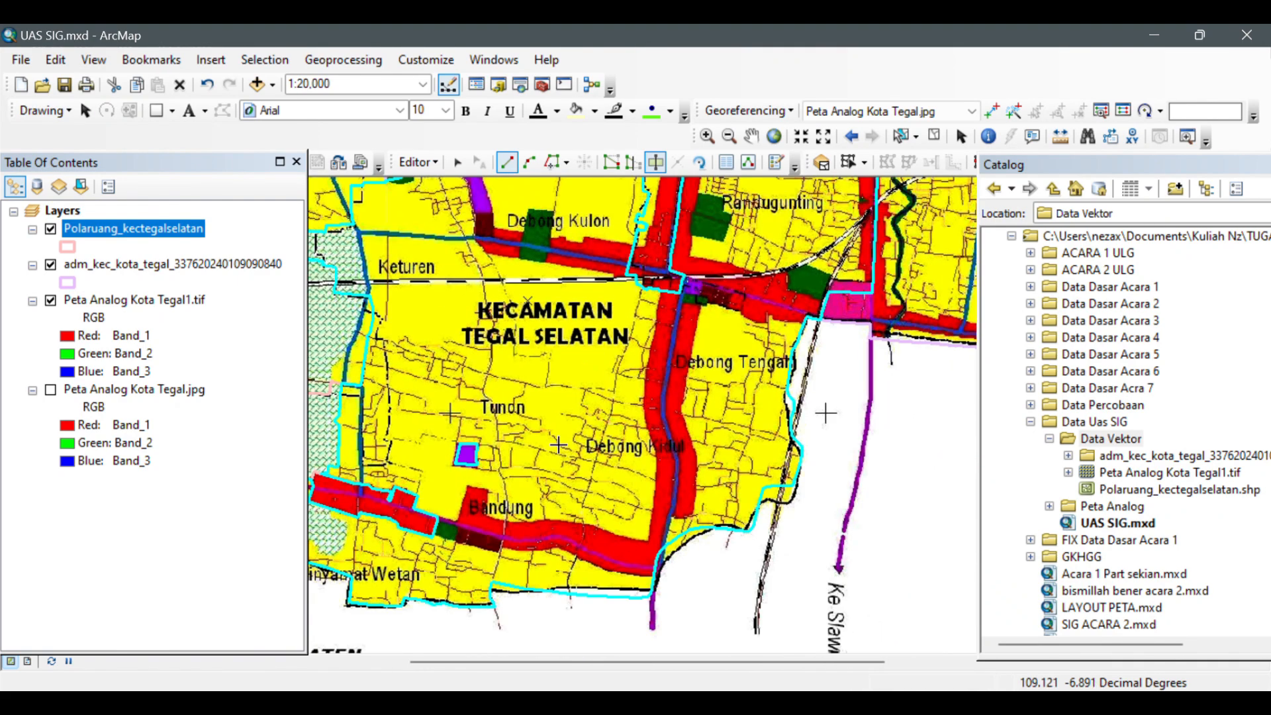
pyautogui.moveTo(543, 407); pyautogui.dragTo(601, 542)
pyautogui.scroll(-2, 530, 394)
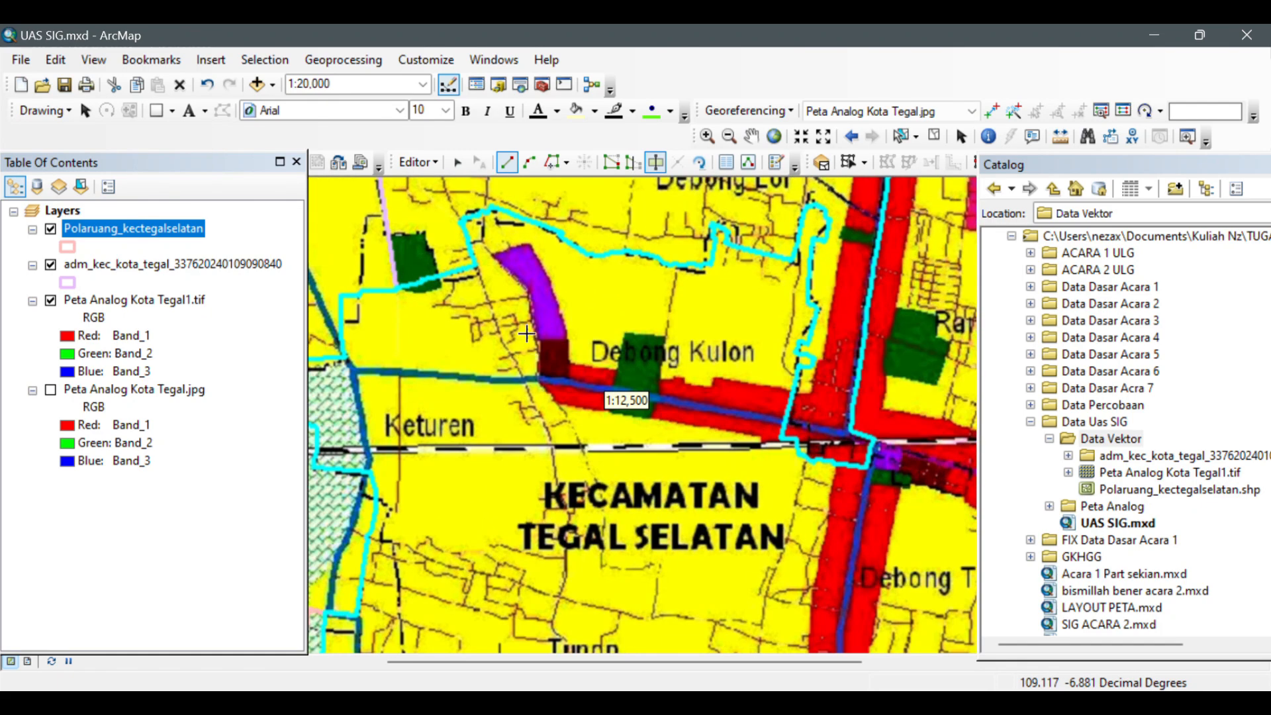
pyautogui.click(497, 257)
pyautogui.click(531, 246)
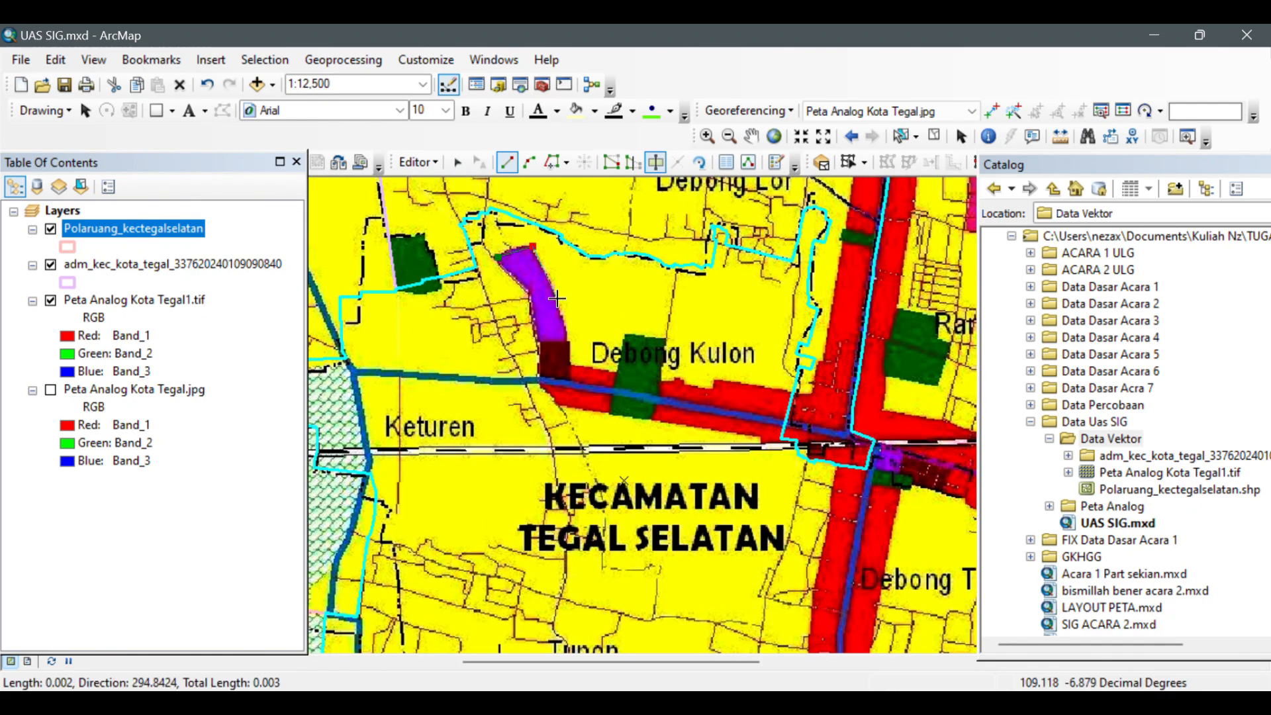
pyautogui.click(558, 300)
pyautogui.click(540, 339)
pyautogui.doubleClick(498, 257)
# - Cut out the blue canal strip east of the hatched zone, tracing both banks down to the red zone
pyautogui.moveTo(593, 458); pyautogui.dragTo(550, 384)
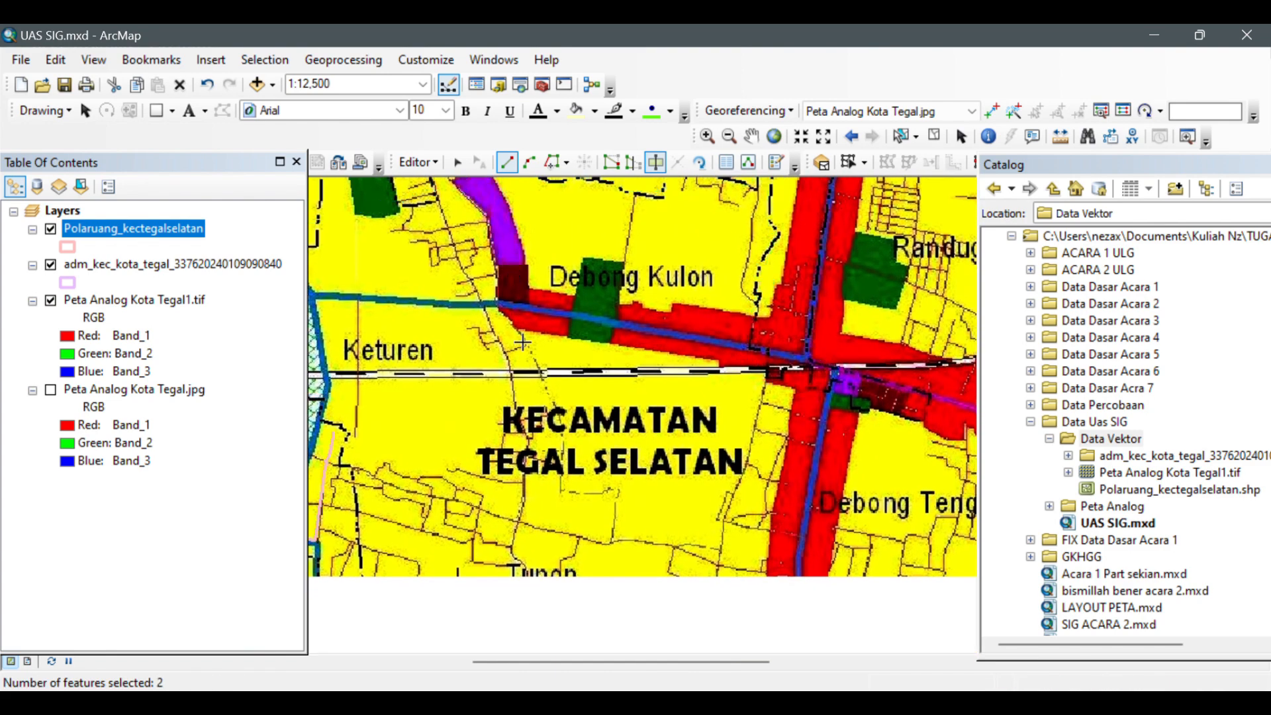
pyautogui.scroll(3, 550, 383)
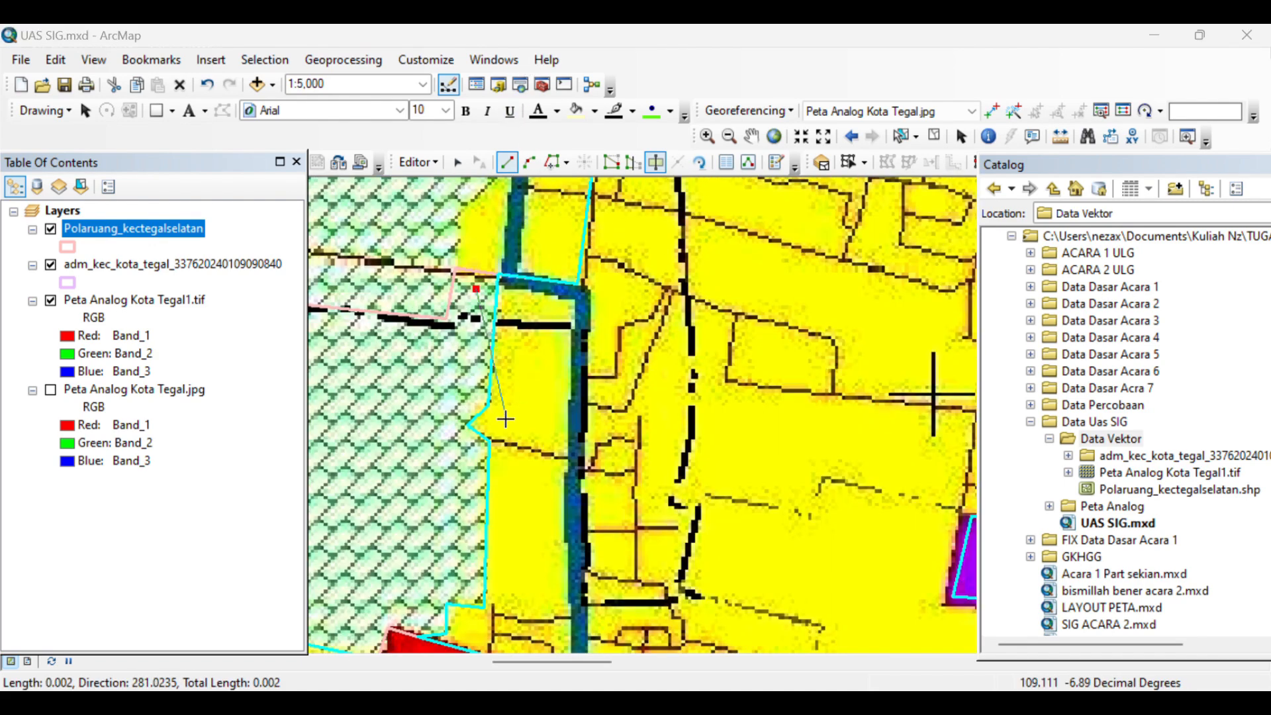
pyautogui.click(578, 304)
pyautogui.moveTo(568, 423); pyautogui.dragTo(617, 247)
pyautogui.click(611, 339)
pyautogui.click(622, 480)
pyautogui.click(616, 557)
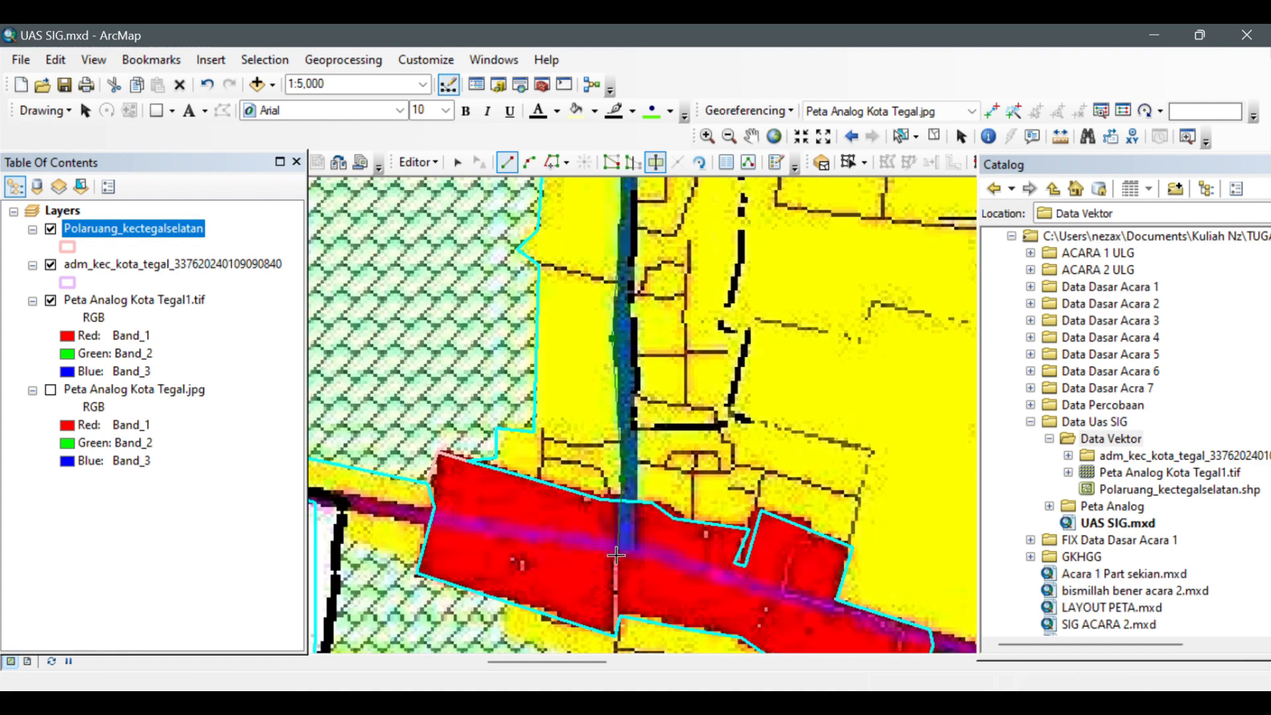
pyautogui.click(636, 552)
pyautogui.click(634, 371)
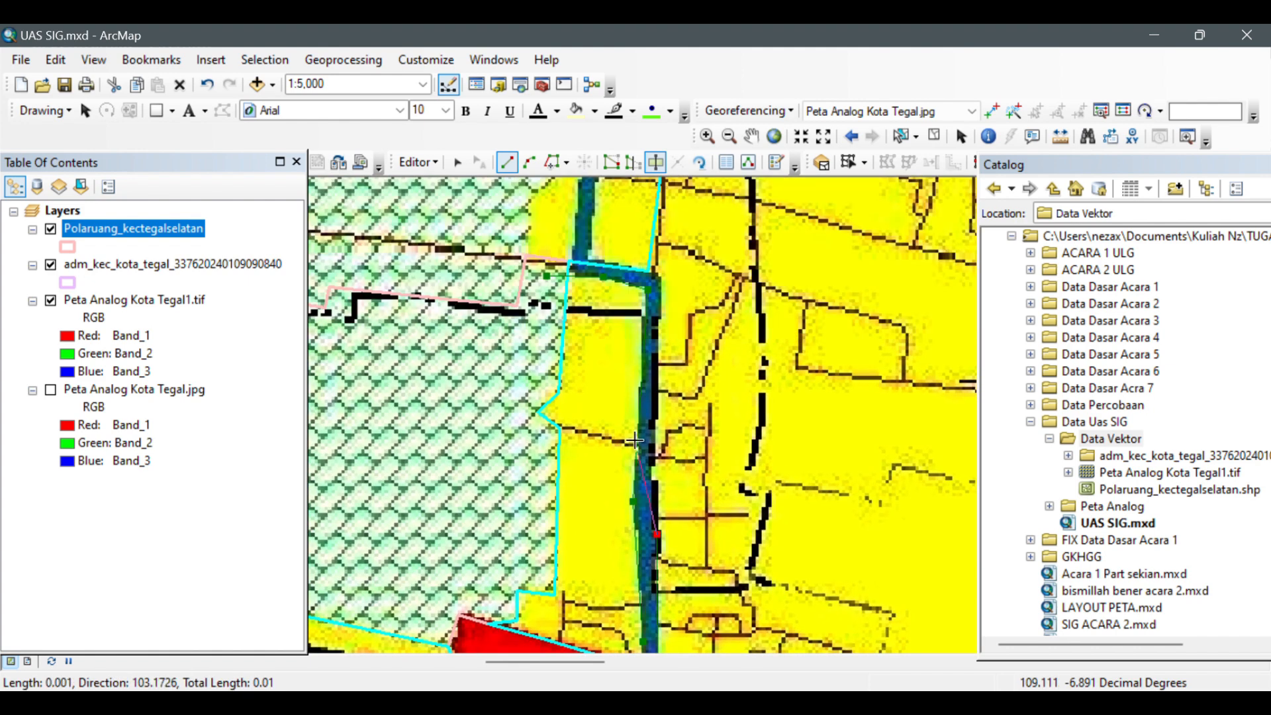
pyautogui.click(660, 292)
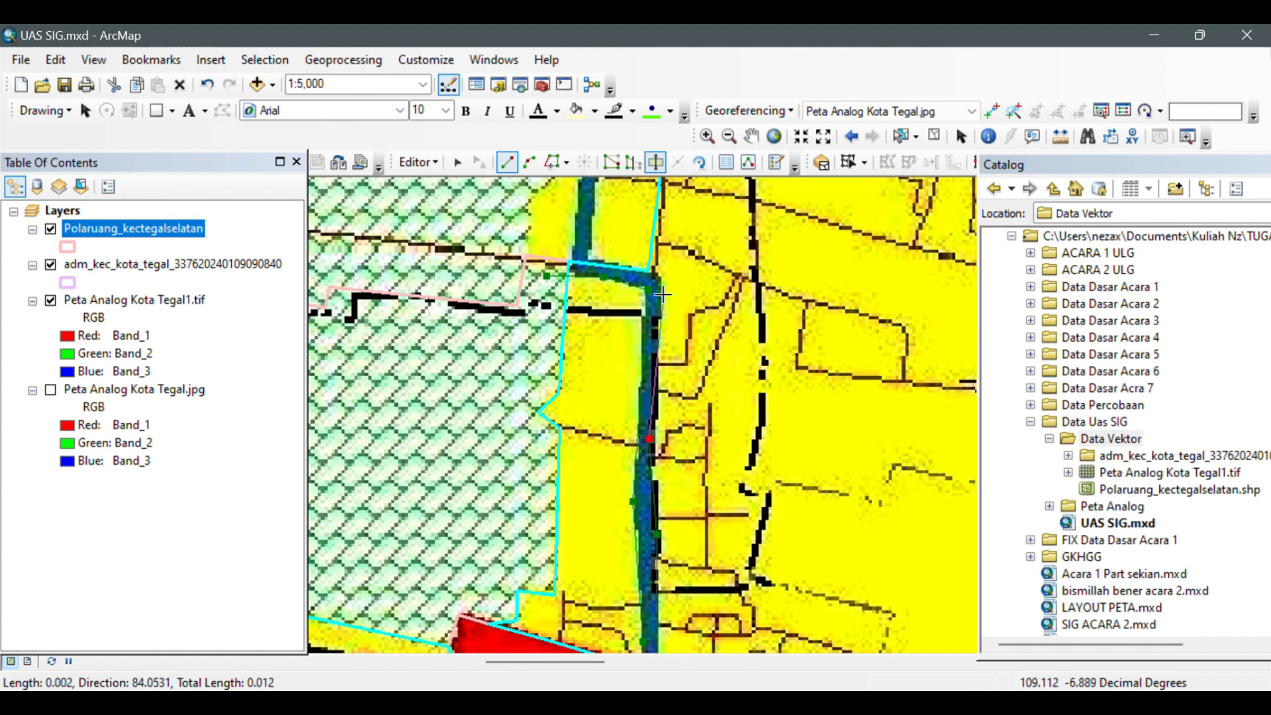
pyautogui.click(620, 266)
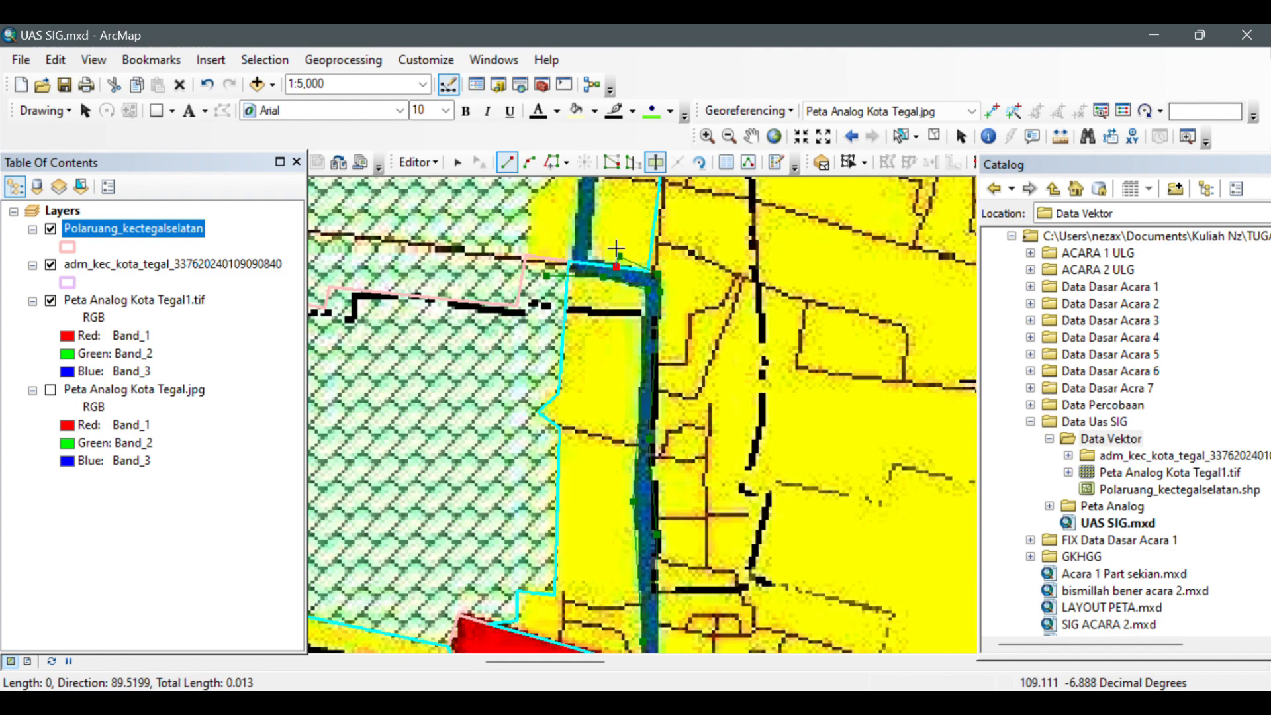
pyautogui.doubleClick(617, 253)
# - Select the red zone polygon and cut out the short blue canal section that extends into it
pyautogui.scroll(-2, 697, 350)
pyautogui.scroll(-1, 697, 350)
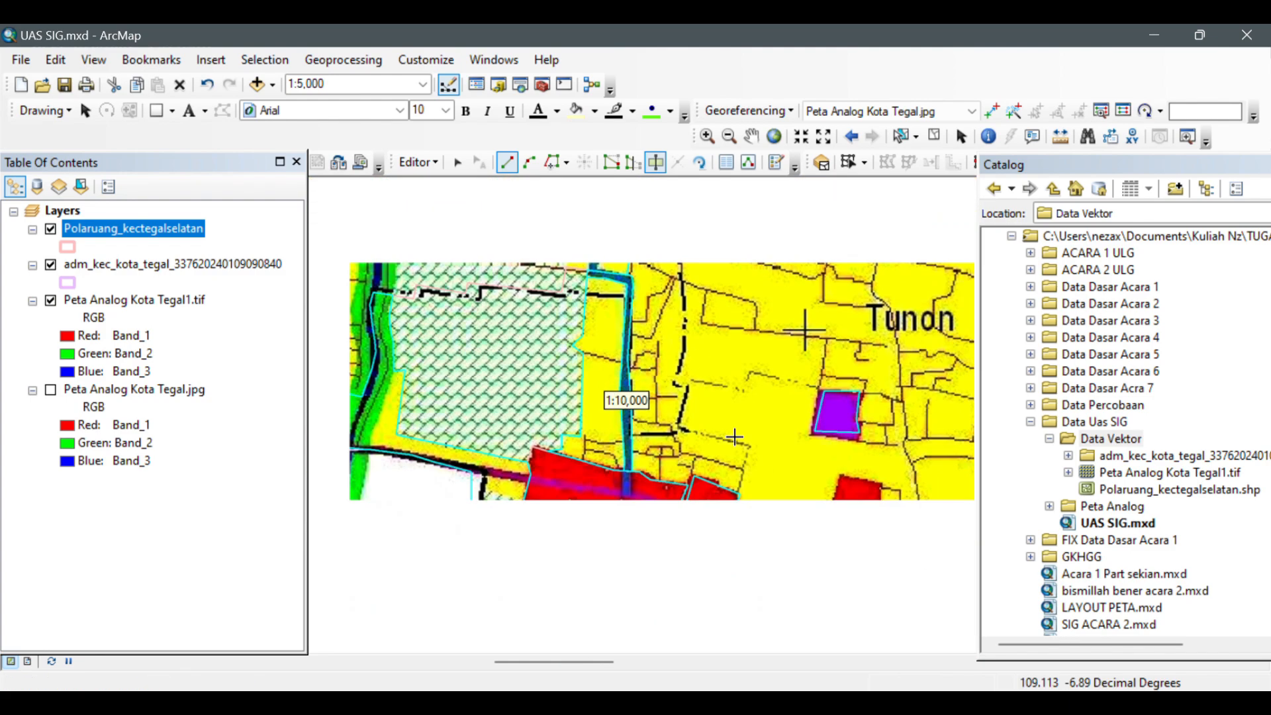
pyautogui.scroll(2, 623, 491)
pyautogui.moveTo(604, 503); pyautogui.dragTo(617, 467)
pyautogui.scroll(4, 617, 468)
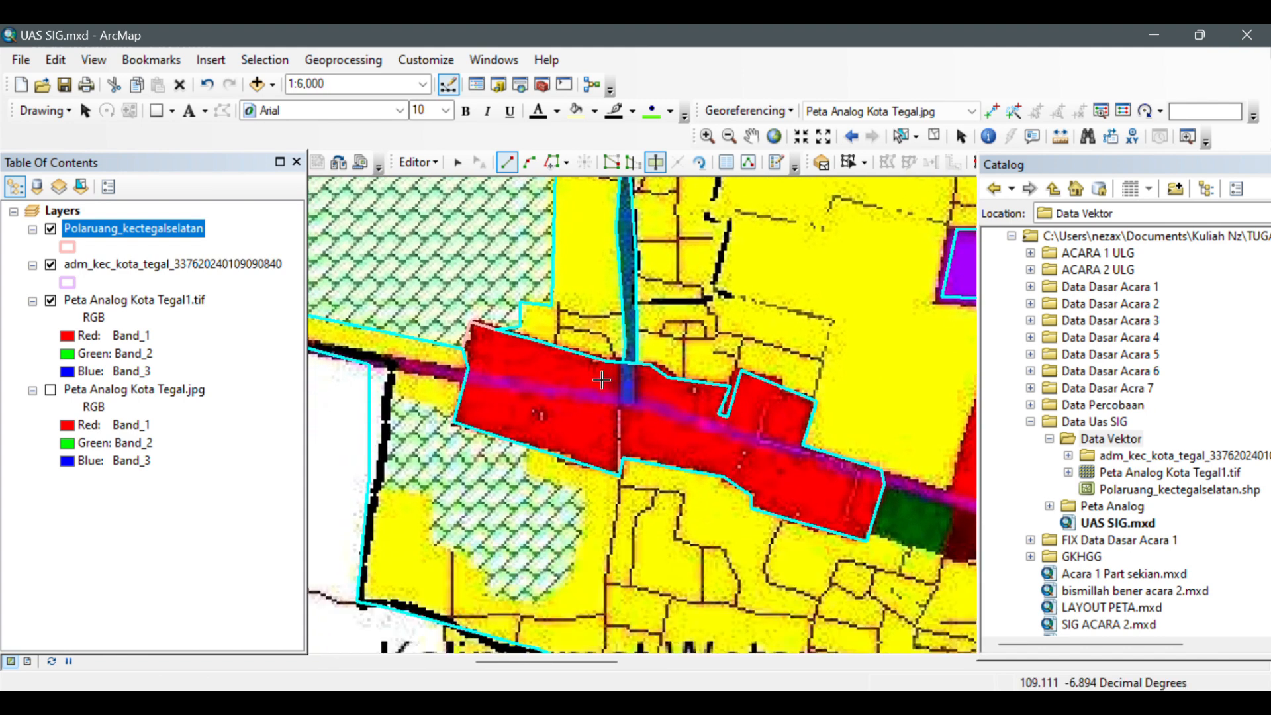
pyautogui.click(695, 495)
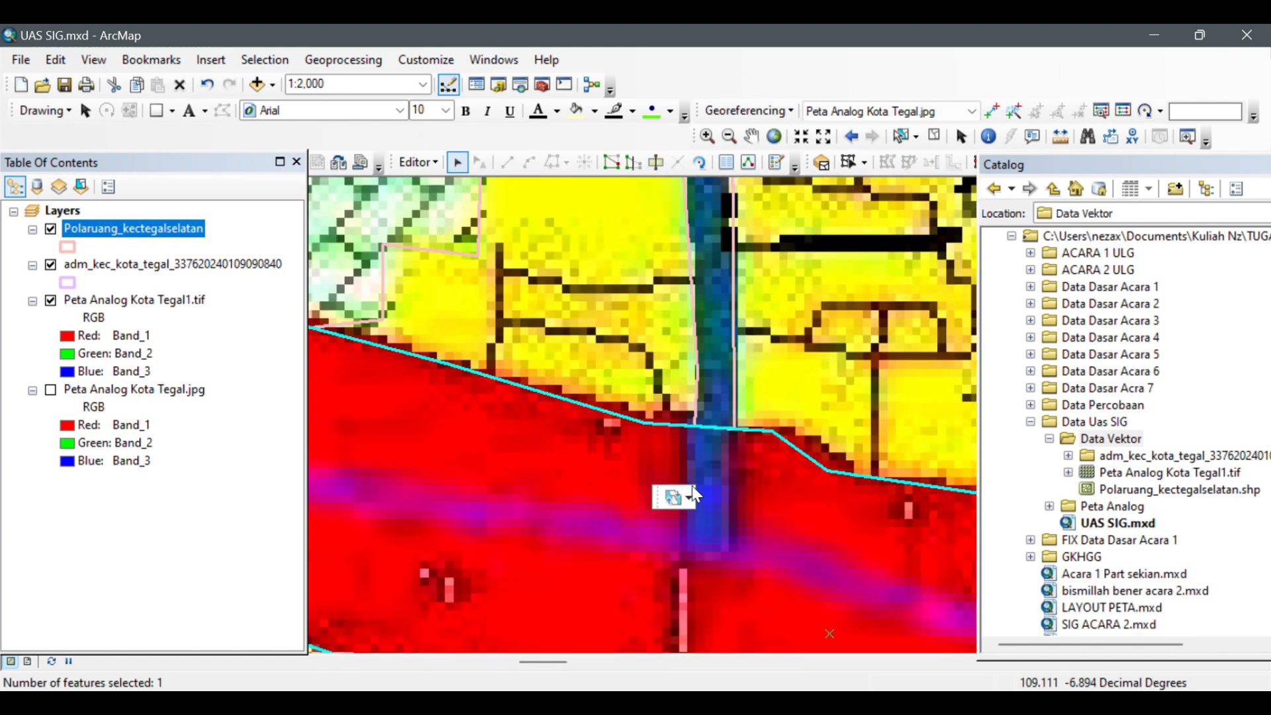
pyautogui.click(507, 161)
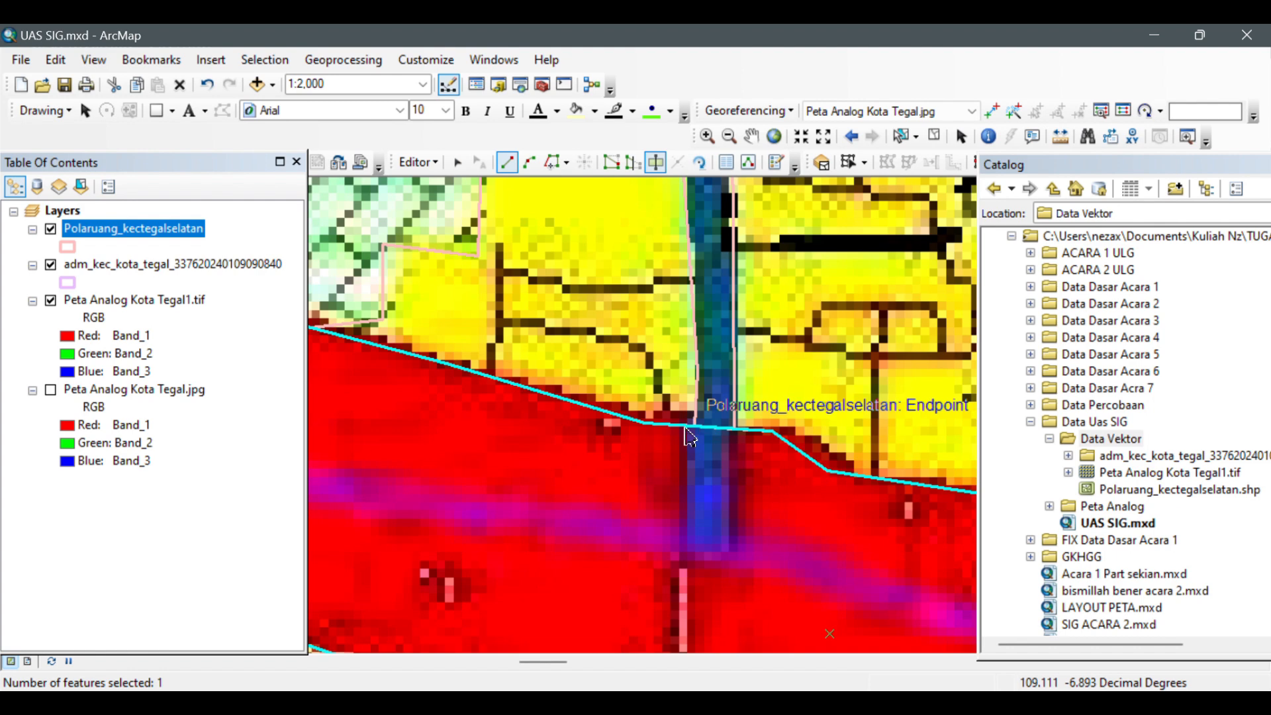
pyautogui.click(684, 425)
pyautogui.click(682, 555)
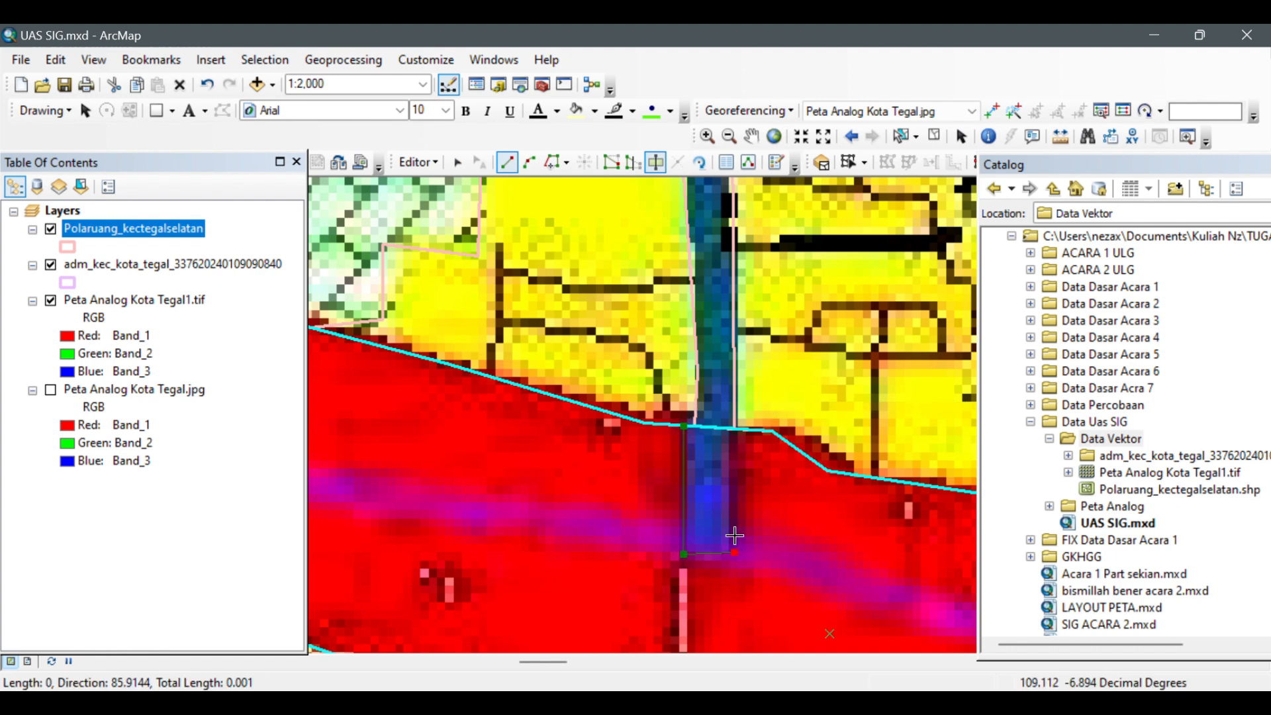
pyautogui.doubleClick(734, 429)
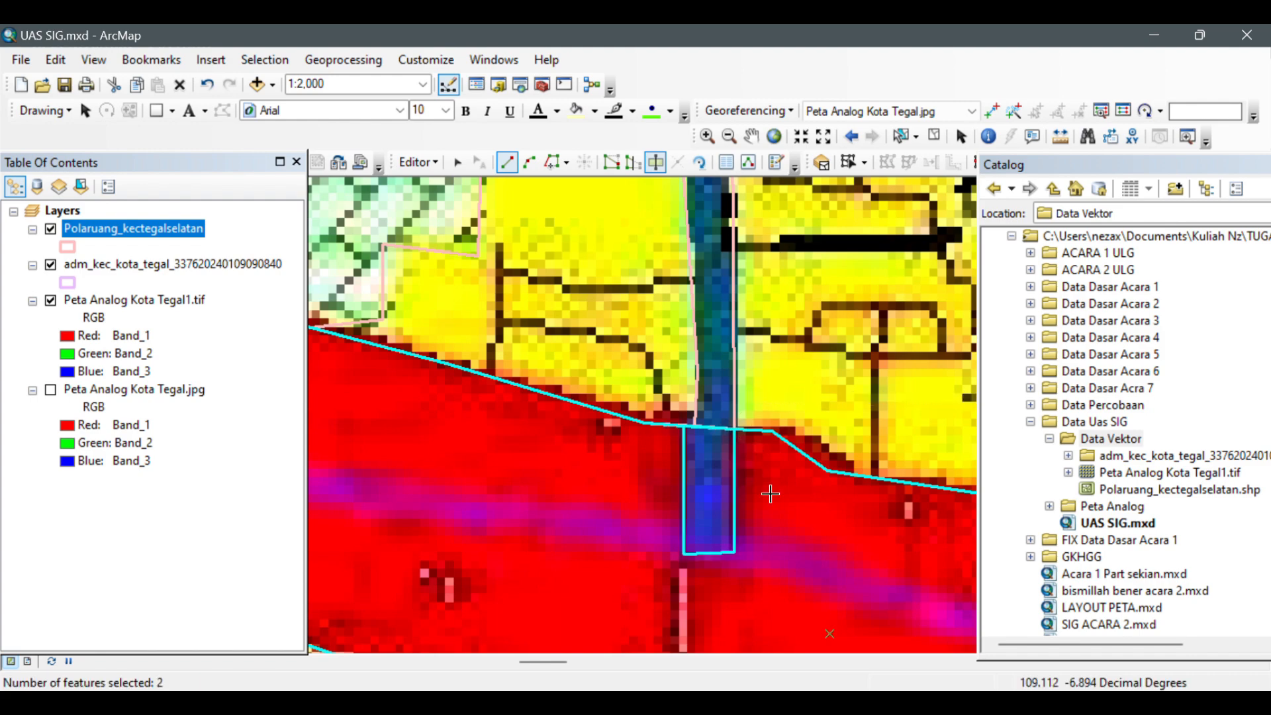
# - Try to cut out the dark green parcel east of the red zone near Bandung
pyautogui.moveTo(757, 472); pyautogui.dragTo(592, 392)
pyautogui.scroll(-3, 736, 442)
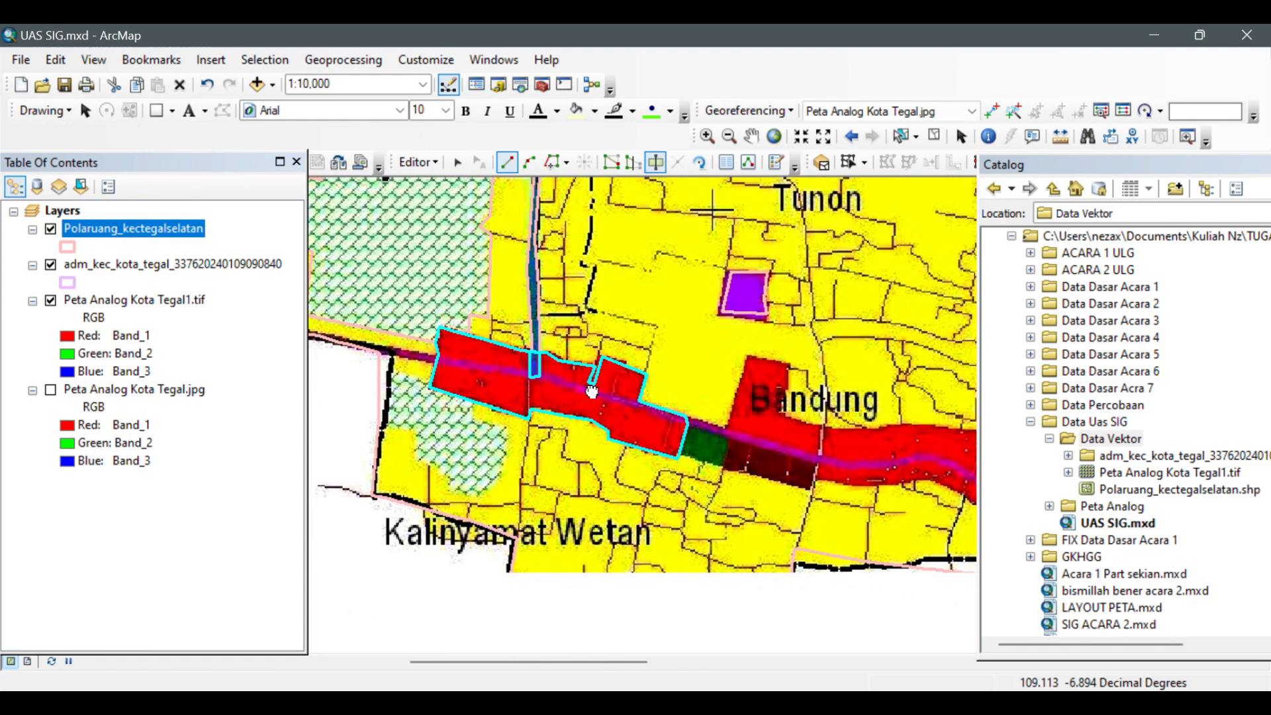
pyautogui.scroll(4, 596, 394)
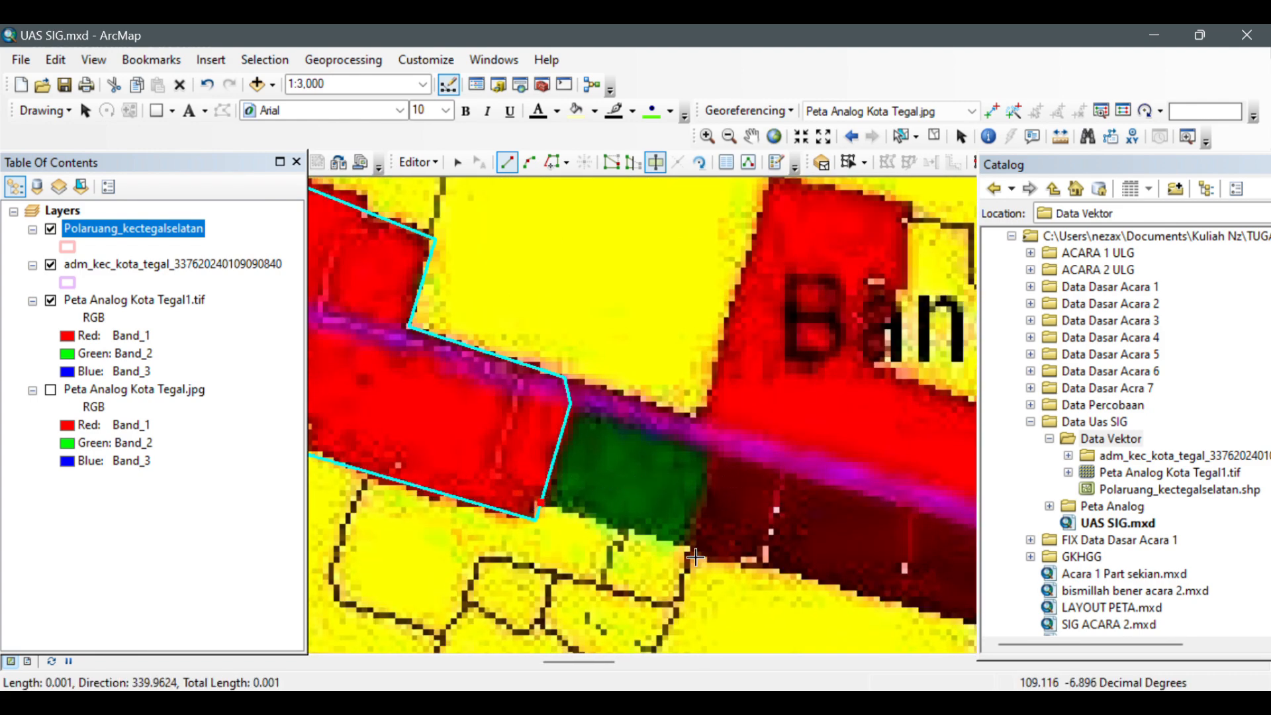
pyautogui.click(710, 453)
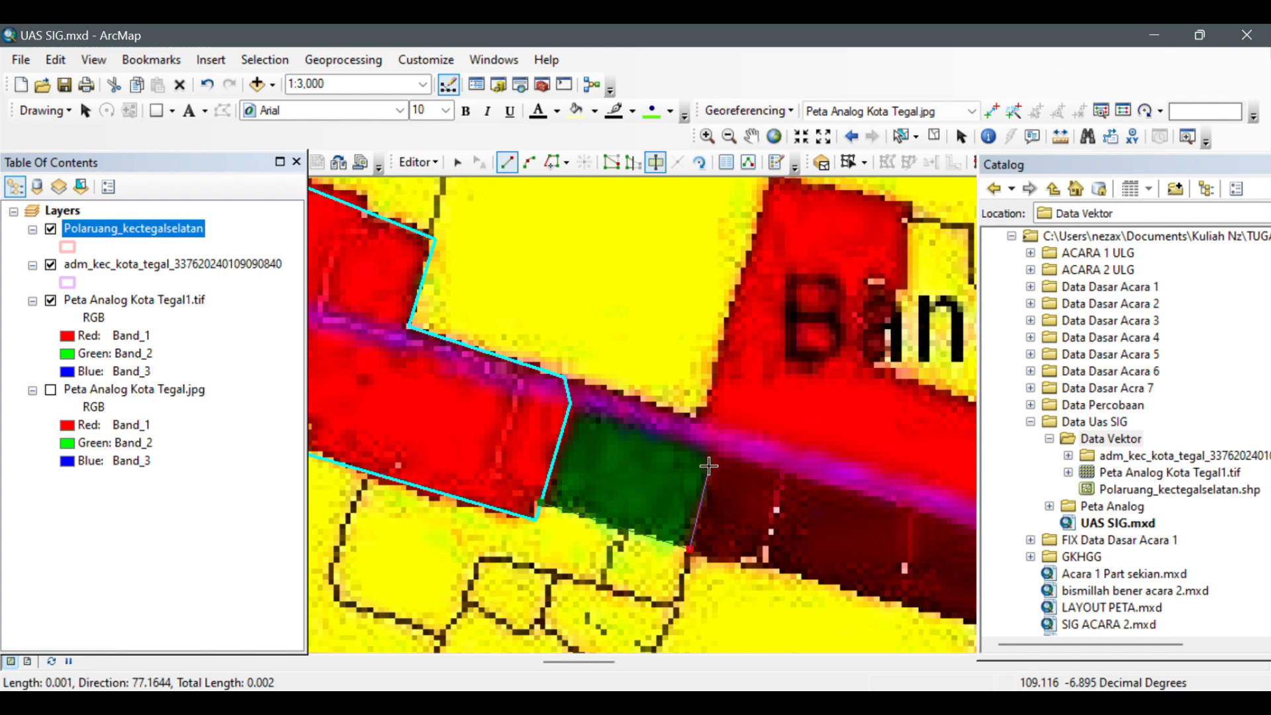
pyautogui.doubleClick(549, 407)
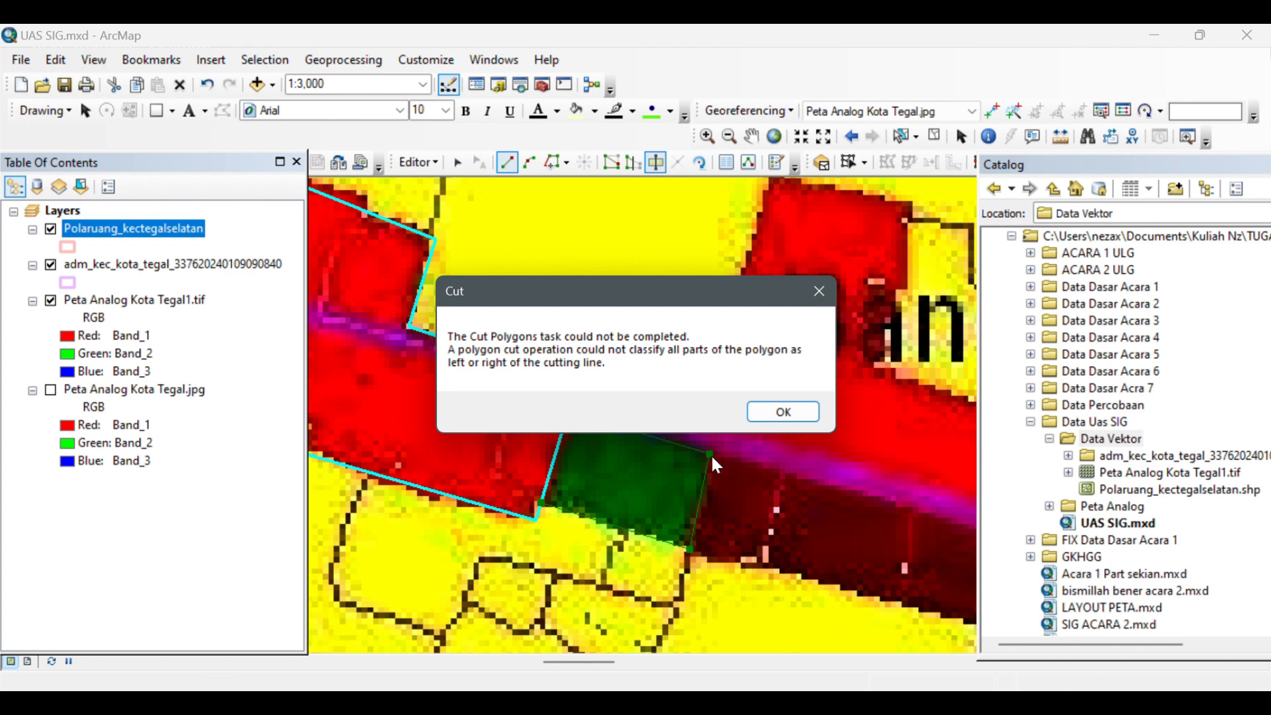
pyautogui.click(821, 291)
pyautogui.click(457, 163)
pyautogui.scroll(-1, 533, 341)
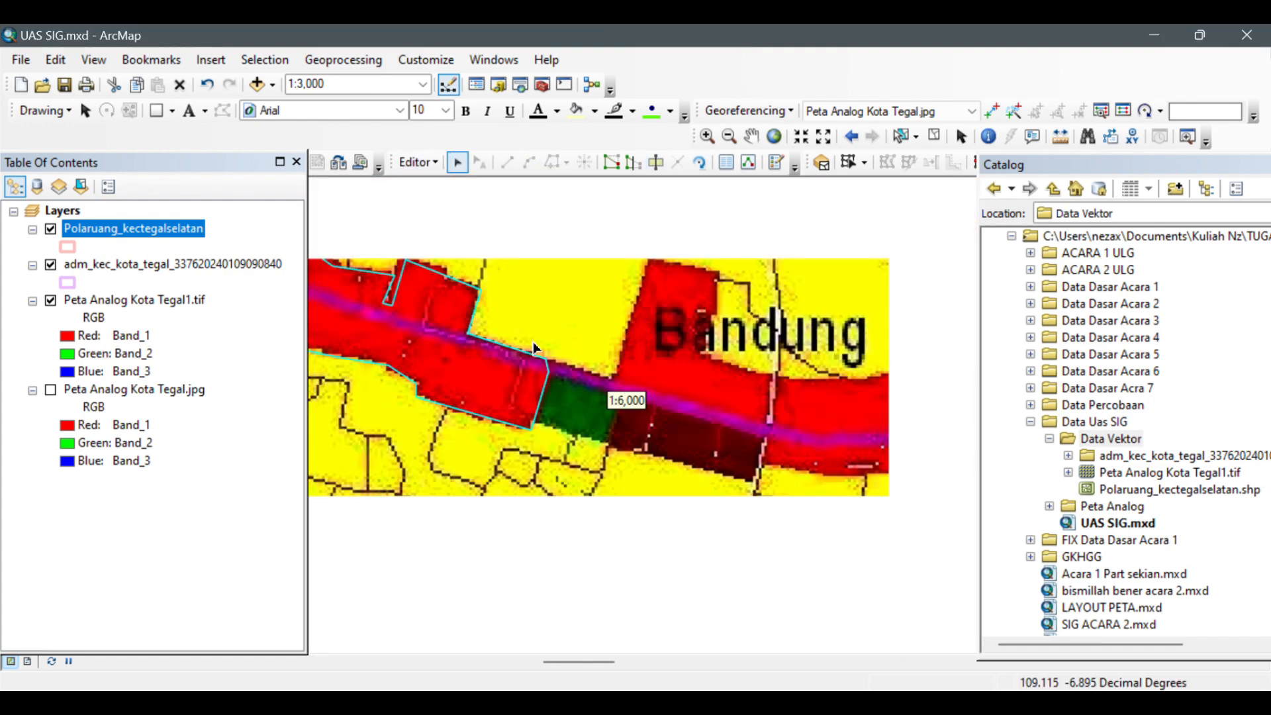
# - Select the district polygon and cut out the dark green parcel between the red and dark maroon zones near Bandung
pyautogui.scroll(-1, 687, 420)
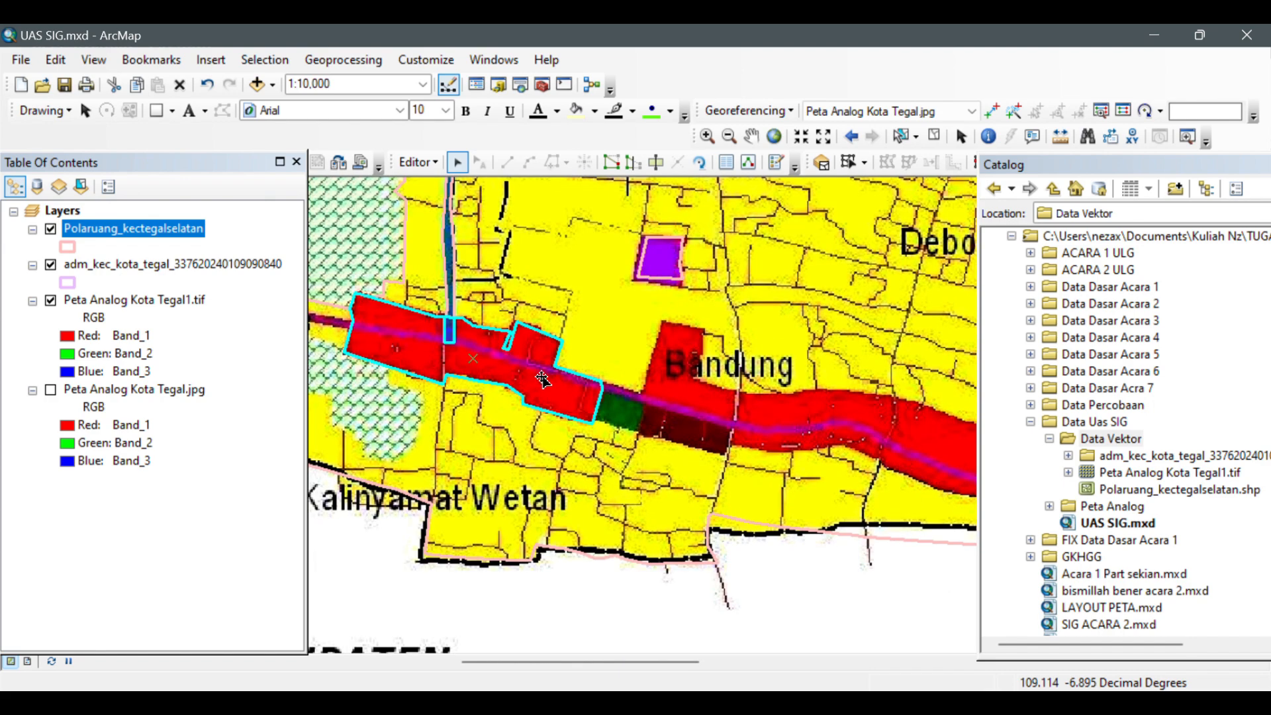
pyautogui.click(745, 433)
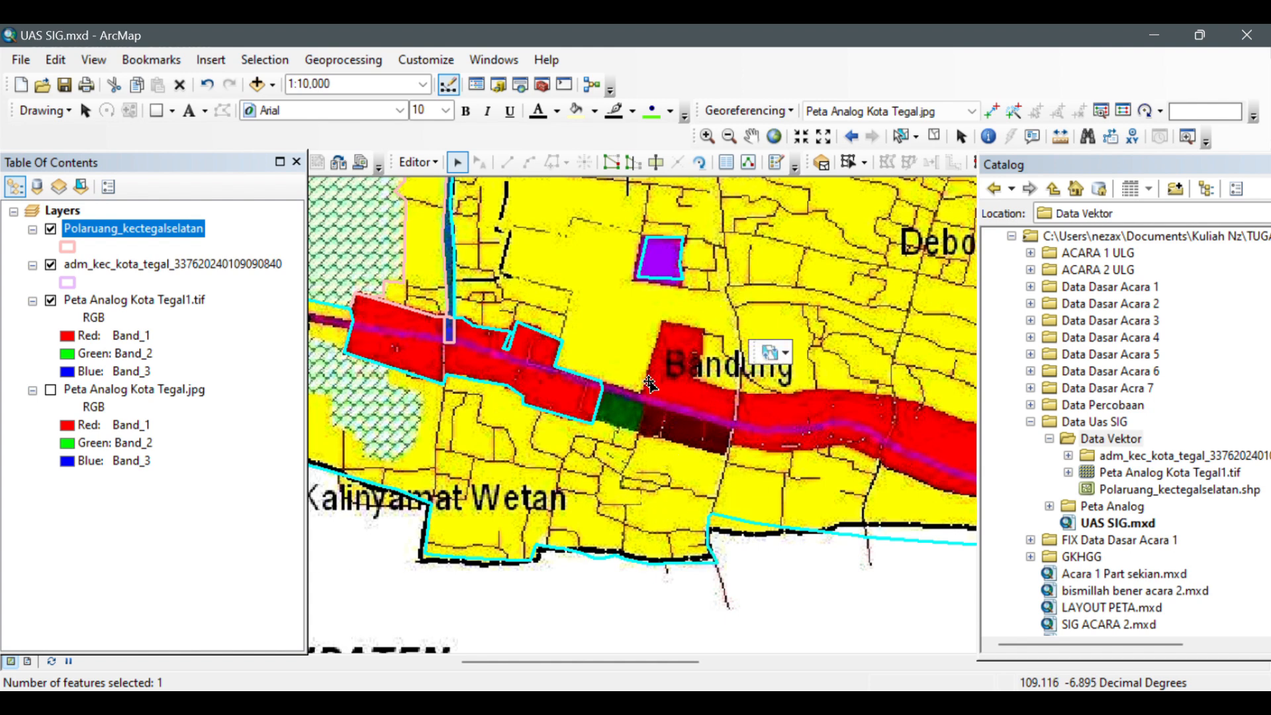
pyautogui.click(656, 165)
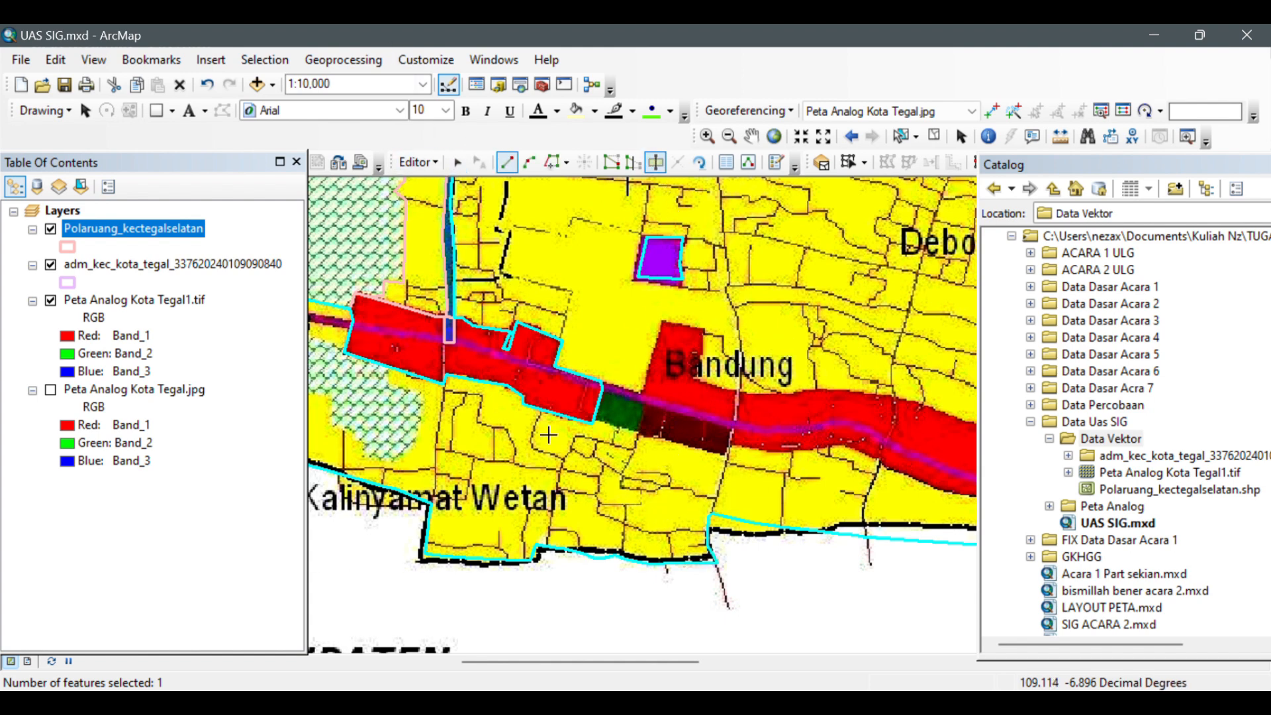
pyautogui.scroll(-4, 603, 405)
pyautogui.click(570, 405)
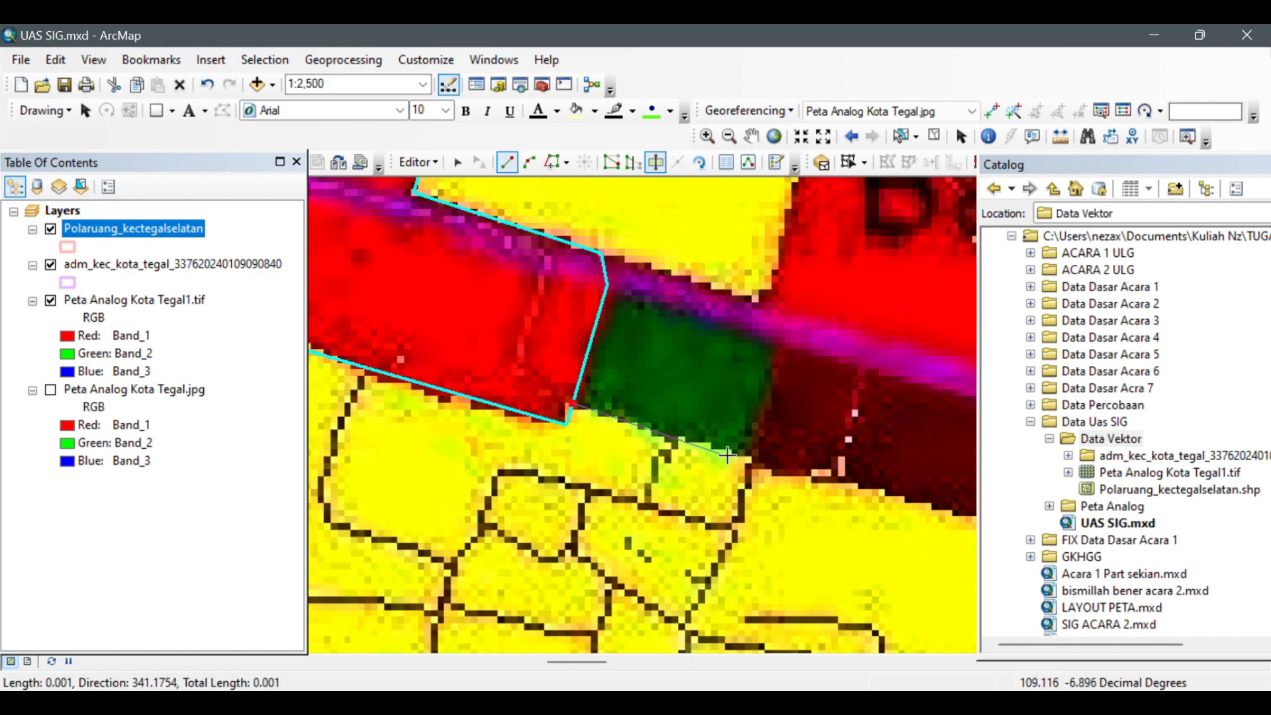
pyautogui.click(749, 454)
pyautogui.click(778, 342)
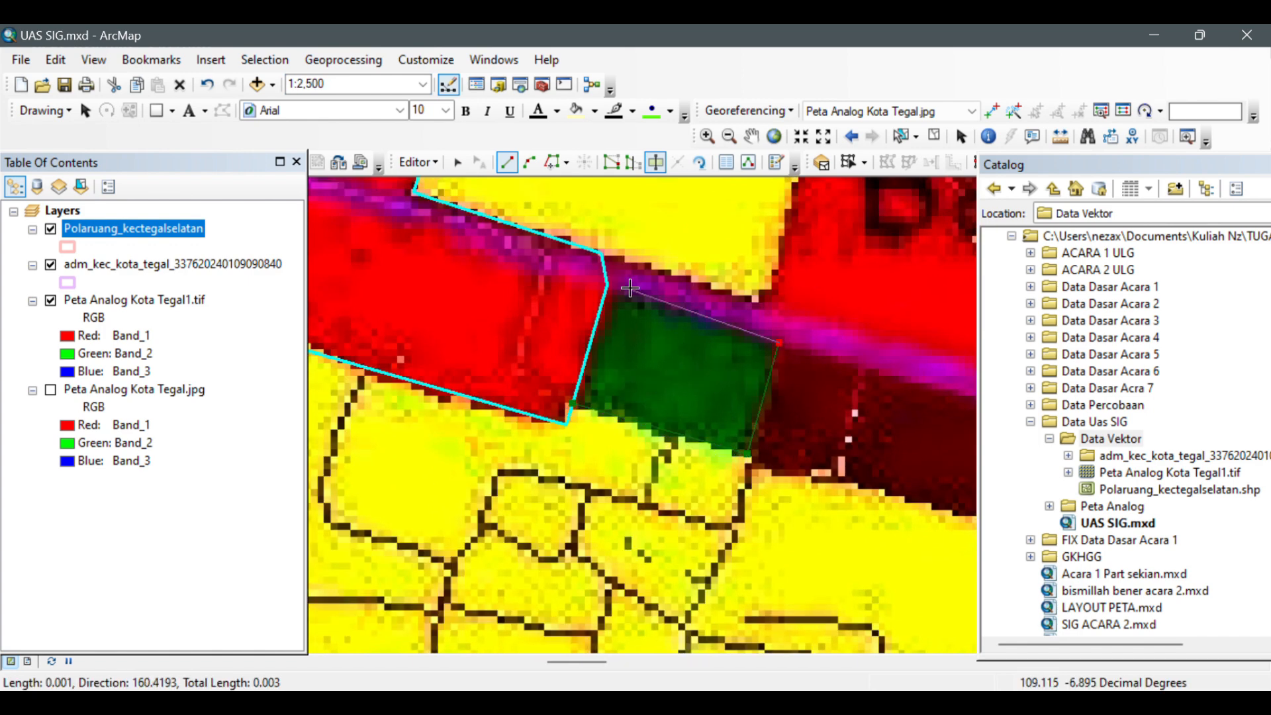
pyautogui.click(607, 285)
pyautogui.doubleClick(562, 274)
# - Cut out the dark maroon parcel directly east of the green parcel, following its outline
pyautogui.moveTo(761, 407); pyautogui.dragTo(386, 311)
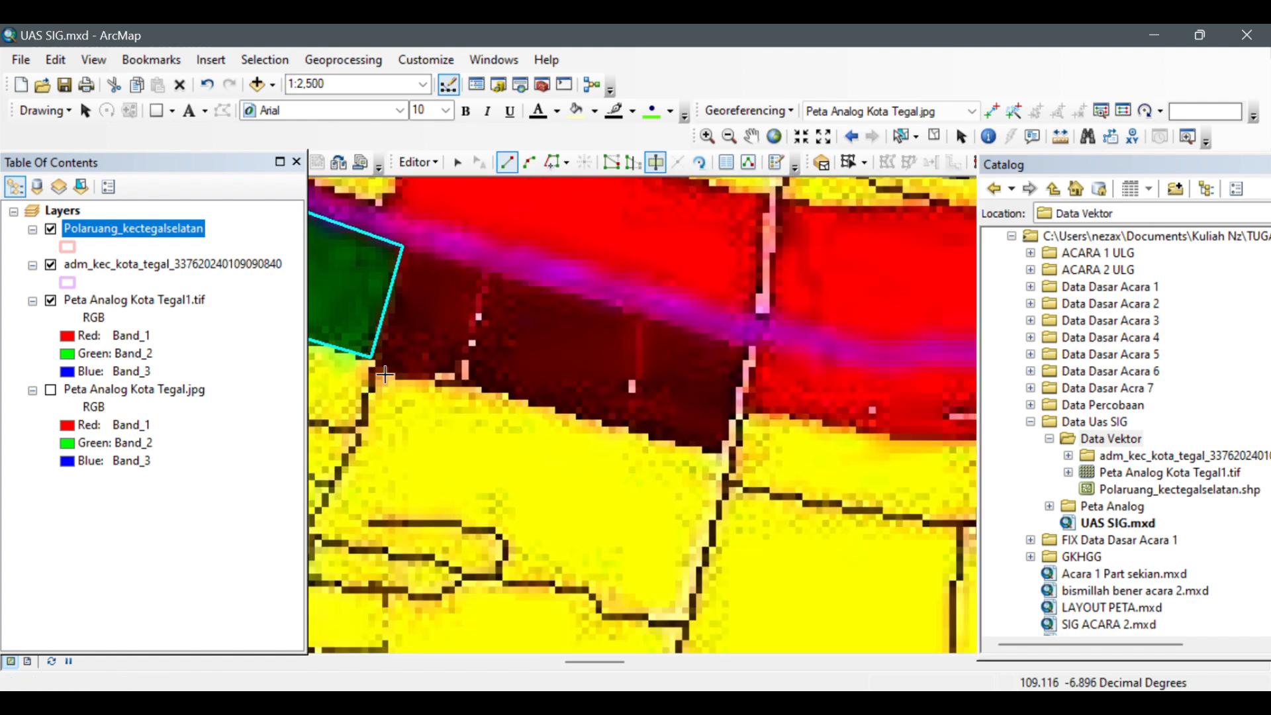
pyautogui.click(383, 372)
pyautogui.click(618, 429)
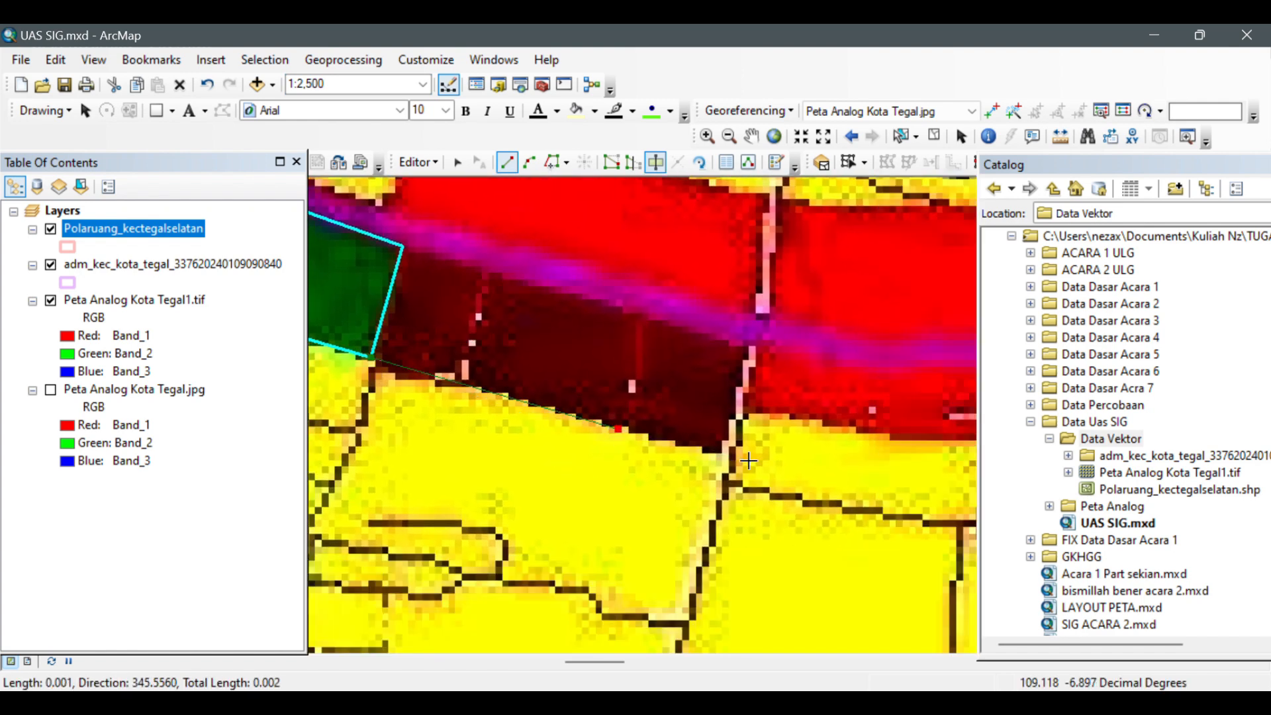
pyautogui.click(724, 450)
pyautogui.click(543, 285)
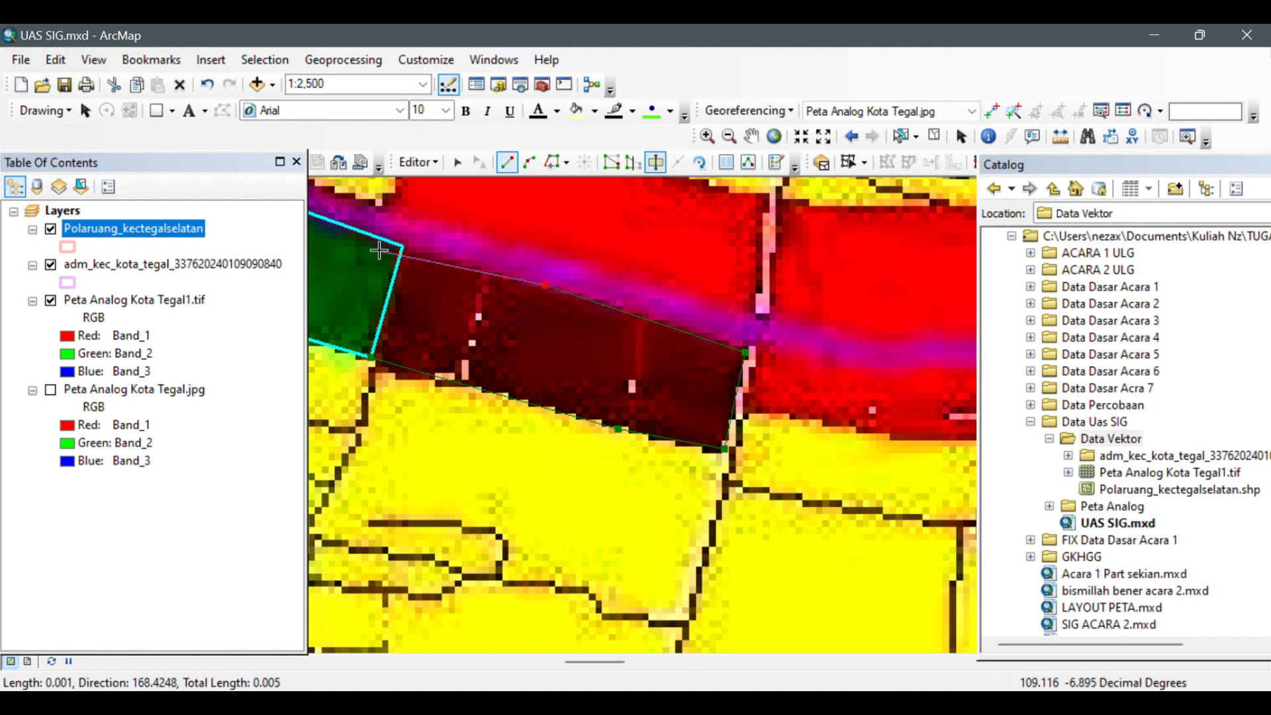
pyautogui.doubleClick(401, 255)
# - Start cutting the red zone at the green parcel, tracing its northern edge around the Bandung block to the inner corner south of Debong Kidul
pyautogui.scroll(-2, 491, 395)
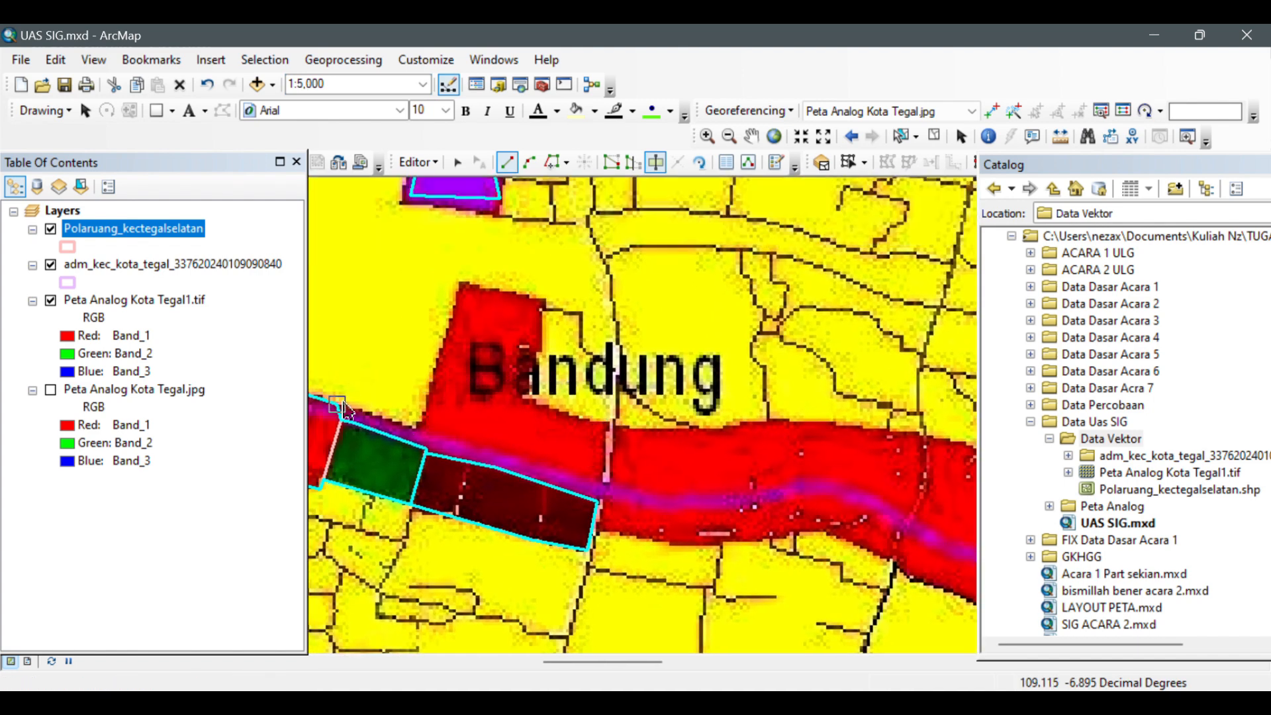
pyautogui.click(342, 404)
pyautogui.click(424, 427)
pyautogui.click(462, 281)
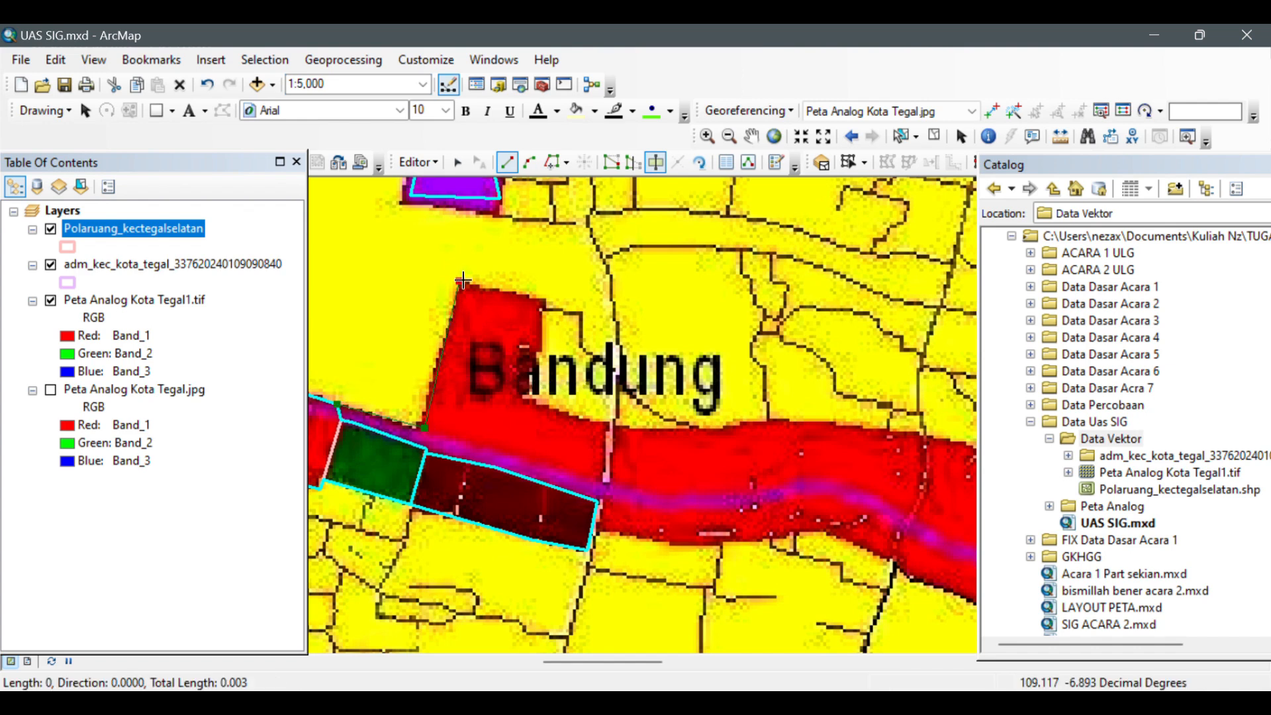
pyautogui.click(525, 395)
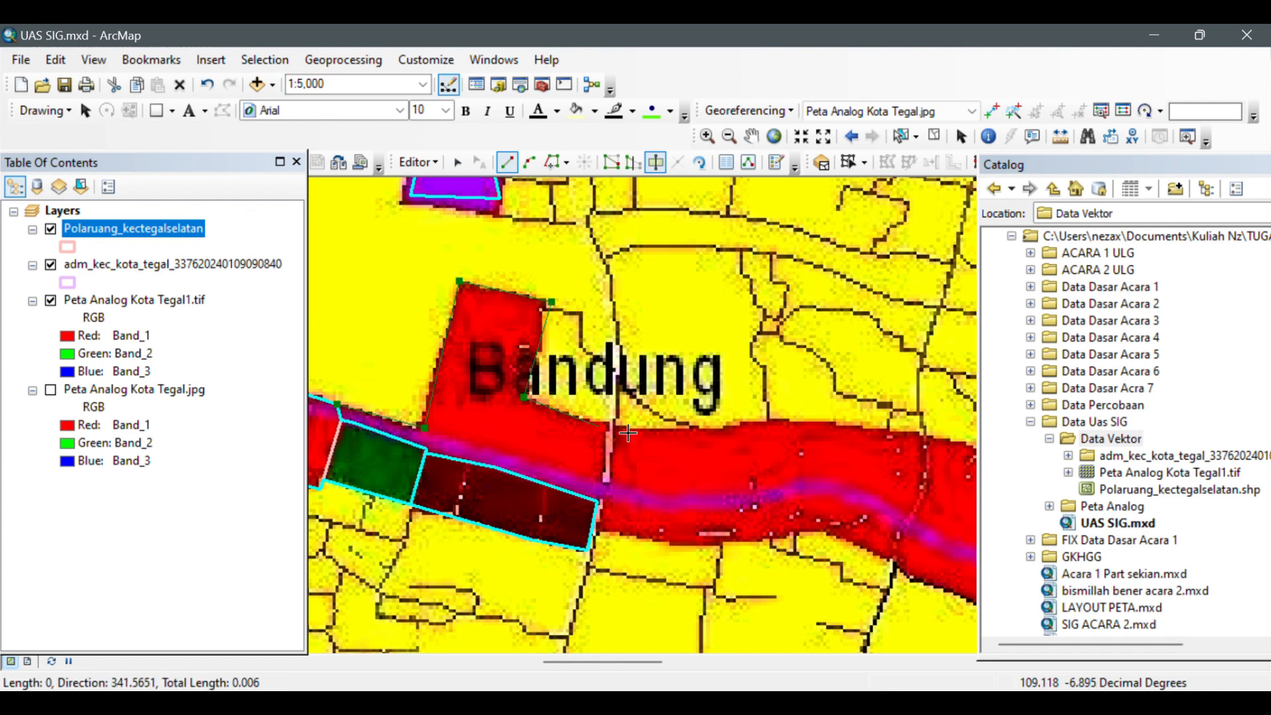
pyautogui.click(737, 435)
pyautogui.moveTo(738, 435); pyautogui.dragTo(417, 448)
pyautogui.click(467, 435)
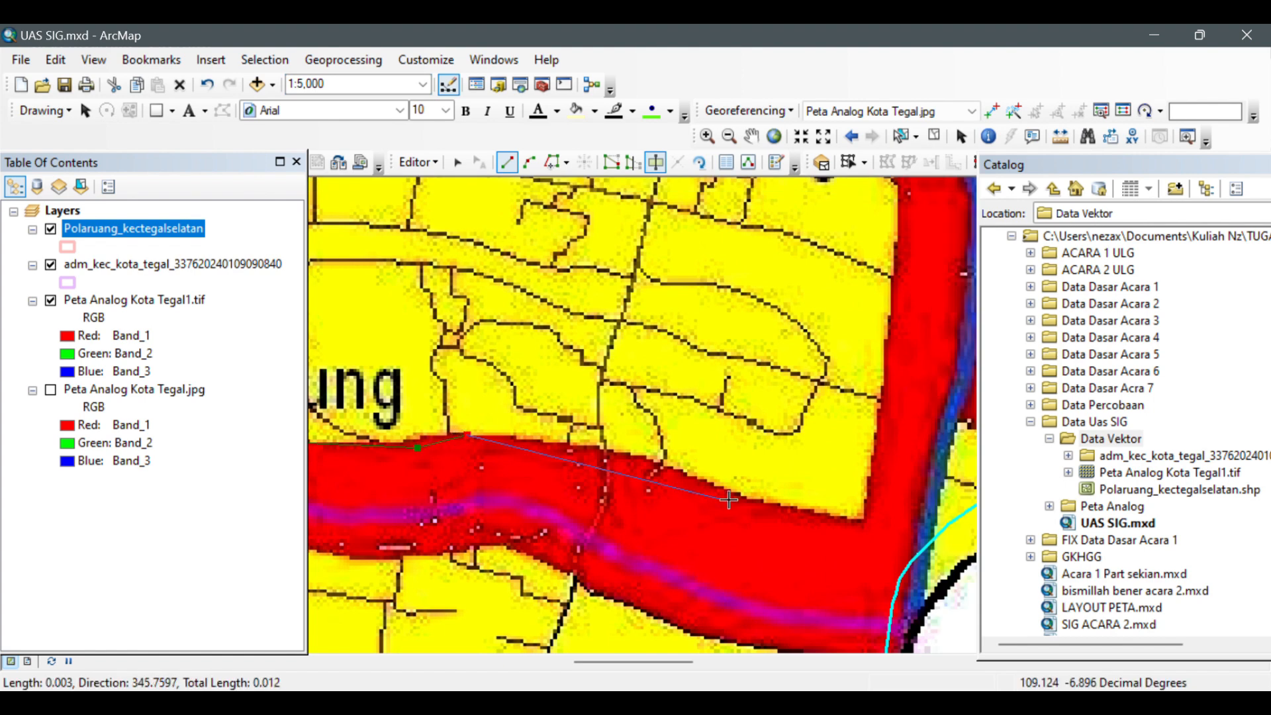
pyautogui.click(868, 518)
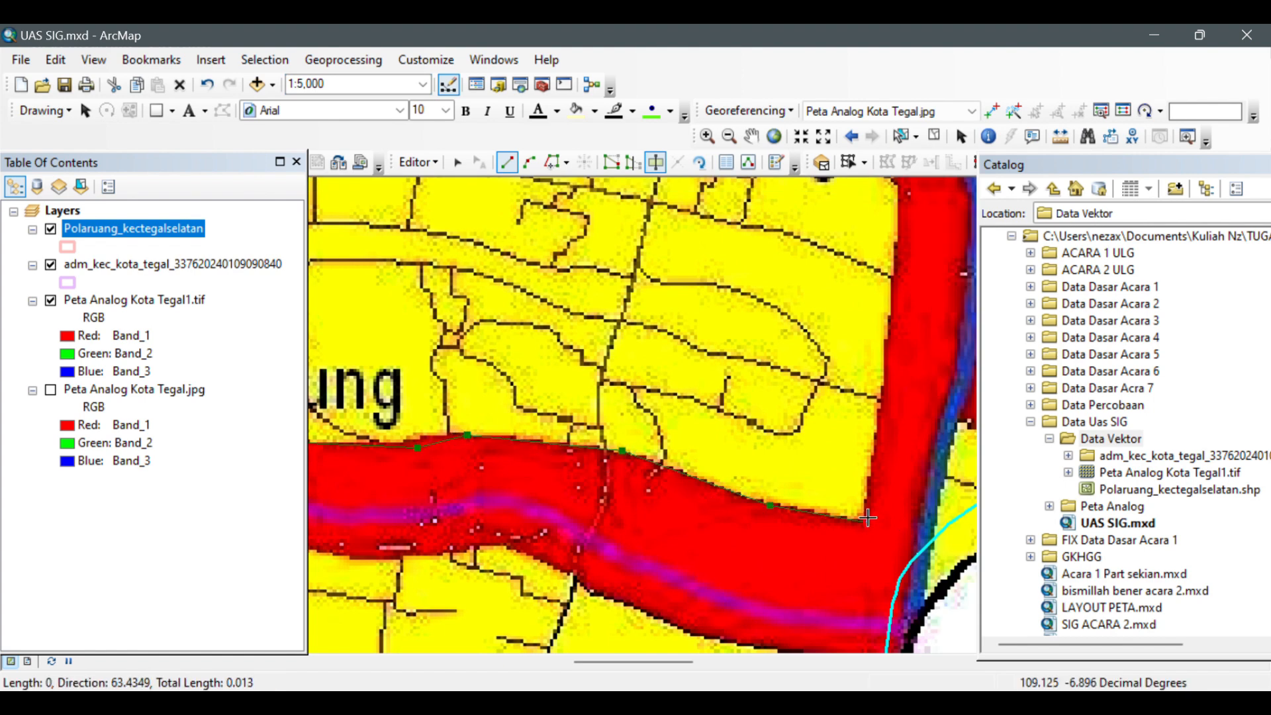
pyautogui.click(881, 375)
# - Continue the cut line north along the western edge of the red corridor, past Debong Kidul to the zone at the railway
pyautogui.scroll(-3, 881, 375)
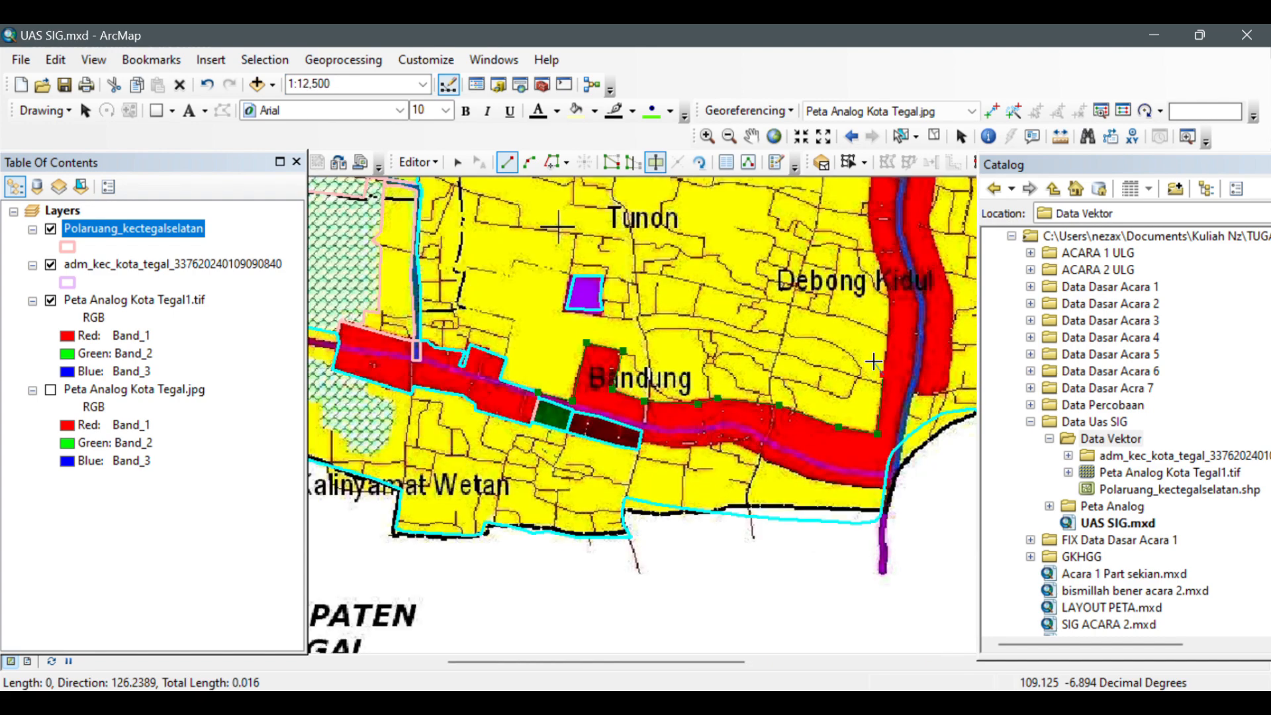
pyautogui.moveTo(871, 361); pyautogui.dragTo(770, 567)
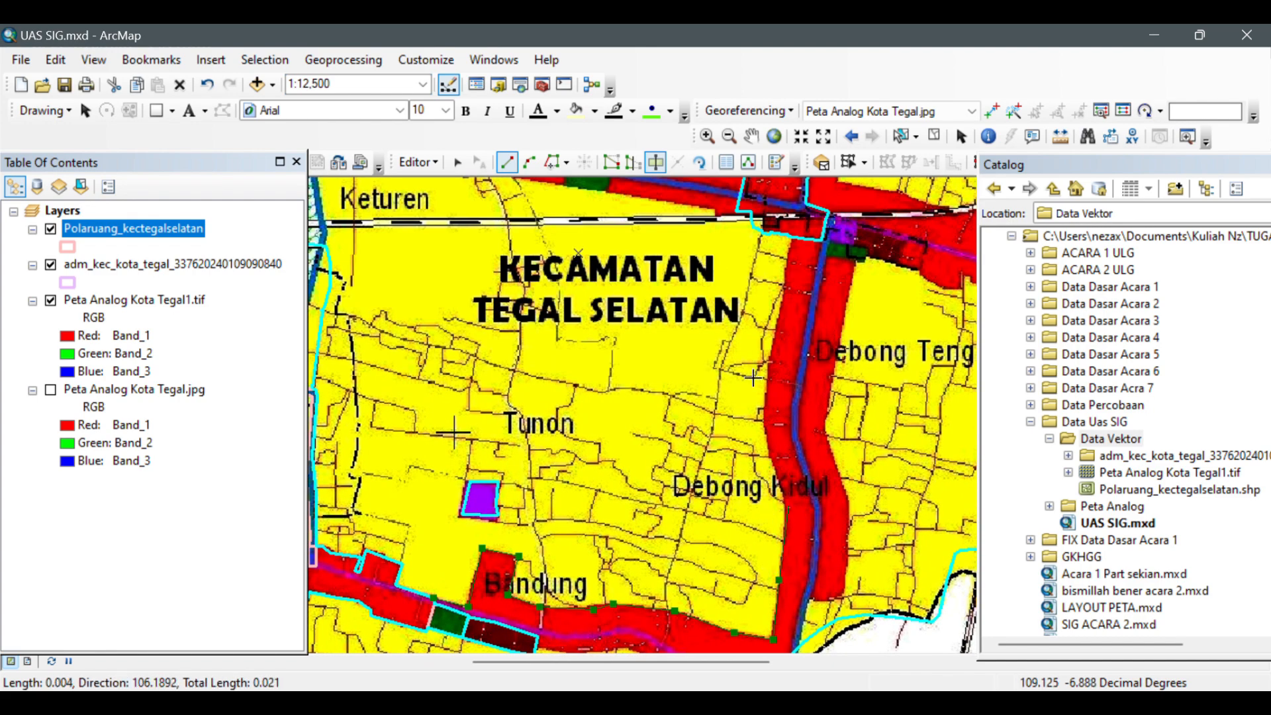
pyautogui.click(773, 463)
pyautogui.click(767, 444)
pyautogui.click(766, 416)
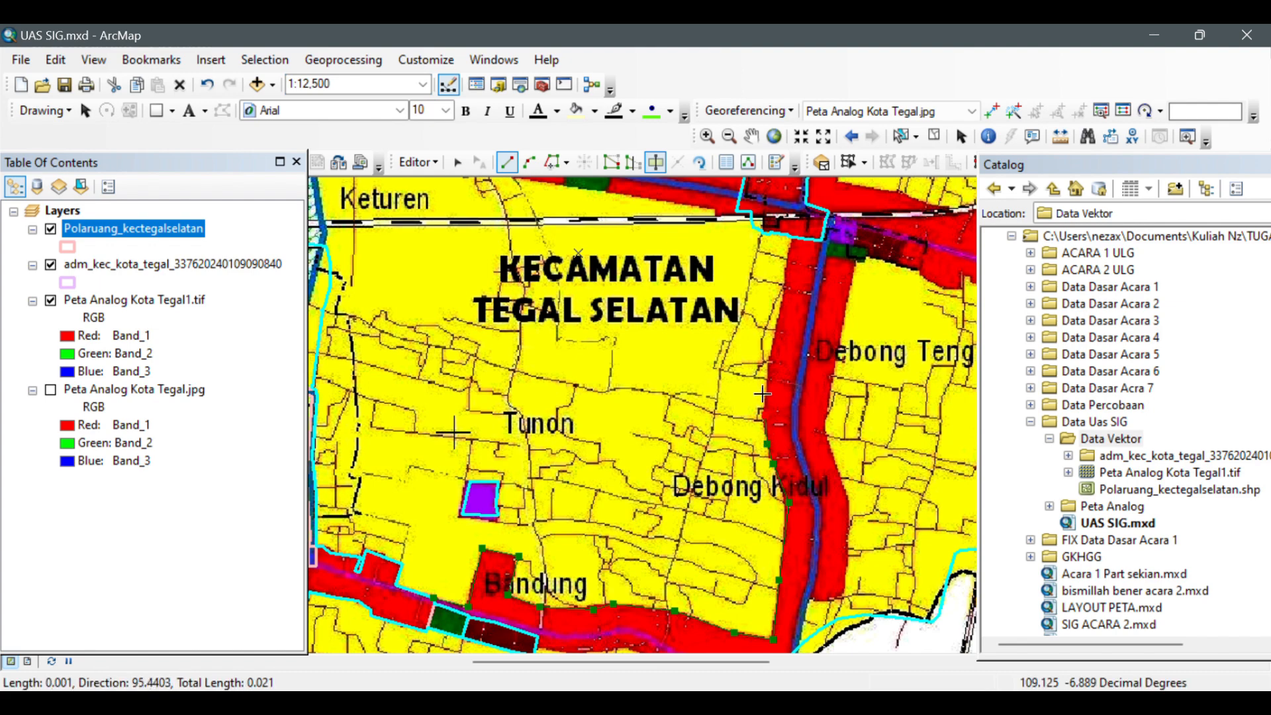
pyautogui.click(765, 386)
pyautogui.click(779, 356)
pyautogui.click(780, 356)
pyautogui.click(791, 249)
pyautogui.click(802, 219)
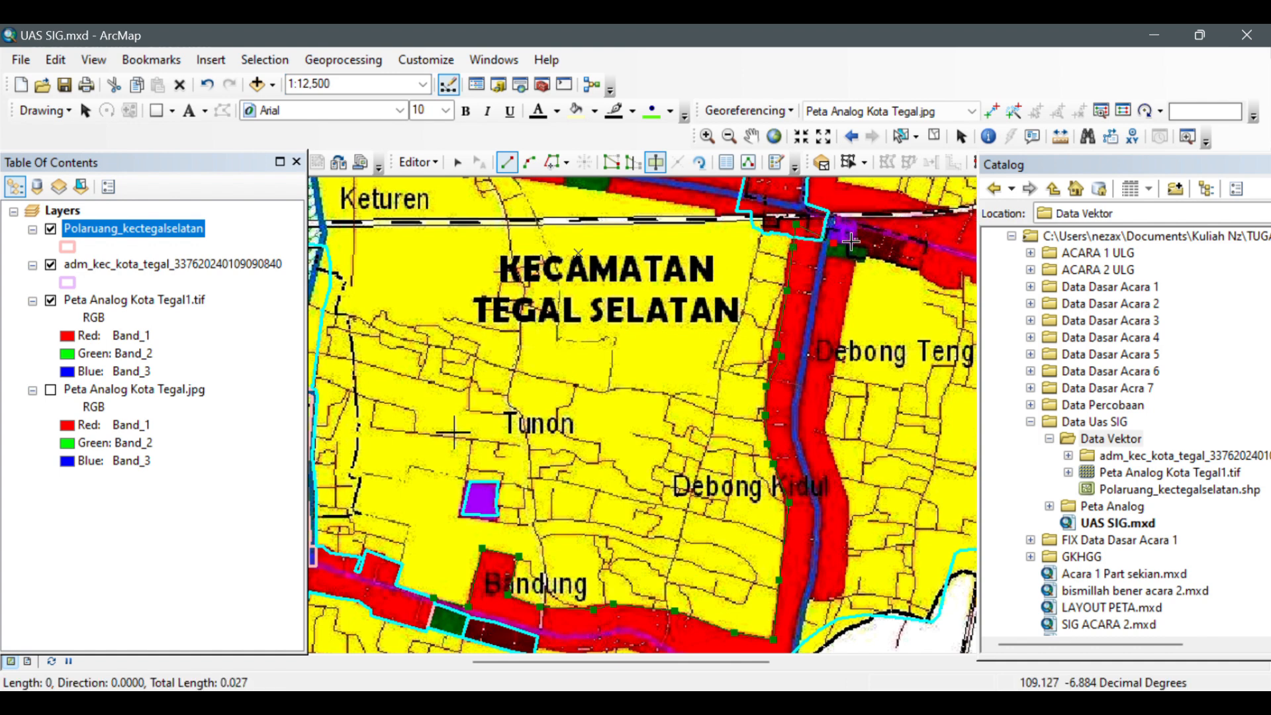
# - Trace the eastern edge of the red corridor south past Debong Kidul, ending at the blue canal below the corridor's end
pyautogui.click(823, 421)
pyautogui.click(839, 472)
pyautogui.click(851, 521)
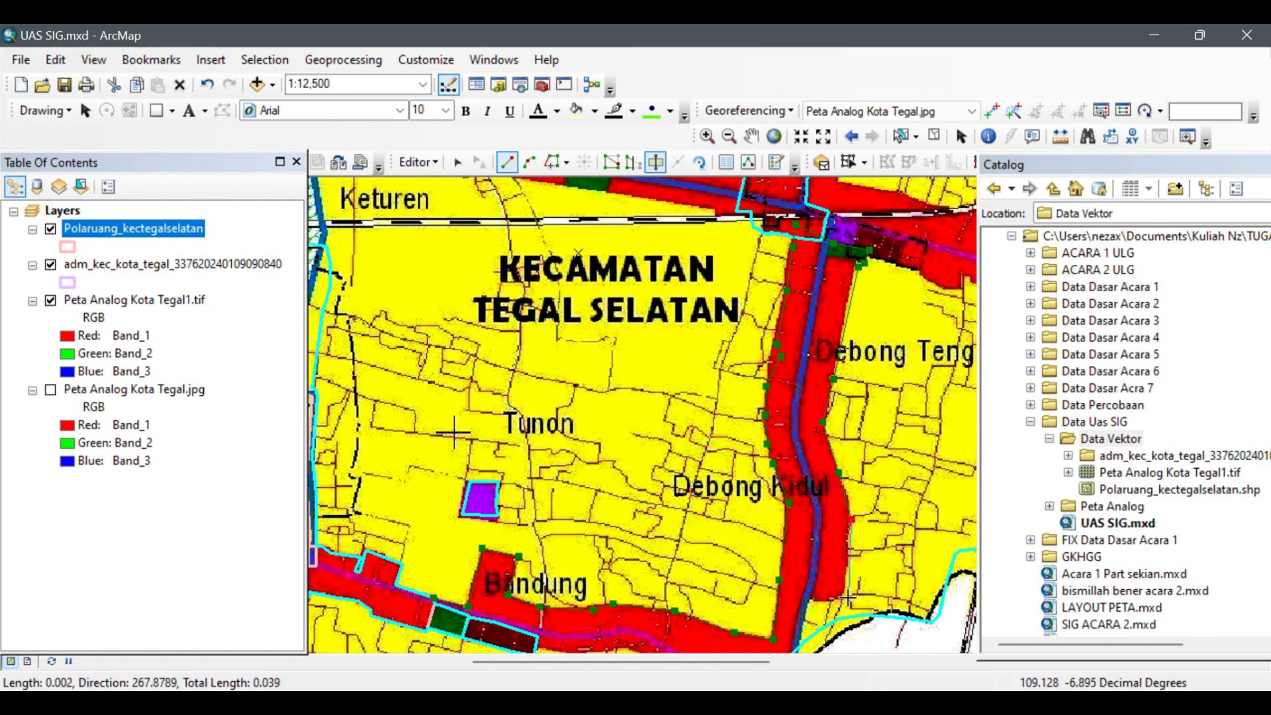
pyautogui.moveTo(813, 601); pyautogui.dragTo(857, 429)
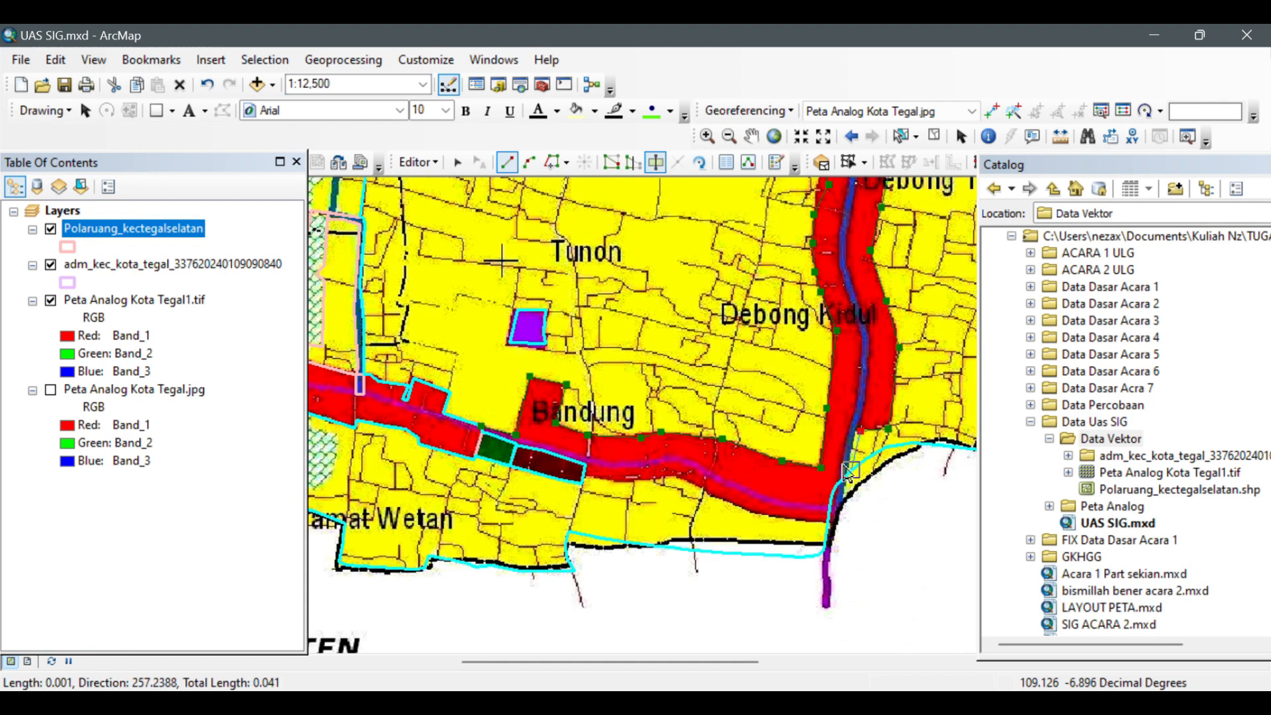
pyautogui.click(853, 429)
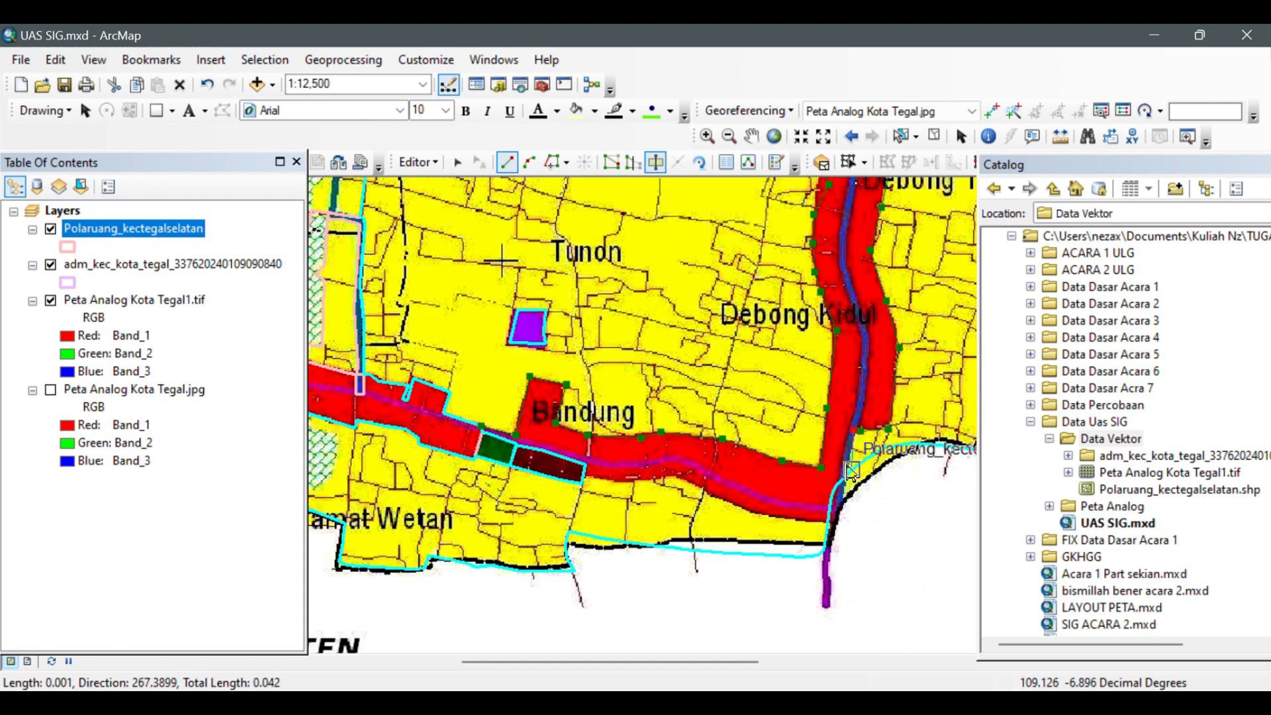
# - Complete the red zone cut by tracing along the district boundary and the zone's southern edge back to the dark maroon parcel
pyautogui.click(851, 471)
pyautogui.click(838, 519)
pyautogui.click(795, 523)
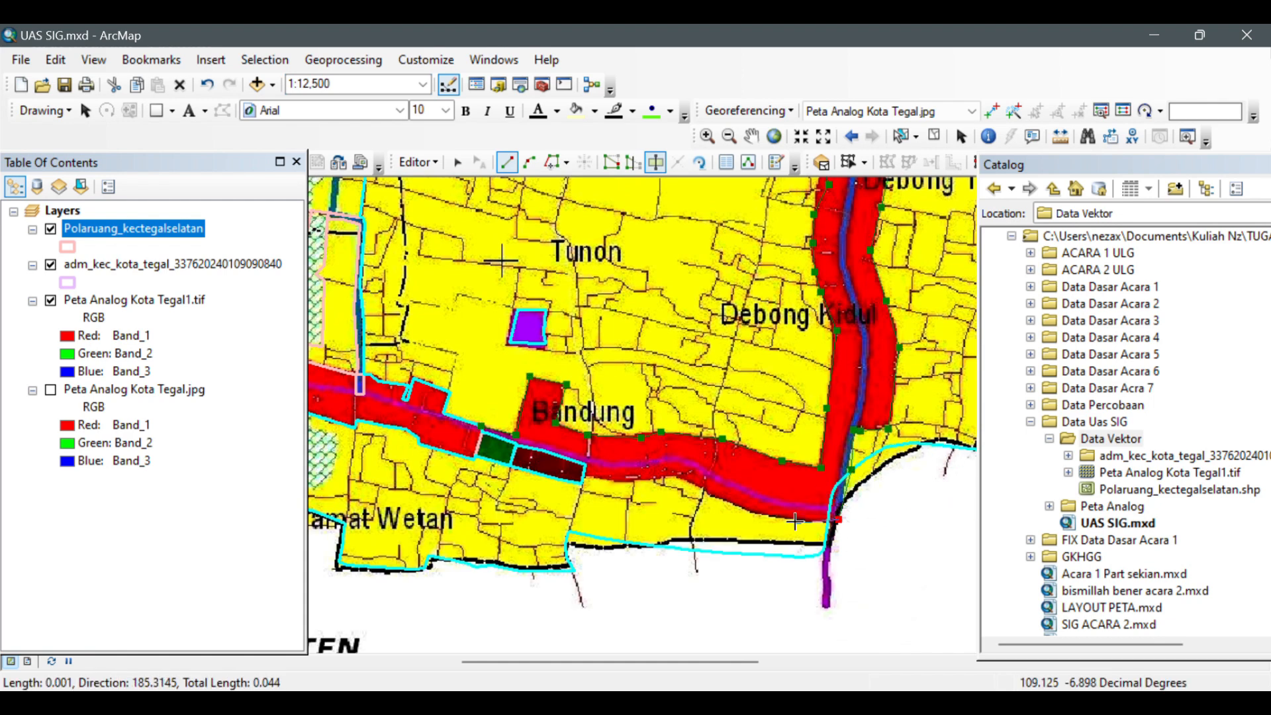
pyautogui.click(736, 511)
pyautogui.click(695, 485)
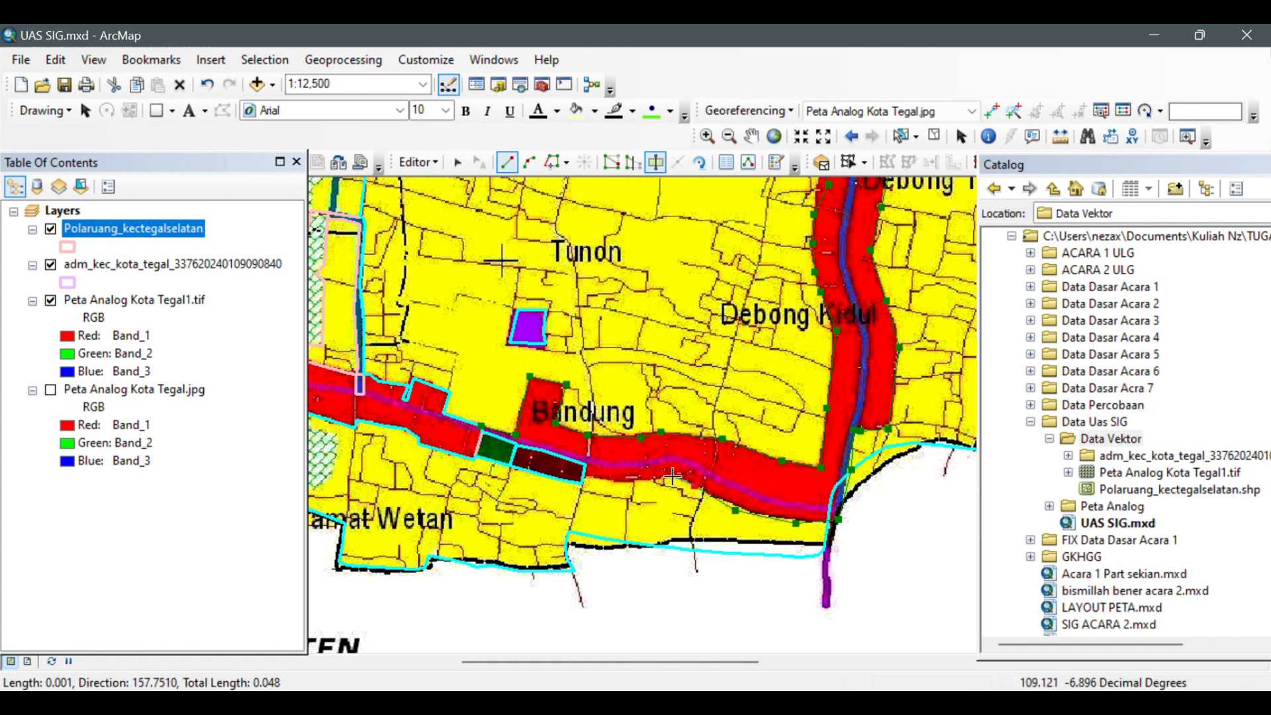
pyautogui.click(672, 477)
pyautogui.click(643, 484)
pyautogui.doubleClick(584, 468)
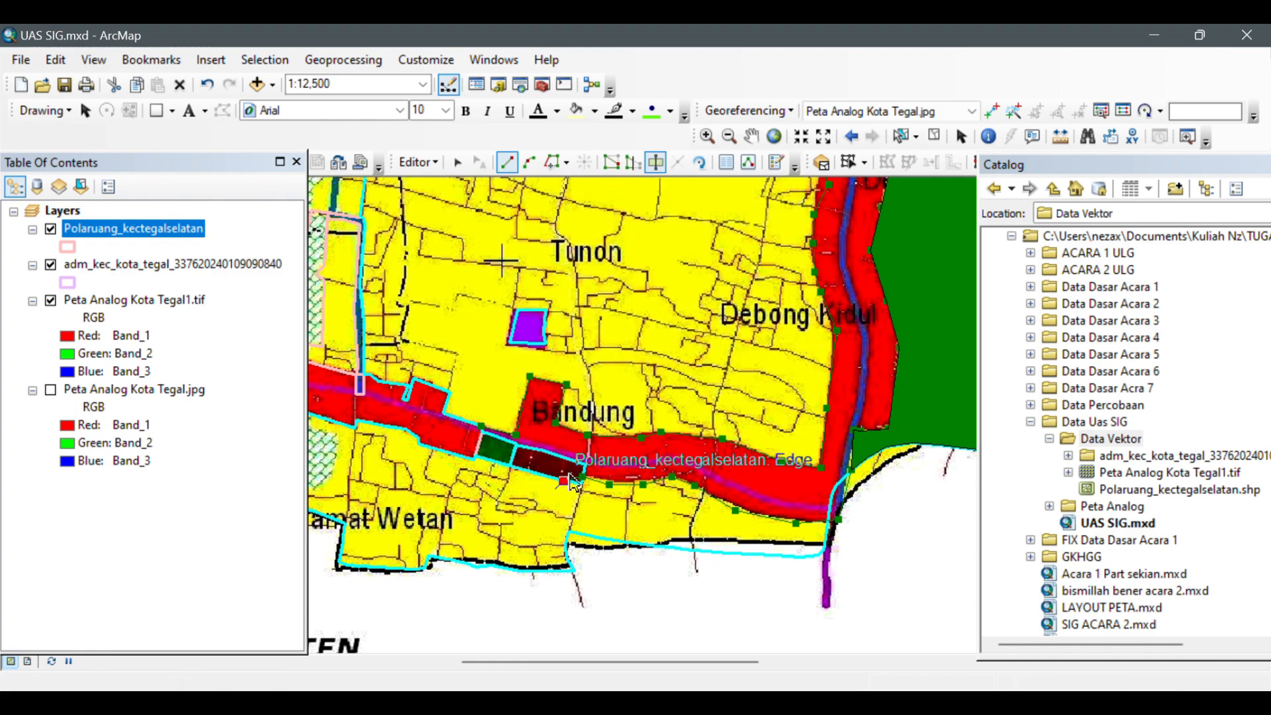
# - Save the edits made to the land-use polygons and stop editing
pyautogui.scroll(3, 649, 516)
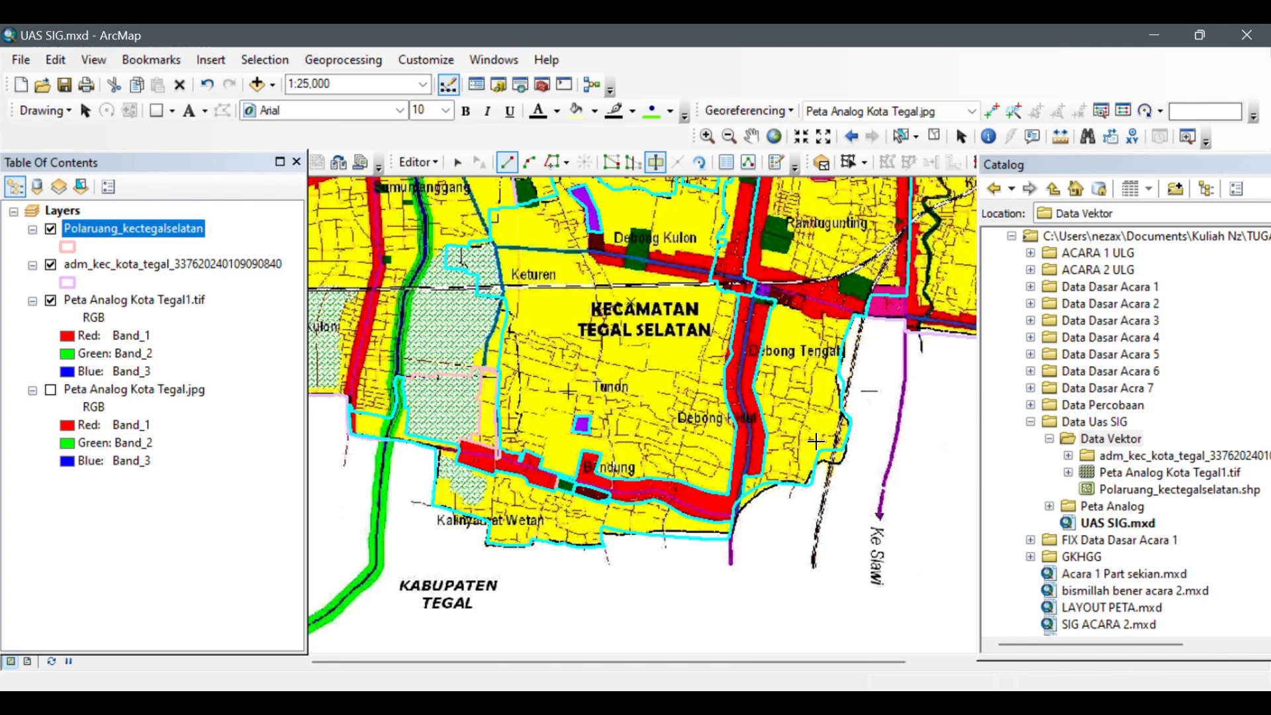
pyautogui.scroll(-3, 732, 329)
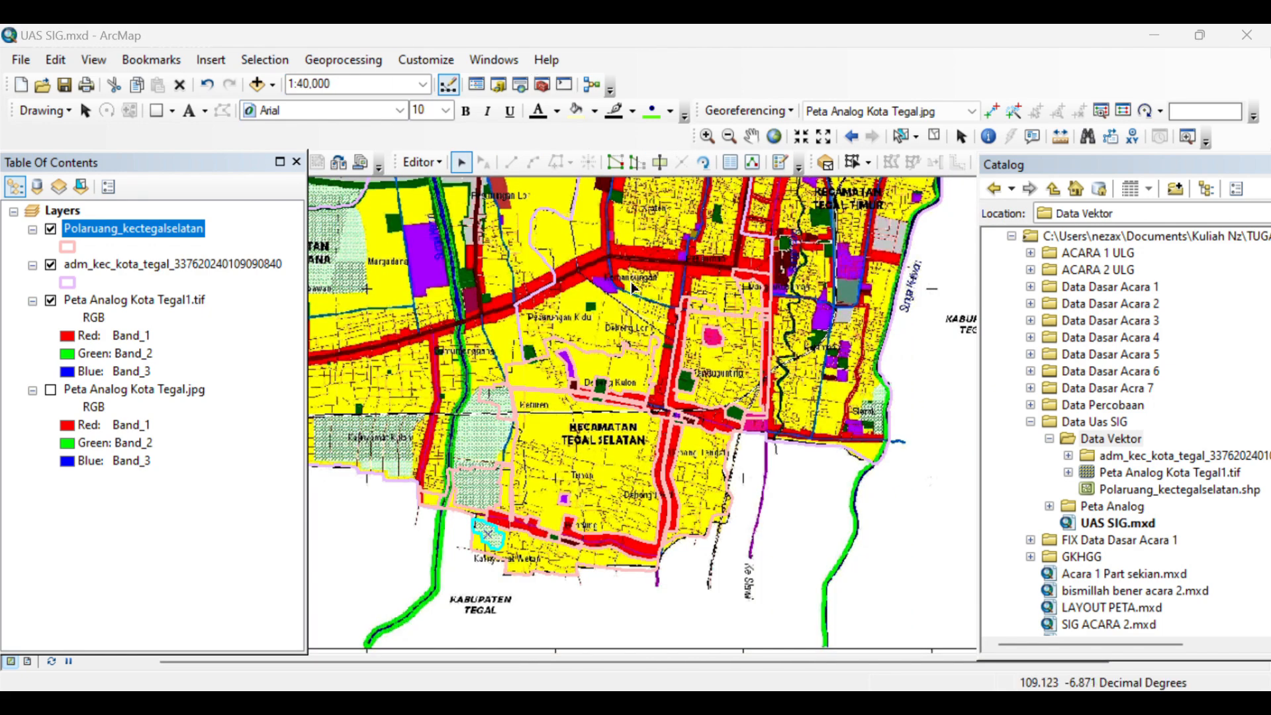
pyautogui.scroll(-2, 643, 472)
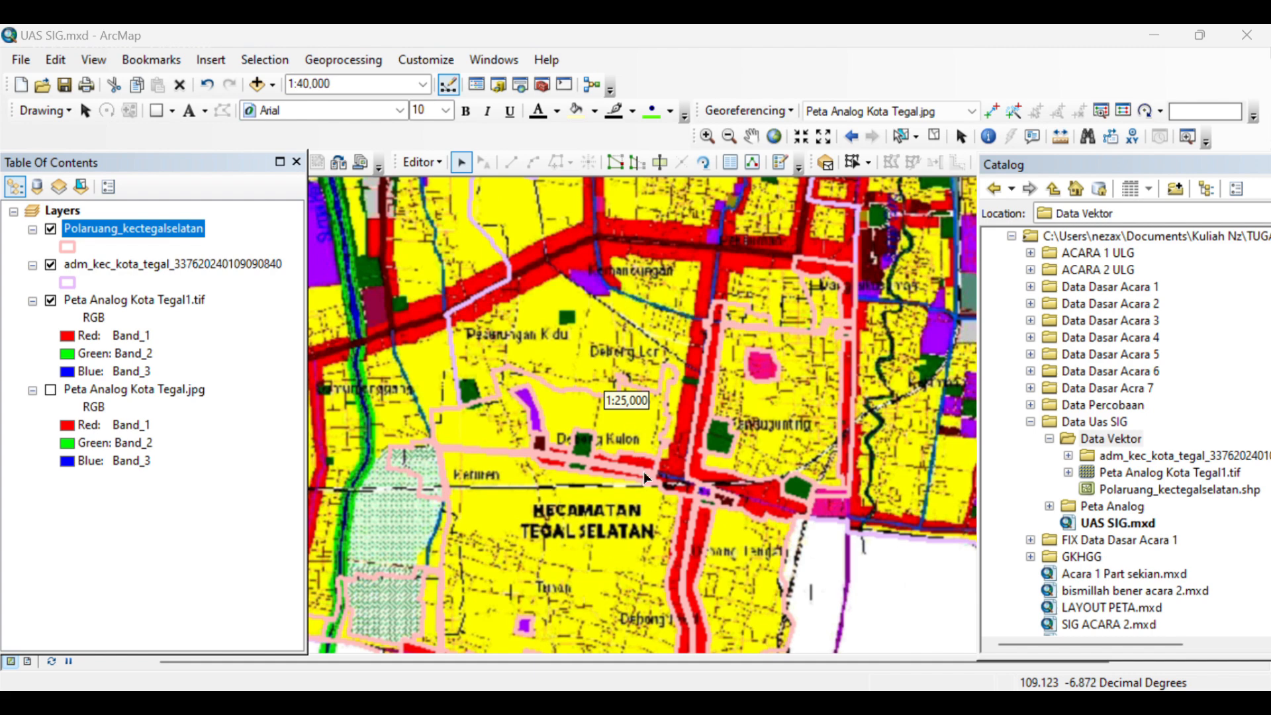
pyautogui.scroll(1, 775, 471)
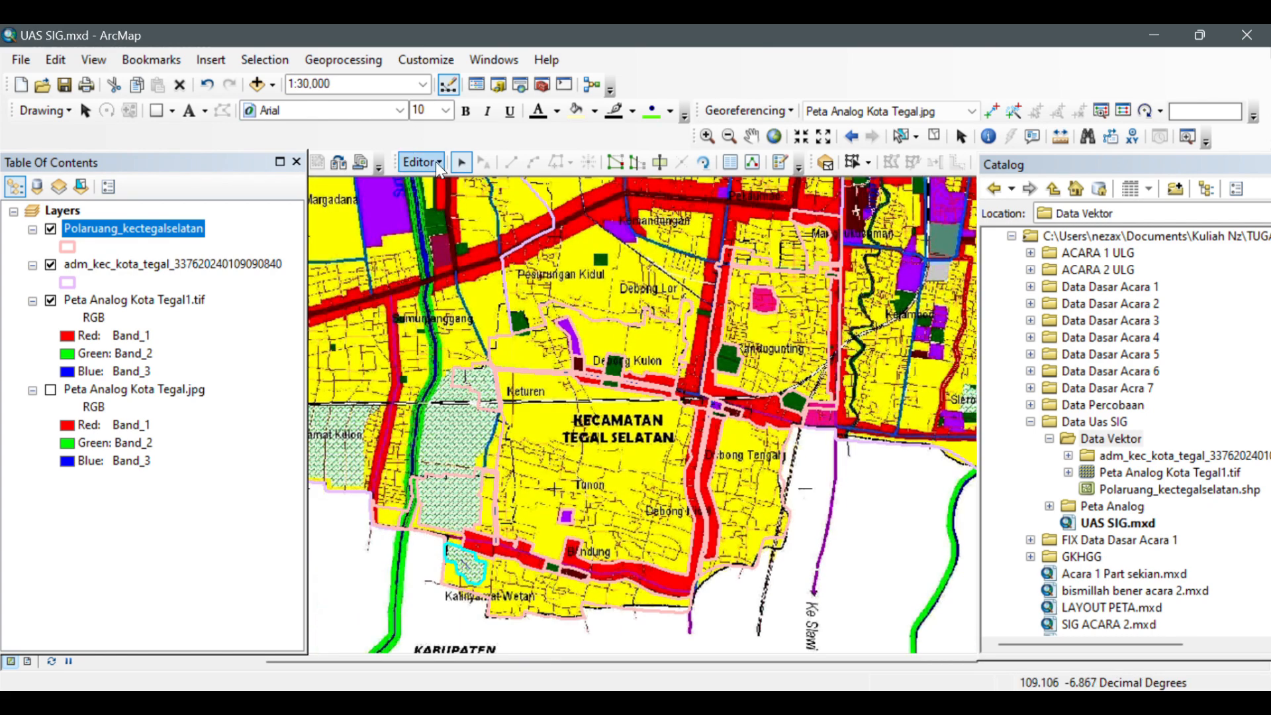
pyautogui.click(436, 161)
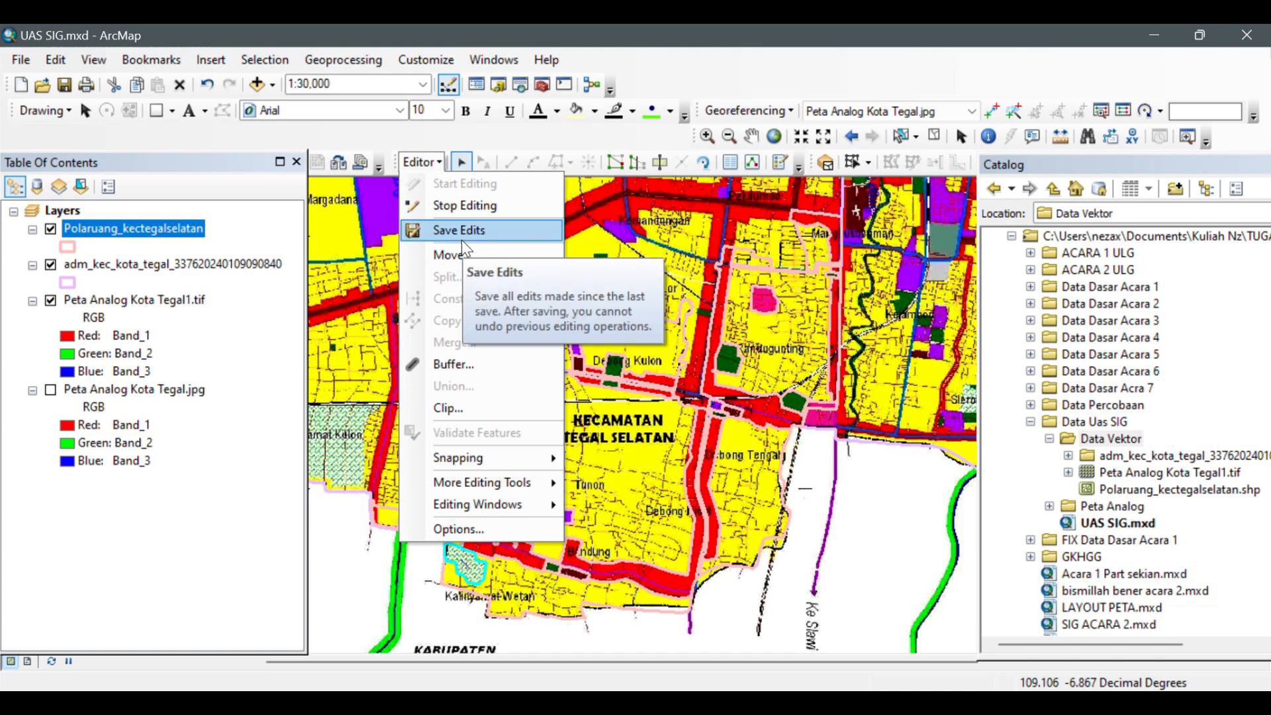
pyautogui.click(462, 240)
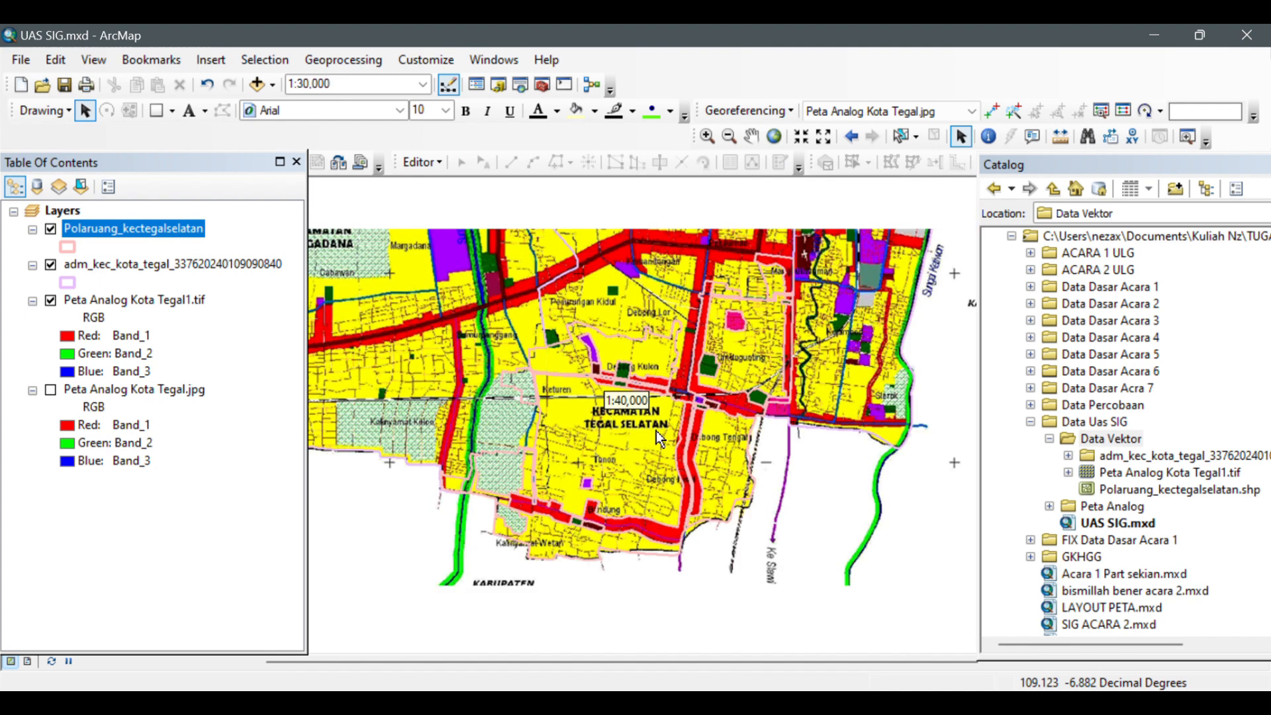
# - Open the attribute table of the Polaruang_kectegalselatan layer and reposition its window over the map
pyautogui.scroll(-1, 564, 361)
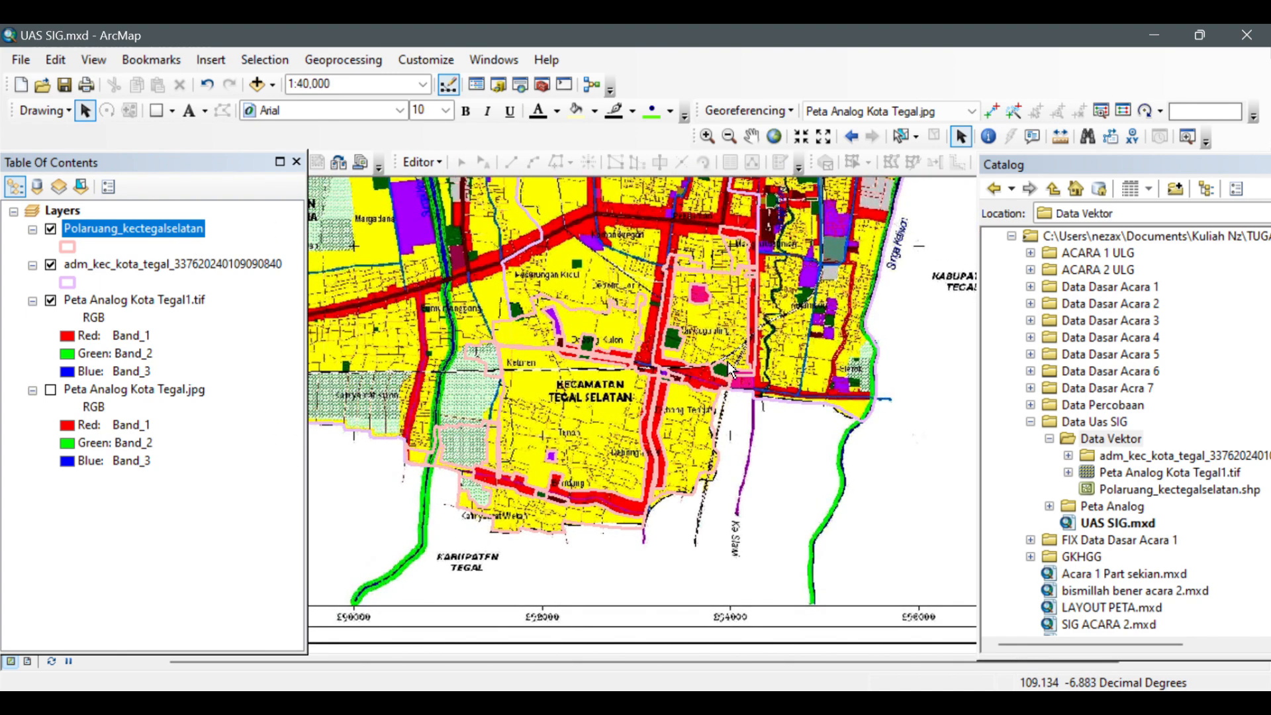
pyautogui.rightClick(101, 224)
pyautogui.click(248, 280)
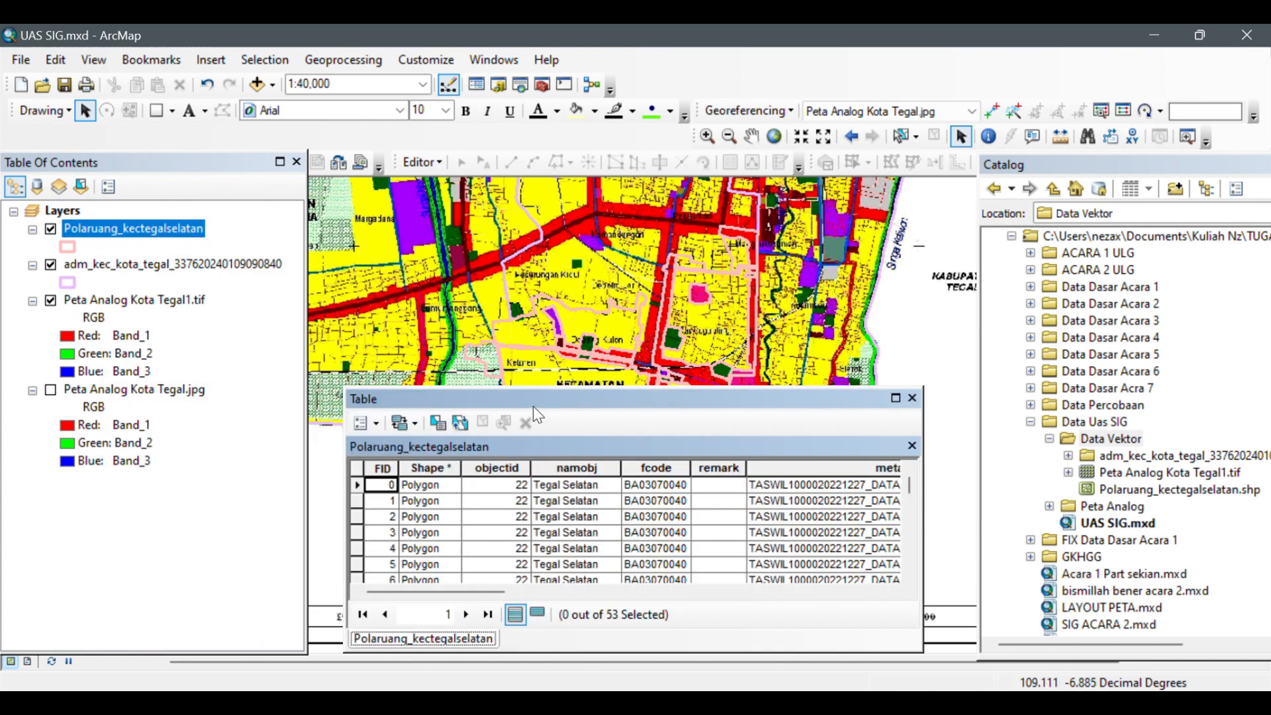
pyautogui.moveTo(534, 399); pyautogui.dragTo(505, 355)
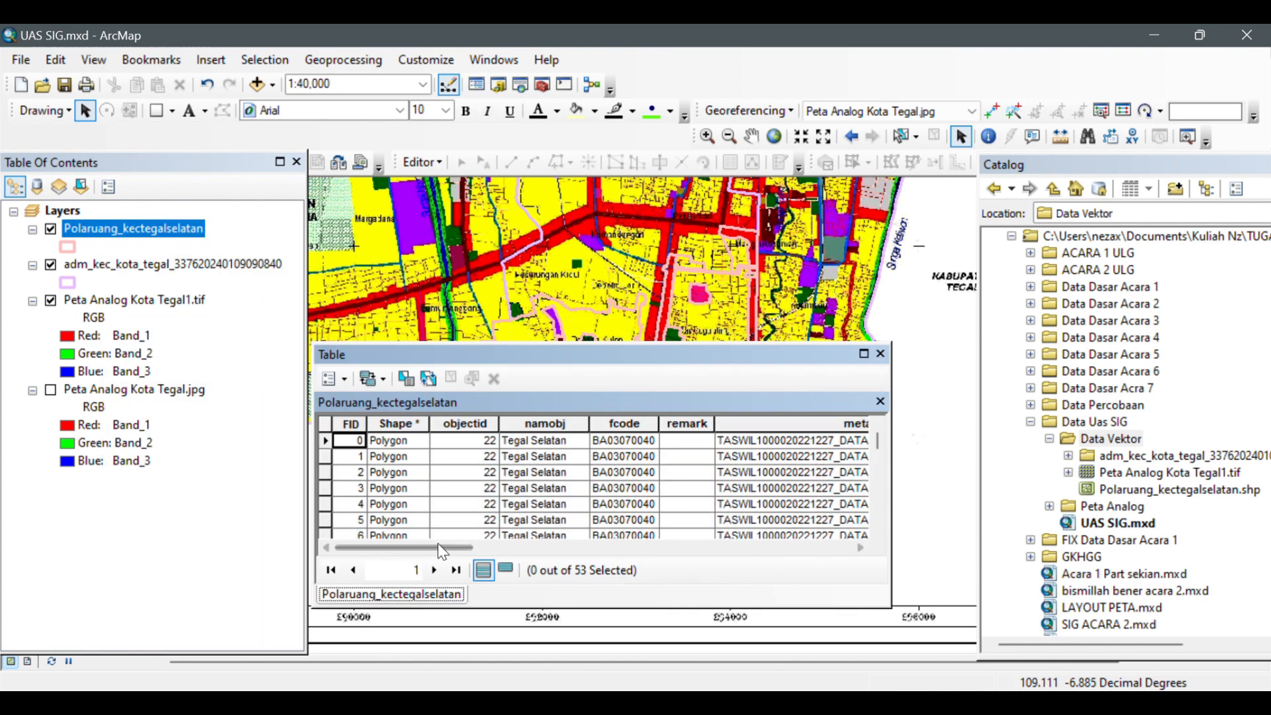
pyautogui.moveTo(438, 550); pyautogui.dragTo(359, 615)
pyautogui.moveTo(455, 342); pyautogui.dragTo(461, 369)
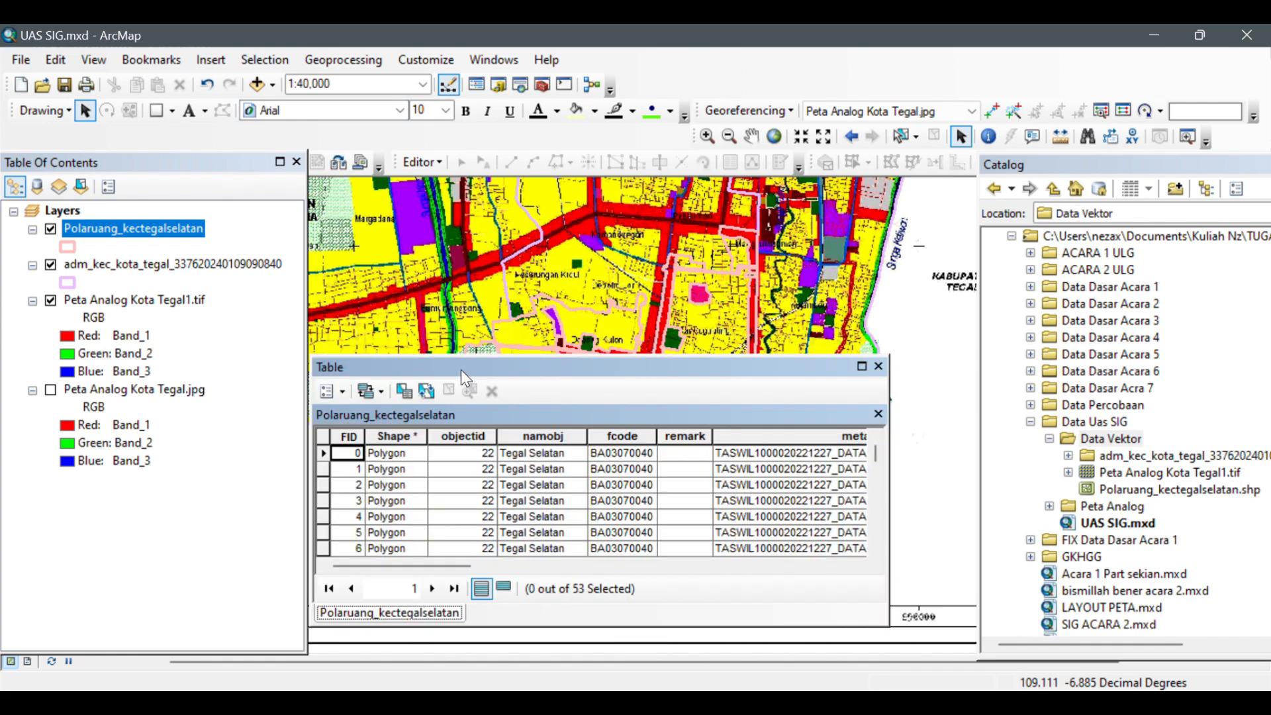
# - Add a text field named Pola_Ruang with length 50 to the Polaruang_kectegalselatan attribute table
pyautogui.click(344, 391)
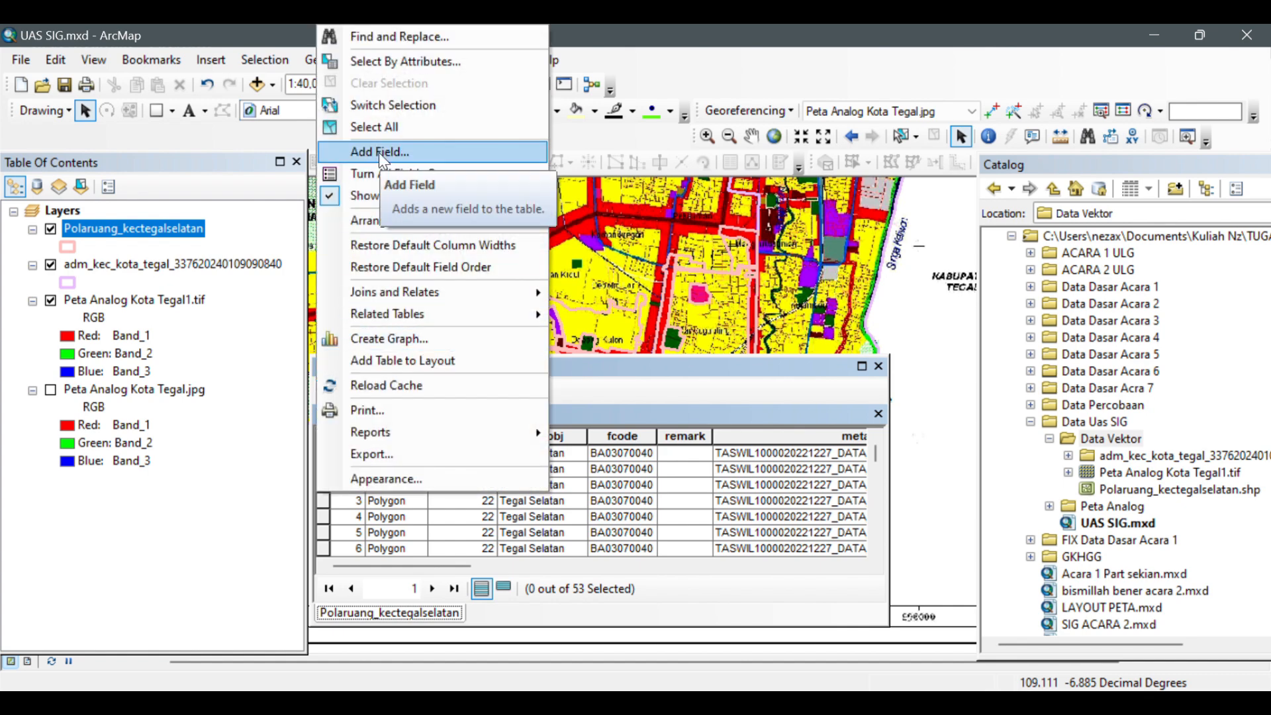
pyautogui.click(330, 394)
pyautogui.click(343, 393)
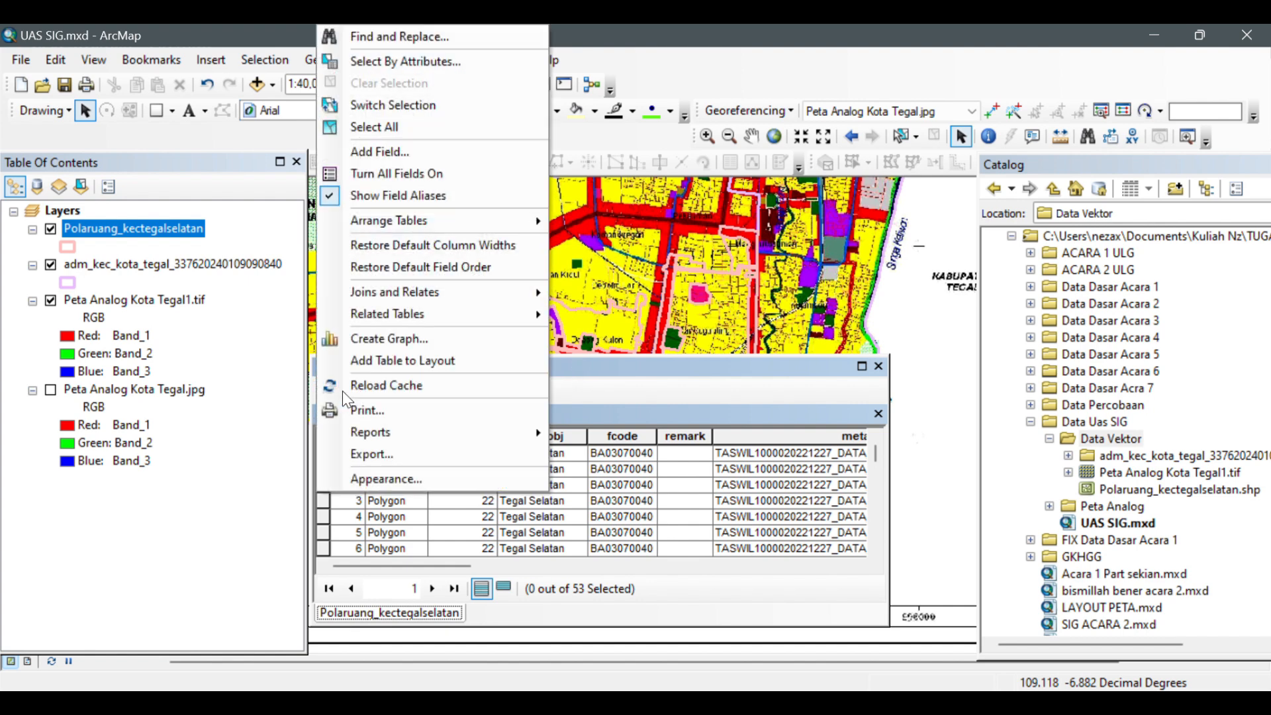
pyautogui.click(408, 158)
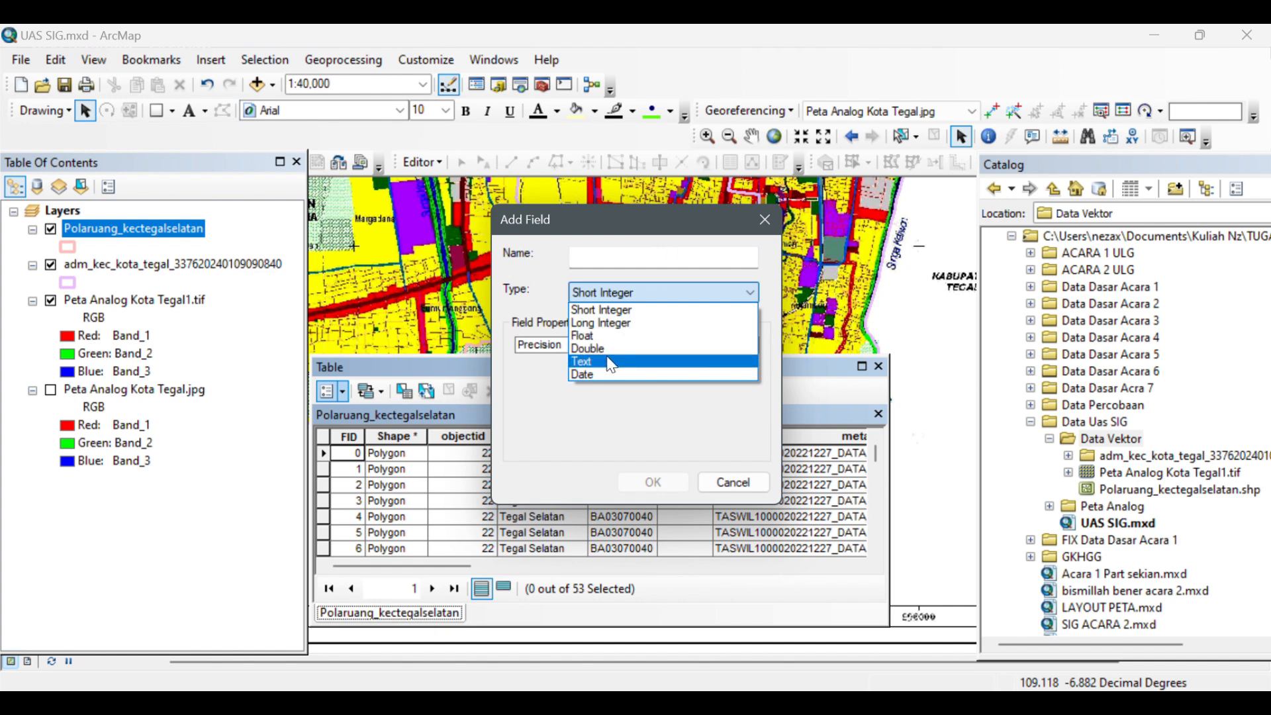
pyautogui.click(606, 361)
pyautogui.click(606, 264)
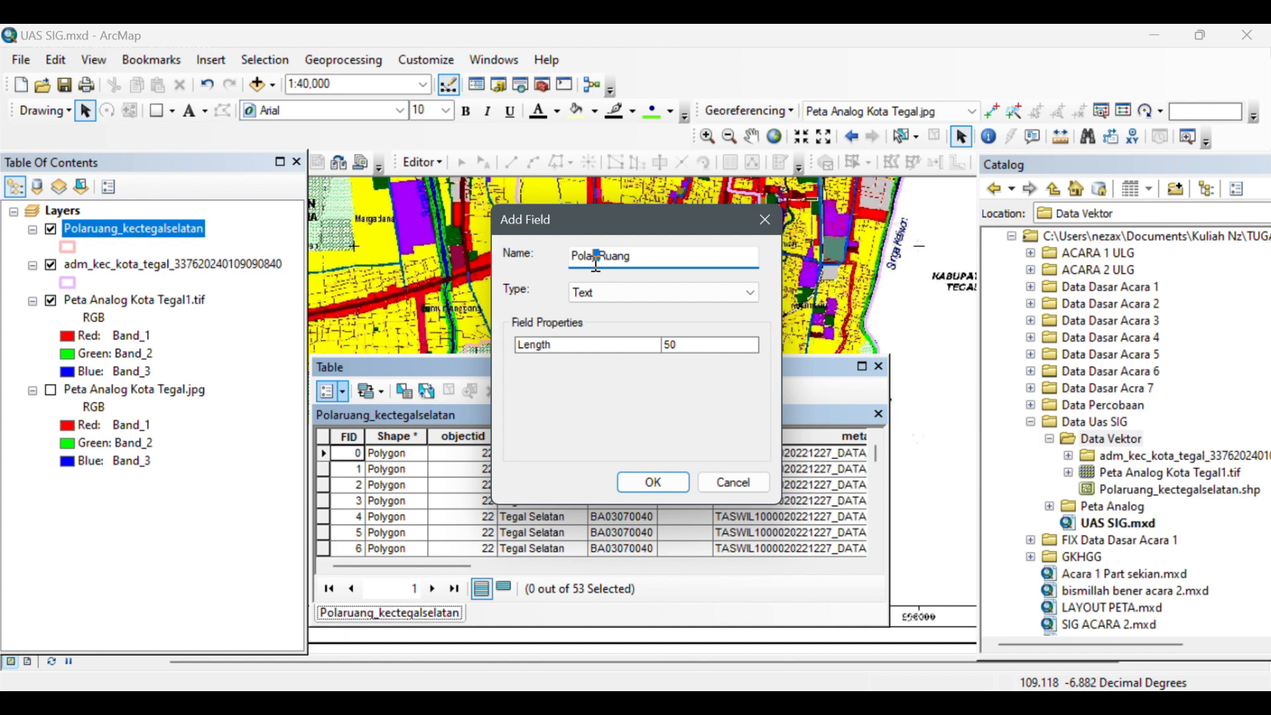
pyautogui.click(652, 483)
# - Narrow the Pola_Ruang column and reposition the attribute table so the Tegal Selatan district can be seen above it
pyautogui.moveTo(465, 562); pyautogui.dragTo(839, 566)
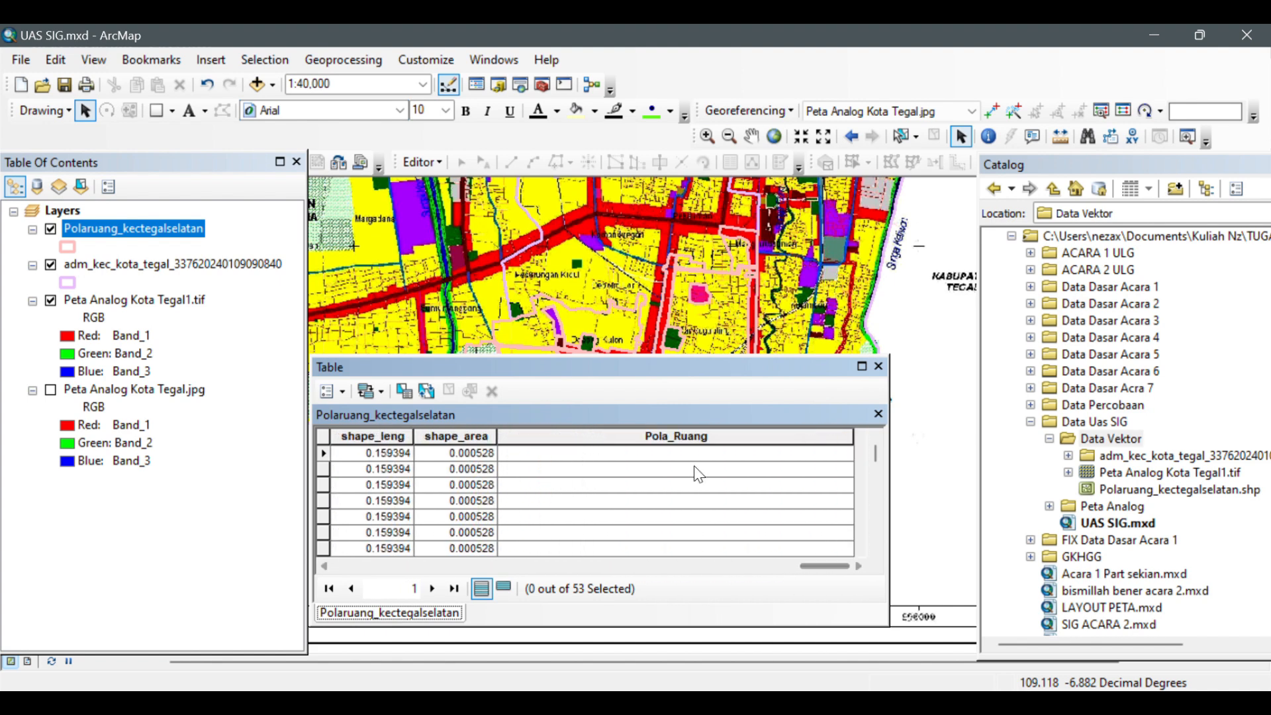
pyautogui.moveTo(849, 438); pyautogui.dragTo(701, 455)
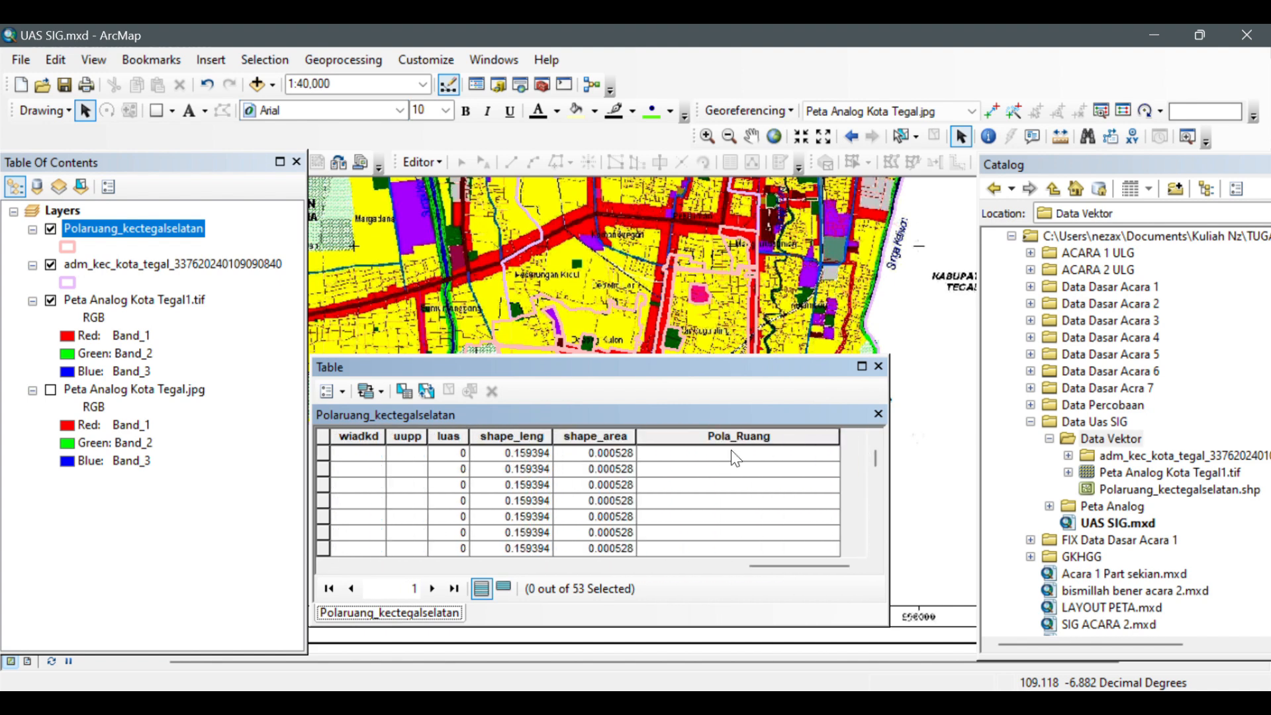
pyautogui.moveTo(770, 367)
pyautogui.mouseDown()
pyautogui.moveTo(972, 271)
pyautogui.moveTo(816, 237)
pyautogui.moveTo(772, 344)
pyautogui.mouseUp()
pyautogui.moveTo(722, 305); pyautogui.dragTo(764, 157)
pyautogui.scroll(-1, 723, 245)
pyautogui.scroll(4, 726, 245)
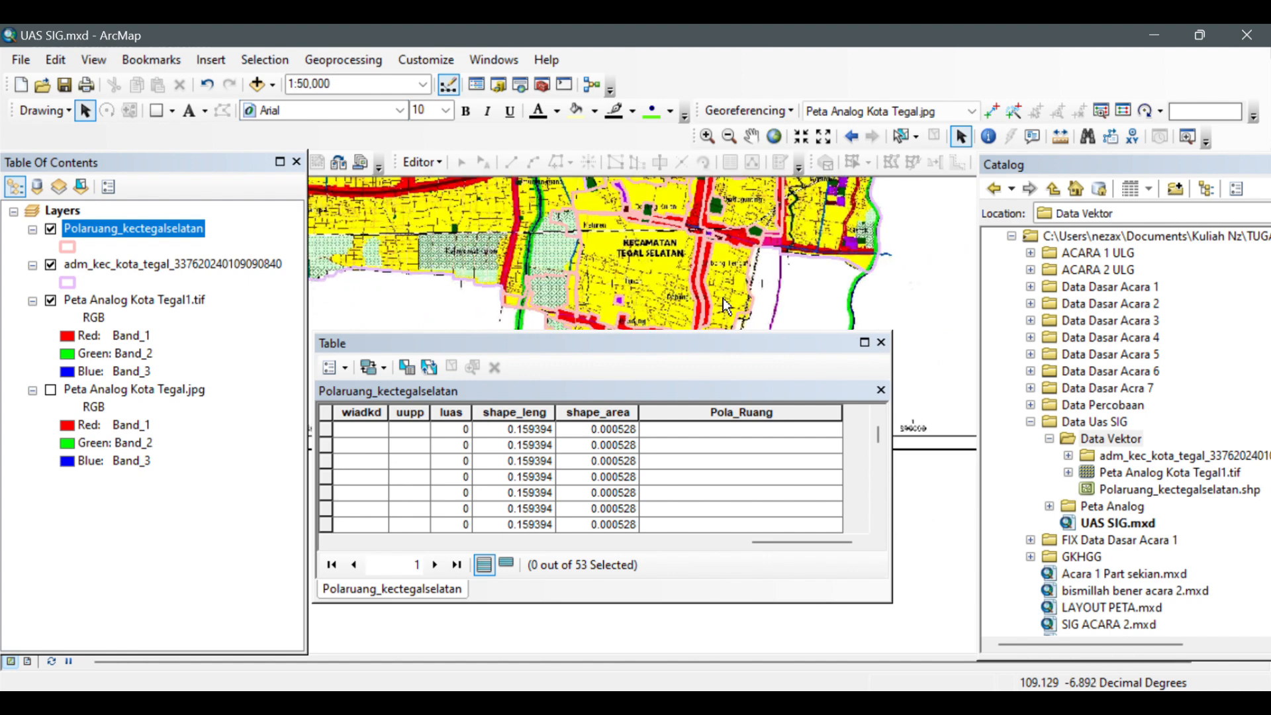
pyautogui.scroll(2, 747, 260)
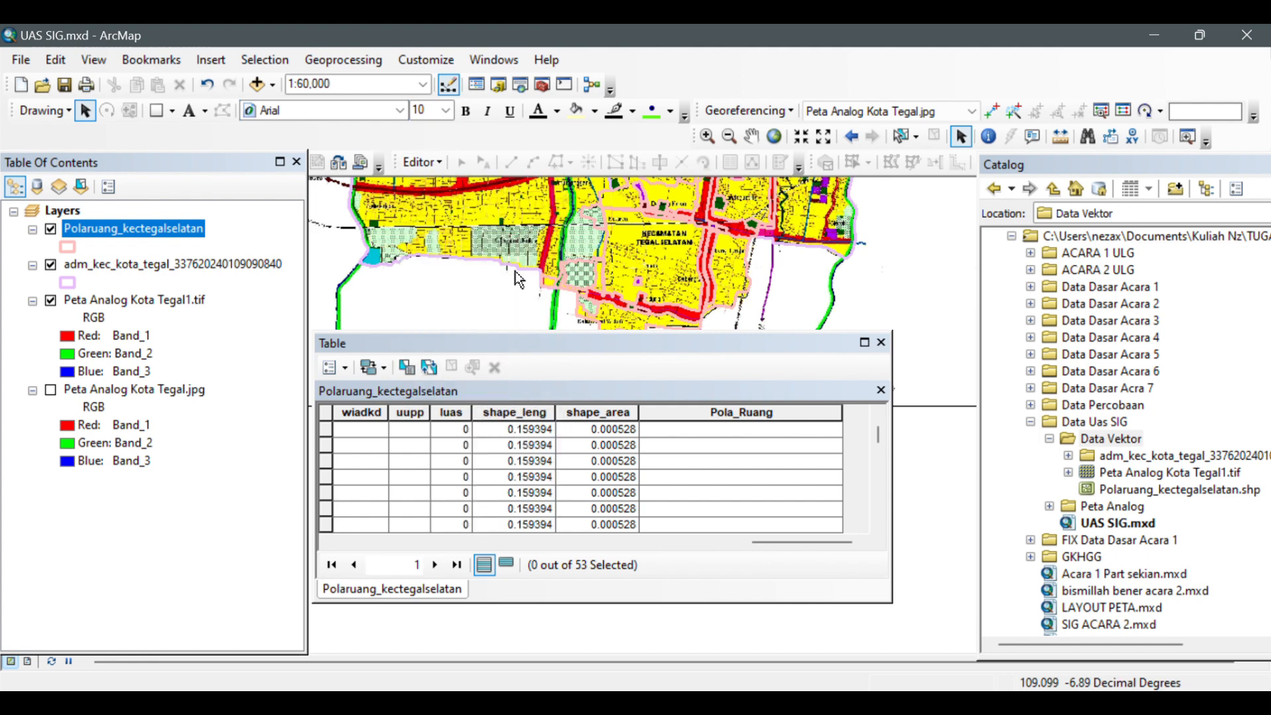
# - Start an edit session on the Polaruang_kectegalselatan layer and select the Pola_Ruang column
pyautogui.click(665, 414)
pyautogui.click(679, 429)
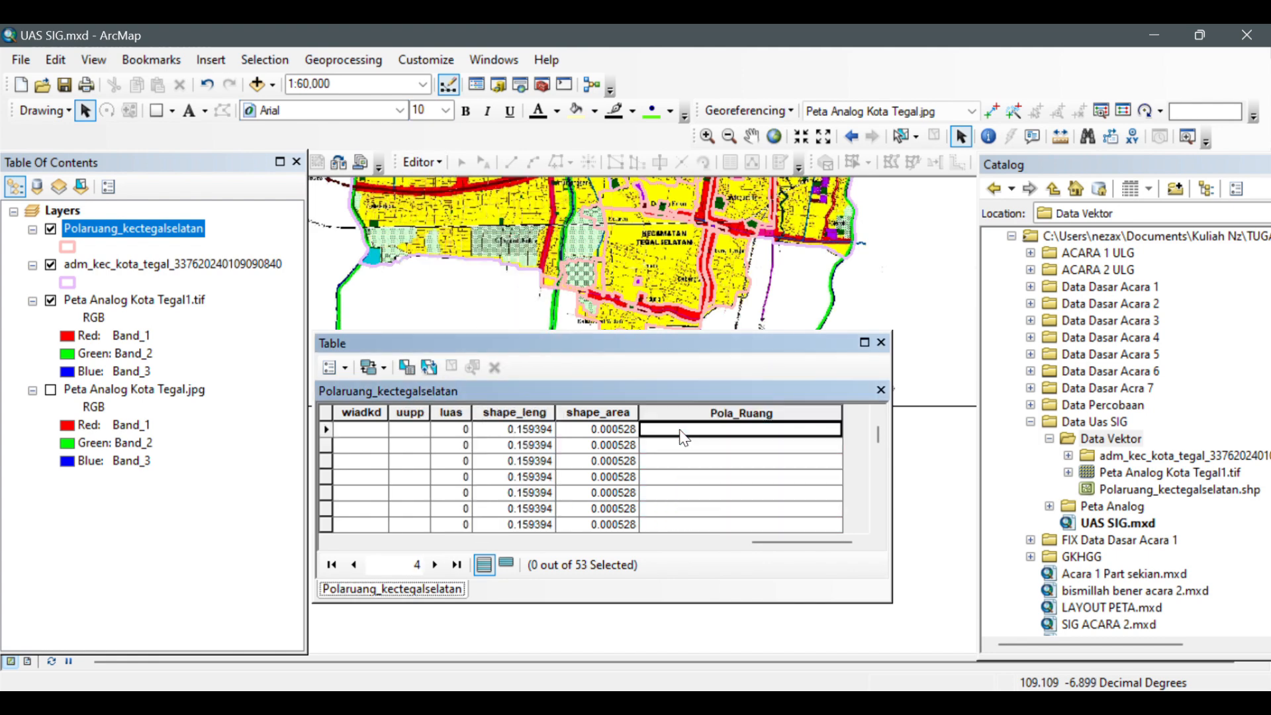
pyautogui.click(421, 162)
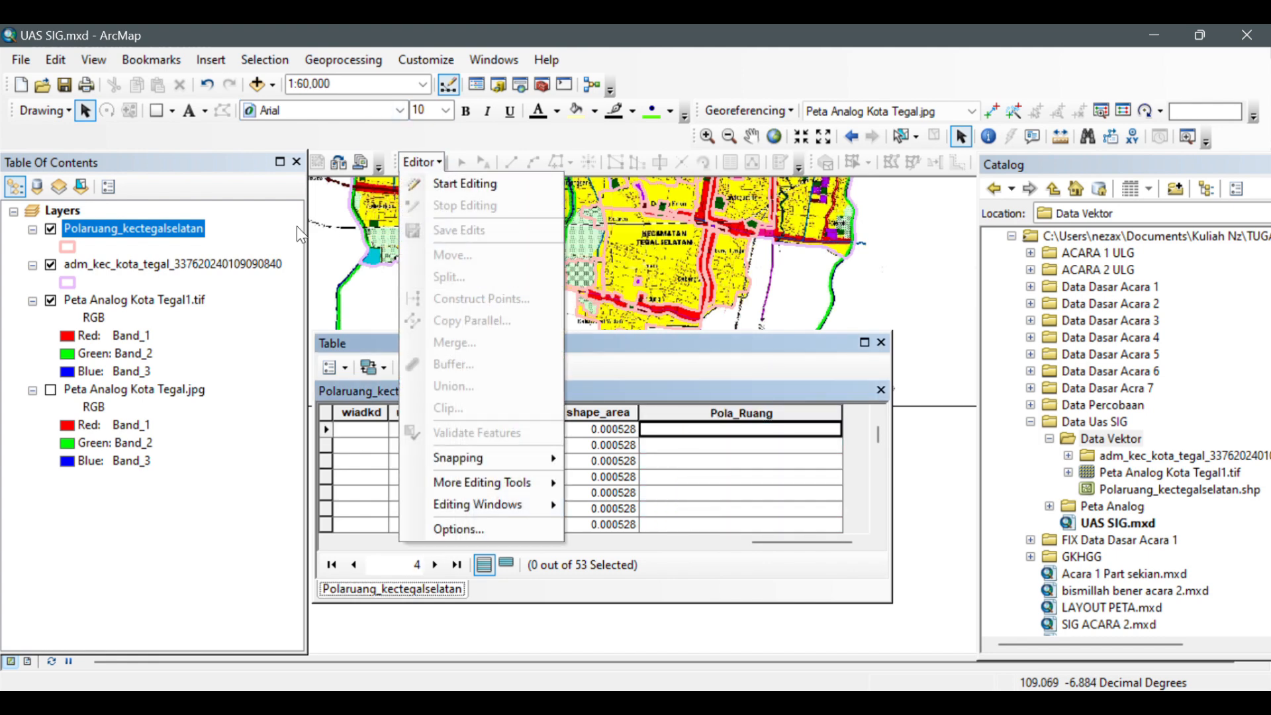
pyautogui.rightClick(184, 238)
pyautogui.moveTo(364, 479)
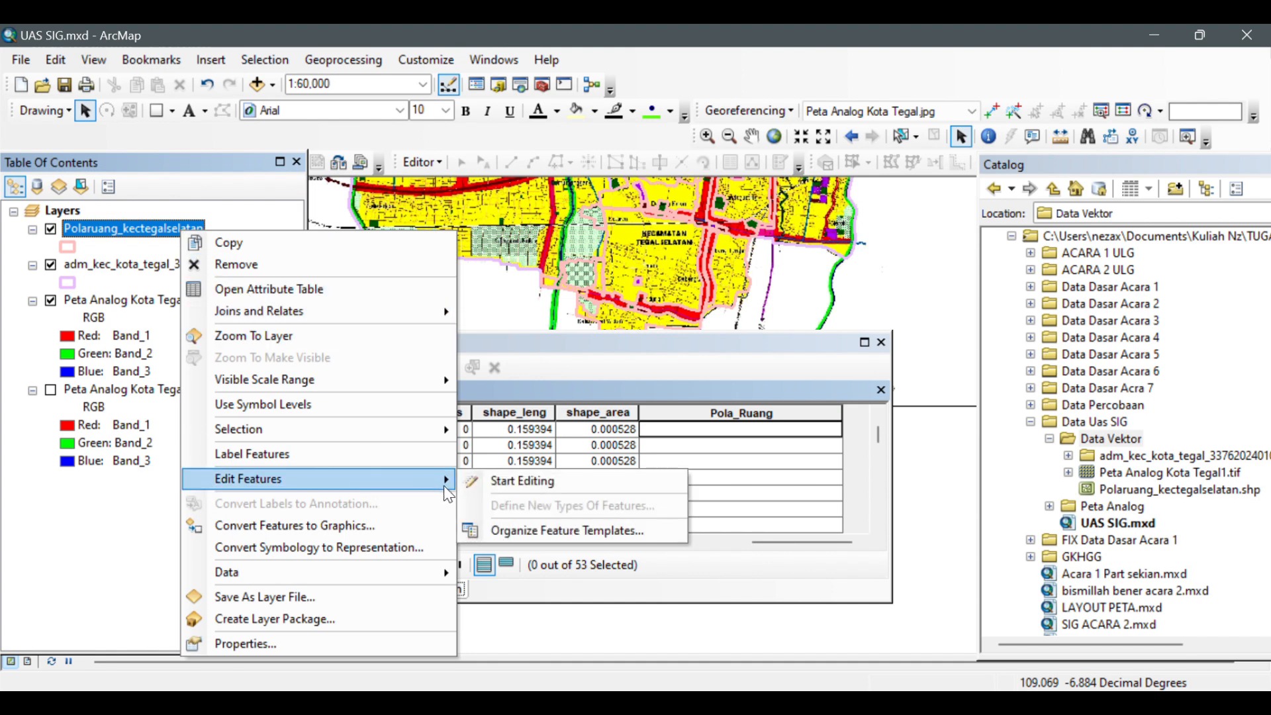
pyautogui.click(479, 490)
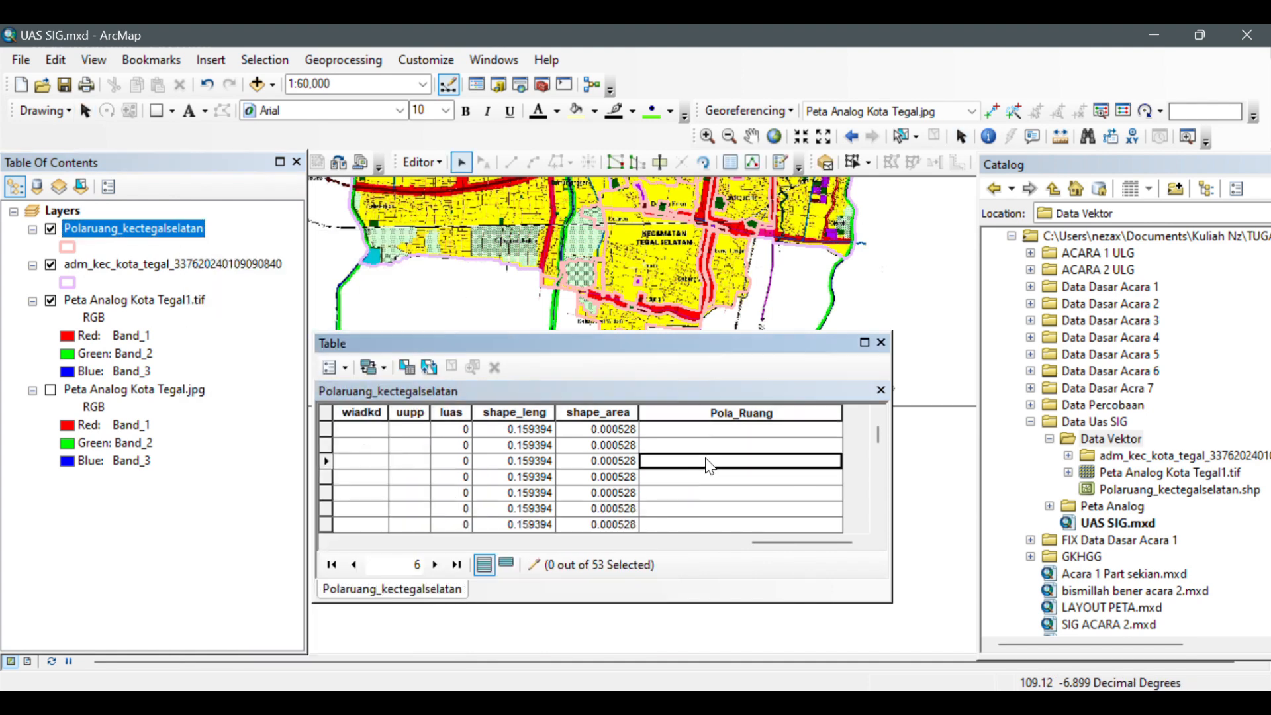
pyautogui.click(675, 413)
pyautogui.click(672, 428)
pyautogui.click(693, 415)
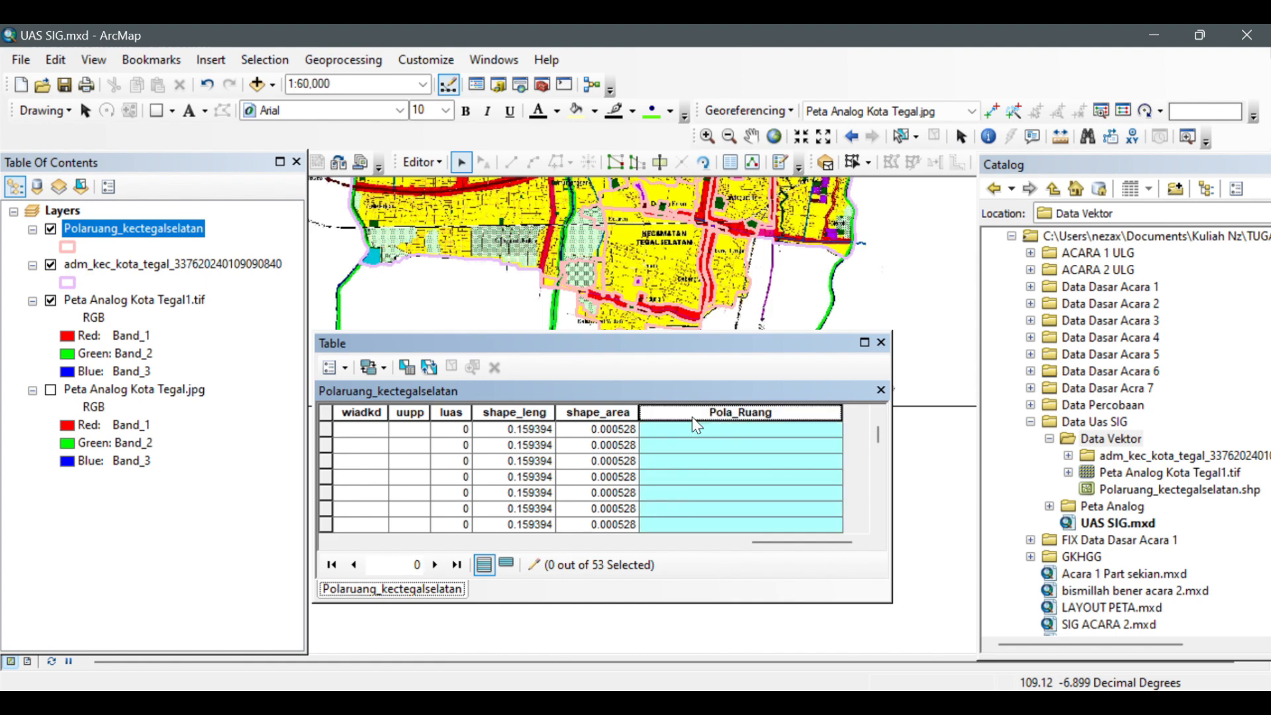
# - Select the two green hatched polygons in the district's southwest, near Kalinyamat Wetan
pyautogui.click(592, 275)
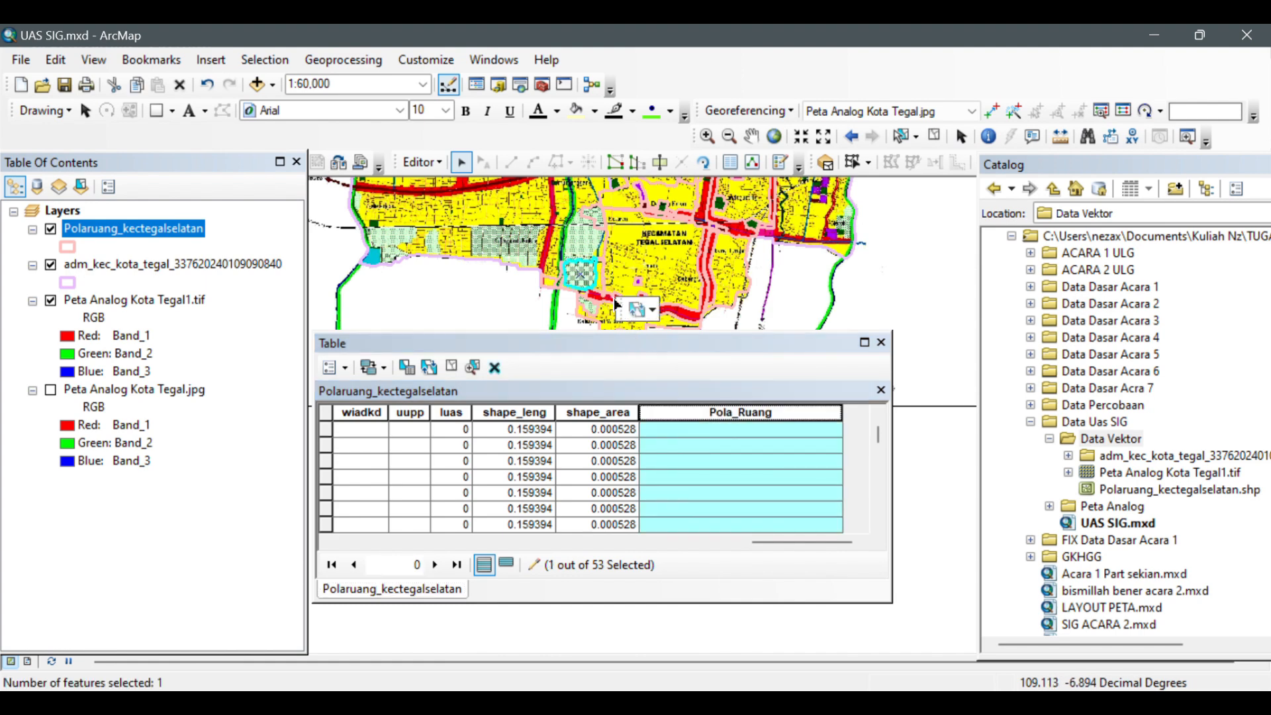
pyautogui.scroll(-1, 615, 303)
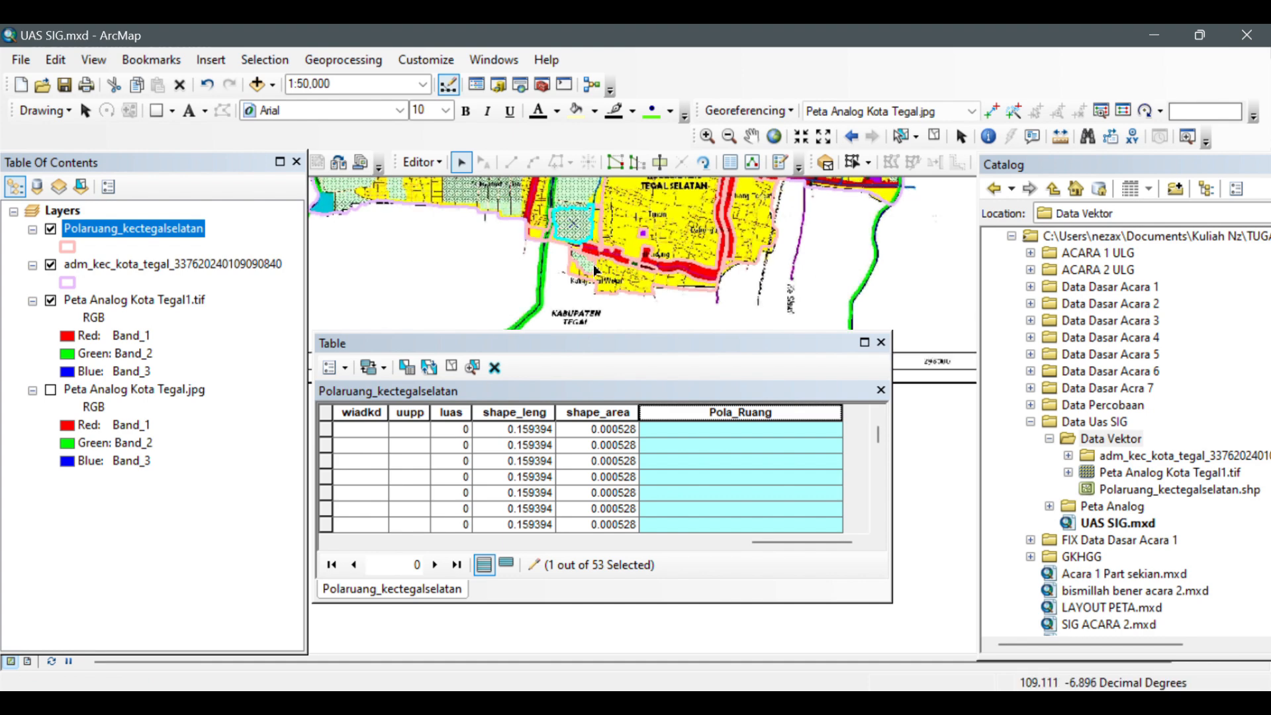
pyautogui.keyDown('shift'); pyautogui.click(594, 270); pyautogui.keyUp('shift')
pyautogui.scroll(-1, 652, 303)
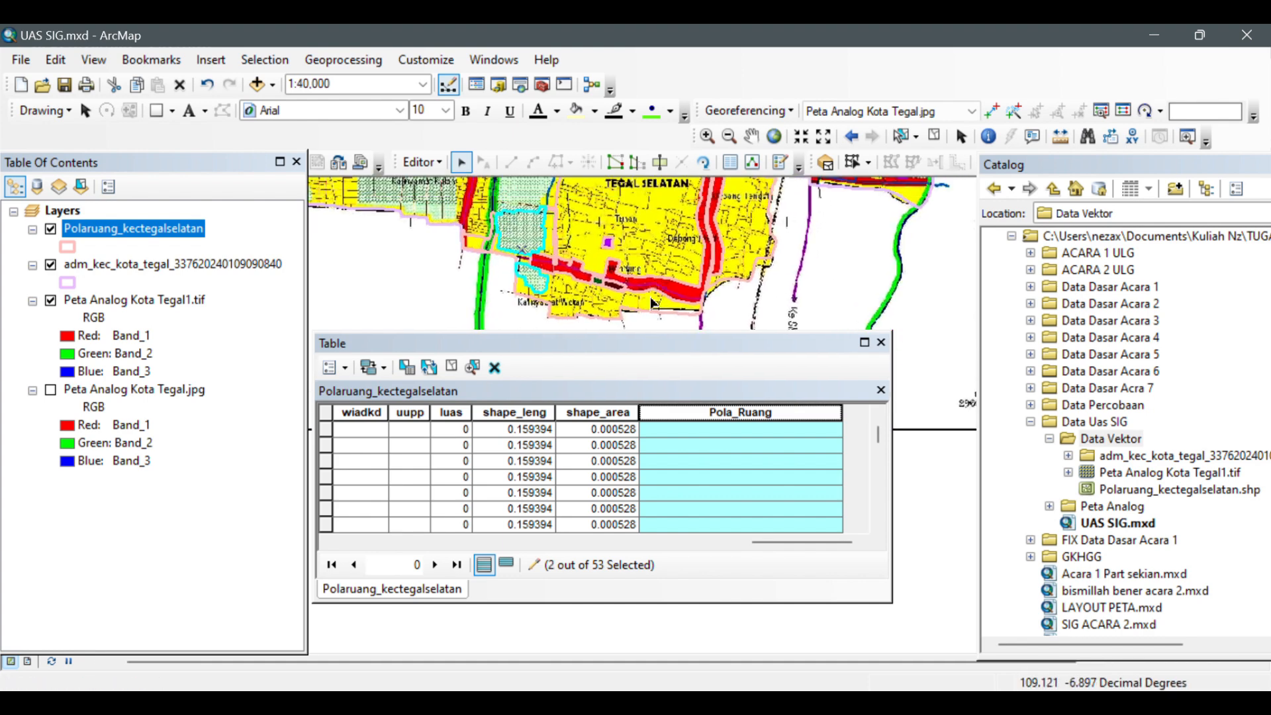
# - Add the green hatched polygon west of Keturen to the selection, leaving out the large yellow zone
pyautogui.moveTo(620, 282); pyautogui.dragTo(501, 311)
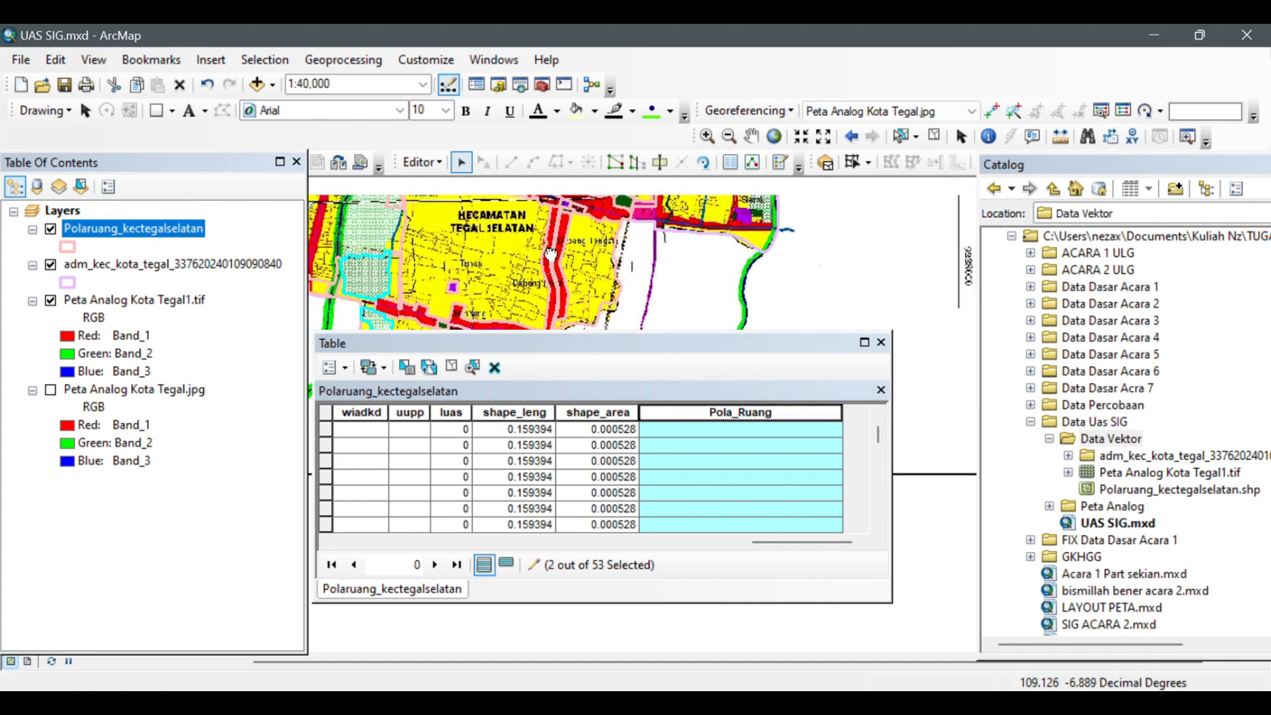
pyautogui.moveTo(555, 272); pyautogui.dragTo(626, 288)
pyautogui.scroll(-1, 613, 243)
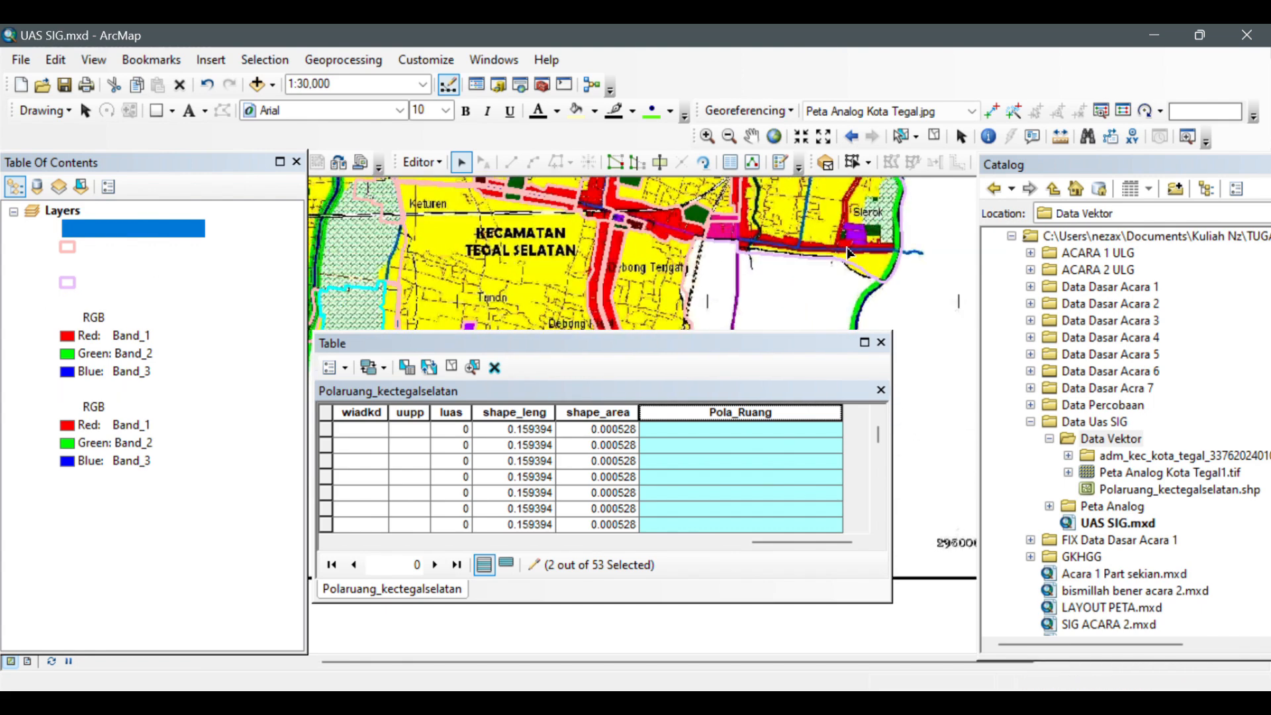
pyautogui.moveTo(687, 257); pyautogui.dragTo(724, 226)
pyautogui.moveTo(668, 323)
pyautogui.mouseDown()
pyautogui.moveTo(698, 230)
pyautogui.moveTo(686, 340)
pyautogui.mouseUp()
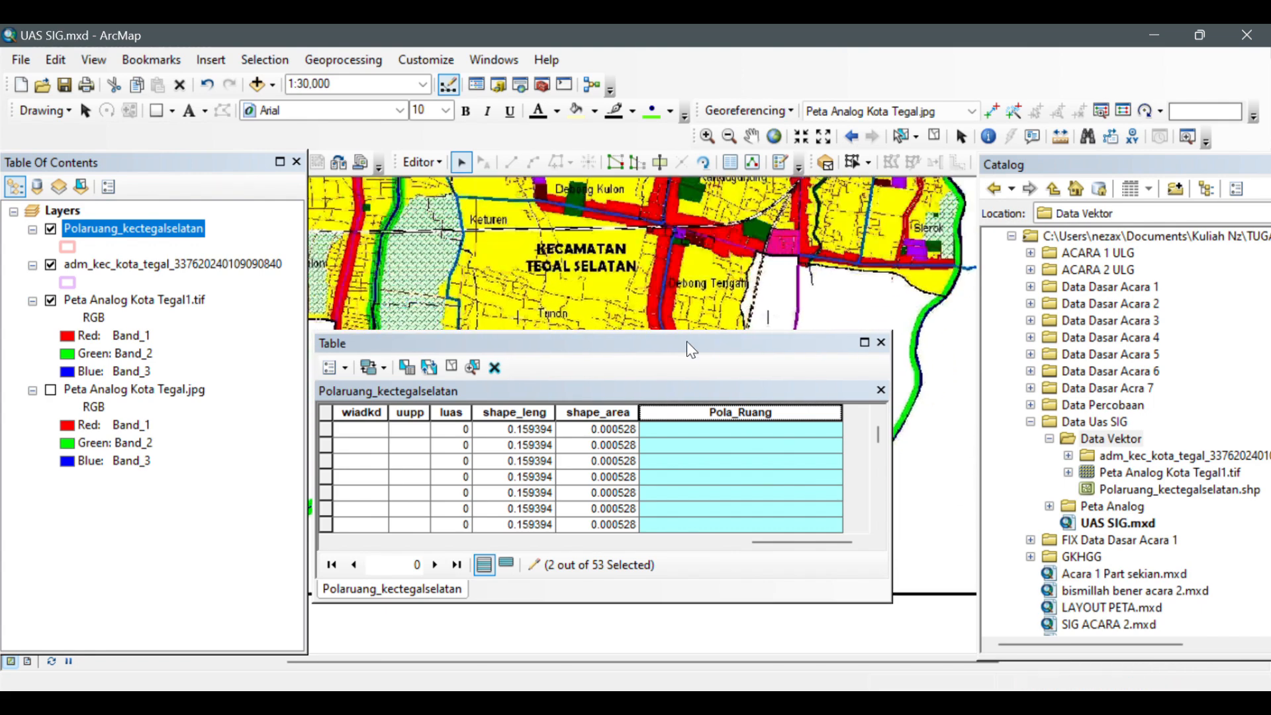
pyautogui.moveTo(726, 258); pyautogui.dragTo(660, 313)
pyautogui.scroll(2, 661, 312)
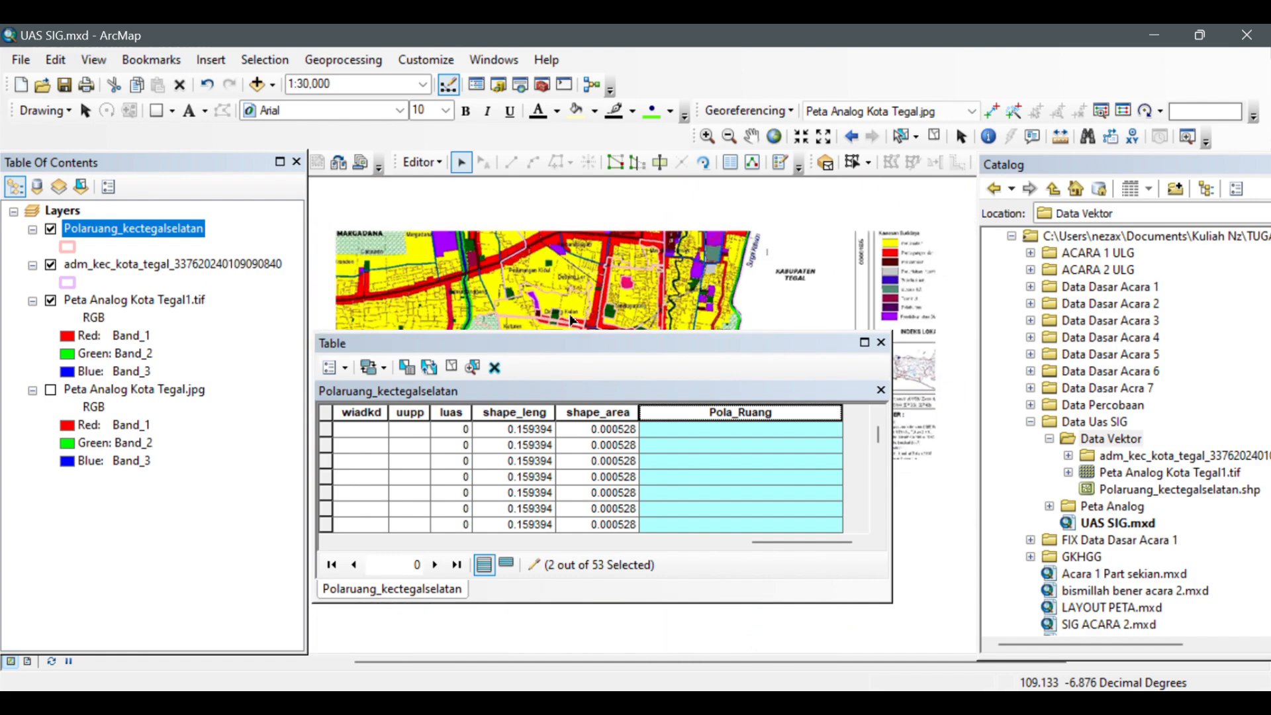
pyautogui.moveTo(555, 318); pyautogui.dragTo(596, 248)
pyautogui.scroll(-2, 523, 279)
pyautogui.keyDown('shift'); pyautogui.click(534, 246); pyautogui.keyUp('shift')
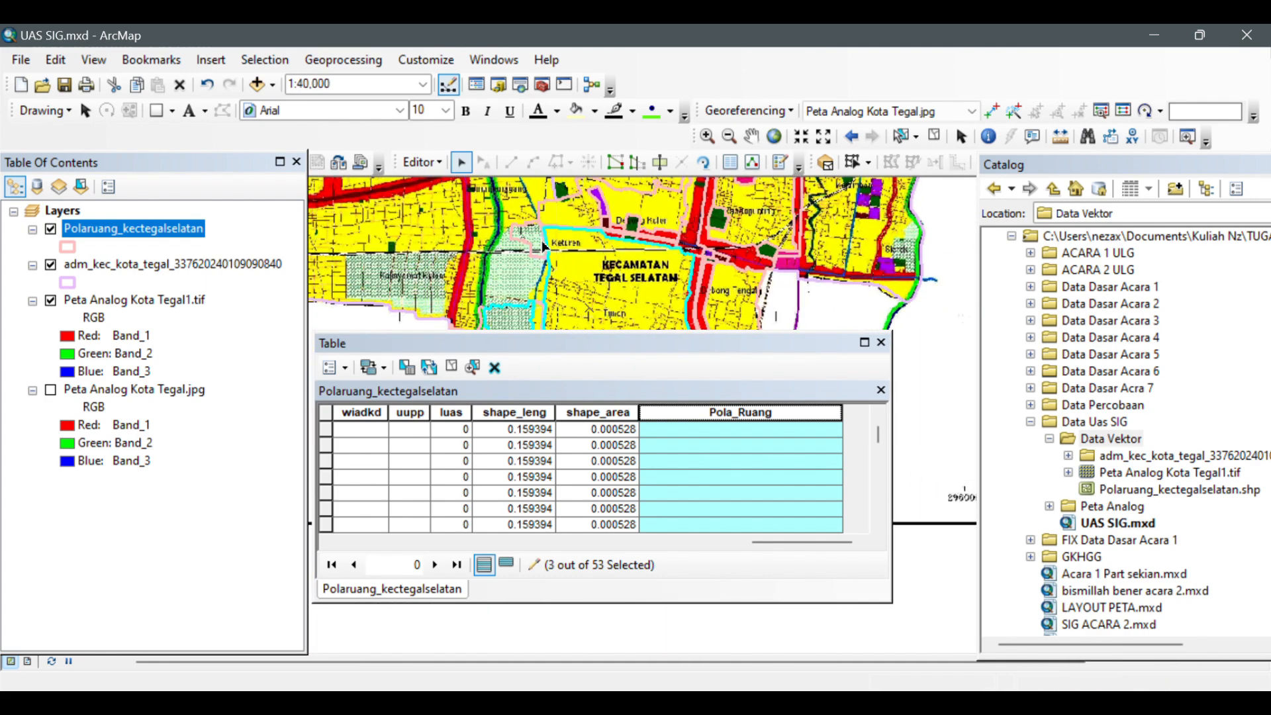
pyautogui.keyDown('shift'); pyautogui.click(536, 245); pyautogui.keyUp('shift')
pyautogui.keyDown('shift'); pyautogui.click(575, 248); pyautogui.keyUp('shift')
pyautogui.moveTo(536, 297); pyautogui.dragTo(552, 219)
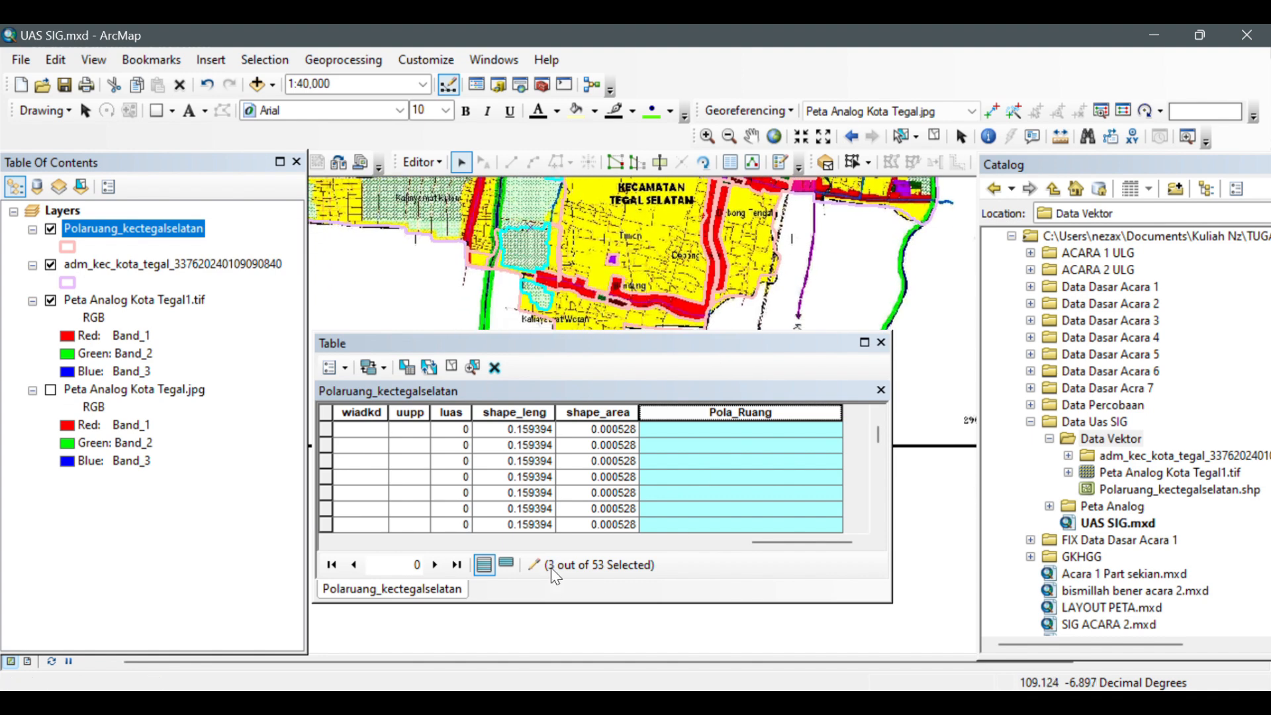
# - Limit the attribute table to the selected records and bring the Pola_Ruang column into view
pyautogui.click(506, 567)
pyautogui.moveTo(410, 541); pyautogui.dragTo(817, 539)
pyautogui.rightClick(752, 410)
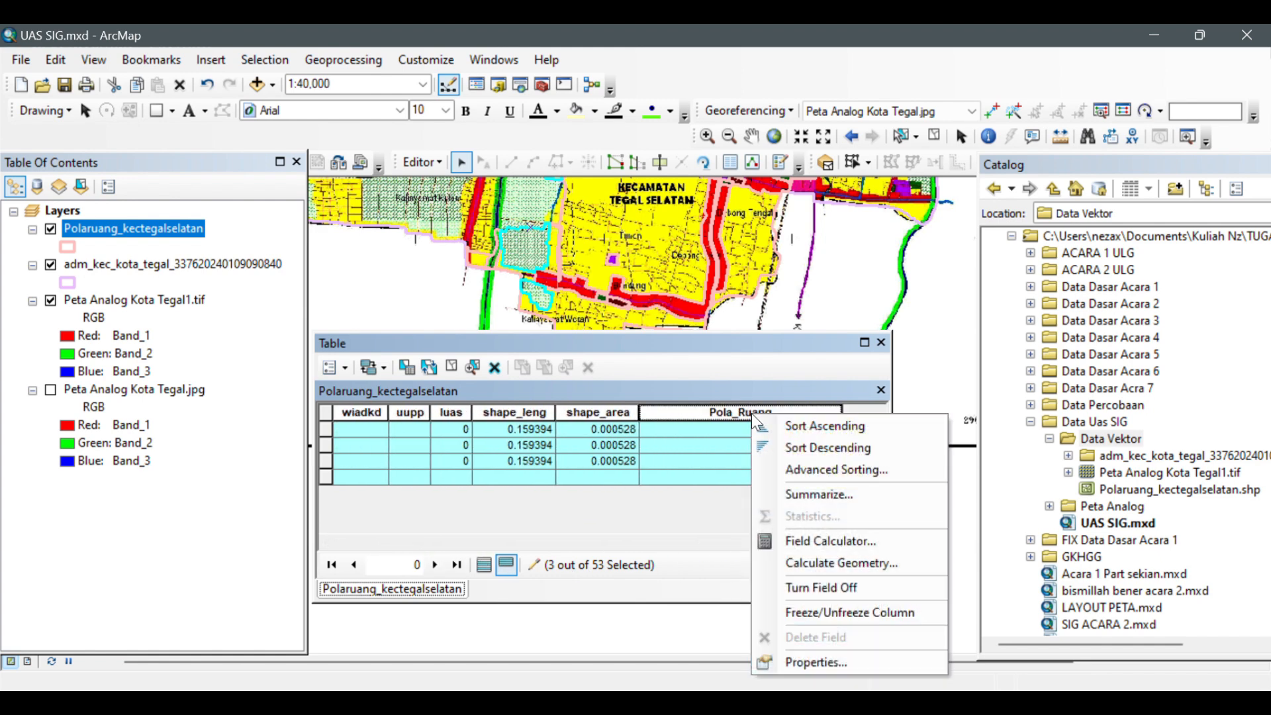
pyautogui.click(818, 542)
pyautogui.click(466, 412)
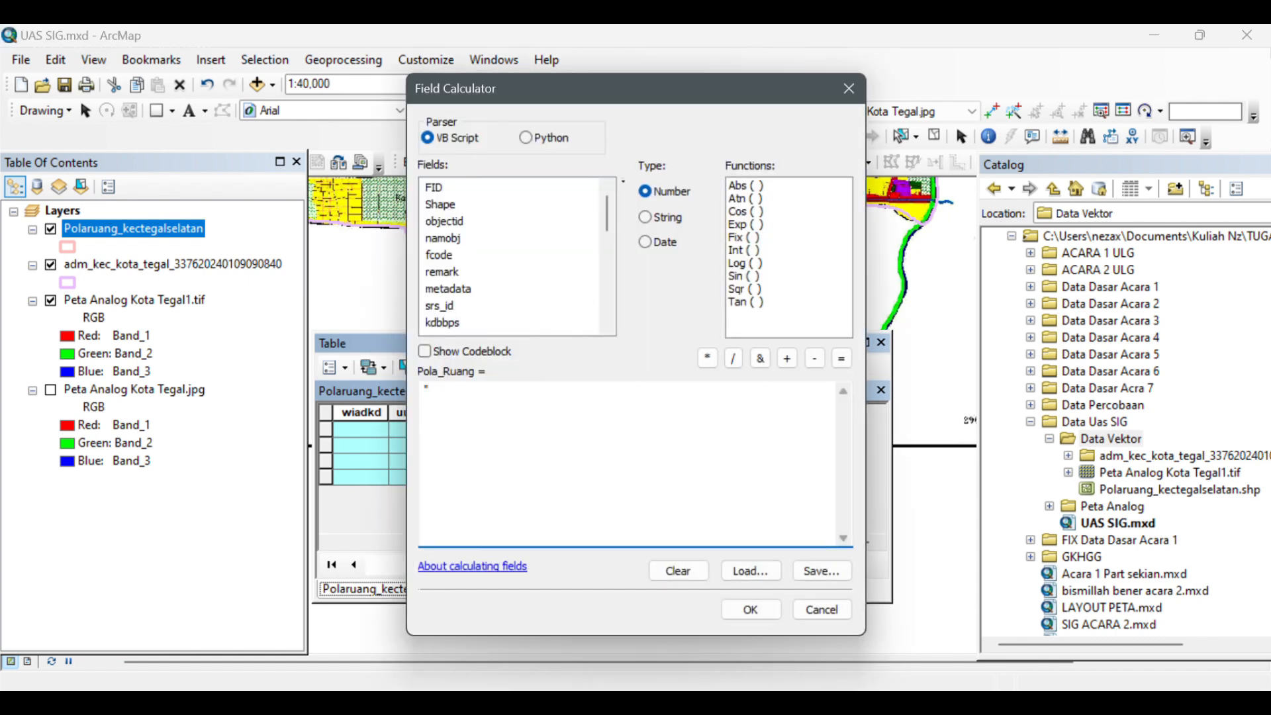
pyautogui.write('"')
pyautogui.moveTo(805, 85); pyautogui.dragTo(562, 219)
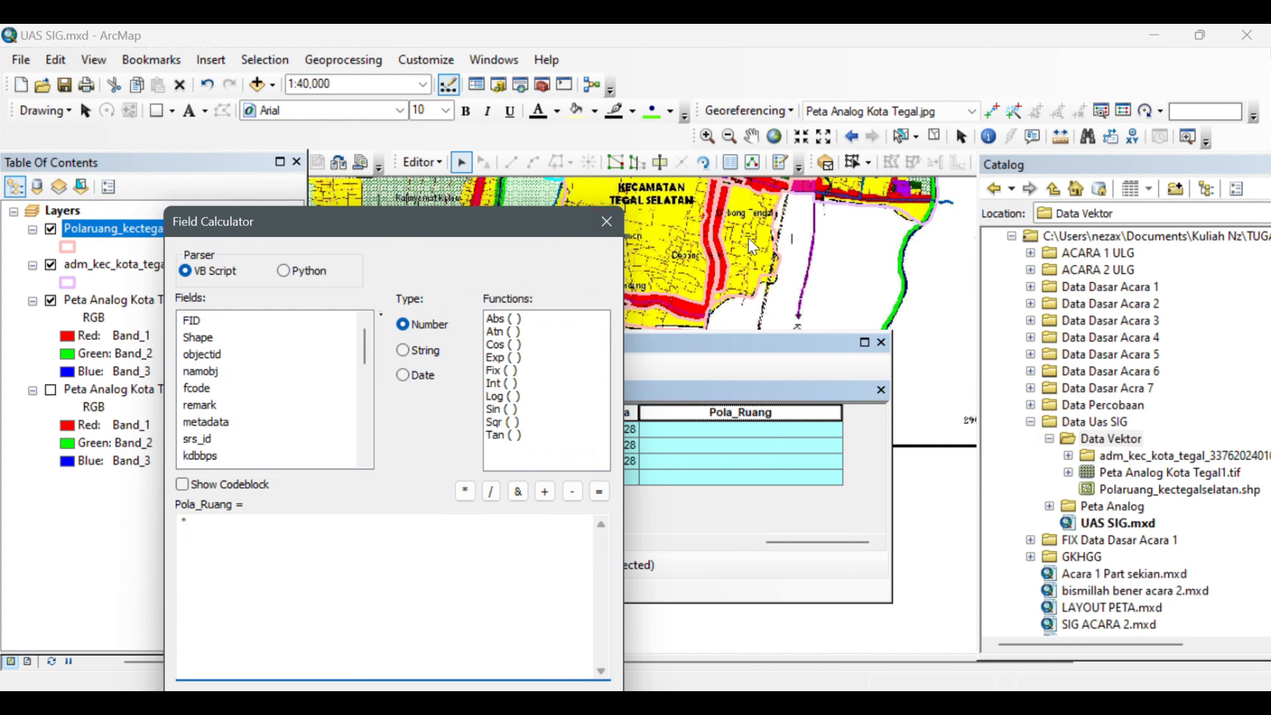
pyautogui.click(605, 224)
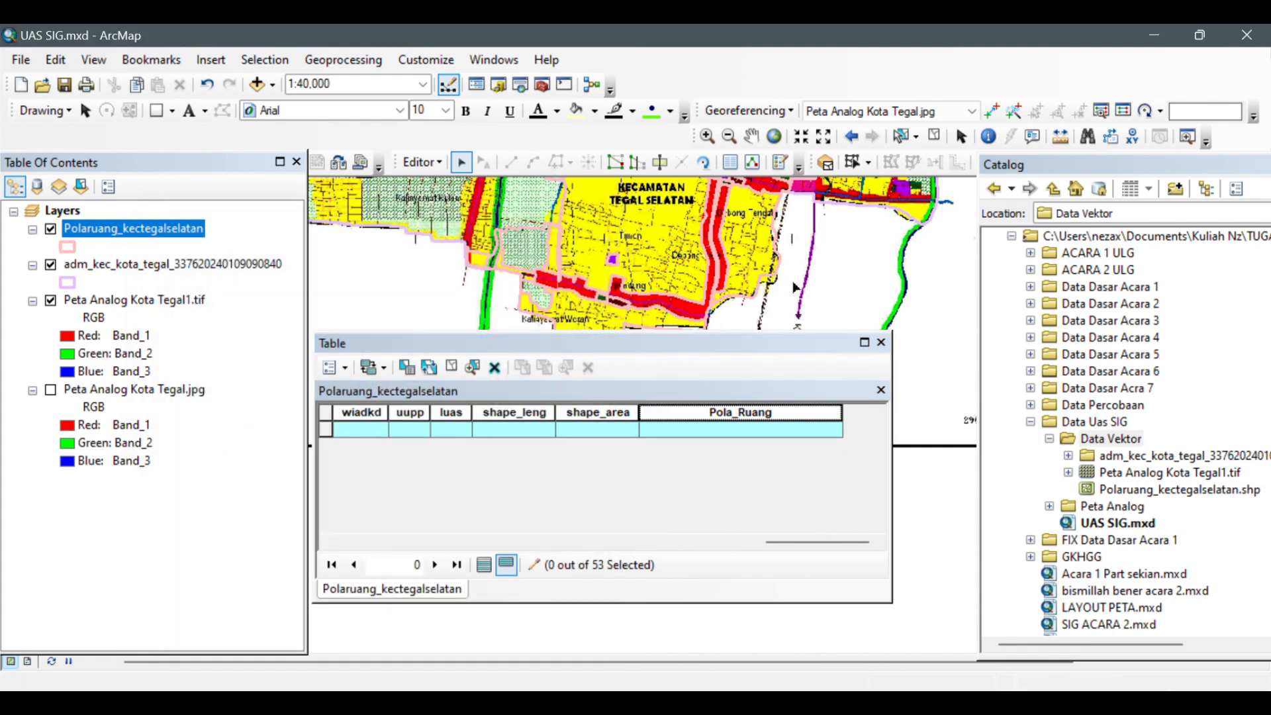
# - Move the attribute table lower and examine the map legend for the land-use name of the green hatched zones
pyautogui.moveTo(779, 341); pyautogui.dragTo(808, 415)
pyautogui.moveTo(827, 251); pyautogui.dragTo(479, 317)
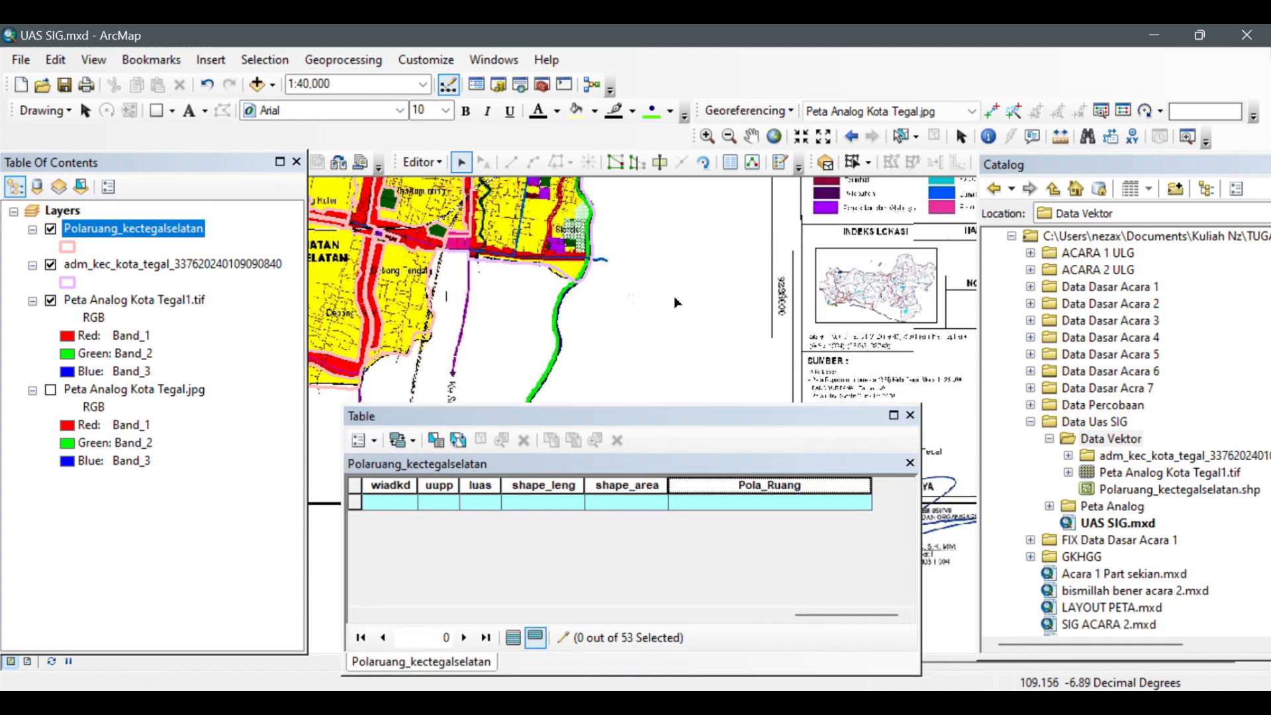
pyautogui.moveTo(821, 226); pyautogui.dragTo(631, 296)
pyautogui.scroll(3, 632, 296)
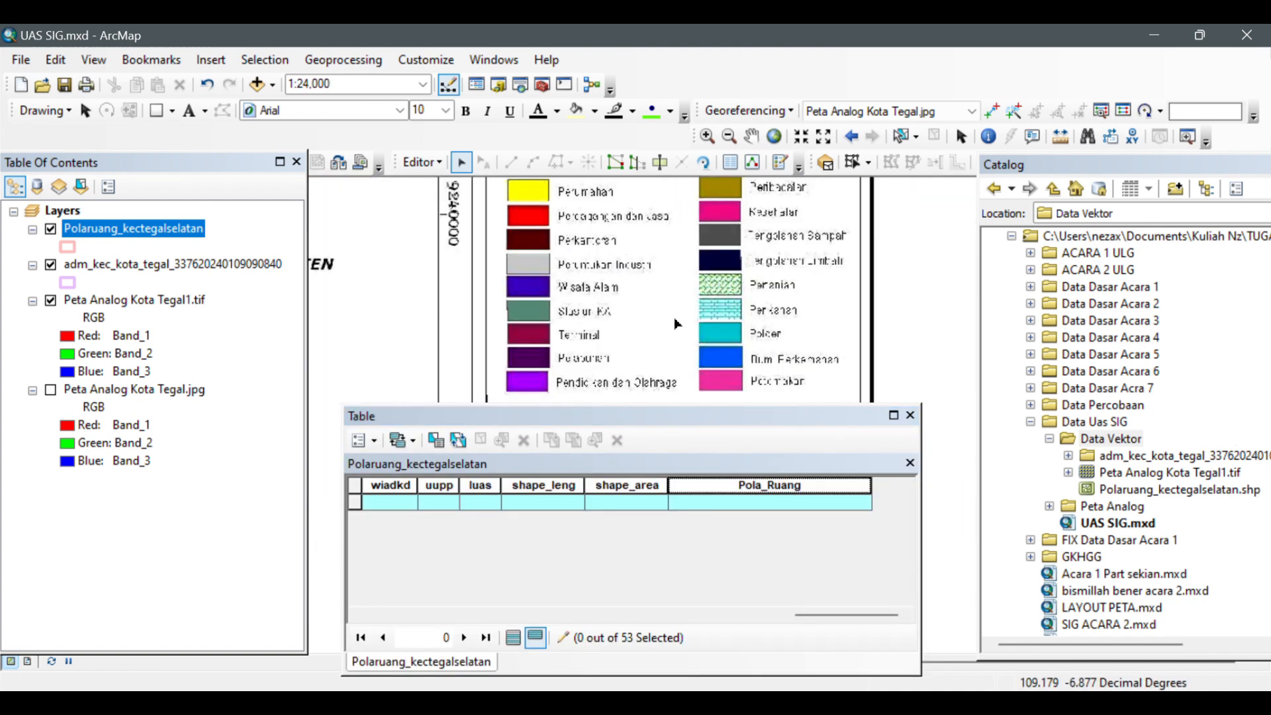
pyautogui.moveTo(382, 358); pyautogui.dragTo(828, 241)
pyautogui.moveTo(488, 350); pyautogui.dragTo(816, 268)
pyautogui.moveTo(478, 396); pyautogui.dragTo(810, 282)
# - Select the three green hatched polygons: two near Kalinyamat Wetan and one west of Keturen
pyautogui.click(596, 250)
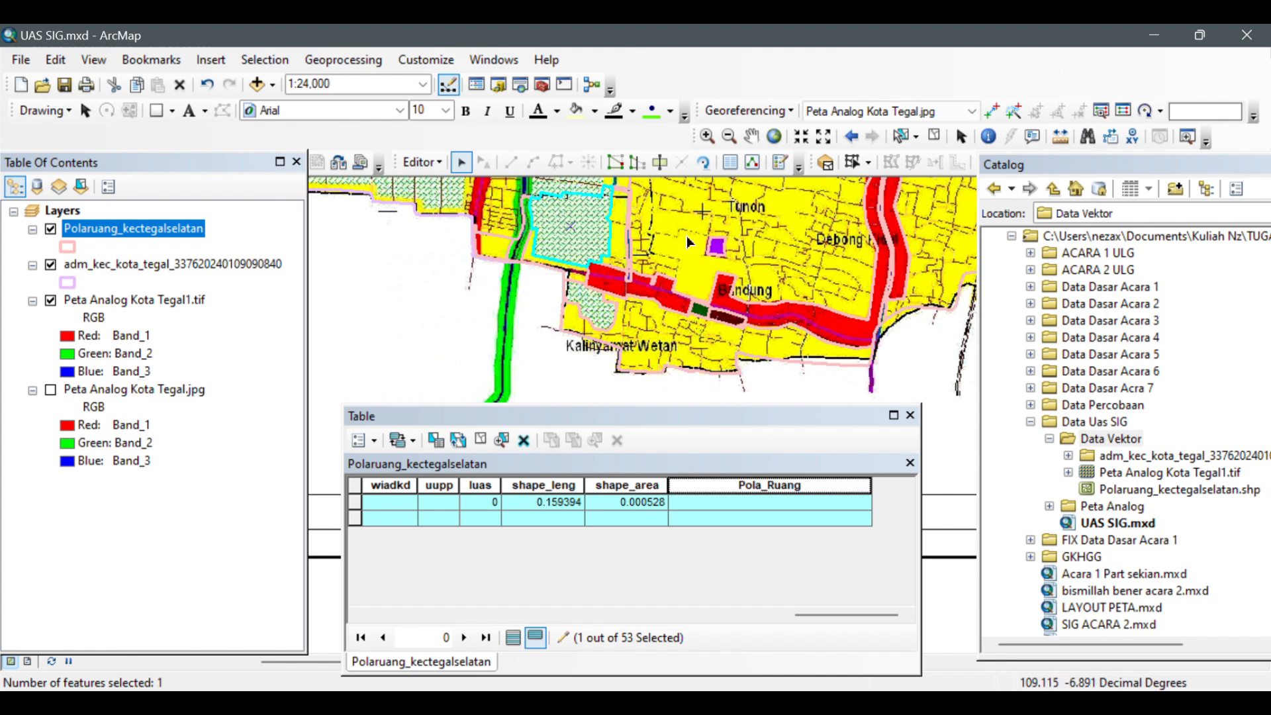
pyautogui.click(595, 301)
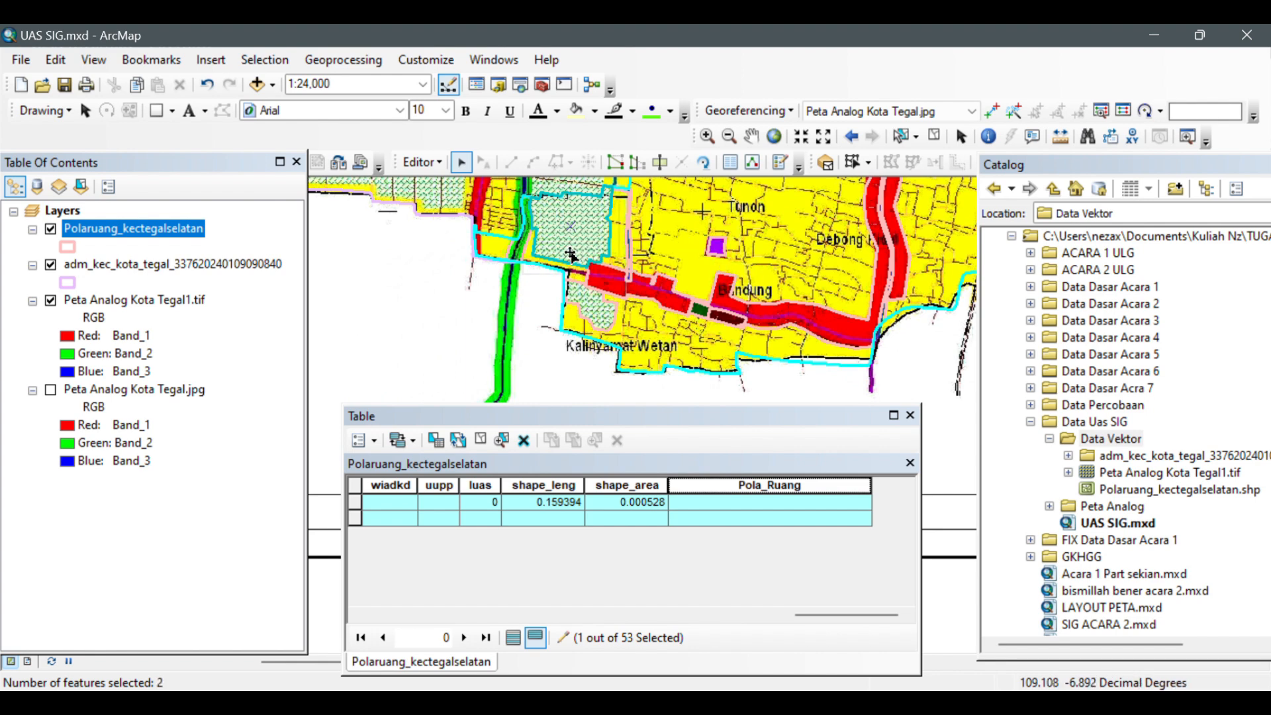
pyautogui.keyDown('shift'); pyautogui.click(599, 313); pyautogui.keyUp('shift')
pyautogui.moveTo(643, 264); pyautogui.dragTo(597, 339)
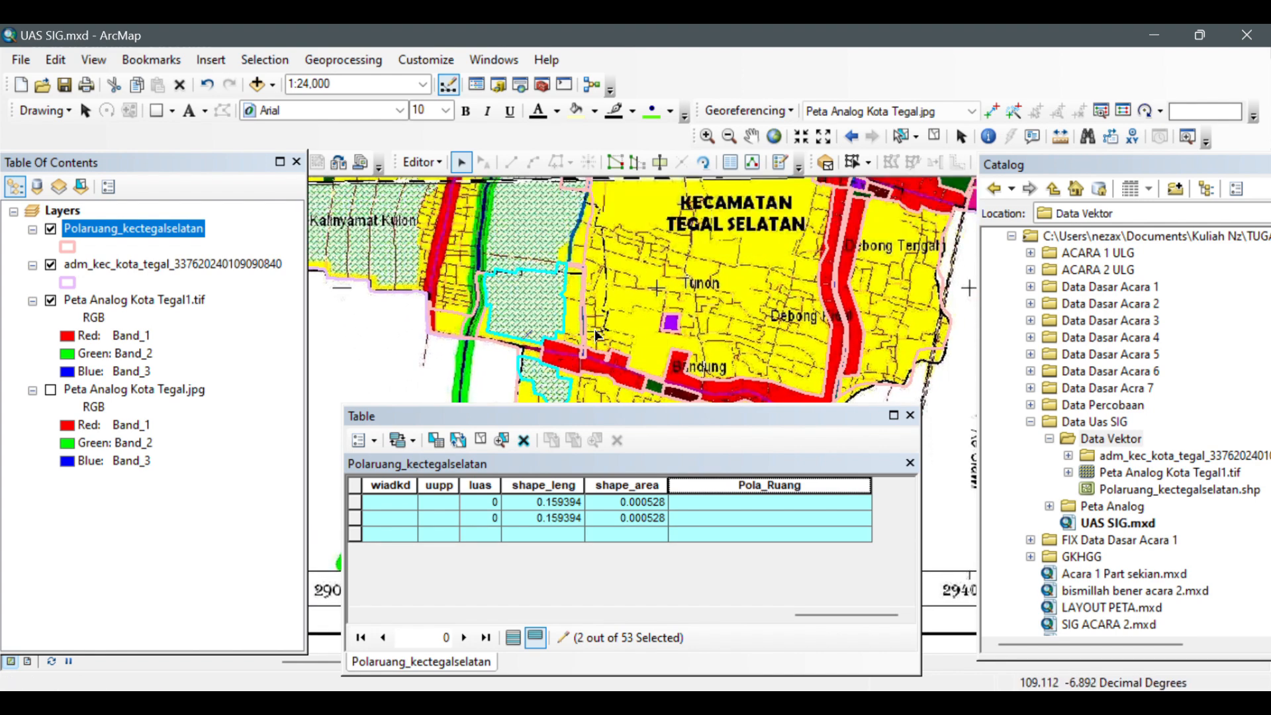
pyautogui.moveTo(605, 264); pyautogui.dragTo(600, 310)
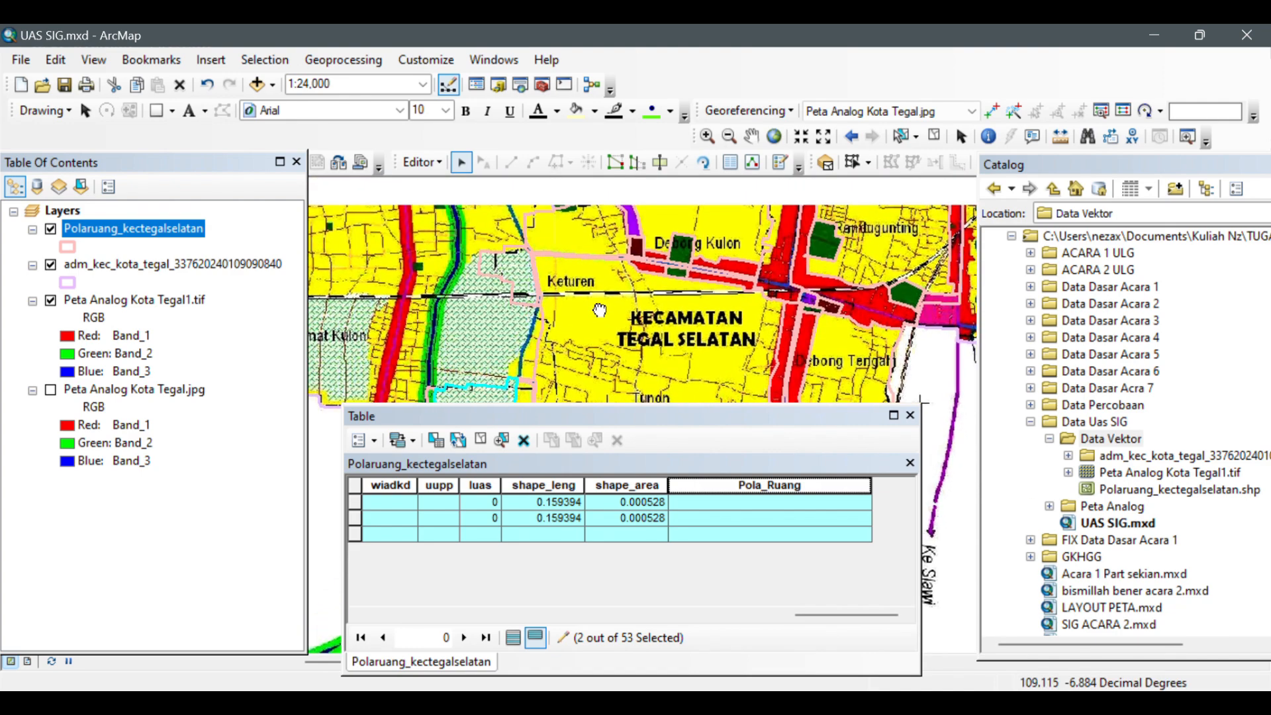
pyautogui.keyDown('shift'); pyautogui.click(524, 287); pyautogui.keyUp('shift')
pyautogui.moveTo(617, 363); pyautogui.dragTo(610, 303)
pyautogui.scroll(-1, 615, 304)
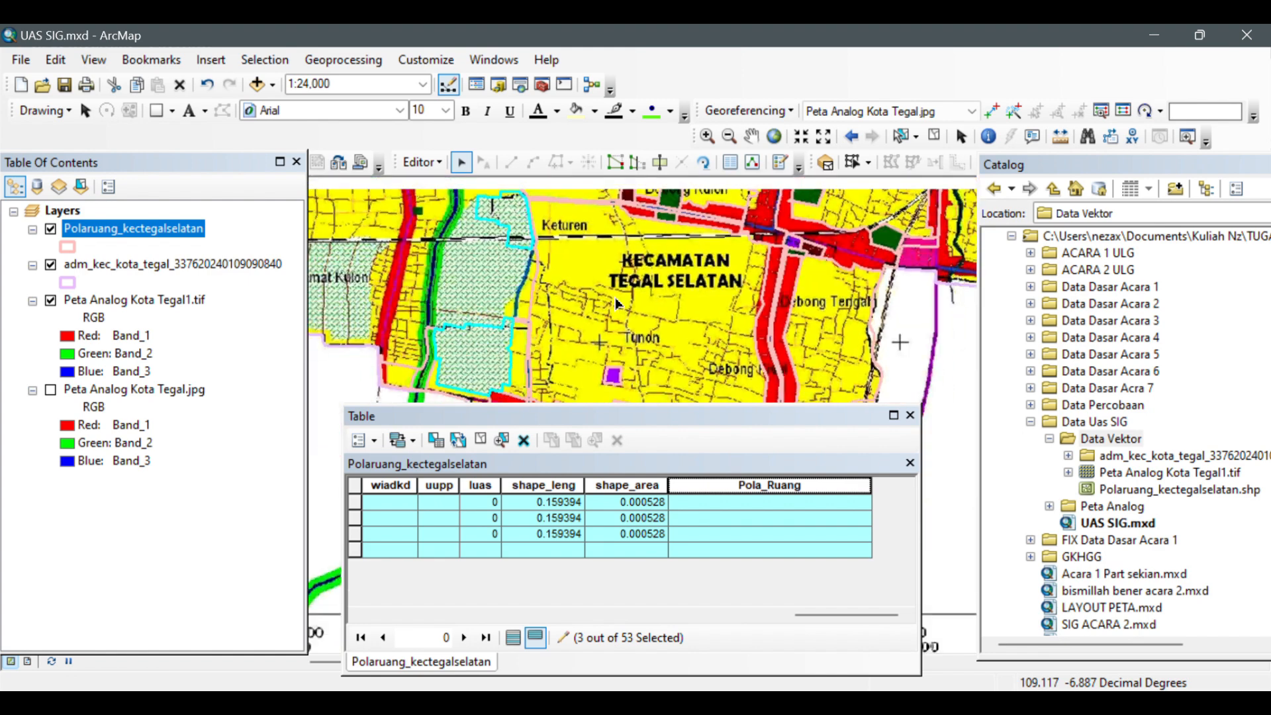
pyautogui.scroll(-1, 616, 305)
pyautogui.moveTo(620, 346); pyautogui.dragTo(586, 289)
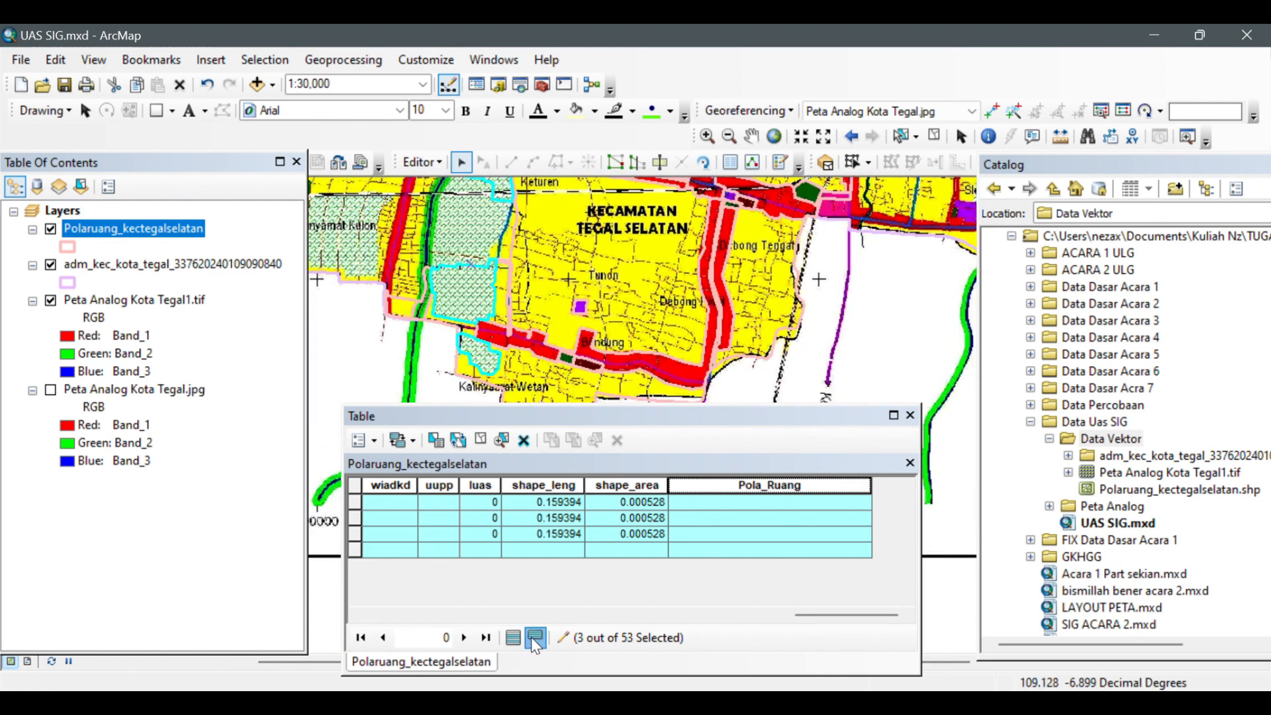
# - Use the Field Calculator to fill Pola_Ruang with "Pertanian" for the three selected records, then show all records again
pyautogui.rightClick(748, 485)
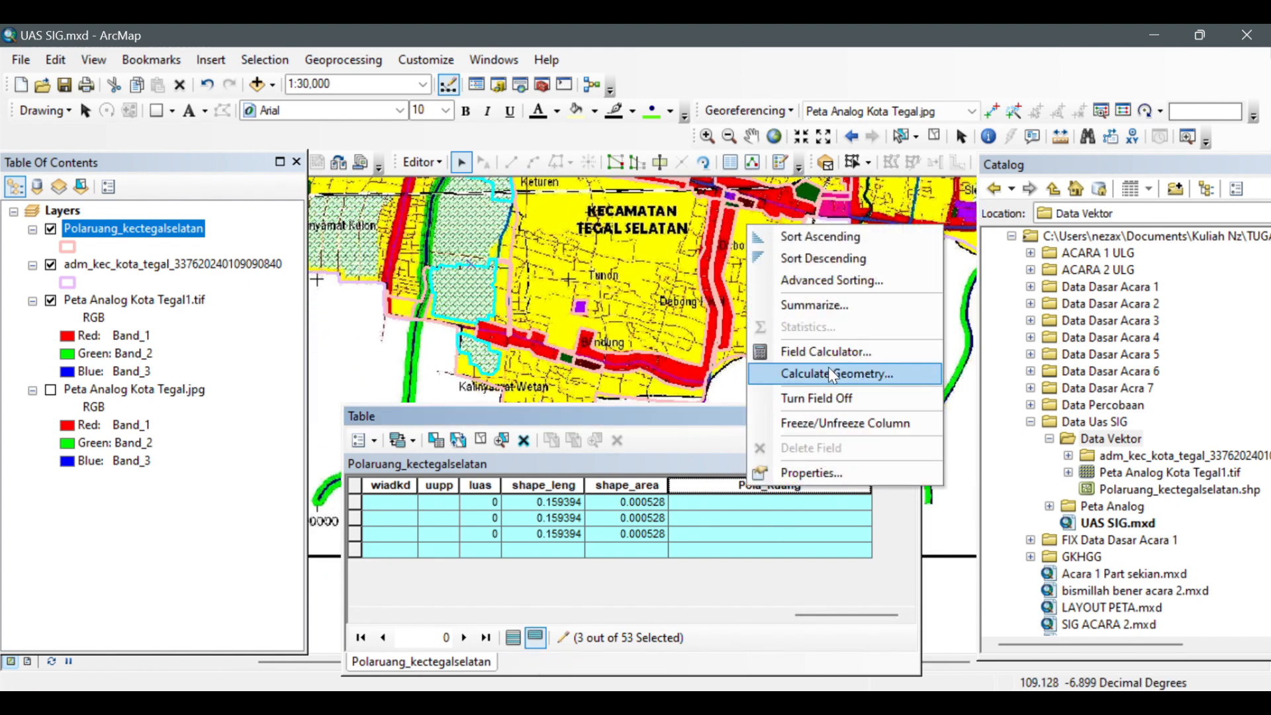
pyautogui.click(827, 351)
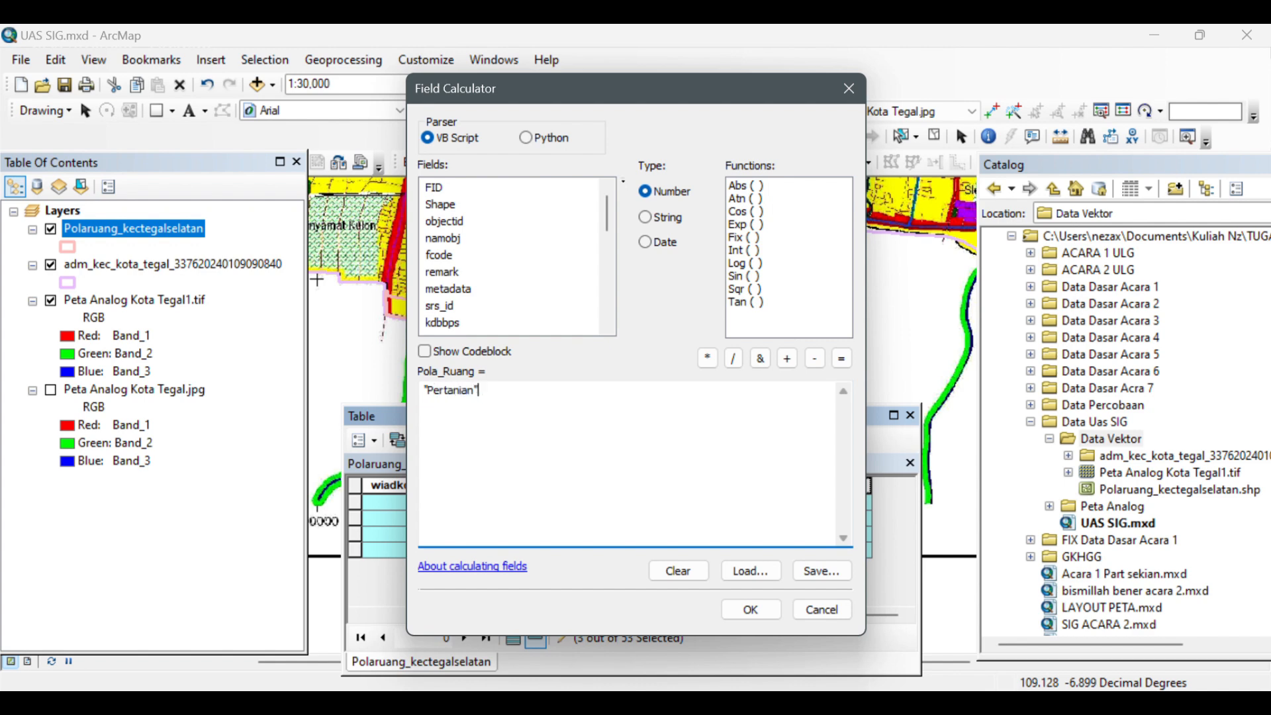
pyautogui.click(746, 608)
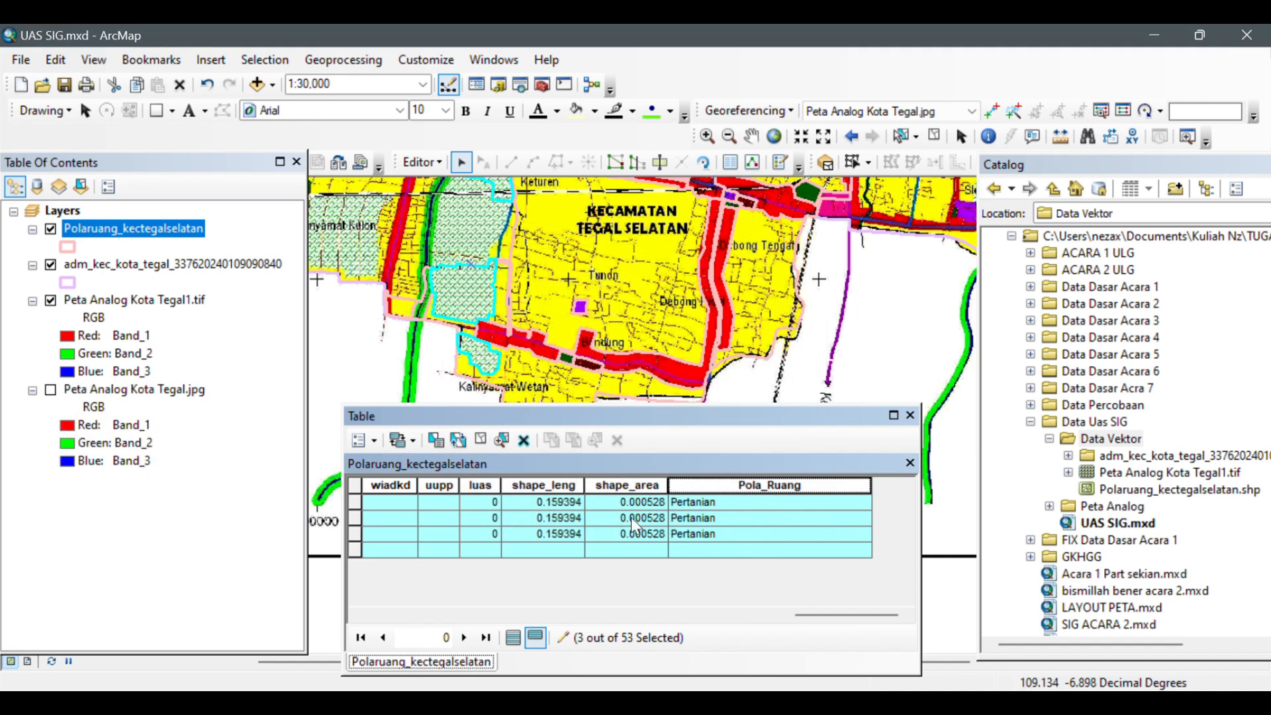
pyautogui.click(513, 638)
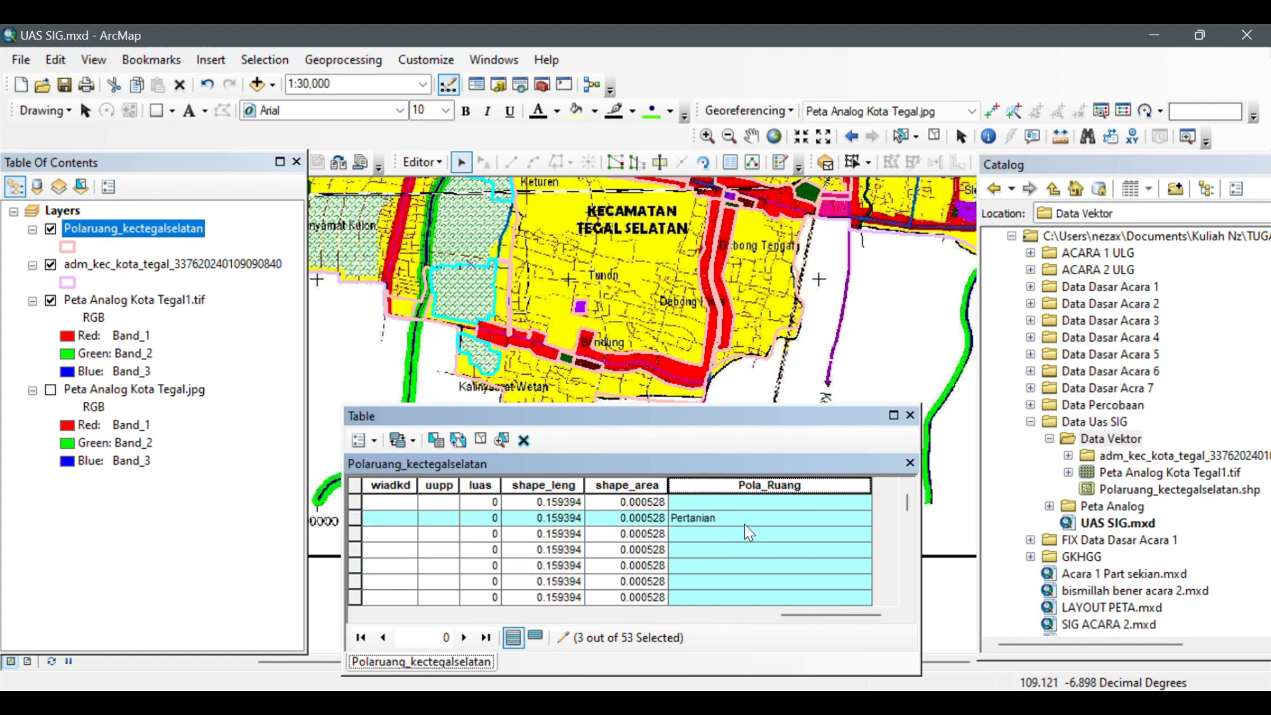
# - Check the extents of the yellow and red zones and examine the map legend for the red zones' land-use name
pyautogui.click(629, 359)
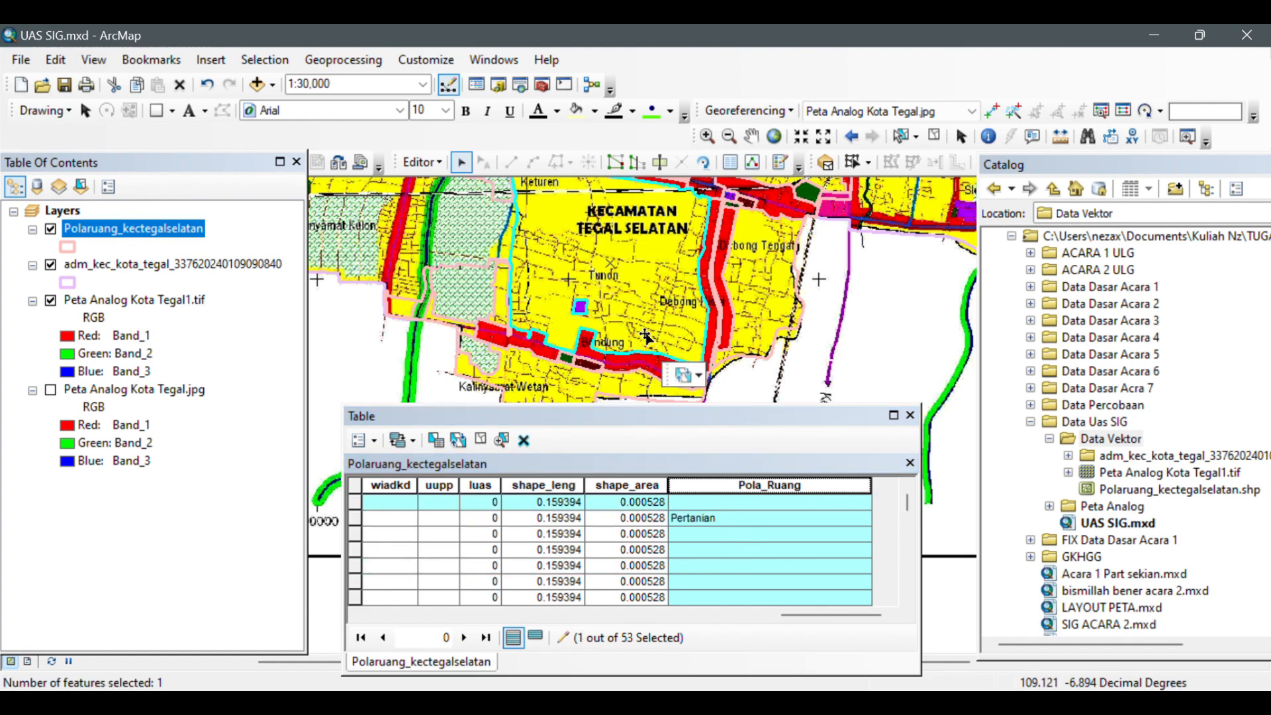
pyautogui.click(617, 361)
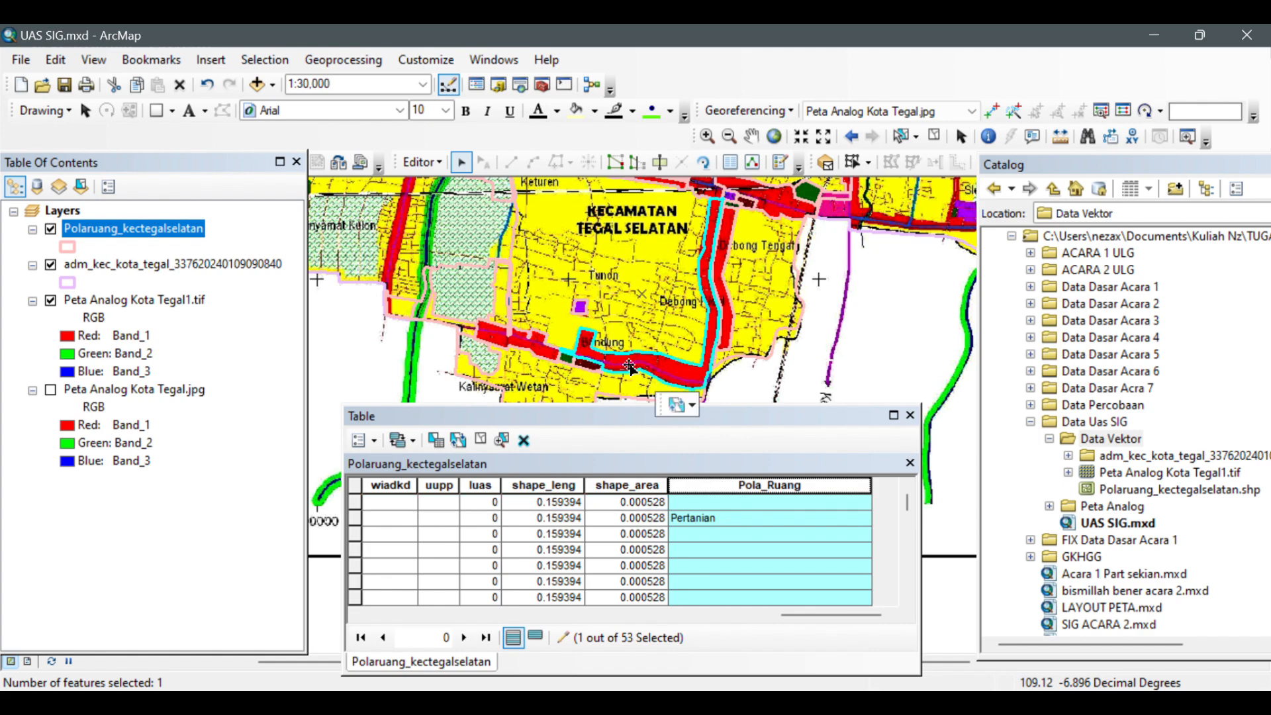
pyautogui.click(542, 349)
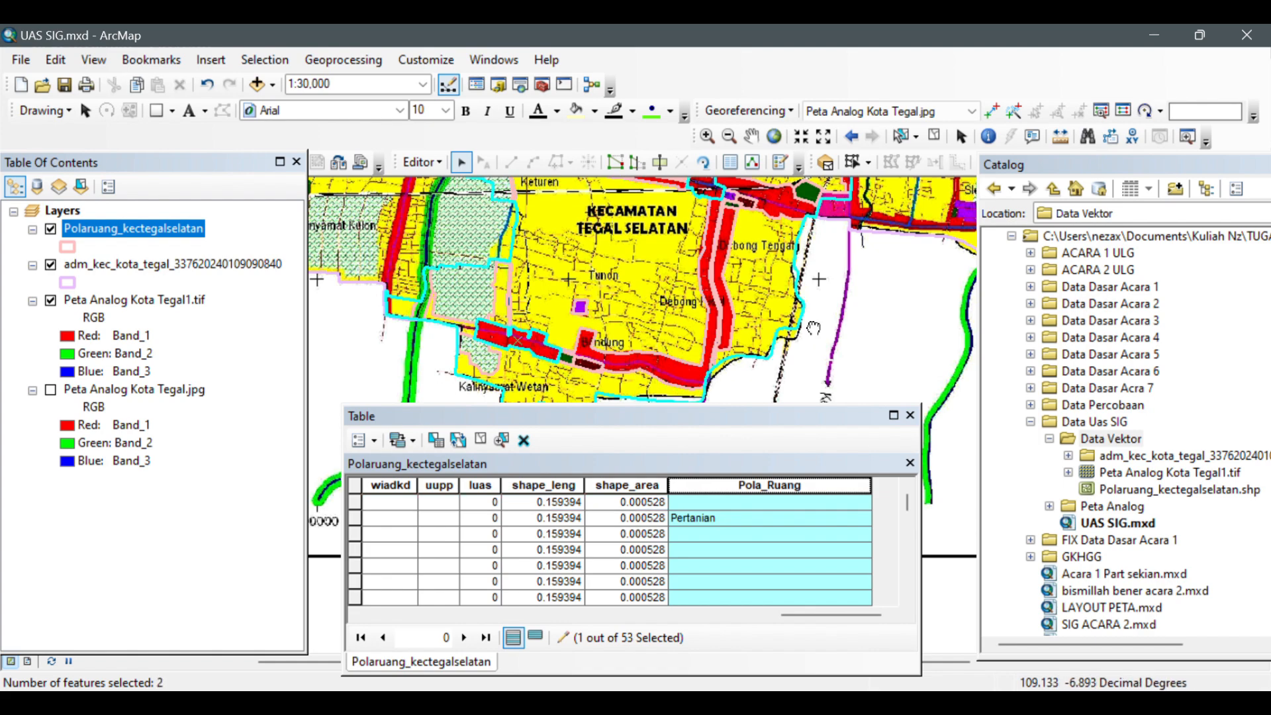
pyautogui.moveTo(813, 327); pyautogui.dragTo(313, 267)
pyautogui.moveTo(854, 255); pyautogui.dragTo(375, 308)
pyautogui.moveTo(539, 265); pyautogui.dragTo(668, 399)
pyautogui.moveTo(613, 290); pyautogui.dragTo(615, 434)
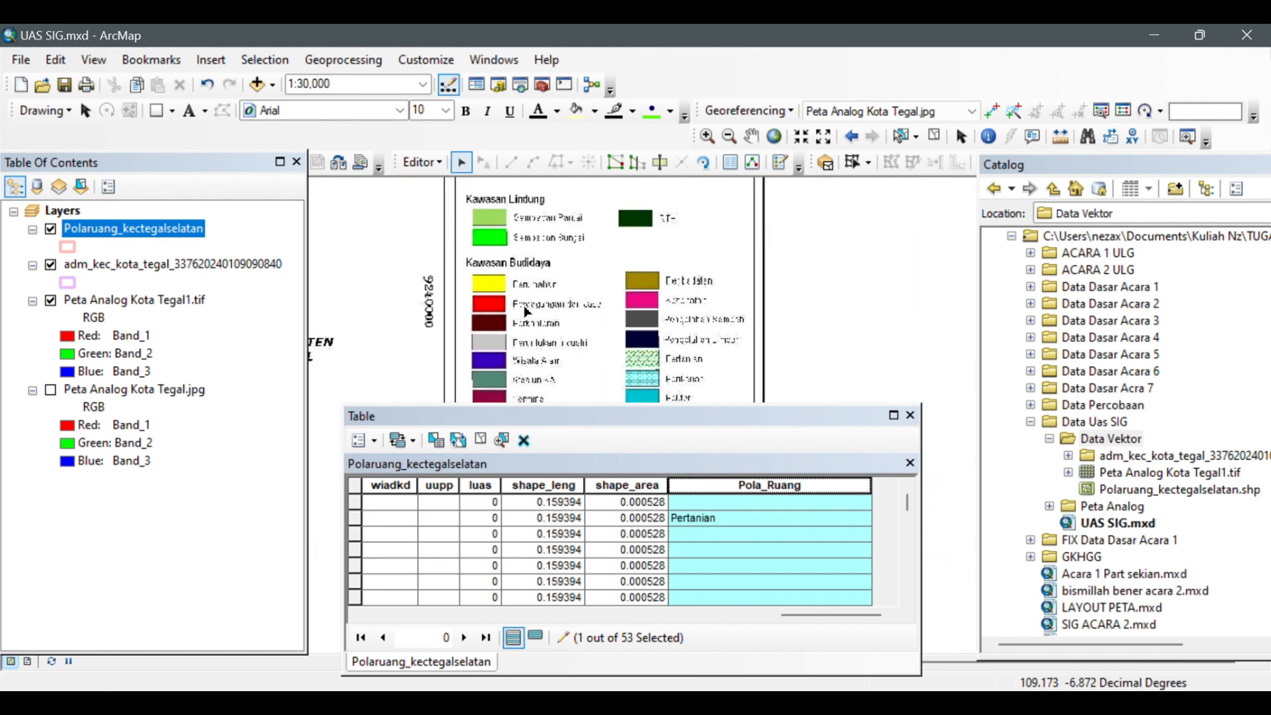
pyautogui.scroll(4, 528, 311)
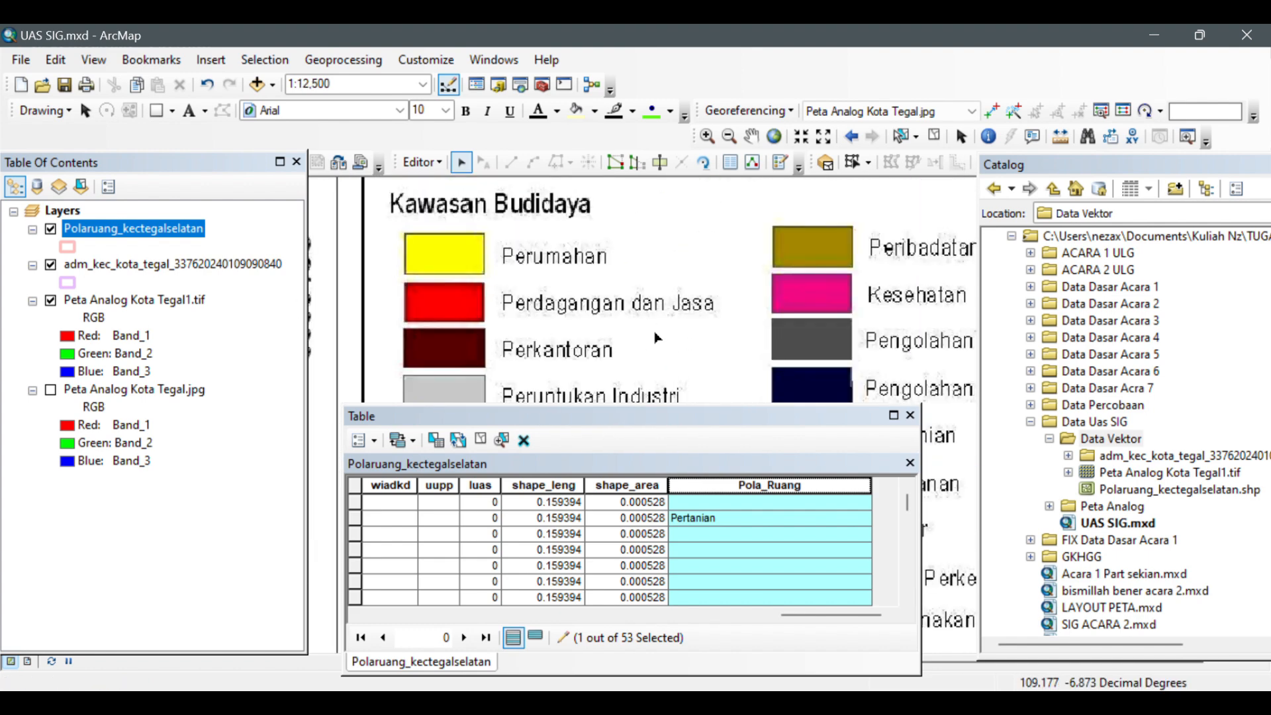
pyautogui.scroll(-5, 654, 331)
pyautogui.moveTo(511, 340); pyautogui.dragTo(630, 308)
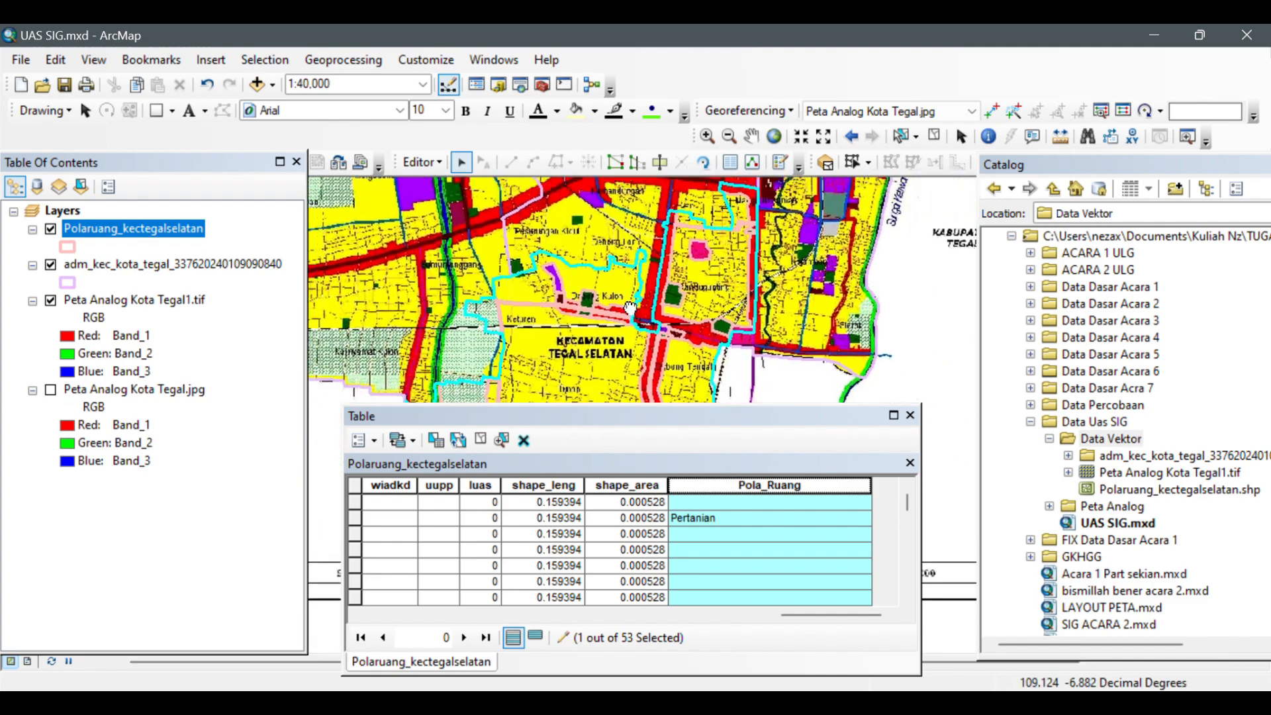
# - Select the red polygons on both sides of the road south of Debong Kulon
pyautogui.scroll(5, 630, 308)
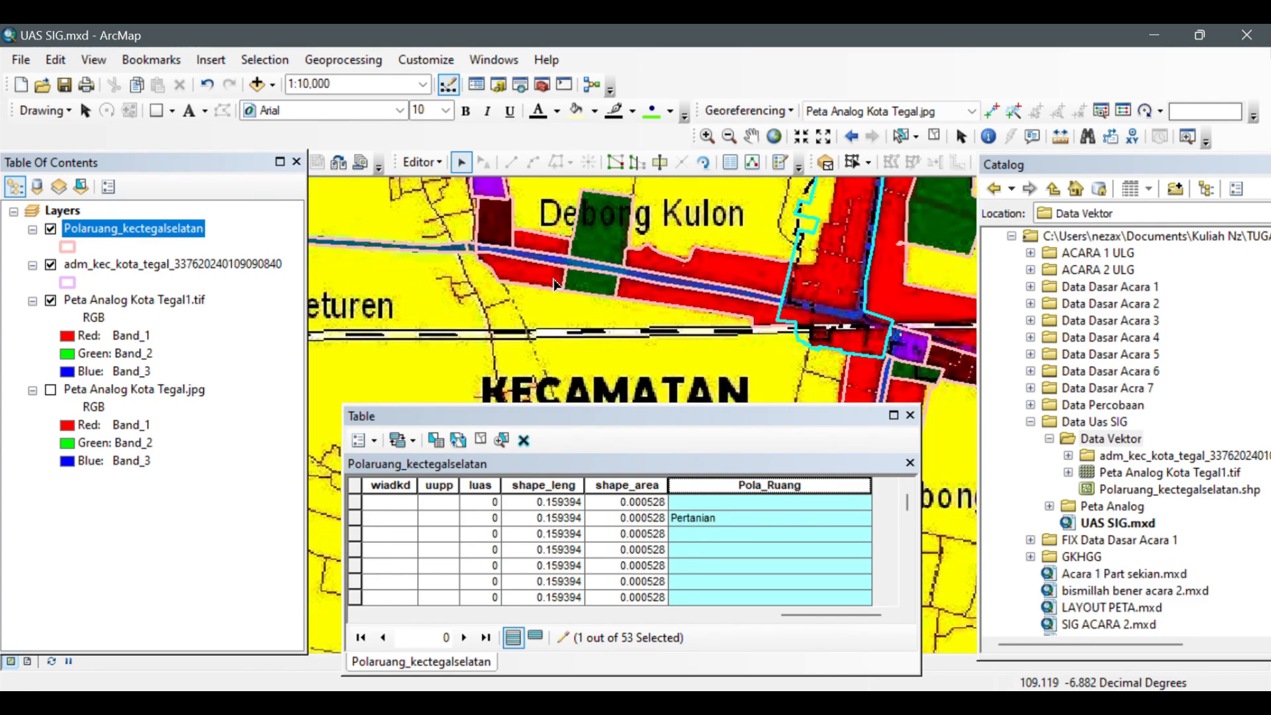
pyautogui.click(554, 284)
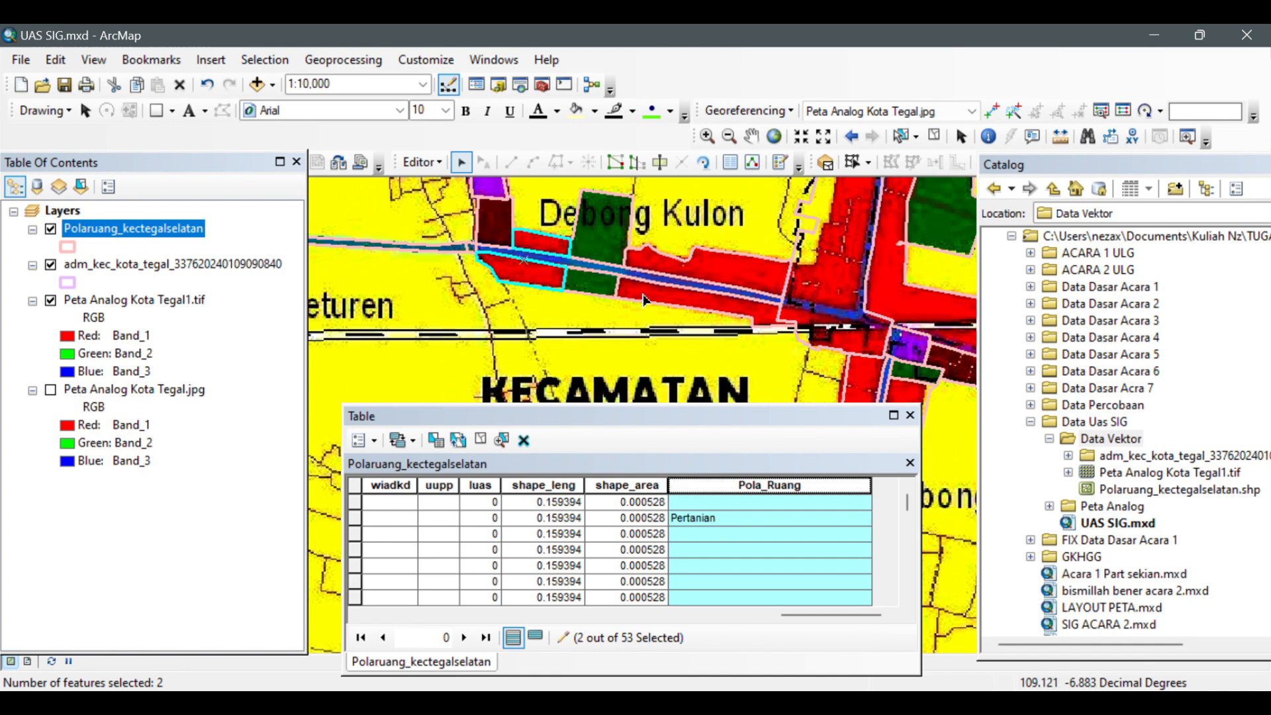
pyautogui.keyDown('shift'); pyautogui.click(736, 273); pyautogui.keyUp('shift')
pyautogui.keyDown('shift'); pyautogui.click(734, 276); pyautogui.keyUp('shift')
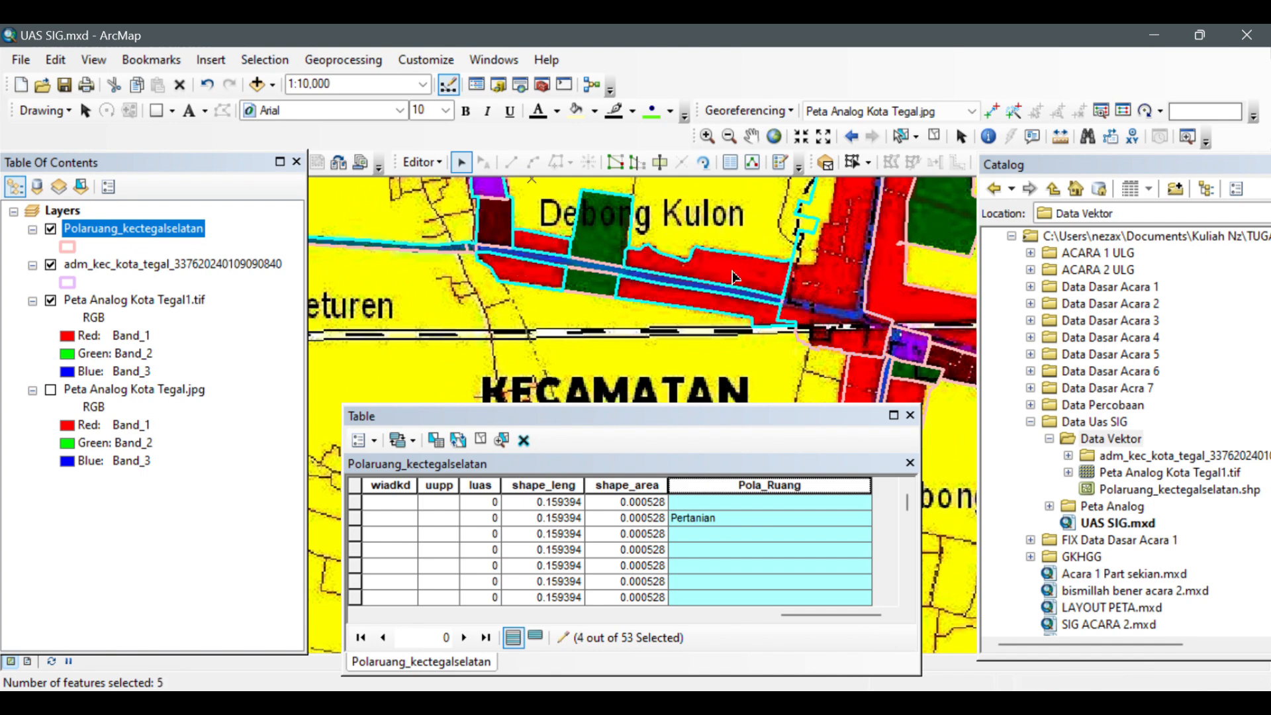
# - Add the remaining red road-side polygons near Randugunting, Debong Tengah and Debong Kidul to the selection
pyautogui.scroll(-1, 732, 272)
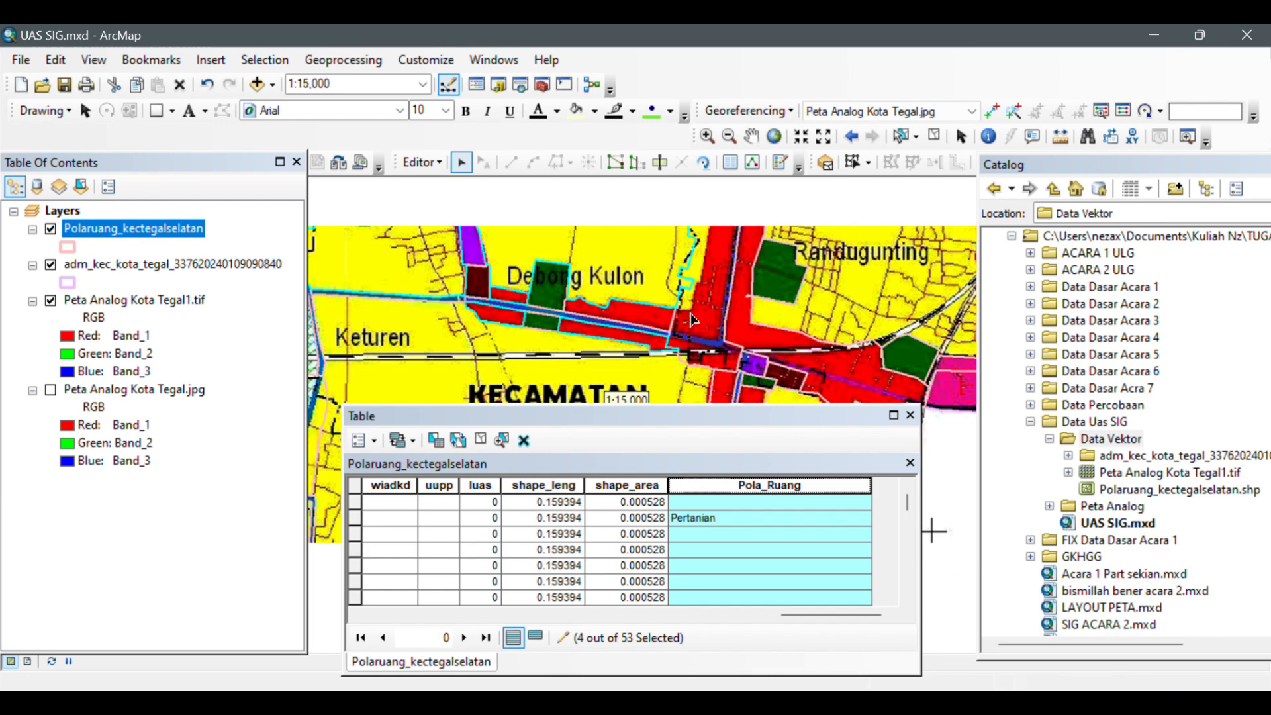
pyautogui.moveTo(713, 337); pyautogui.dragTo(543, 281)
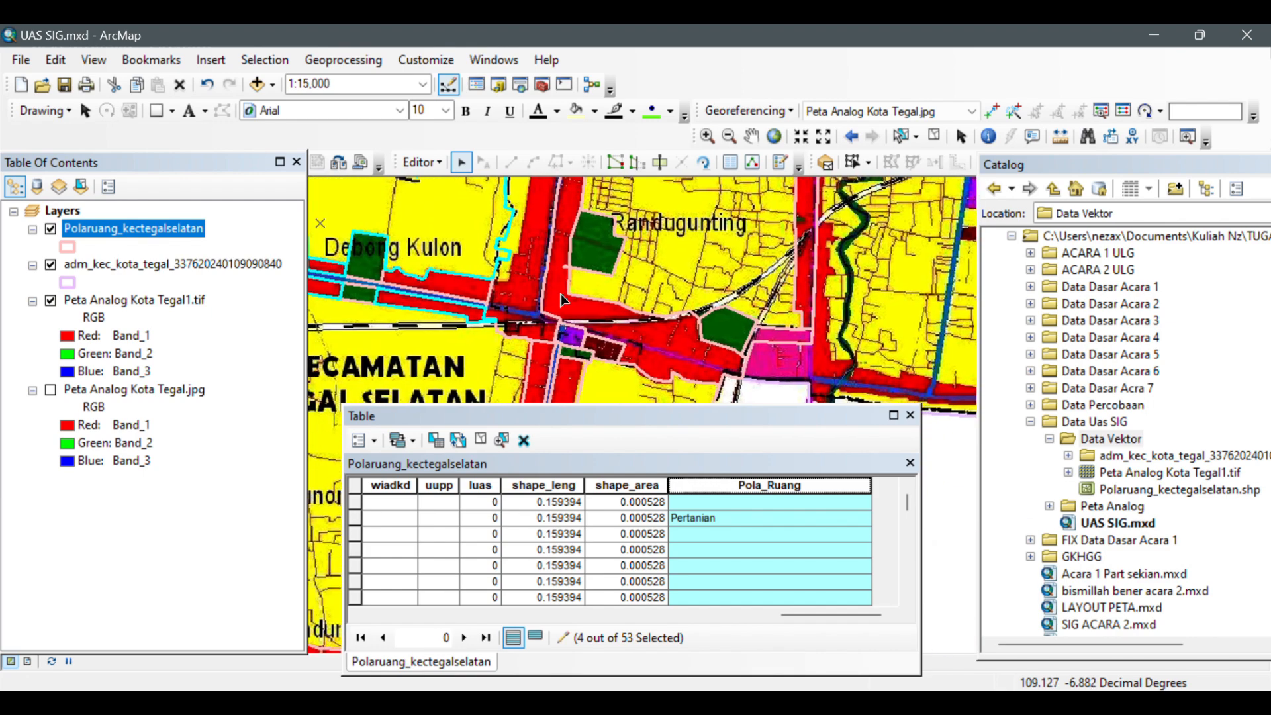
pyautogui.keyDown('shift'); pyautogui.click(562, 295); pyautogui.keyUp('shift')
pyautogui.moveTo(712, 370); pyautogui.dragTo(676, 238)
pyautogui.keyDown('shift'); pyautogui.click(544, 293); pyautogui.keyUp('shift')
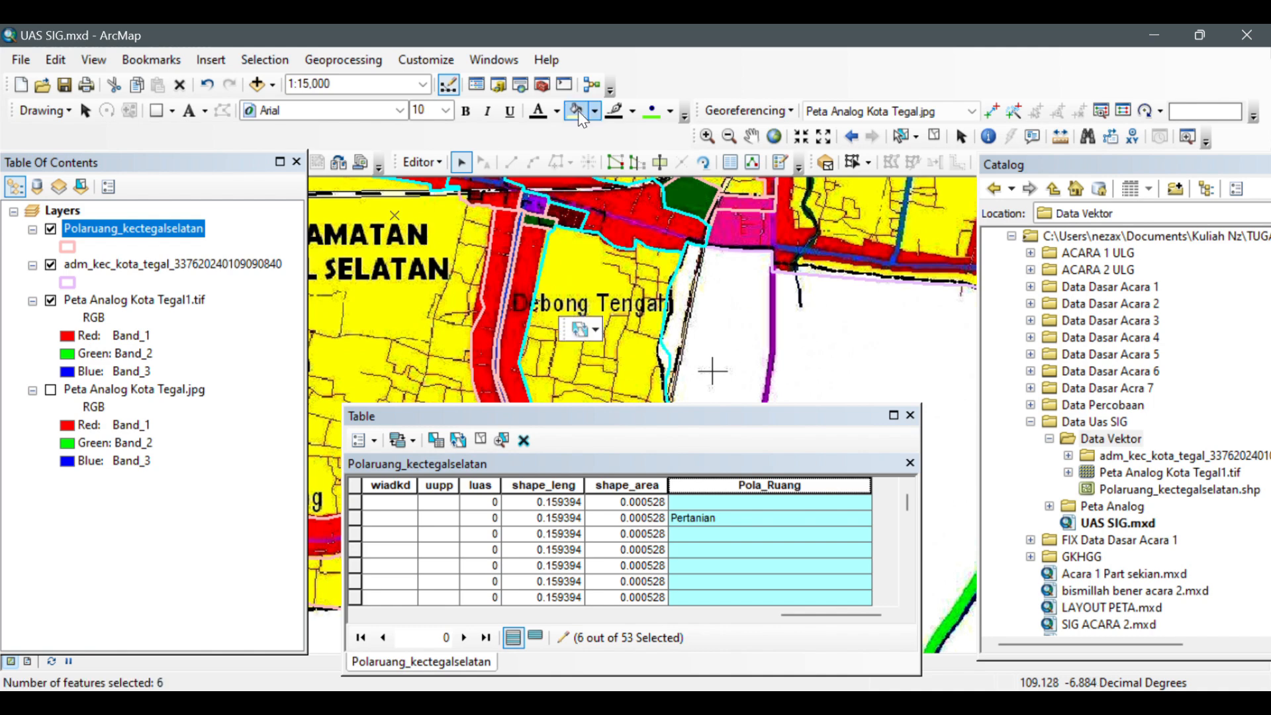
pyautogui.keyDown('shift'); pyautogui.click(511, 298); pyautogui.keyUp('shift')
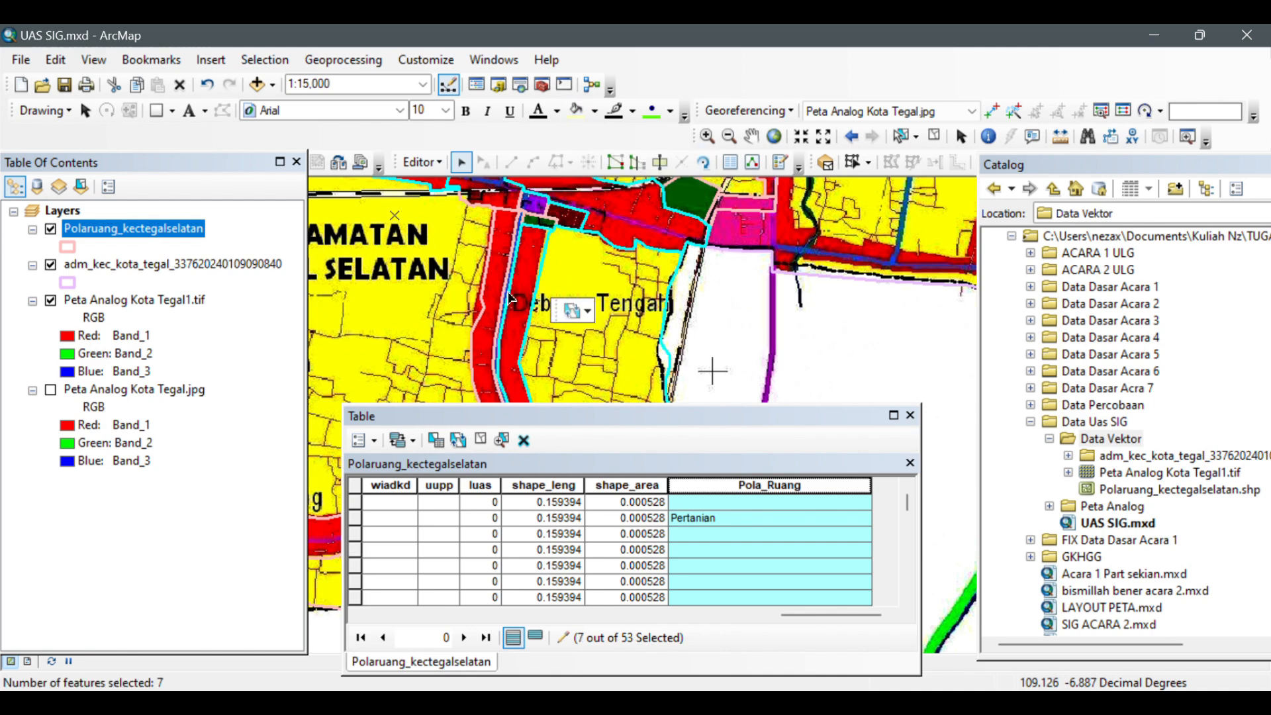
pyautogui.keyDown('shift'); pyautogui.click(493, 290); pyautogui.keyUp('shift')
pyautogui.moveTo(523, 371); pyautogui.dragTo(588, 199)
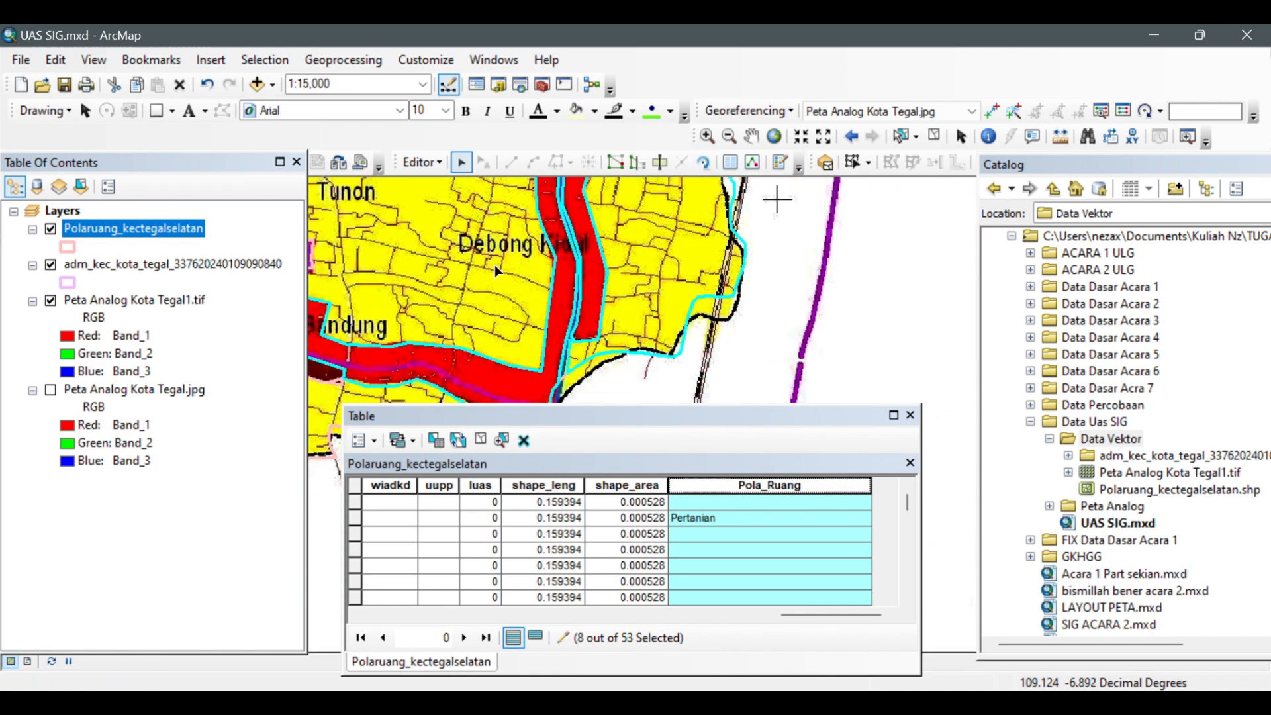
# - Limit the attribute table to the selected records and calculate their Pola_Ruang field as "Perdagangan dan Jasa"
pyautogui.click(536, 638)
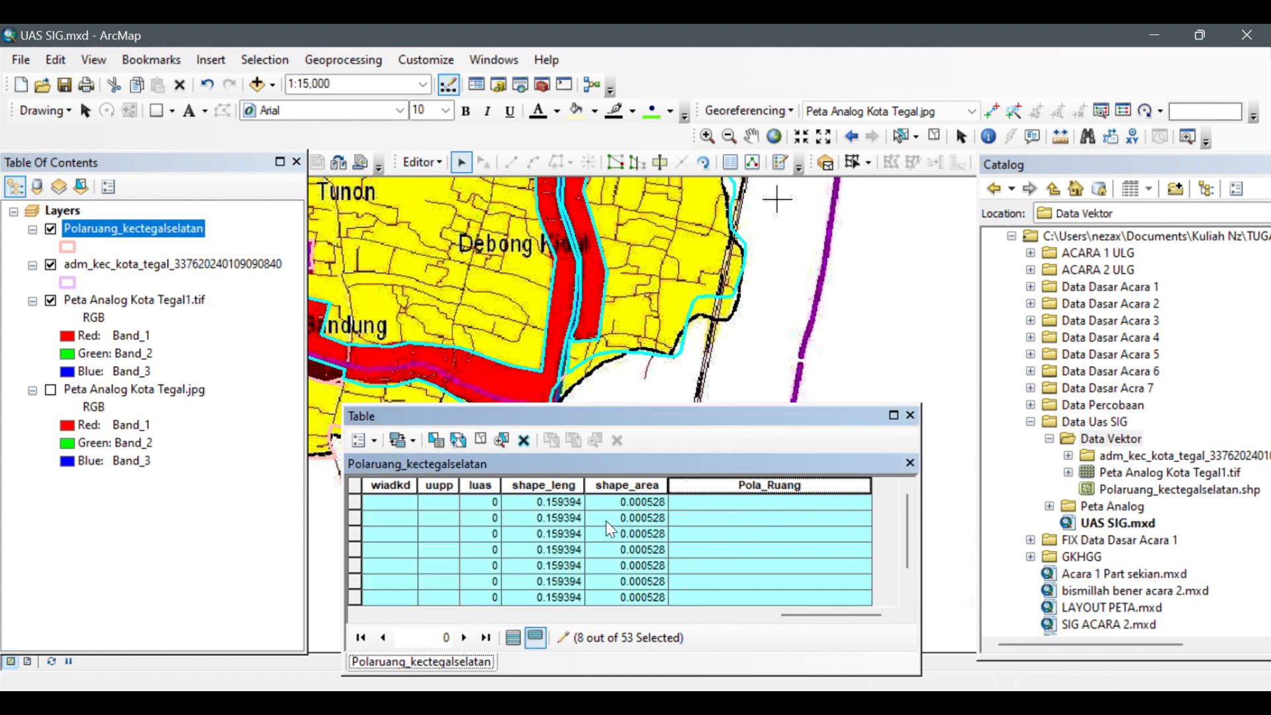
pyautogui.rightClick(803, 490)
pyautogui.click(860, 349)
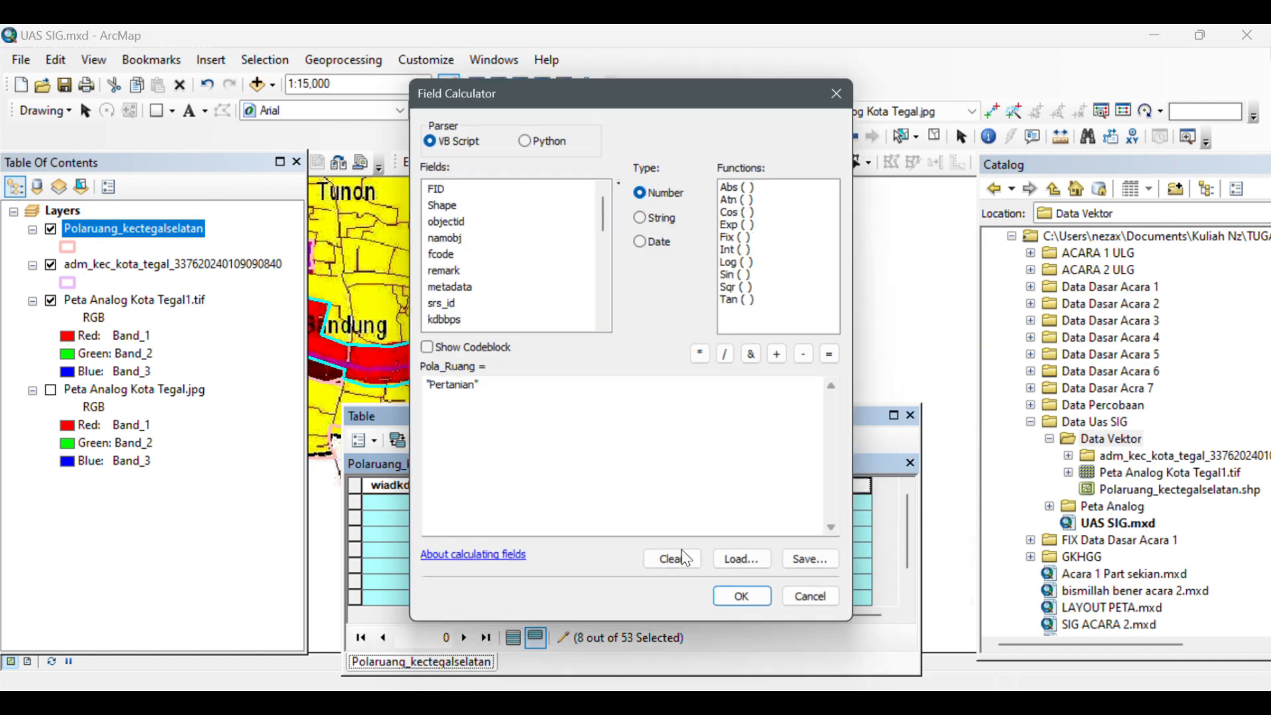
pyautogui.moveTo(474, 400); pyautogui.dragTo(469, 399)
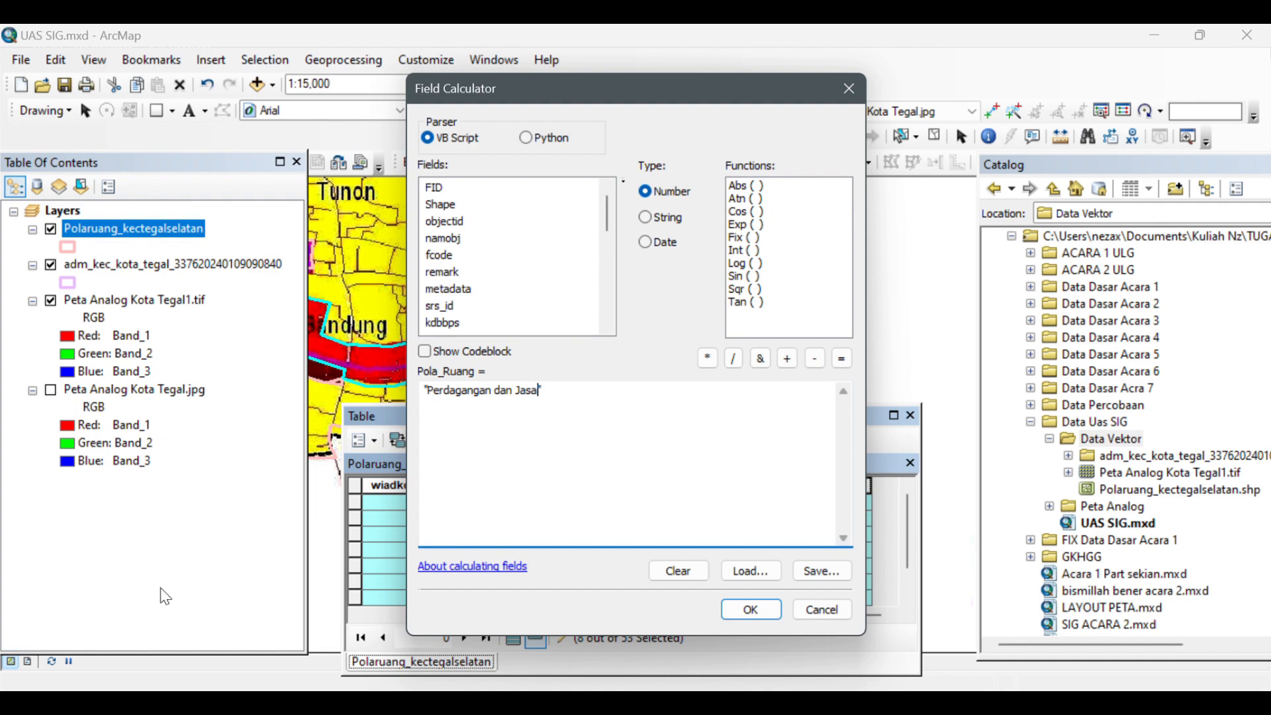
pyautogui.click(750, 608)
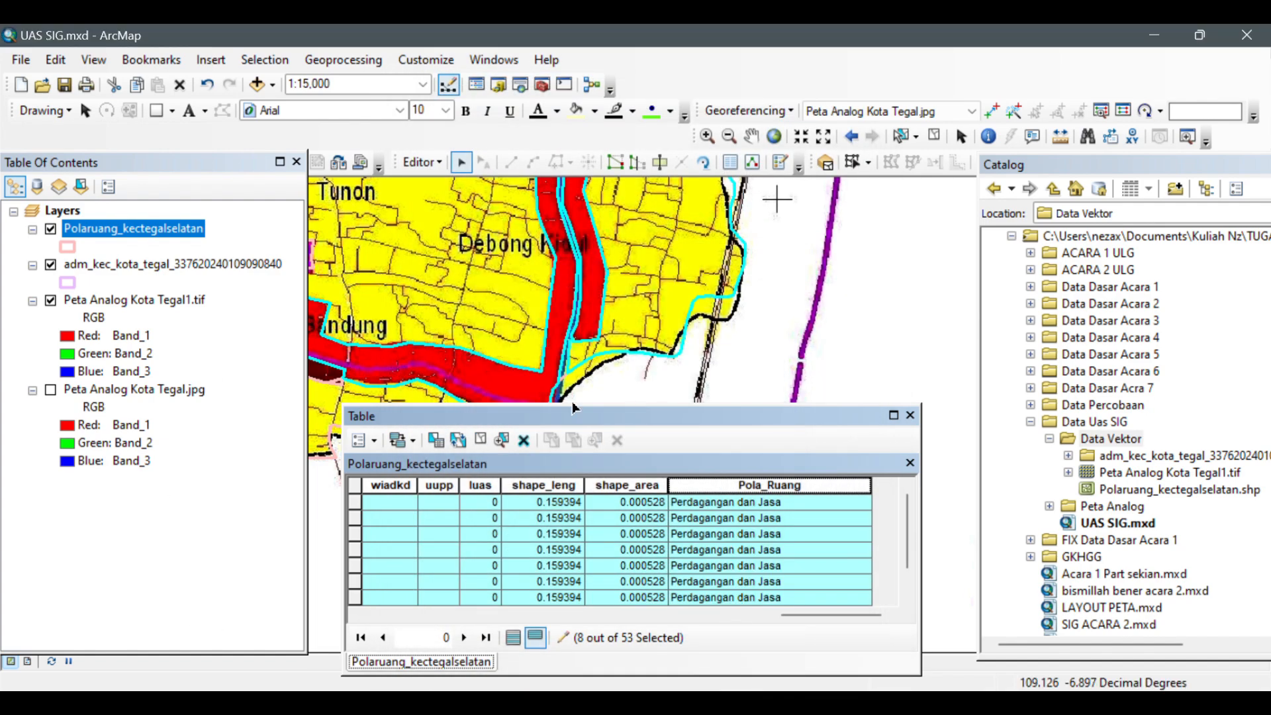
pyautogui.scroll(-3, 580, 320)
pyautogui.scroll(-2, 618, 354)
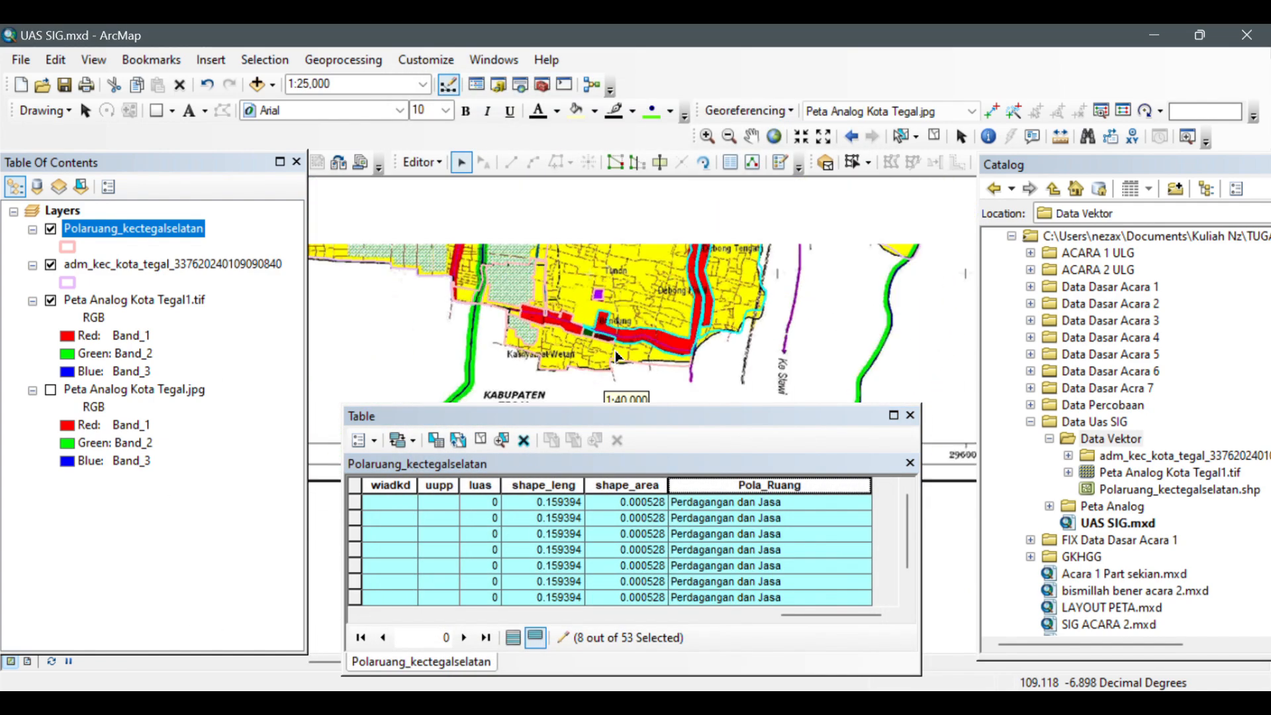
pyautogui.scroll(3, 619, 353)
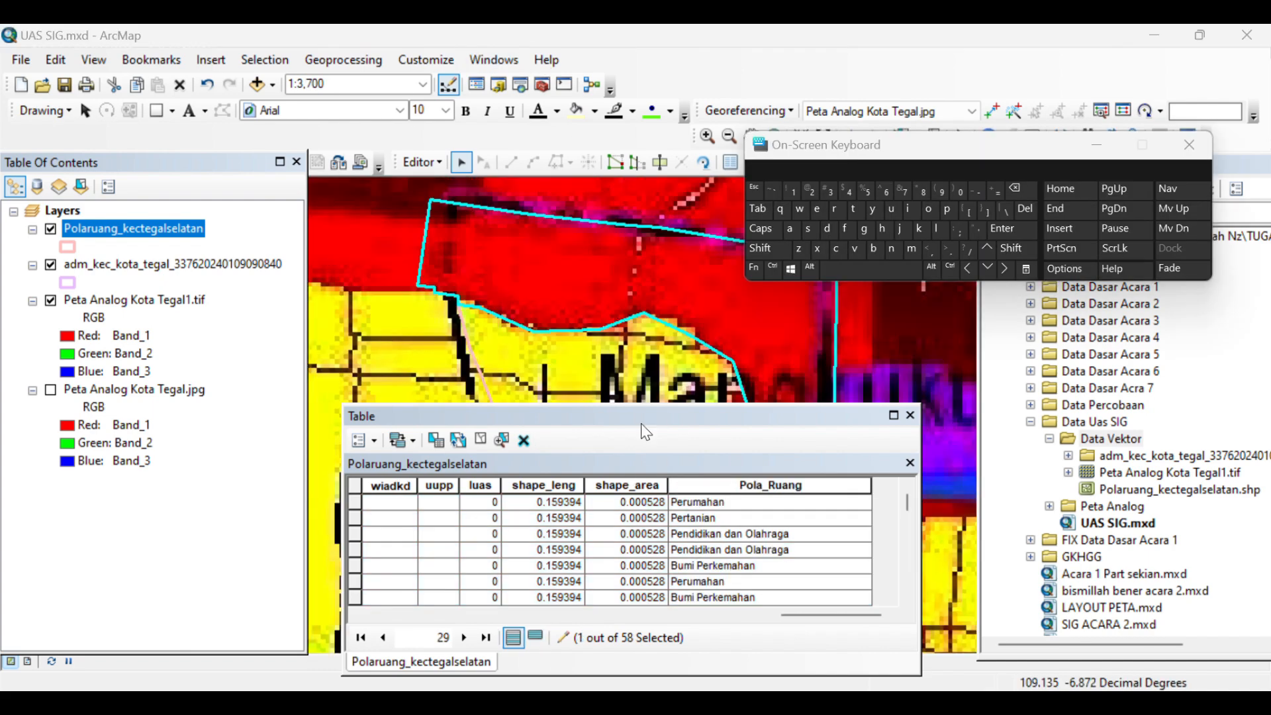
# - Keep the attribute table floating over the map and review the Pola_Ruang values down to the last record
pyautogui.moveTo(645, 432); pyautogui.dragTo(649, 511)
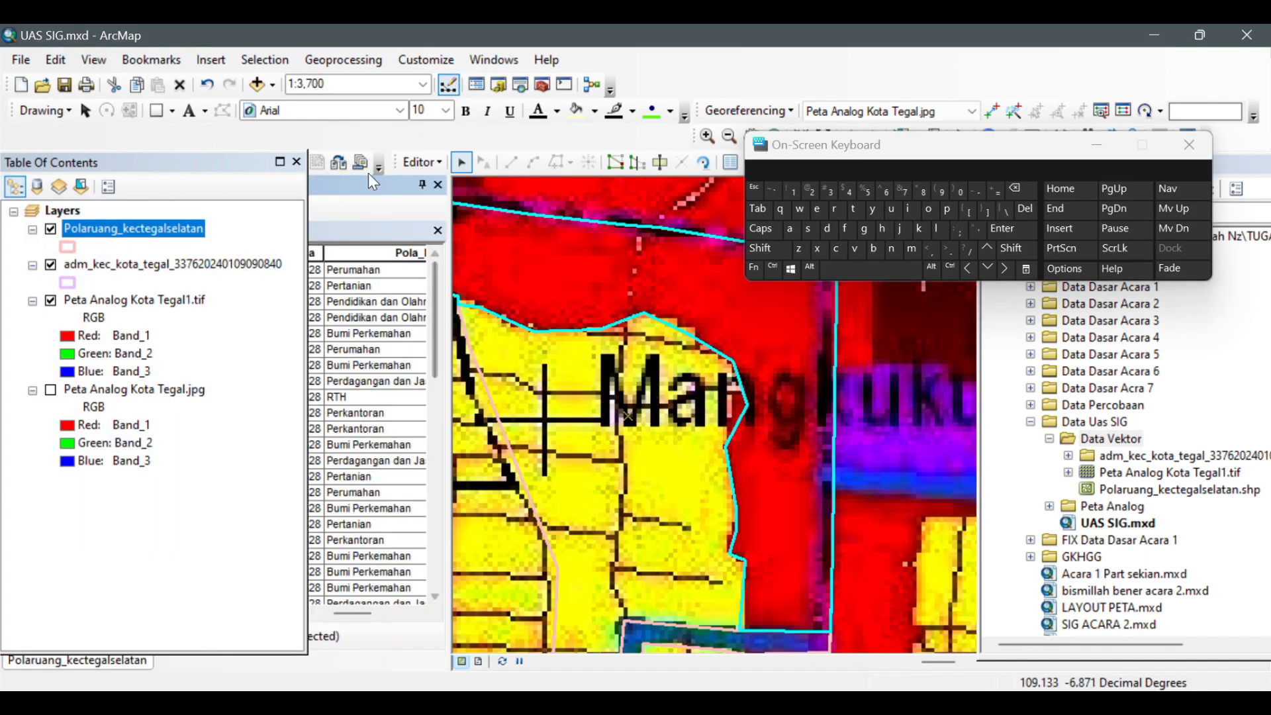
pyautogui.moveTo(370, 180); pyautogui.dragTo(638, 404)
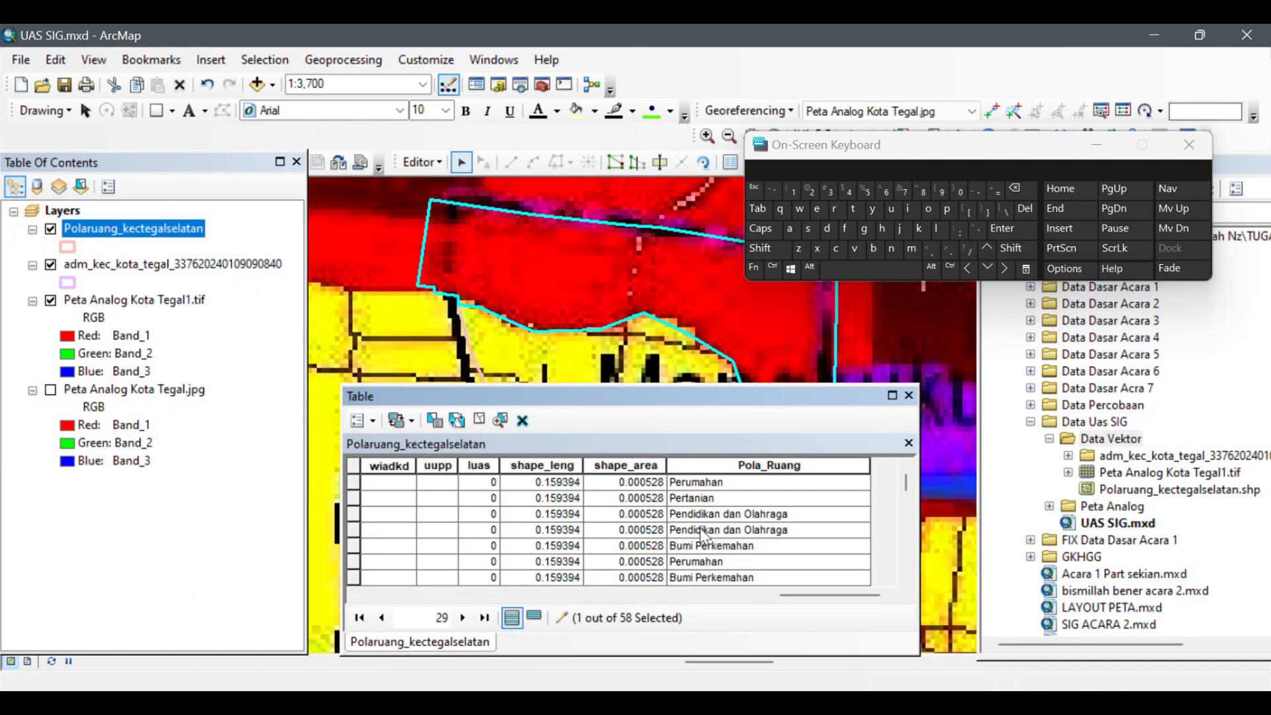
pyautogui.scroll(-8, 807, 518)
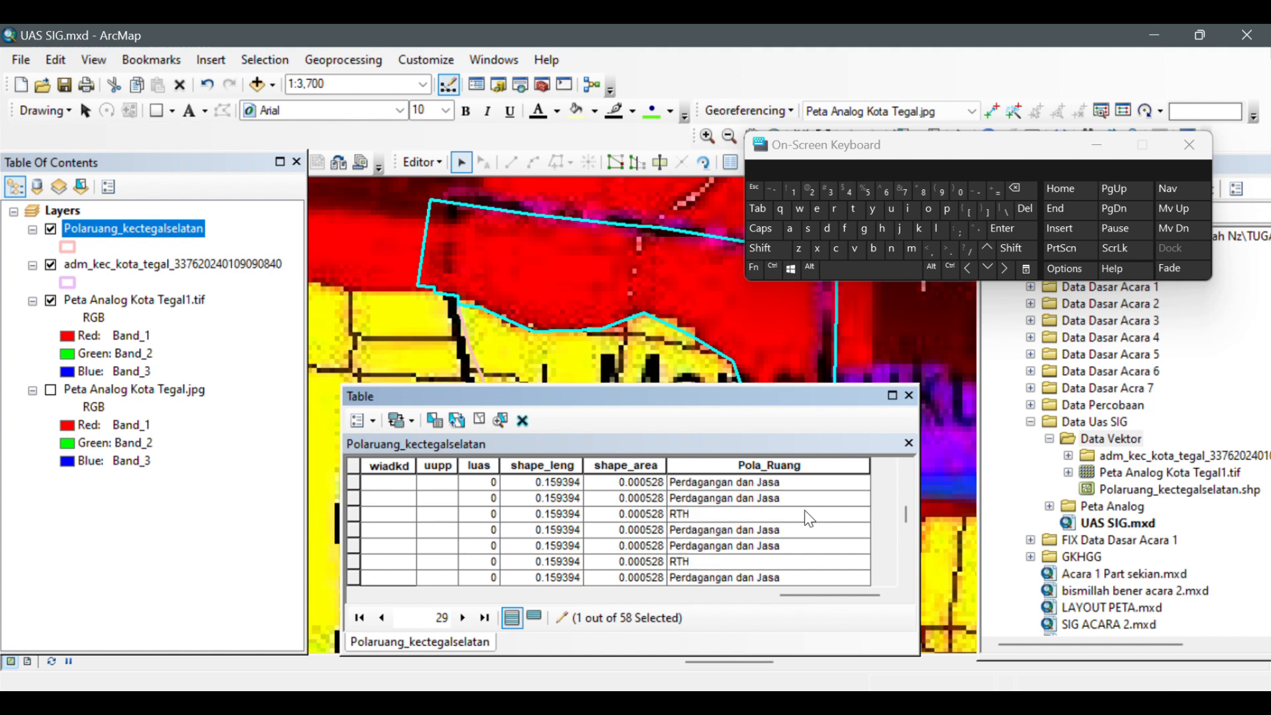
pyautogui.scroll(-5, 805, 511)
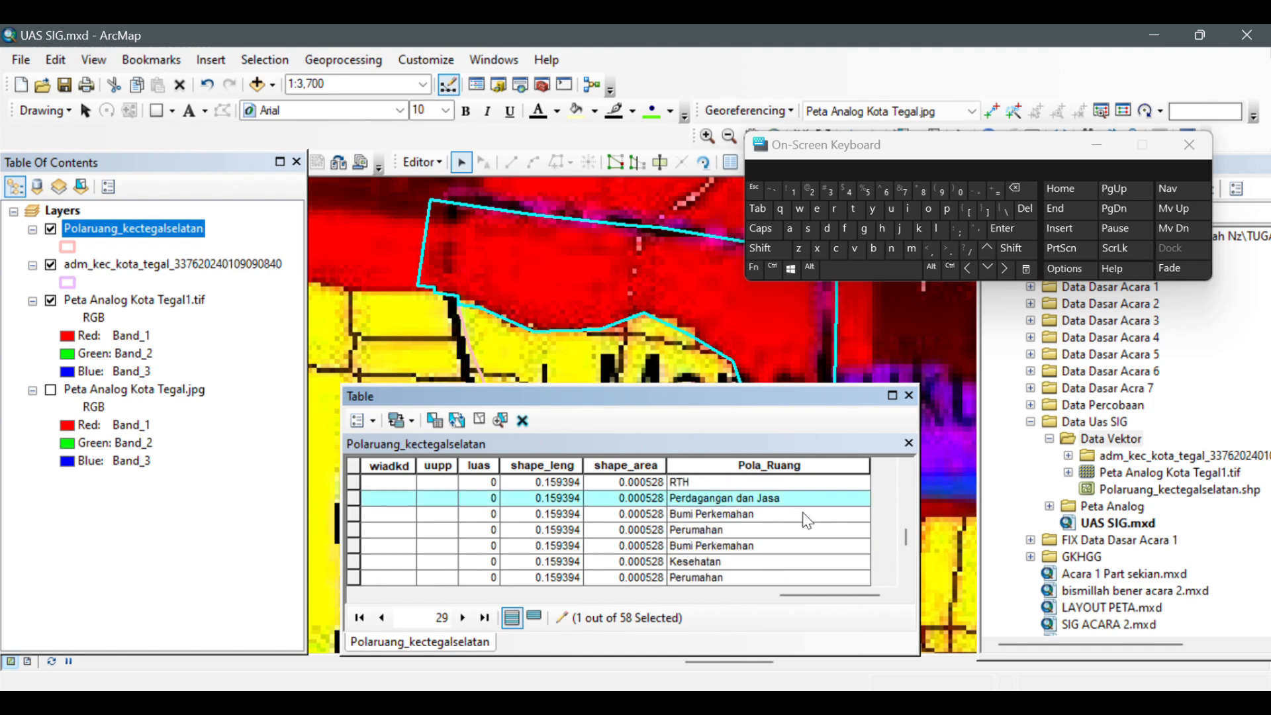
pyautogui.scroll(-8, 808, 520)
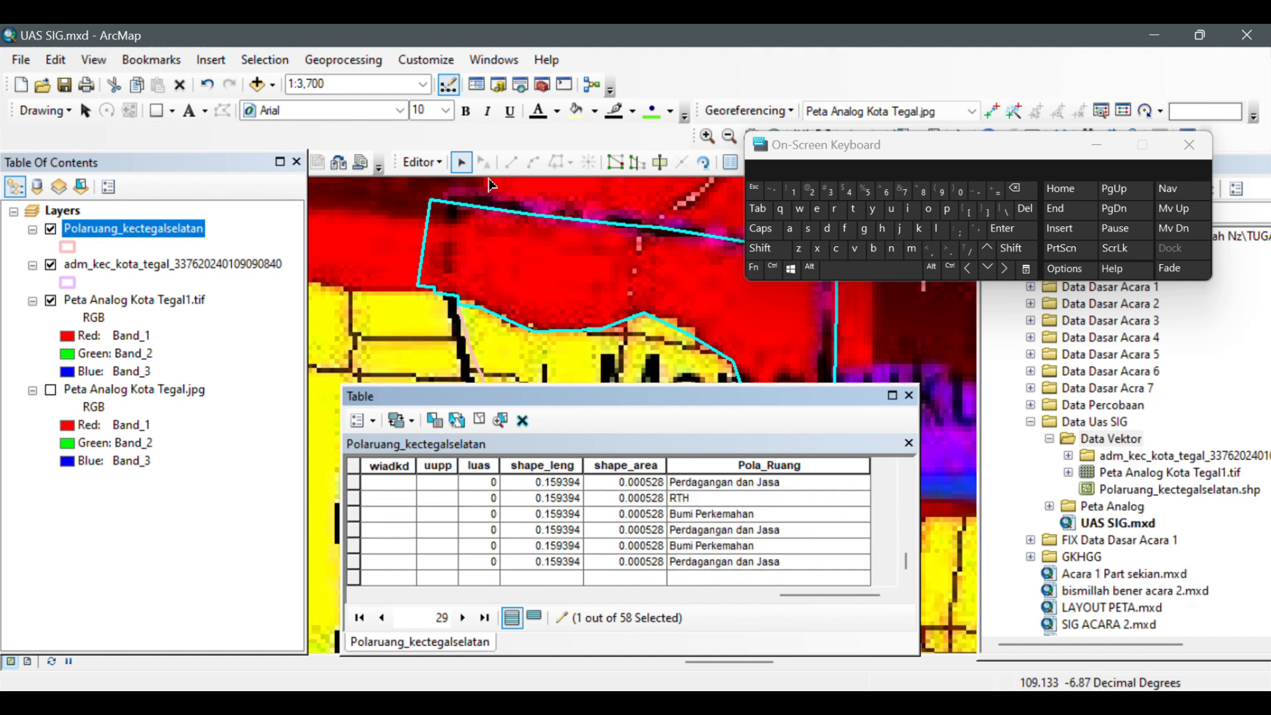
# - Save the edits to the Polaruang_kectegalselatan layer and stop editing
pyautogui.click(418, 162)
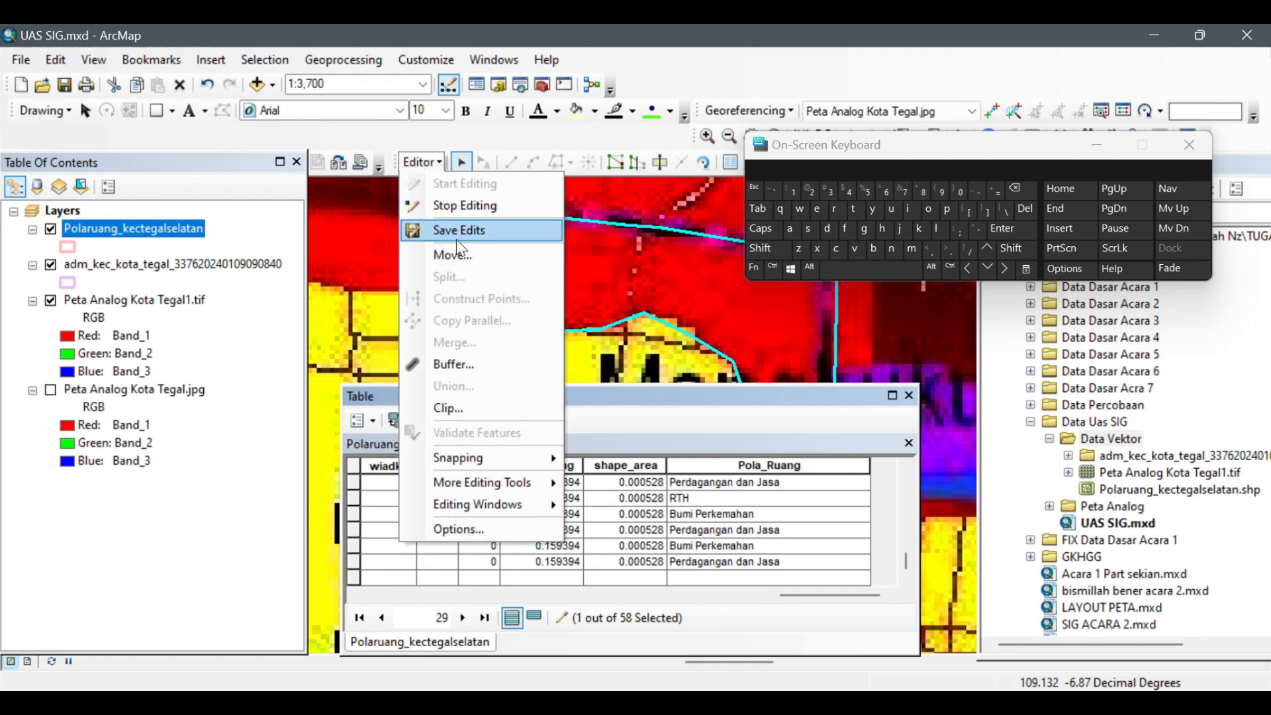
pyautogui.click(456, 233)
pyautogui.click(431, 162)
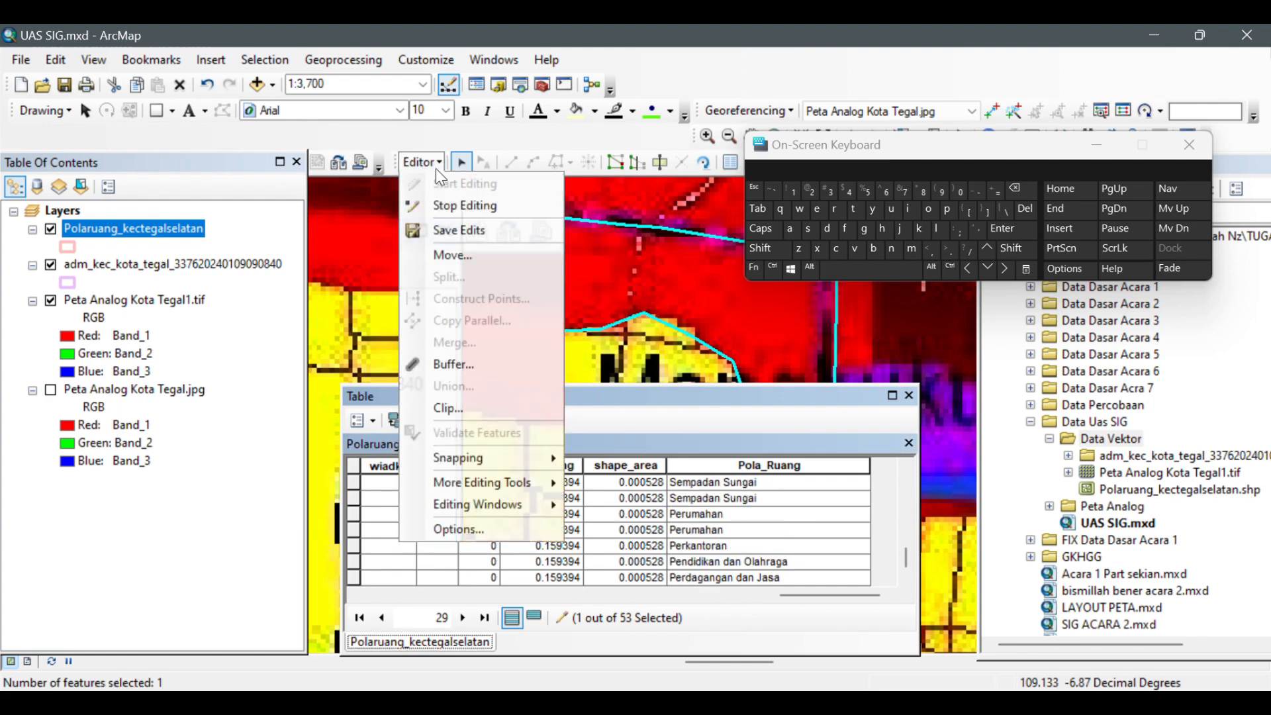
pyautogui.click(451, 203)
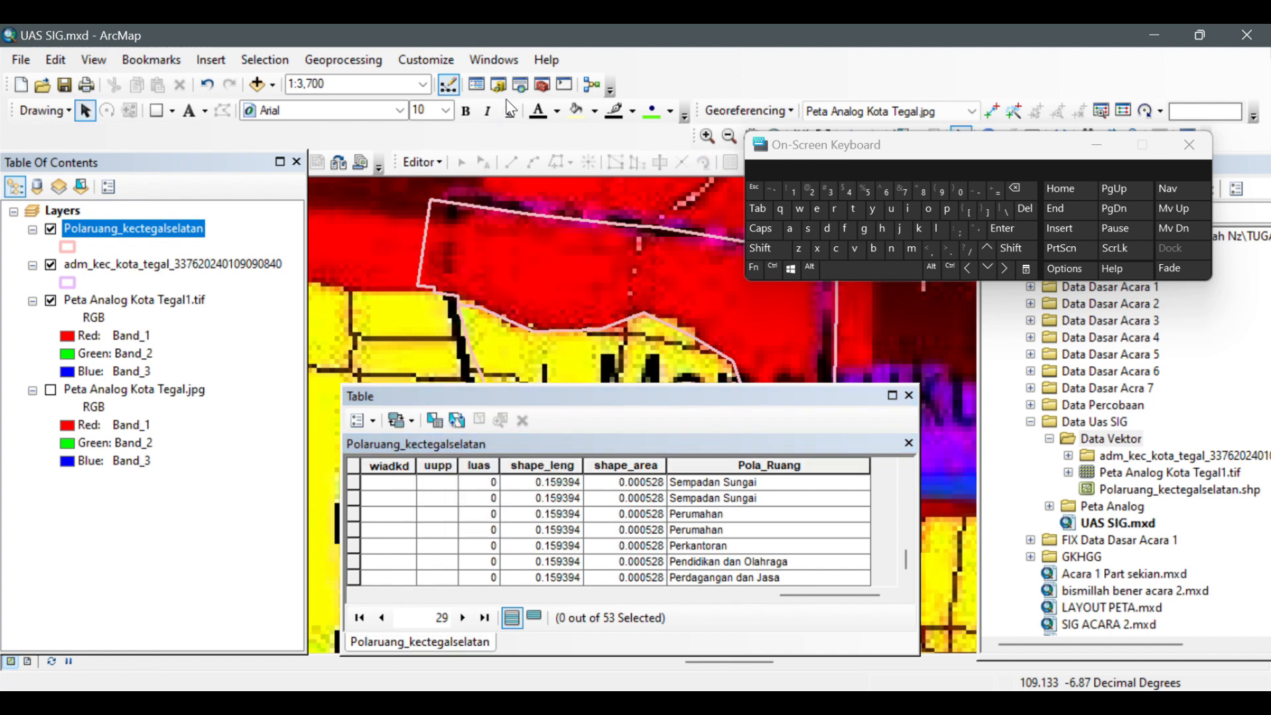
# - Close the attribute table and bring the whole Tegal Selatan district into view on the map
pyautogui.click(909, 396)
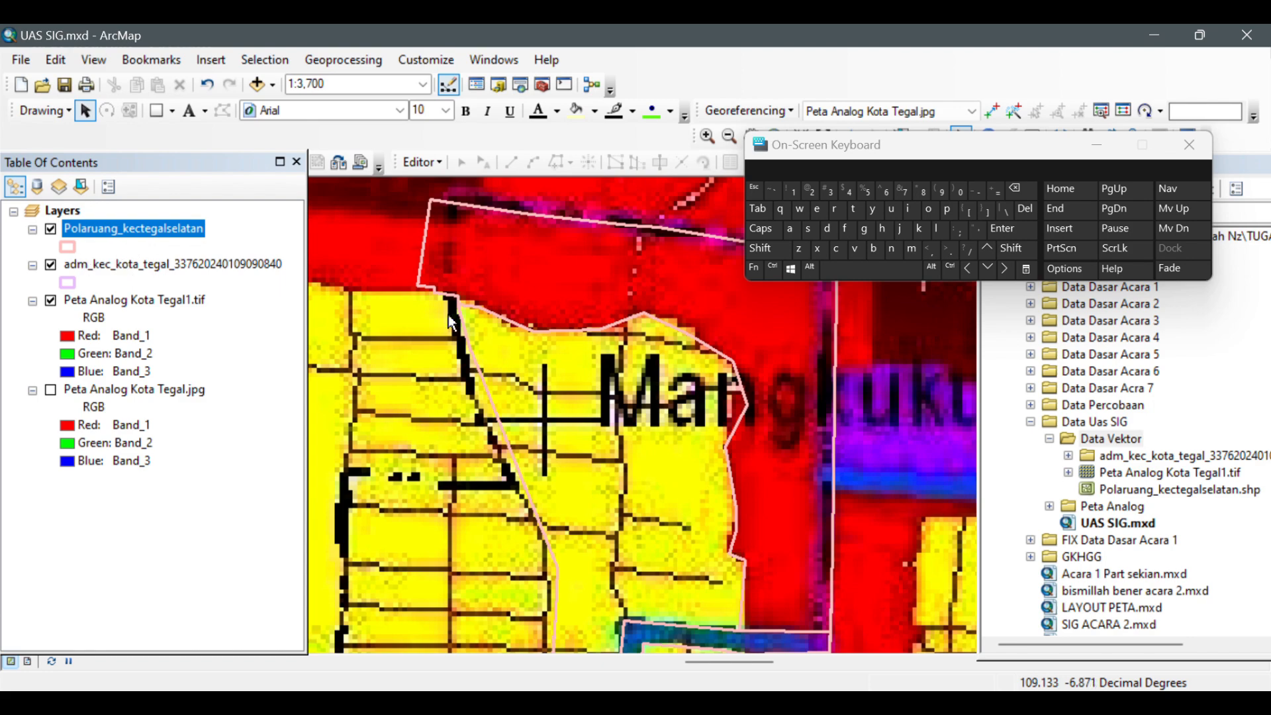
pyautogui.scroll(5, 452, 323)
pyautogui.moveTo(458, 326); pyautogui.dragTo(709, 241)
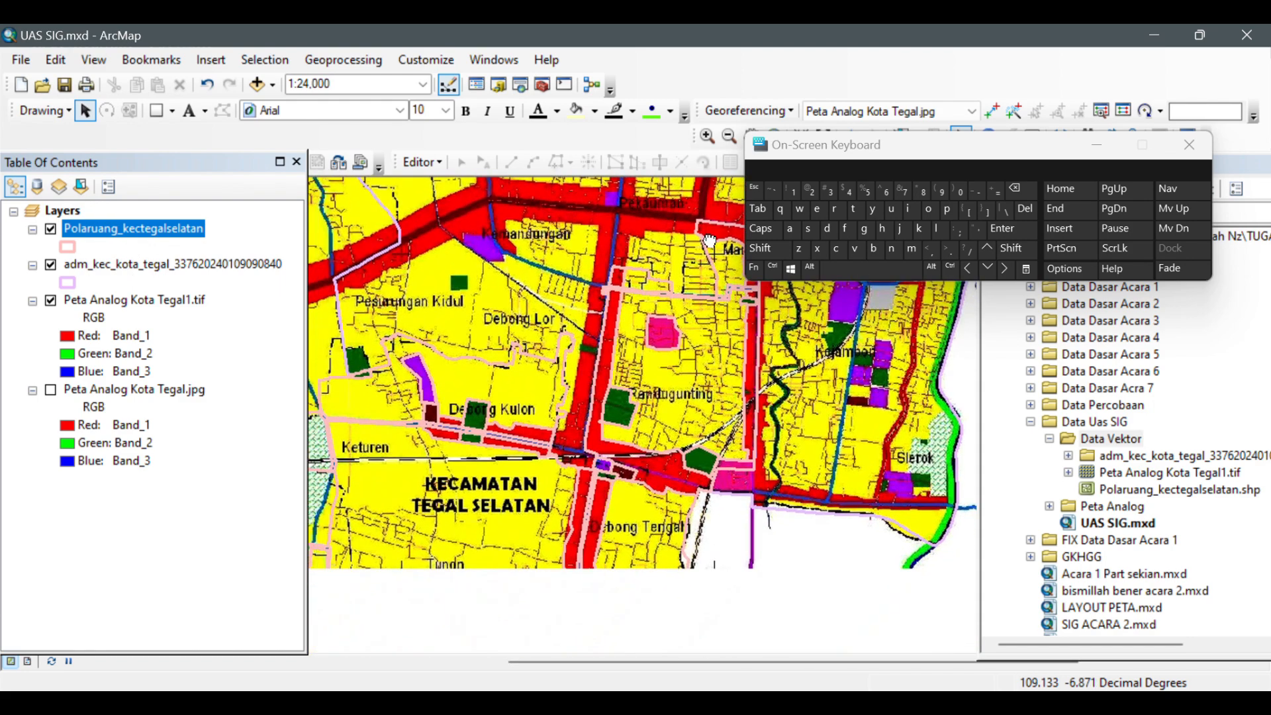
pyautogui.moveTo(570, 517); pyautogui.dragTo(687, 453)
pyautogui.scroll(2, 704, 413)
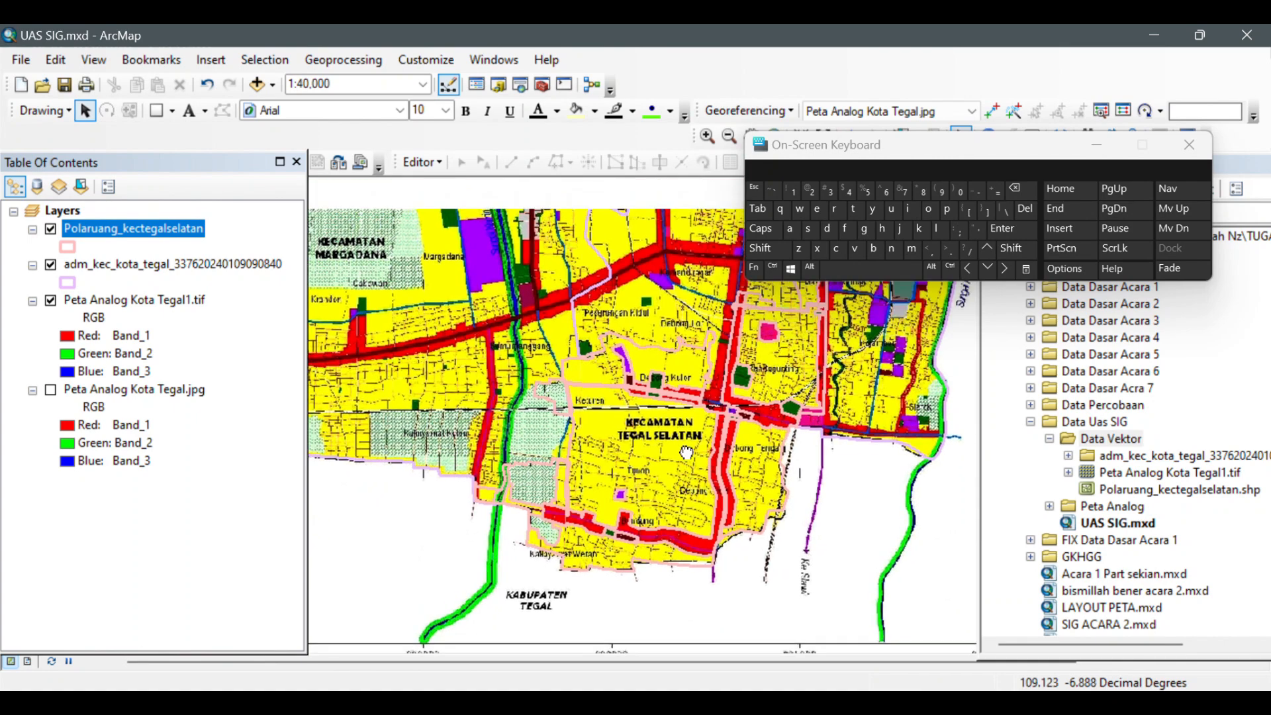
# - Symbolize the Polaruang_kectegalselatan layer with unique-value categories based on the Pola_Ruang field
pyautogui.rightClick(164, 228)
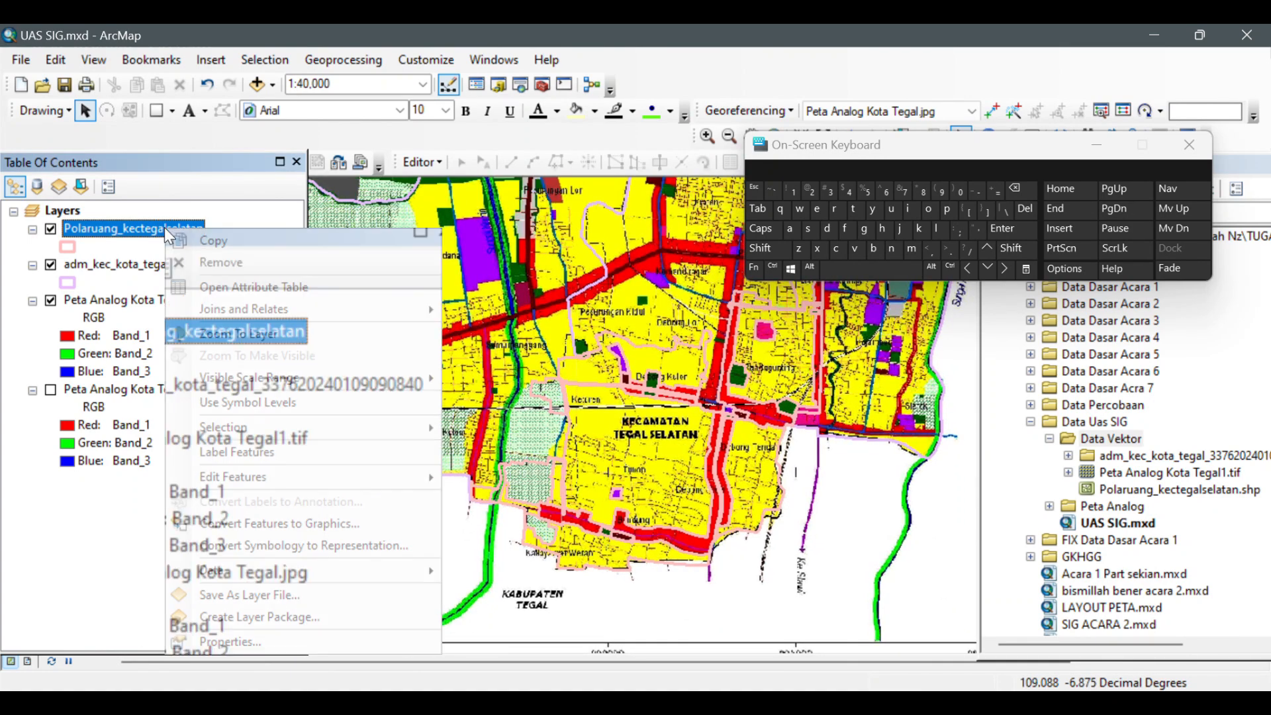
pyautogui.click(320, 641)
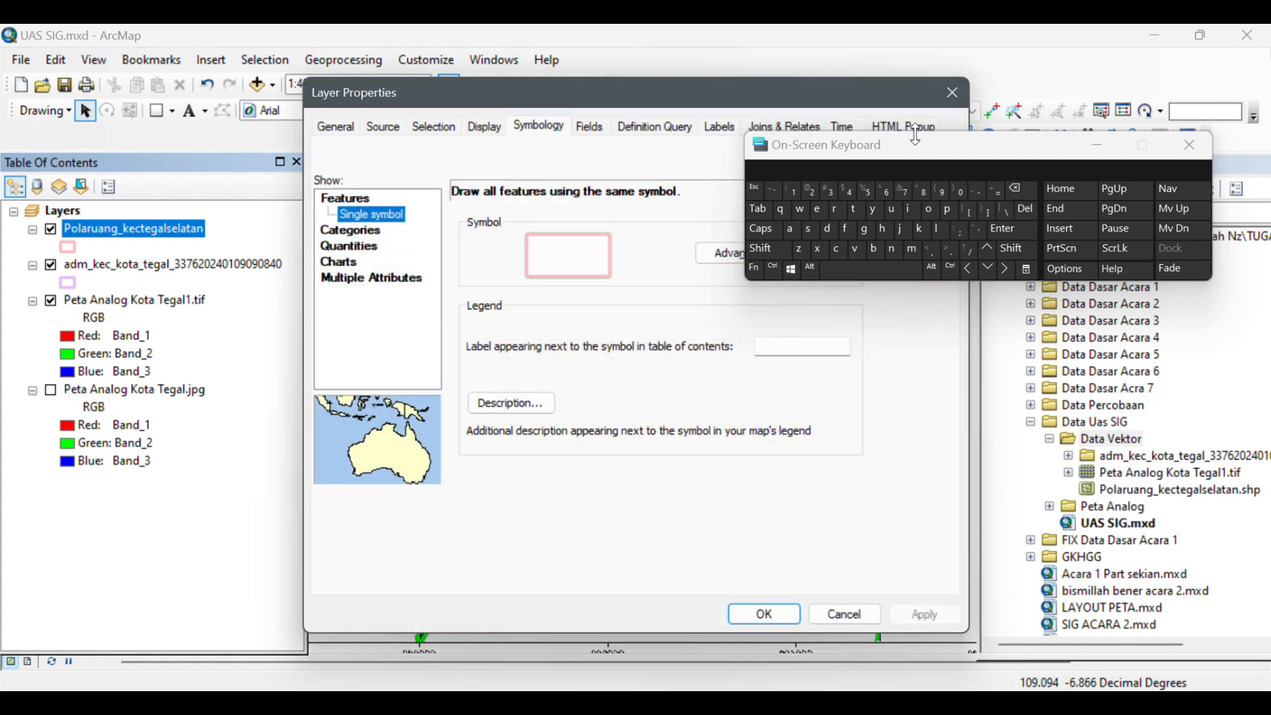
pyautogui.click(1189, 145)
pyautogui.click(369, 231)
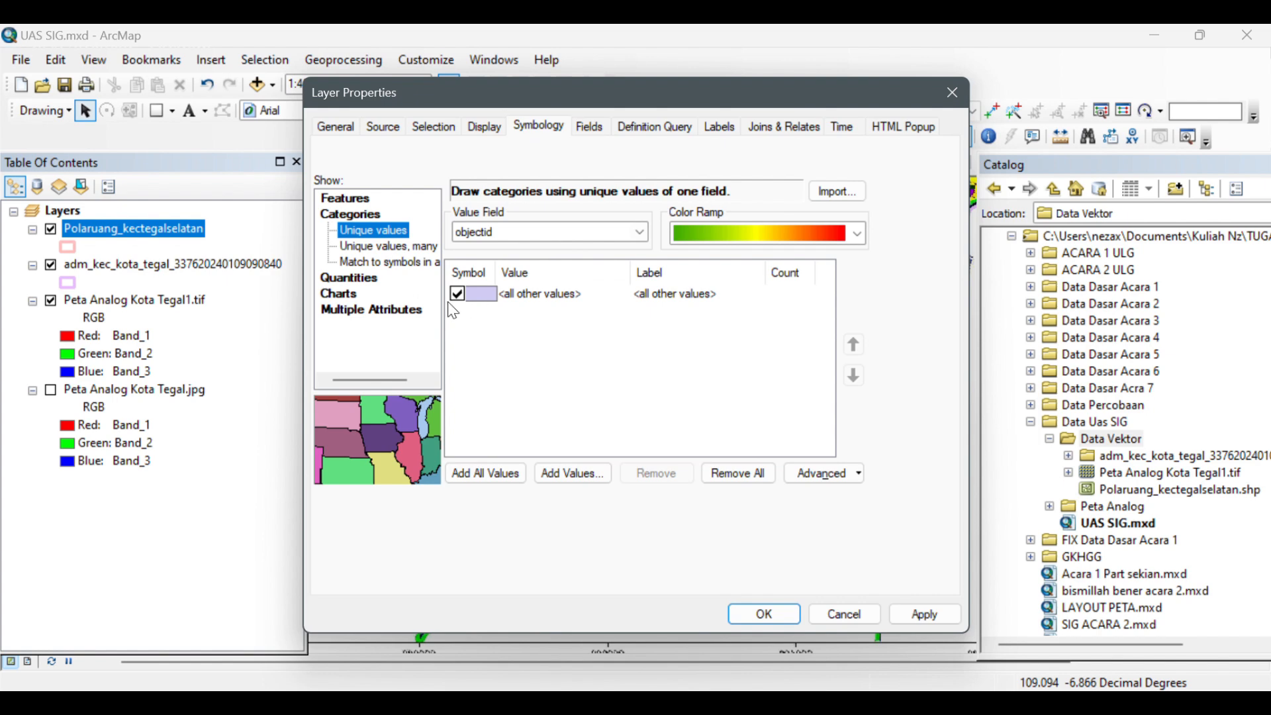
pyautogui.click(498, 233)
pyautogui.scroll(-5, 513, 397)
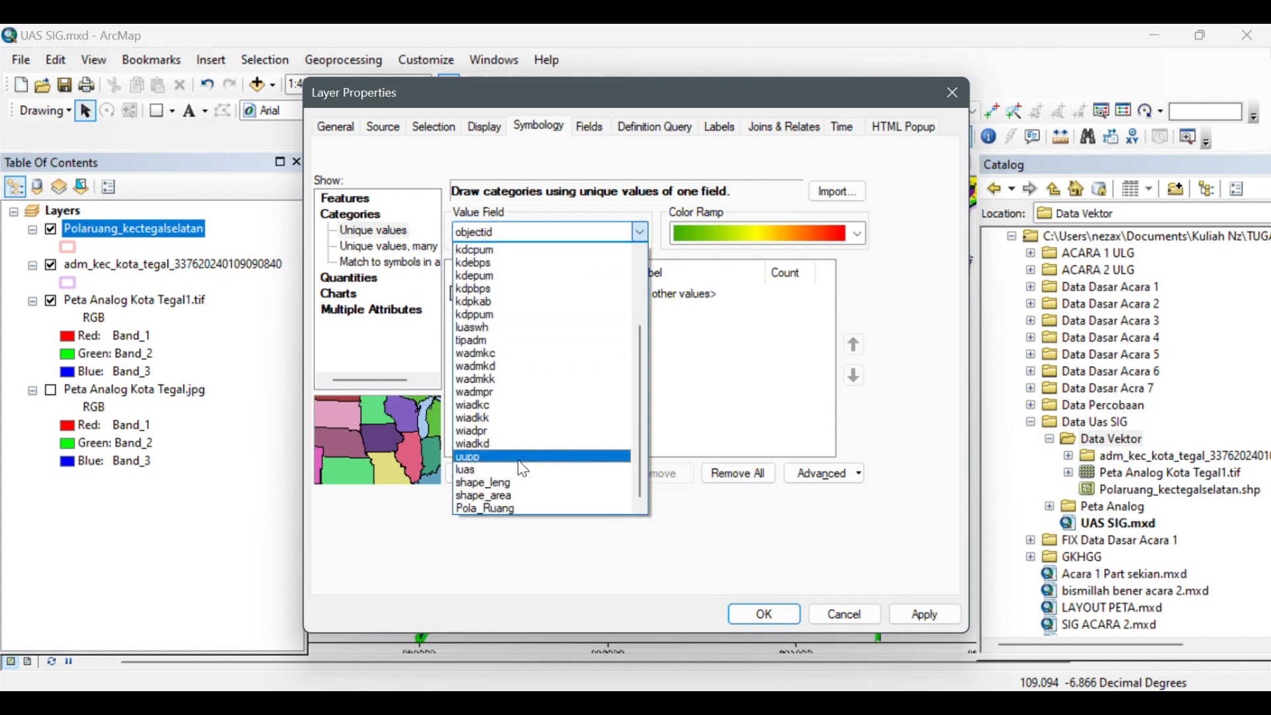
pyautogui.click(521, 513)
# - Exclude the <all other values> symbol and add every Pola_Ruang value to the layer's categories
pyautogui.click(462, 290)
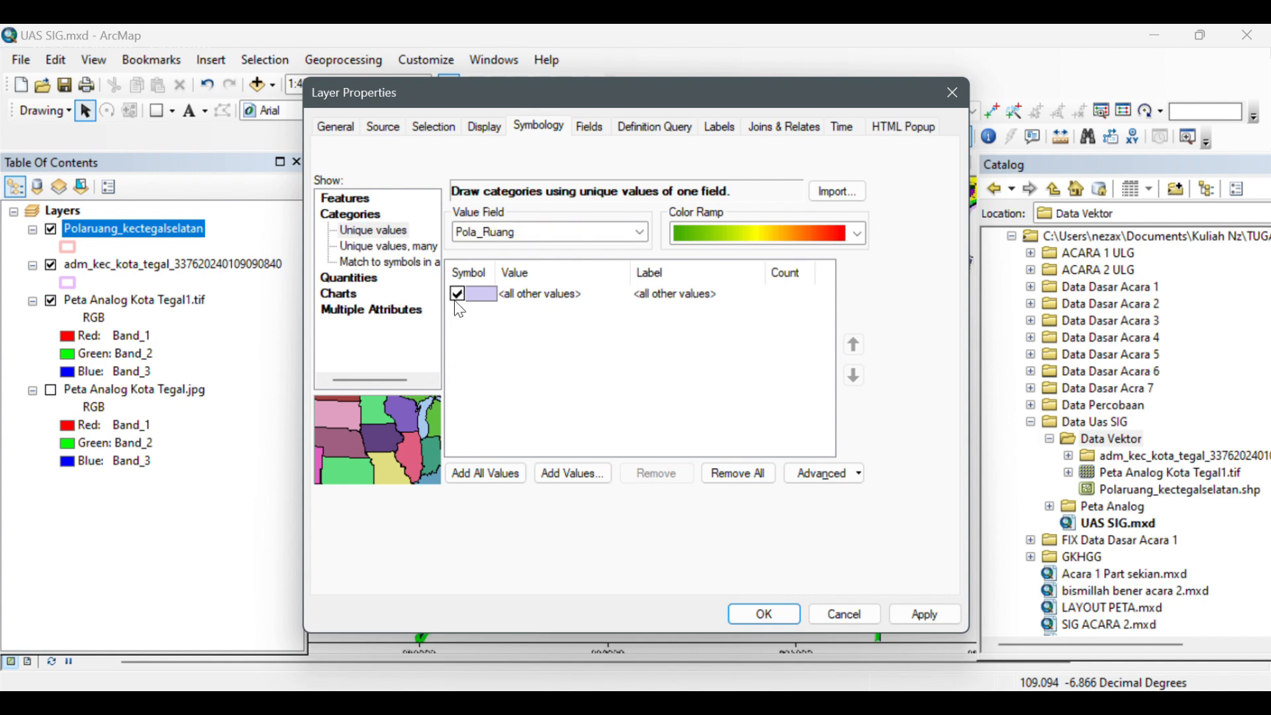
pyautogui.click(510, 476)
pyautogui.scroll(-1, 514, 439)
pyautogui.scroll(1, 546, 372)
pyautogui.scroll(-1, 548, 372)
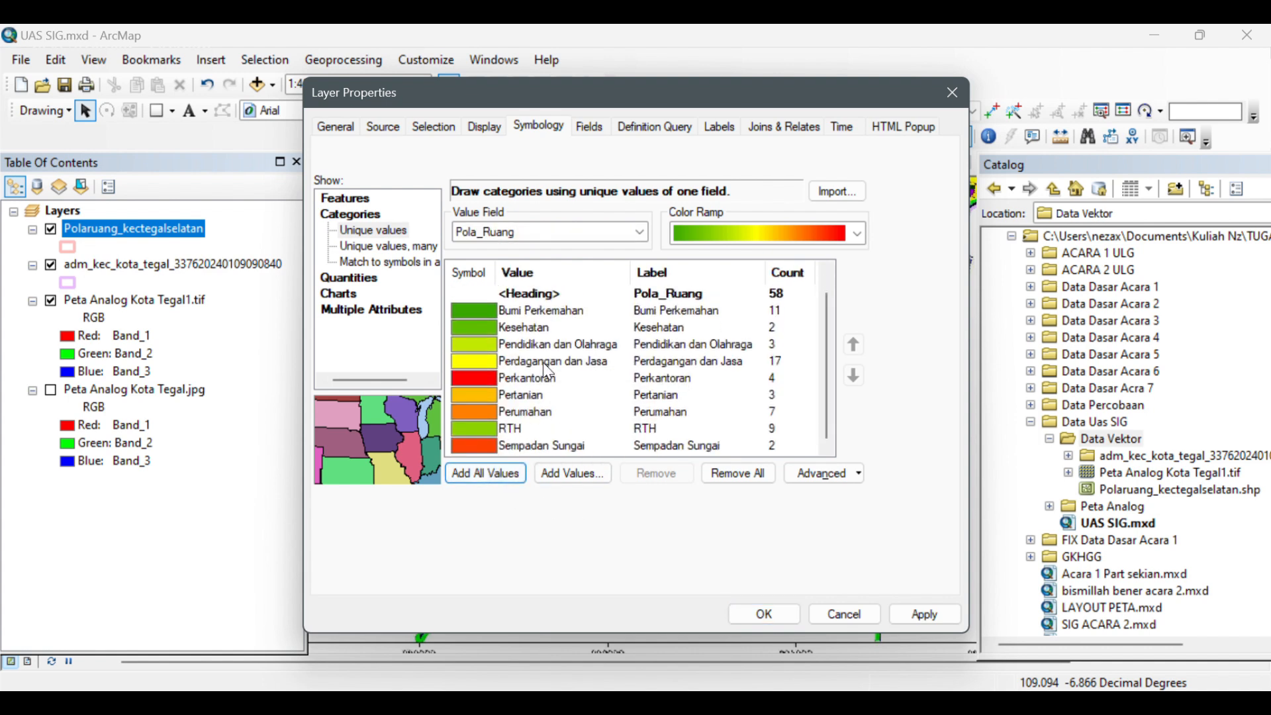
# - Remove the outline color from all category symbols and apply the symbology to the zones layer
pyautogui.rightClick(489, 311)
pyautogui.click(513, 485)
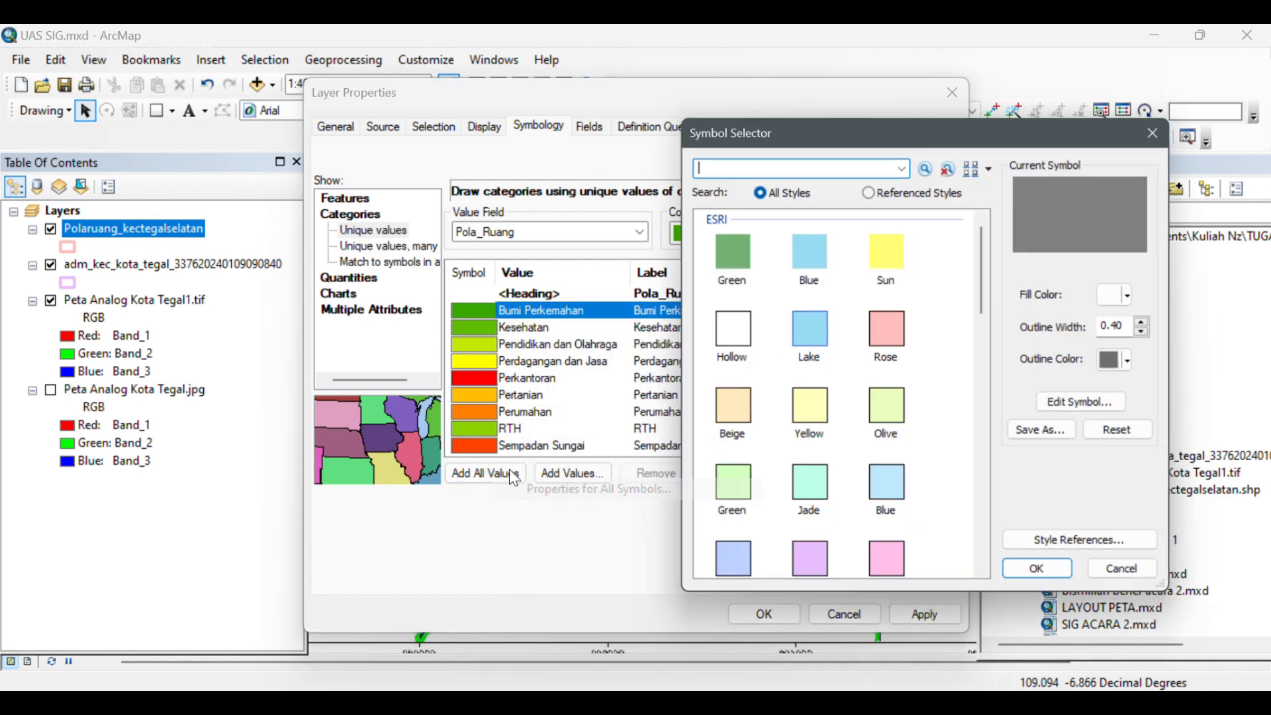
pyautogui.click(1141, 367)
pyautogui.click(1131, 397)
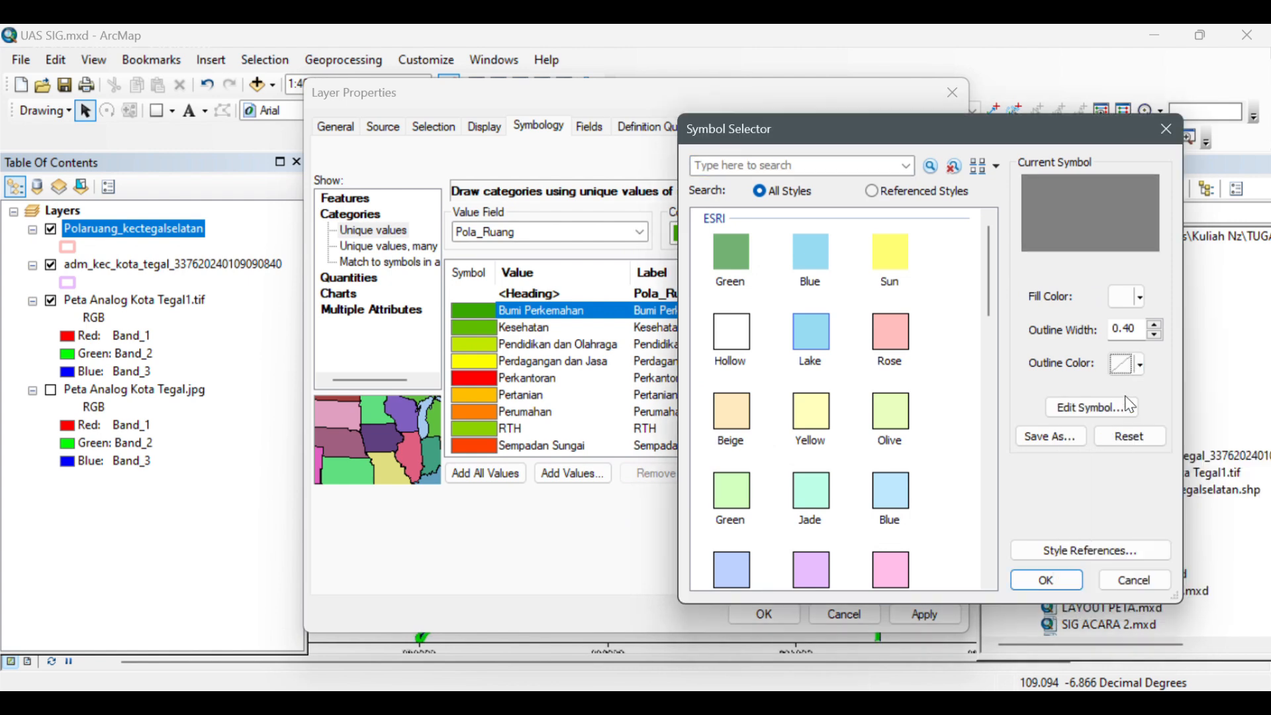
pyautogui.click(1046, 580)
pyautogui.scroll(1, 577, 423)
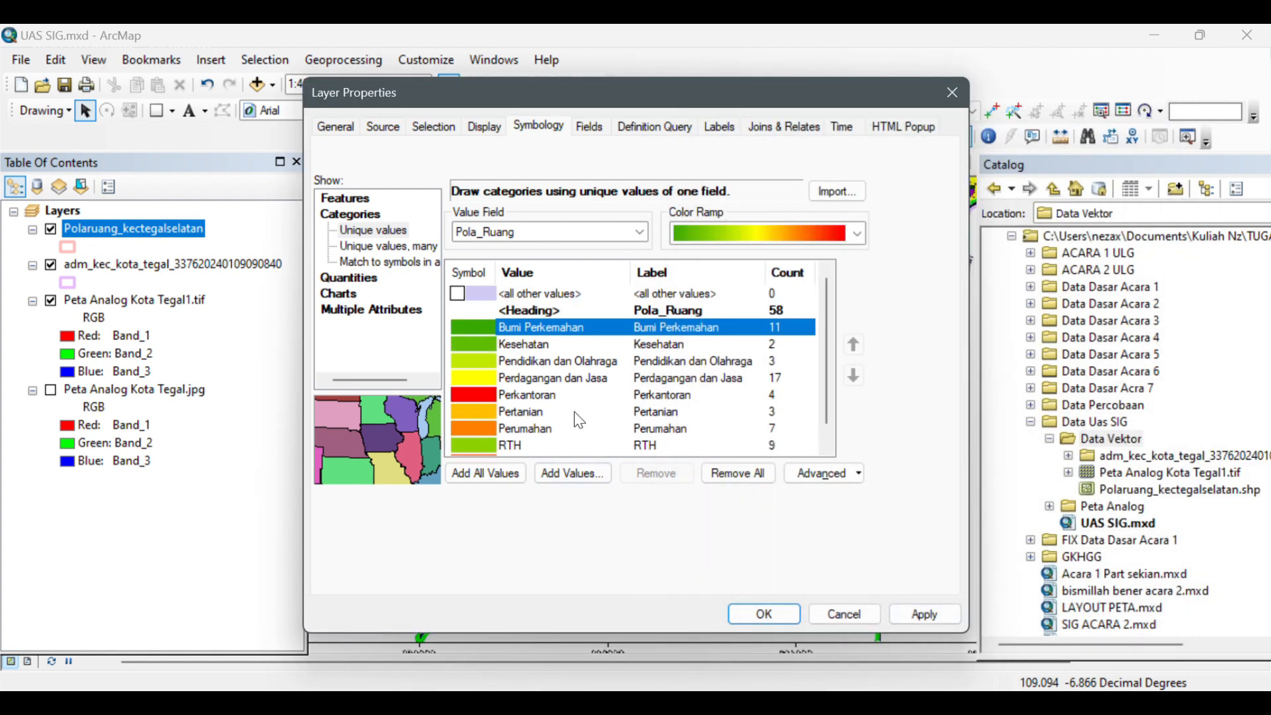
pyautogui.scroll(-1, 583, 417)
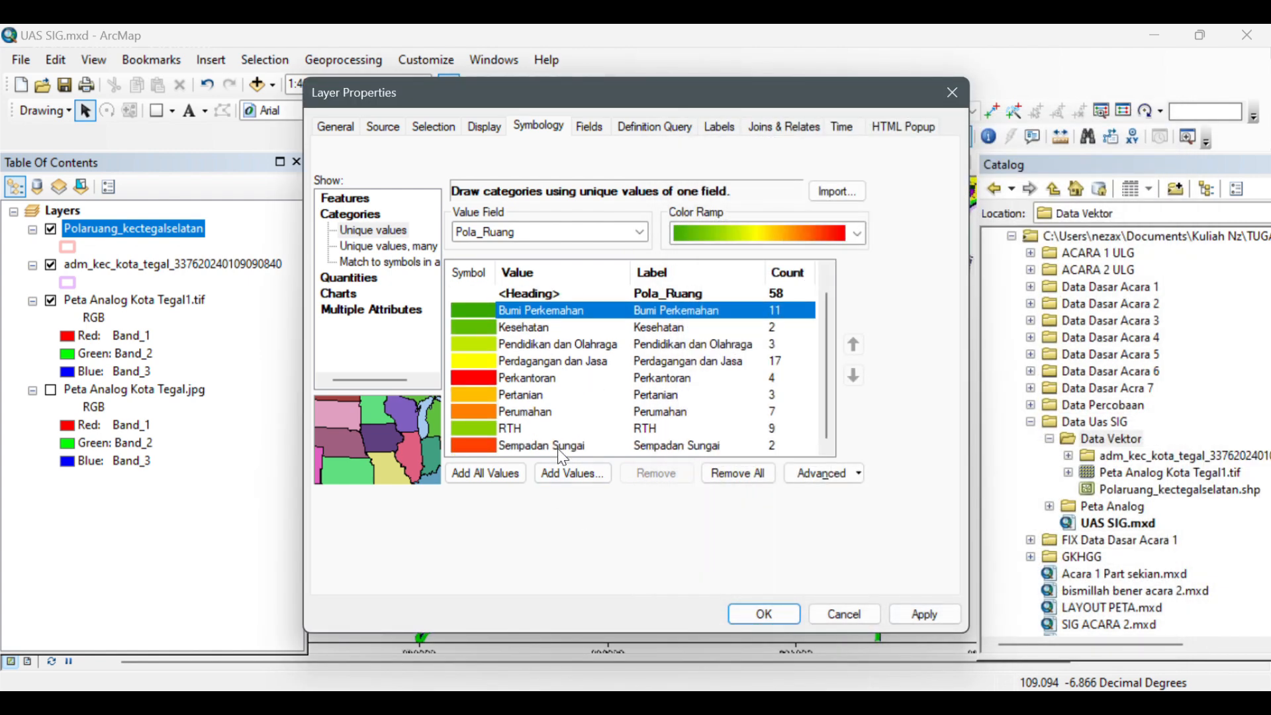
pyautogui.click(776, 619)
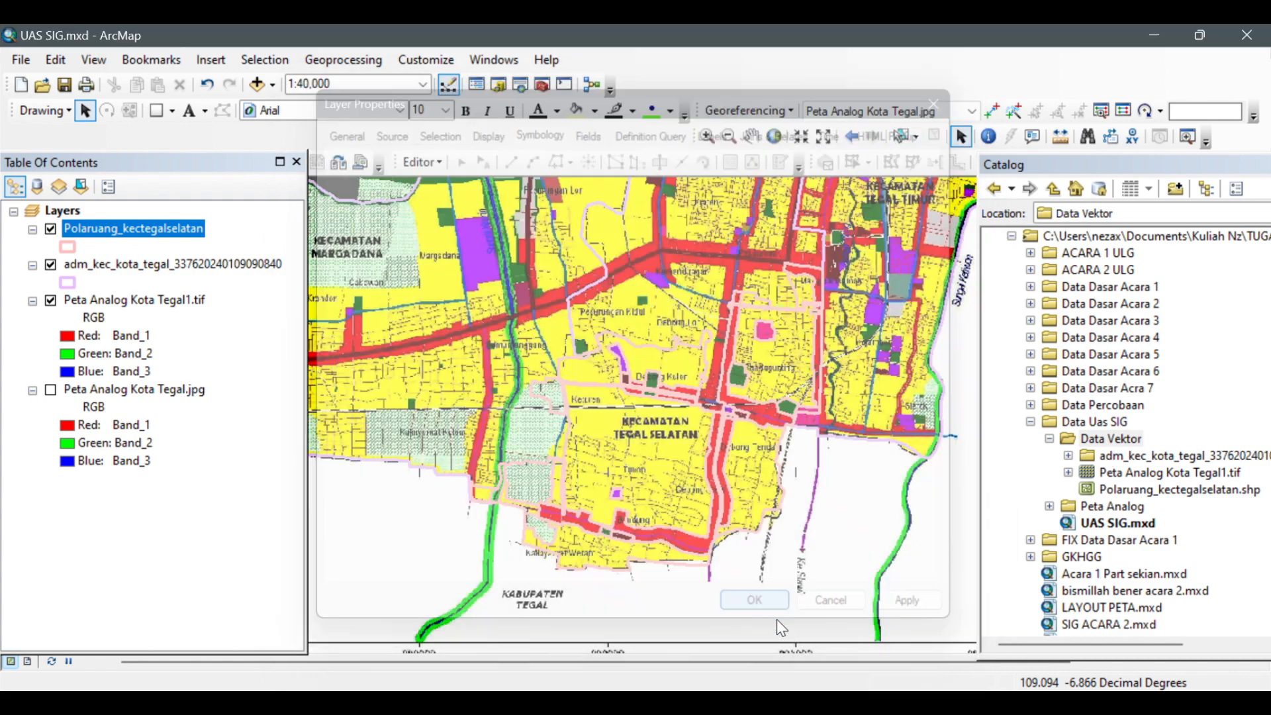
# - Hide the Peta Analog Kota Tegal1.tif raster and show the colored zones together with the whole city boundary
pyautogui.moveTo(690, 455)
pyautogui.mouseDown()
pyautogui.moveTo(676, 379)
pyautogui.moveTo(669, 404)
pyautogui.moveTo(695, 422)
pyautogui.mouseUp()
pyautogui.scroll(-1, 709, 422)
pyautogui.moveTo(868, 358); pyautogui.dragTo(883, 392)
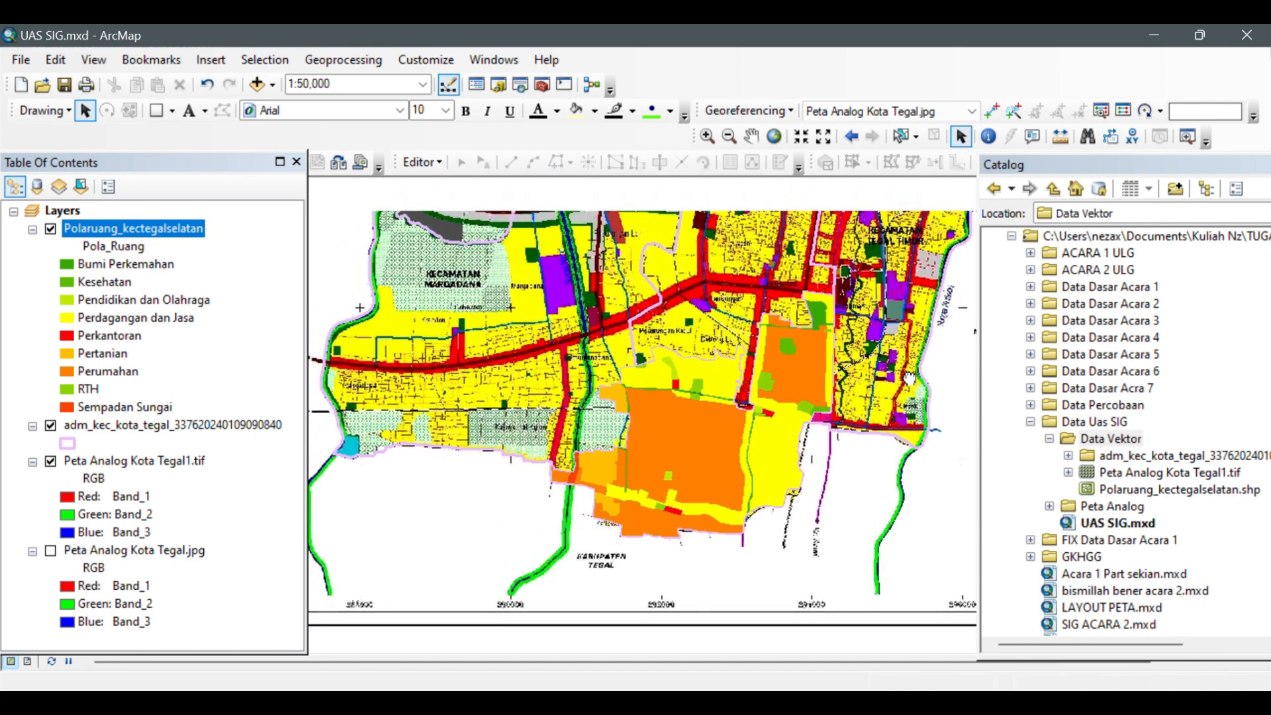
pyautogui.click(50, 463)
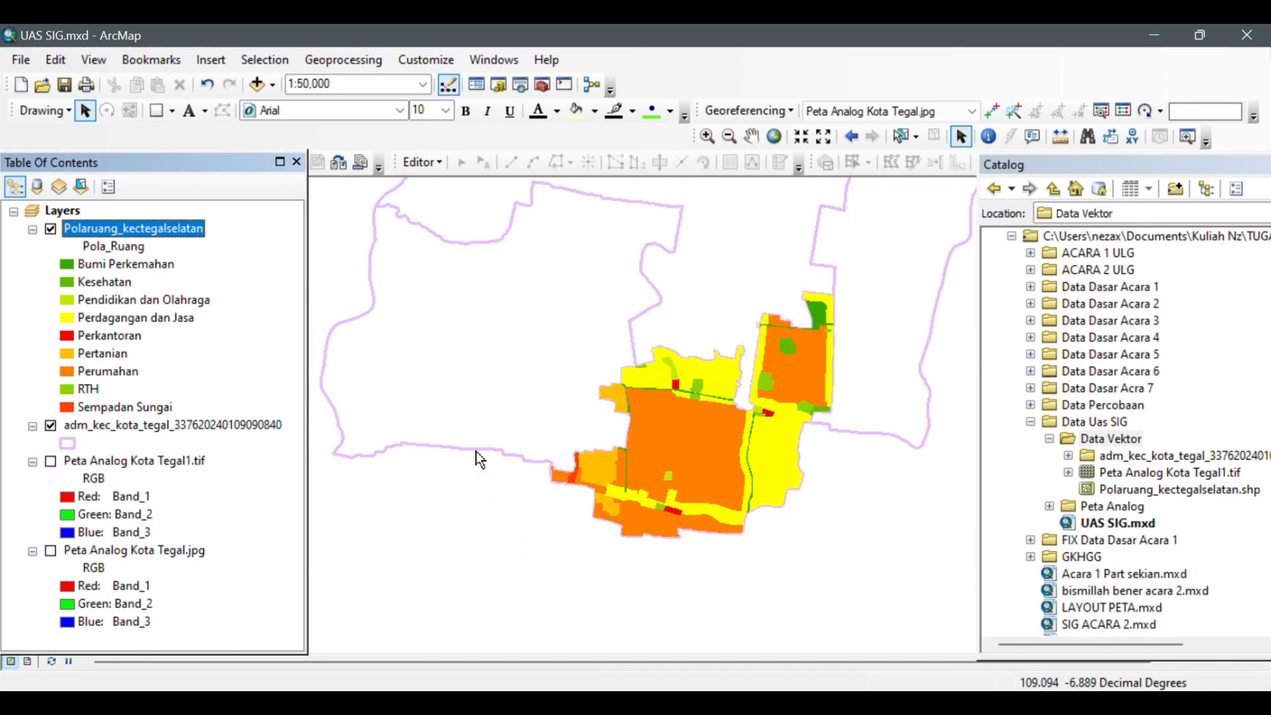
pyautogui.scroll(-1, 475, 451)
pyautogui.moveTo(796, 506); pyautogui.dragTo(787, 465)
pyautogui.scroll(1, 714, 440)
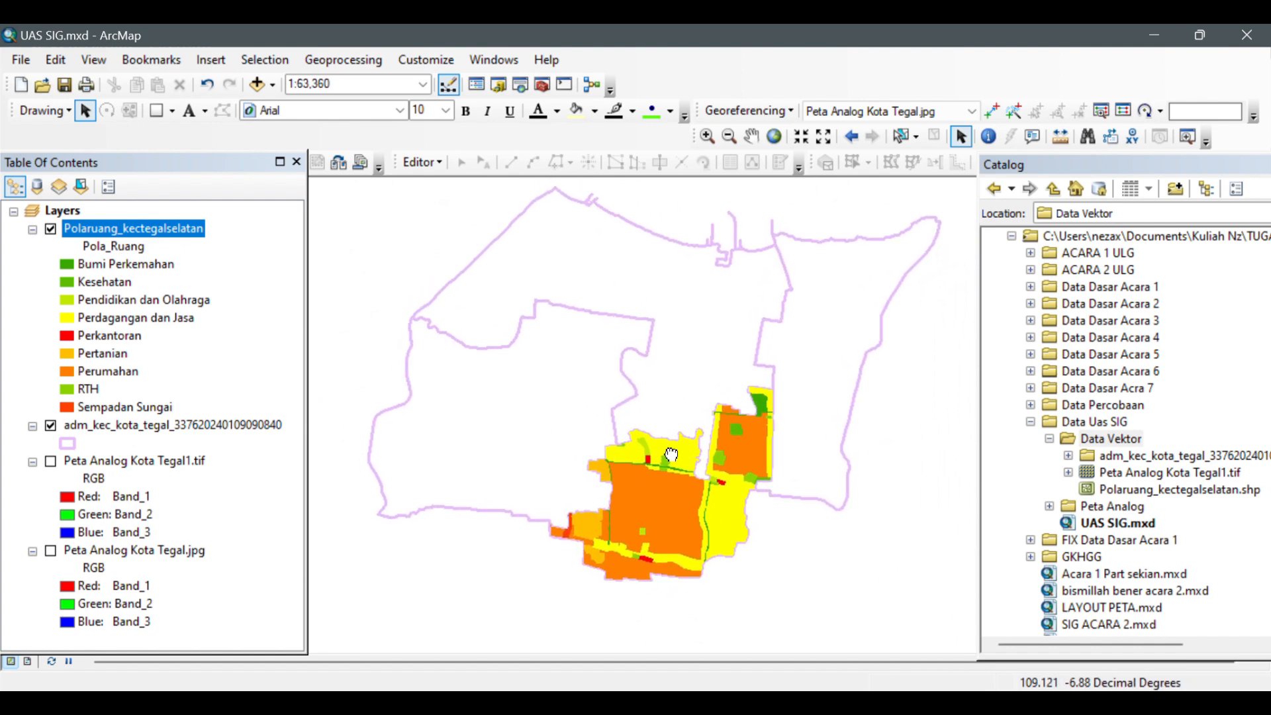
pyautogui.scroll(2, 738, 463)
pyautogui.scroll(-3, 730, 495)
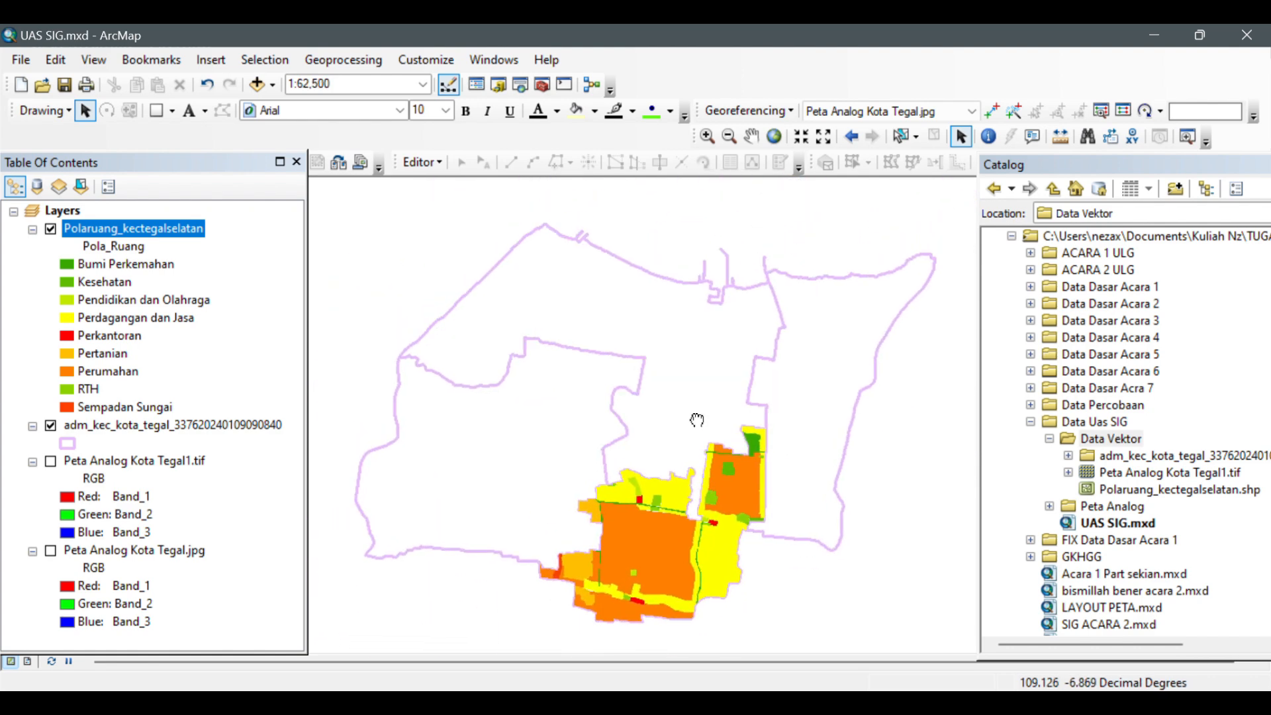
# - Give the adm_kec_kota_tegal boundary layer no fill color and a thinner black outline
pyautogui.click(69, 441)
pyautogui.click(1130, 297)
pyautogui.click(1064, 520)
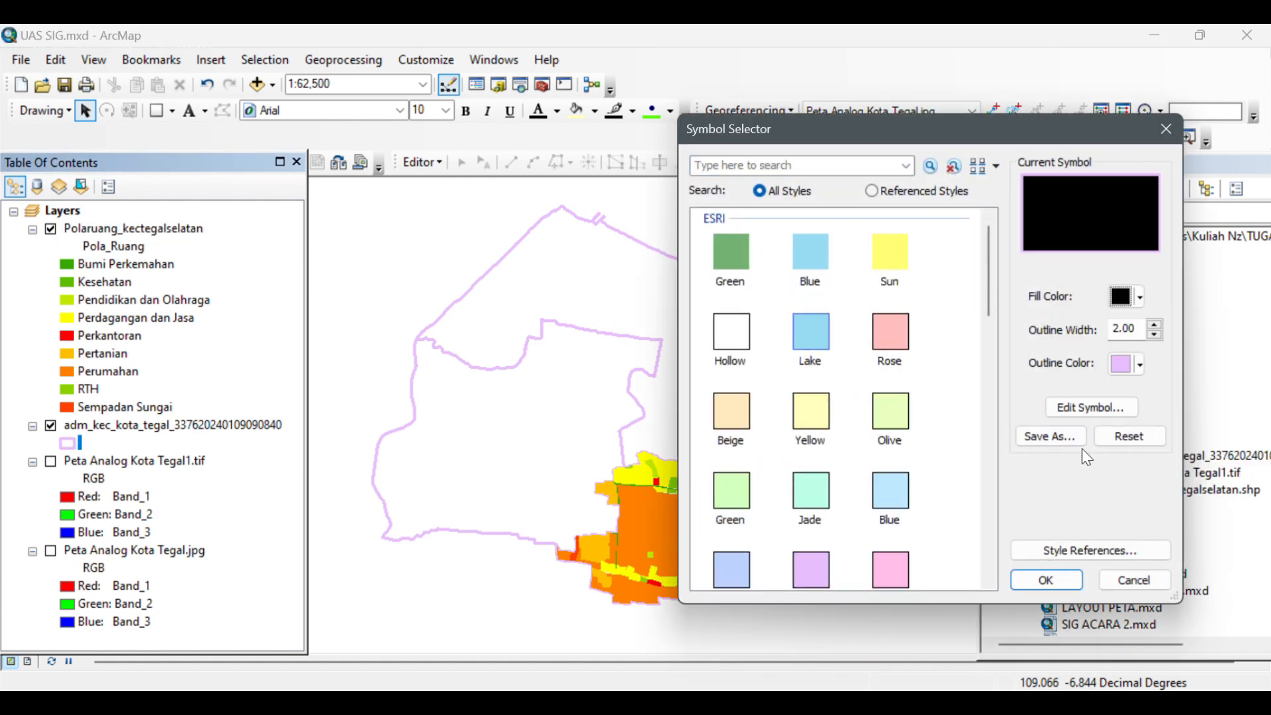
pyautogui.click(1140, 296)
pyautogui.click(1148, 325)
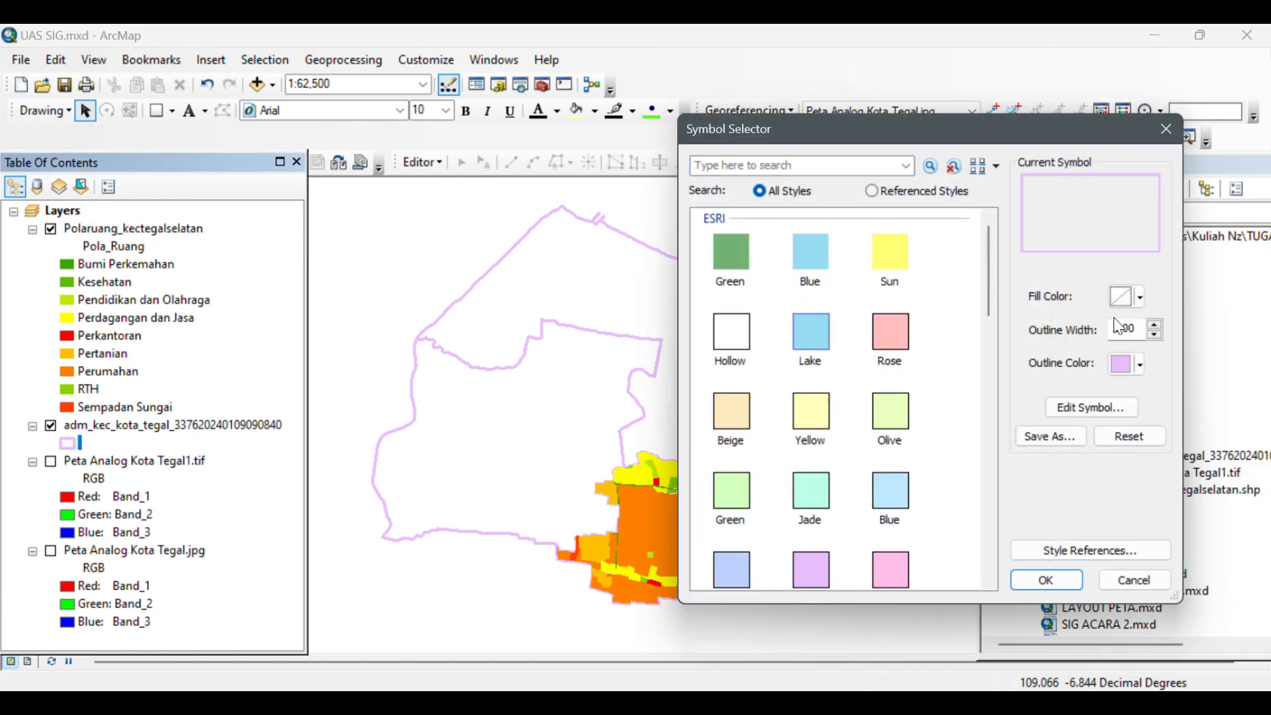
pyautogui.click(1140, 363)
pyautogui.click(1059, 578)
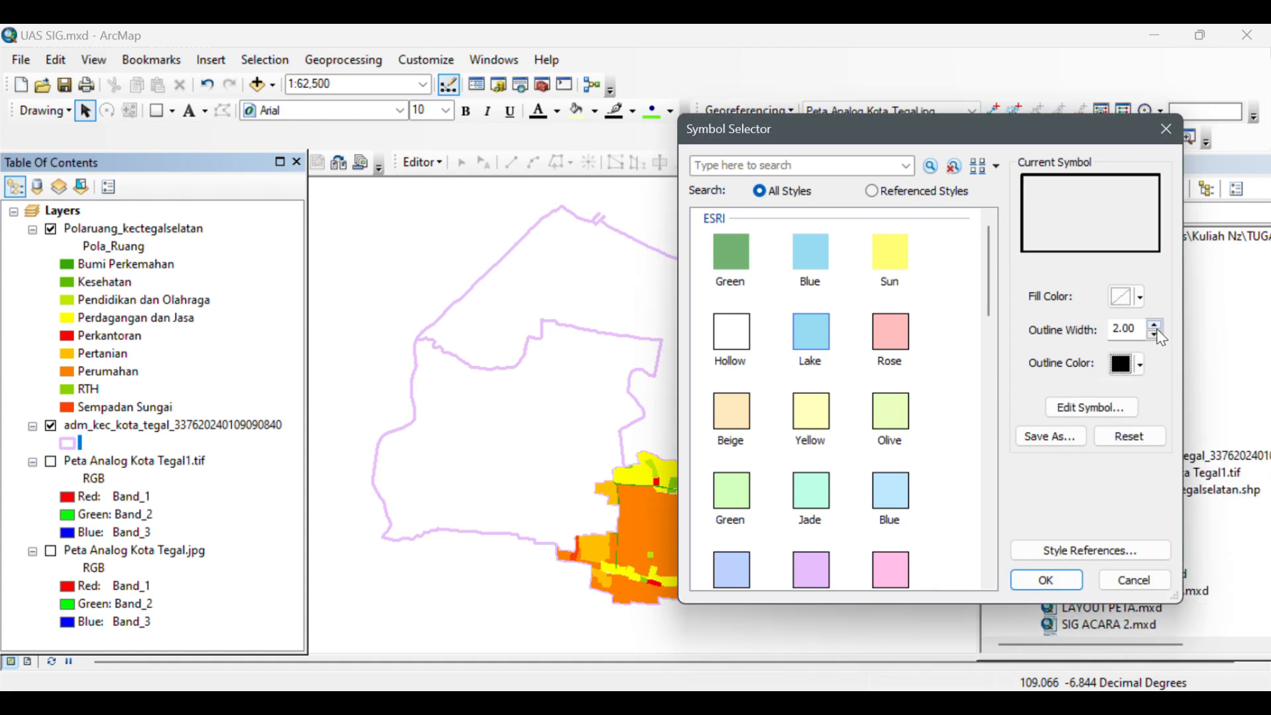
pyautogui.click(1157, 336)
pyautogui.click(1047, 580)
pyautogui.scroll(-1, 759, 460)
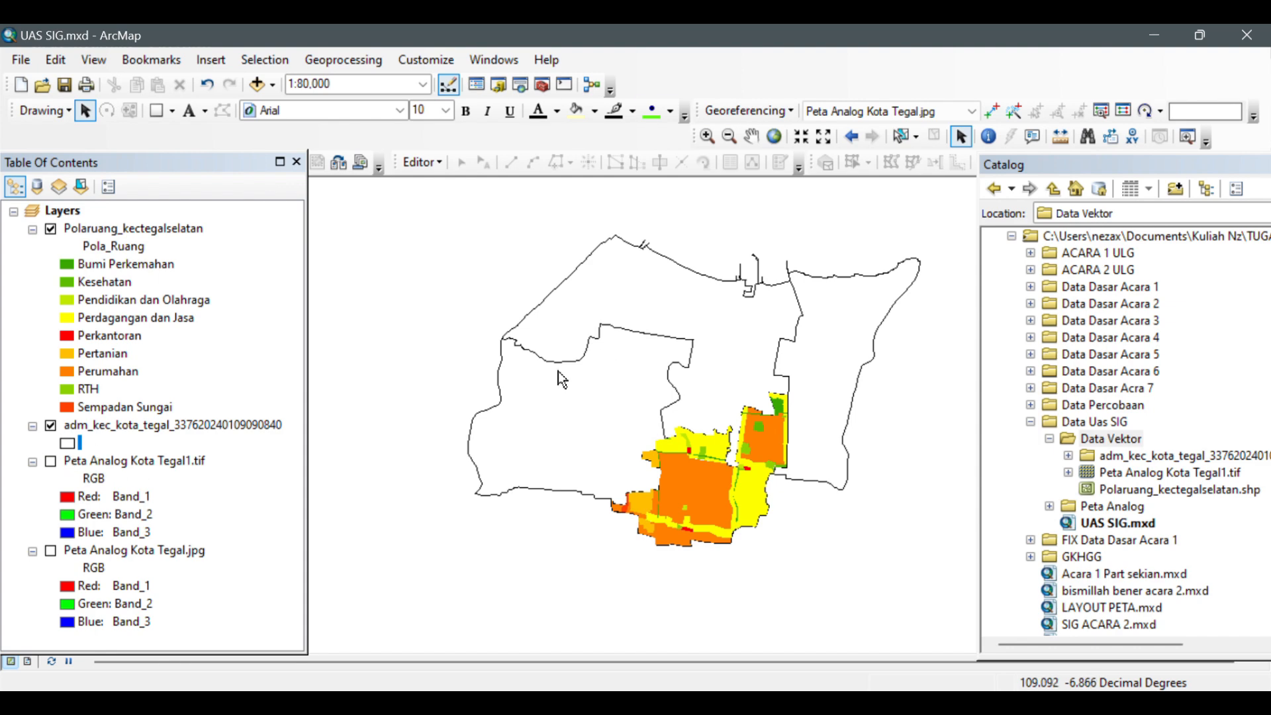
pyautogui.rightClick(145, 431)
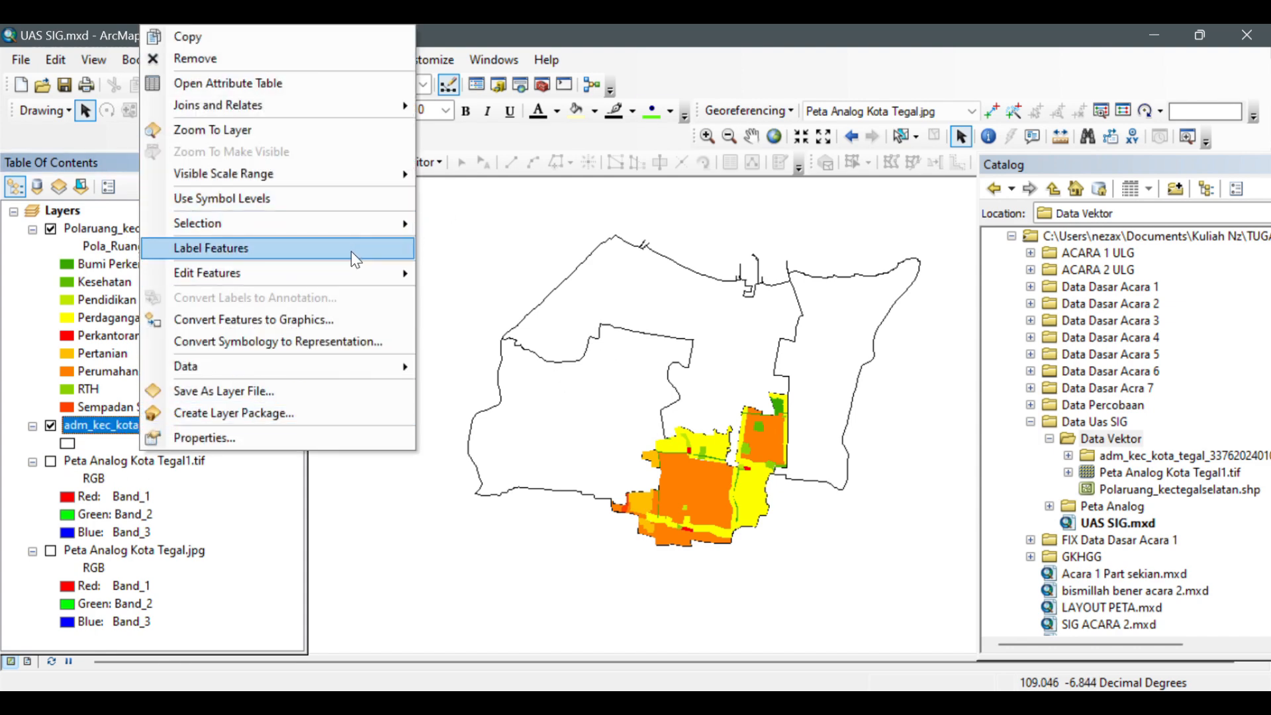
pyautogui.press('Escape')
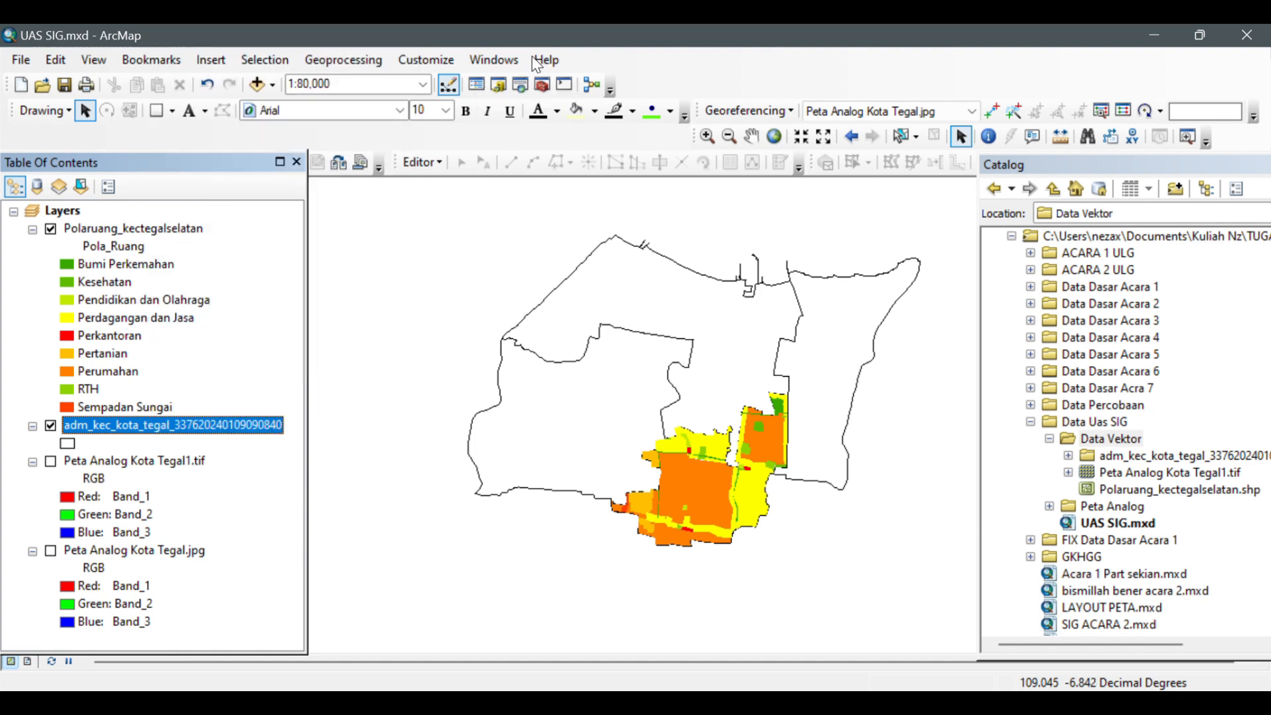
# - Switch to the page layout and set the paper to A4 in landscape orientation
pyautogui.click(28, 661)
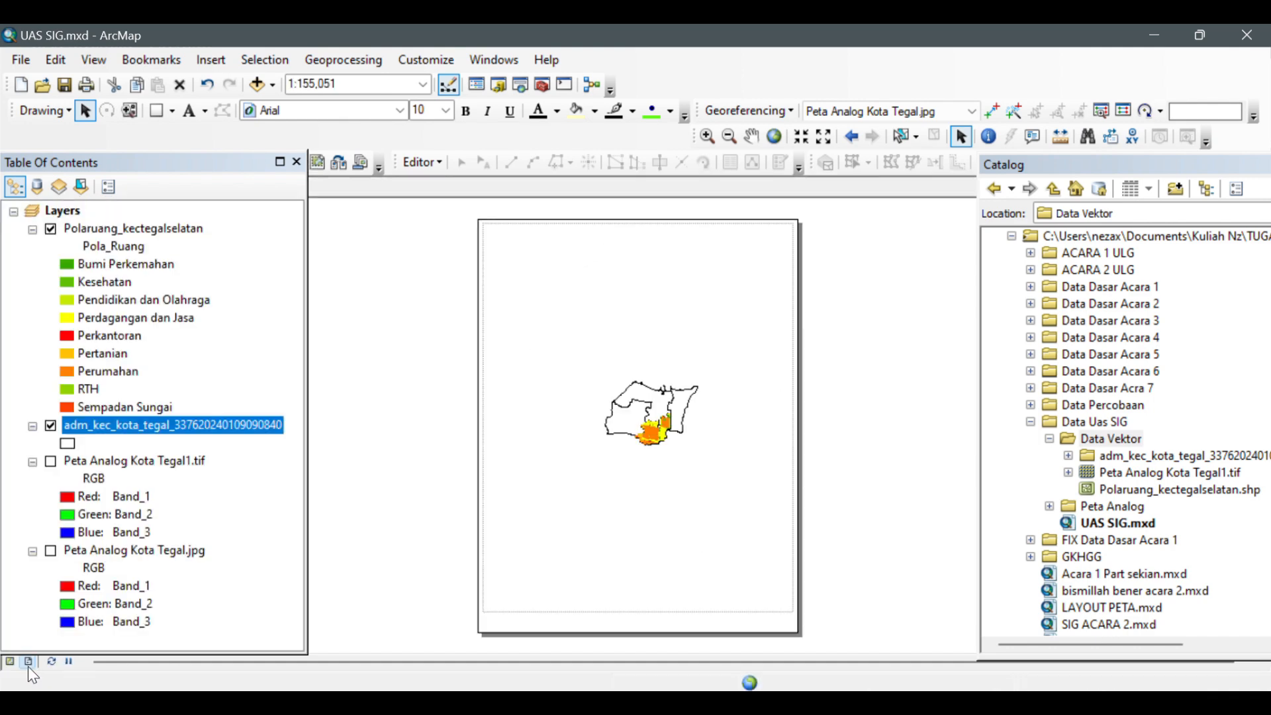
pyautogui.click(11, 61)
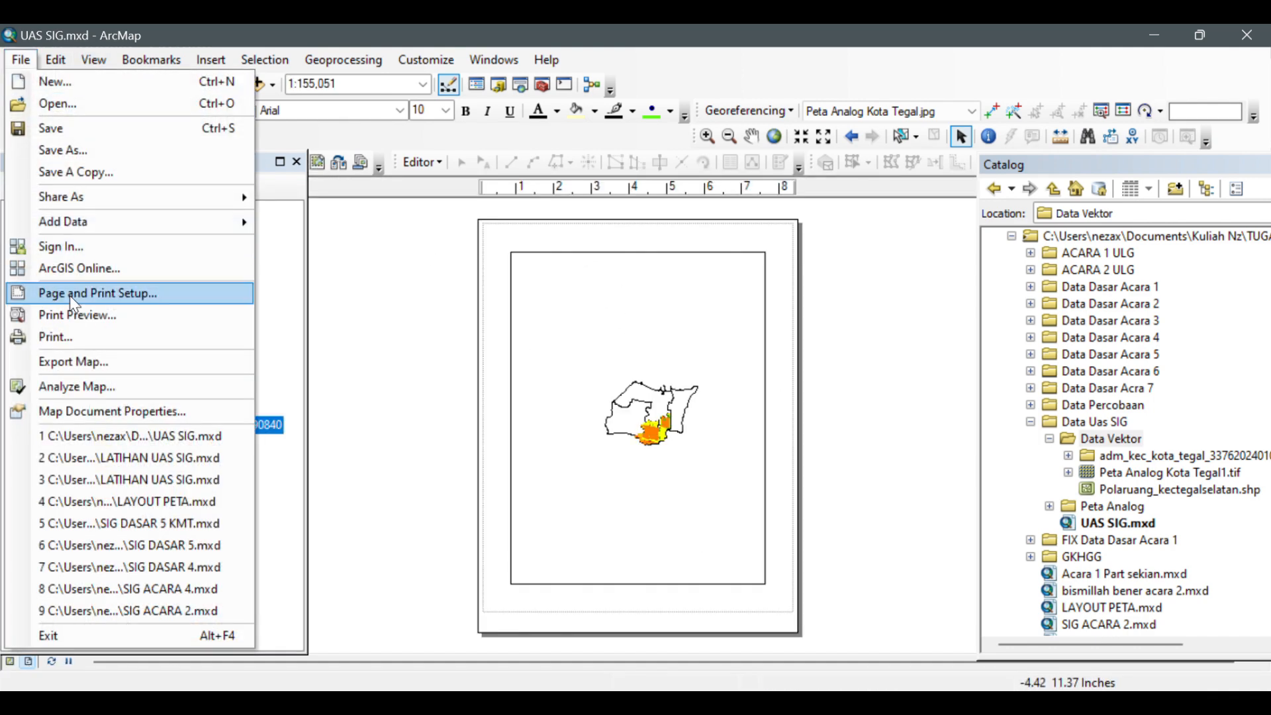
pyautogui.click(69, 291)
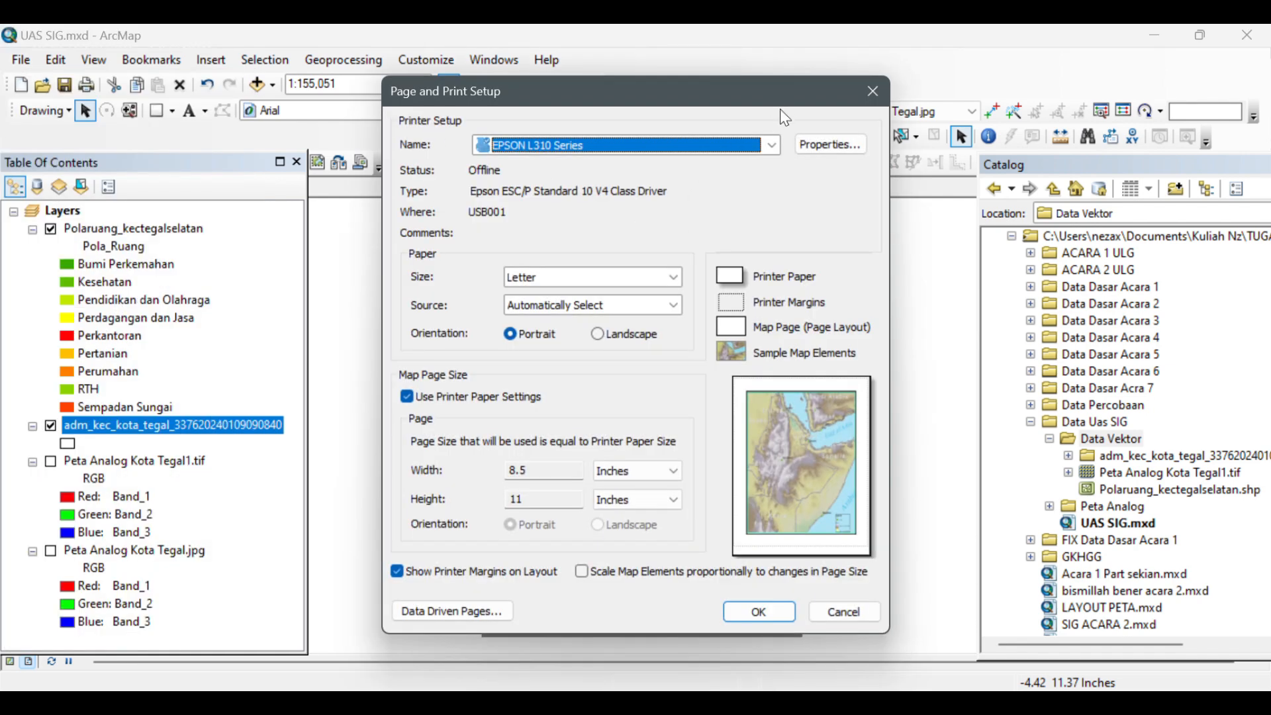
pyautogui.click(648, 282)
pyautogui.click(633, 296)
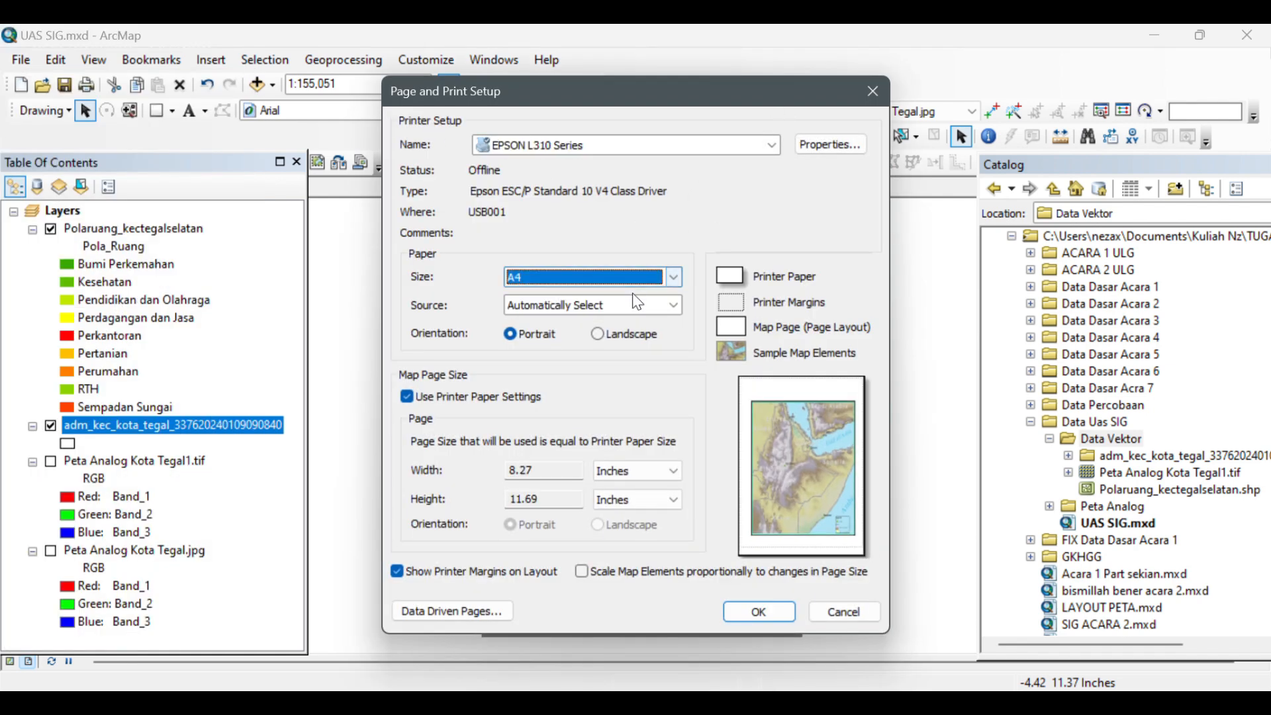
pyautogui.click(598, 335)
pyautogui.click(770, 620)
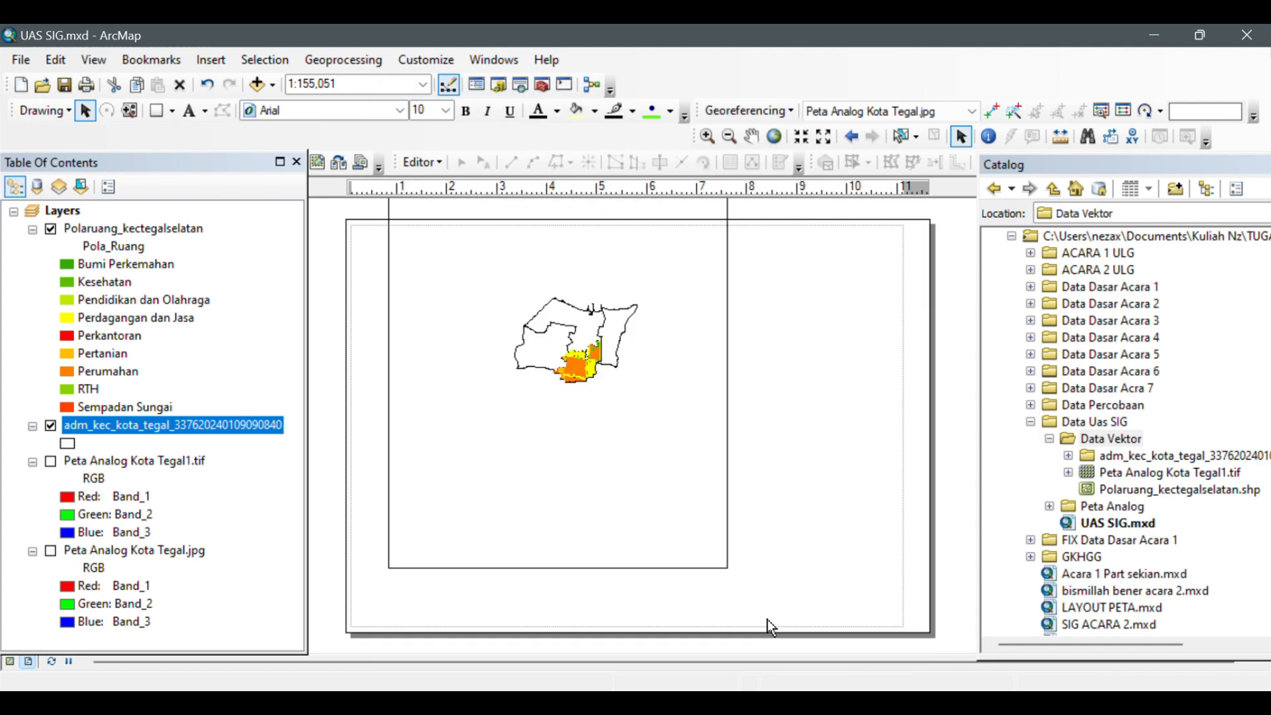
# - Try to set the layout's map scale to 1:25,000 and move the data frame lower on the page
pyautogui.click(374, 88)
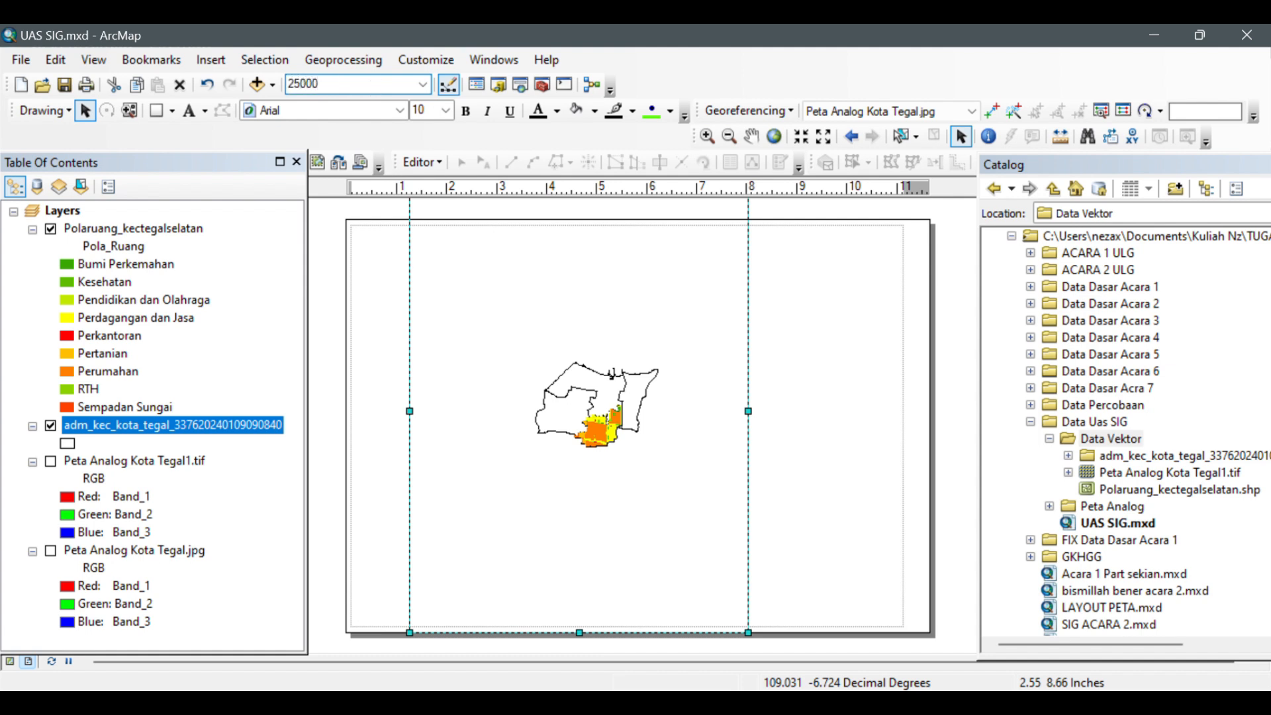
pyautogui.press('Return')
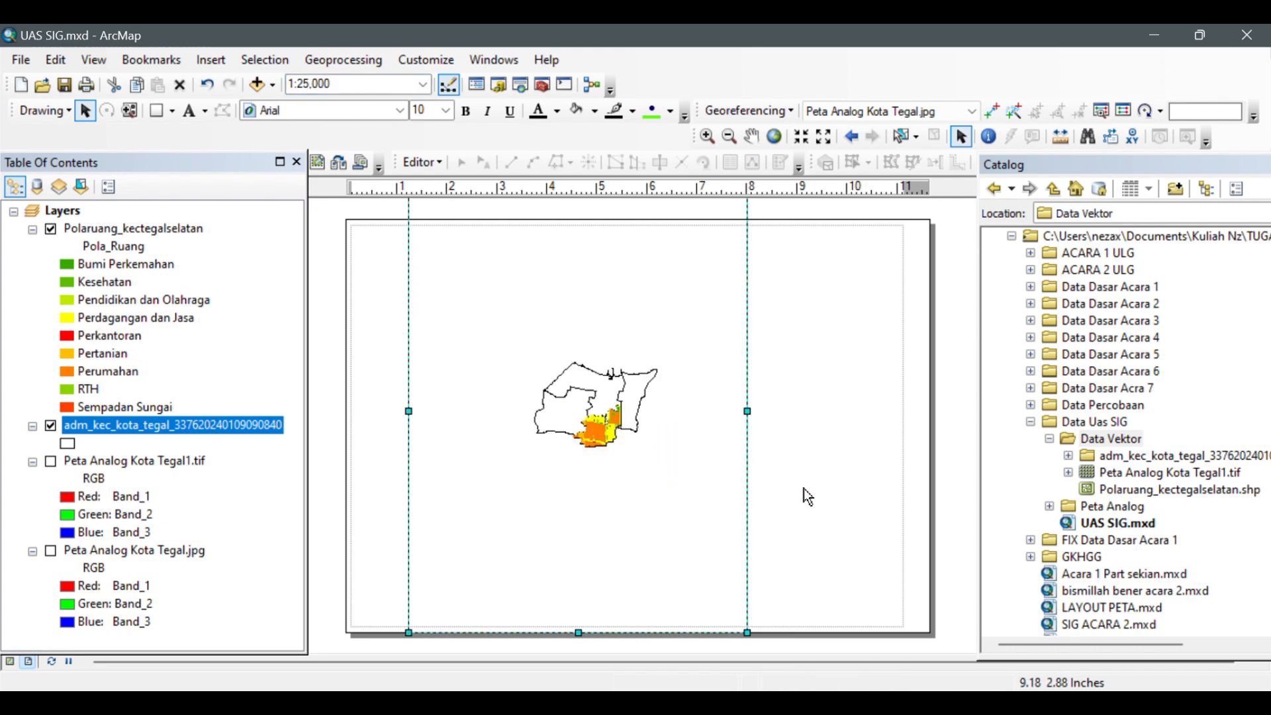
pyautogui.click(622, 337)
pyautogui.moveTo(669, 366); pyautogui.dragTo(626, 470)
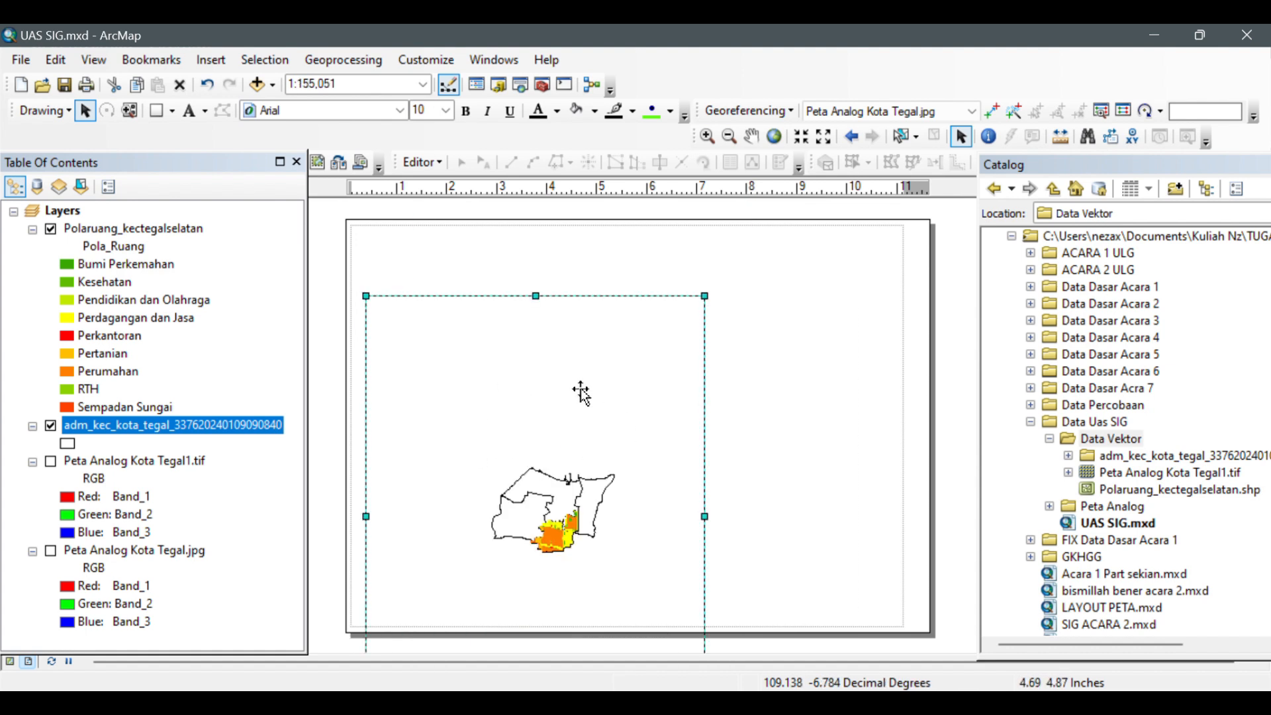
# - Set the layout's map scale to 1:25,000 and close the on-screen keyboard
pyautogui.click(369, 78)
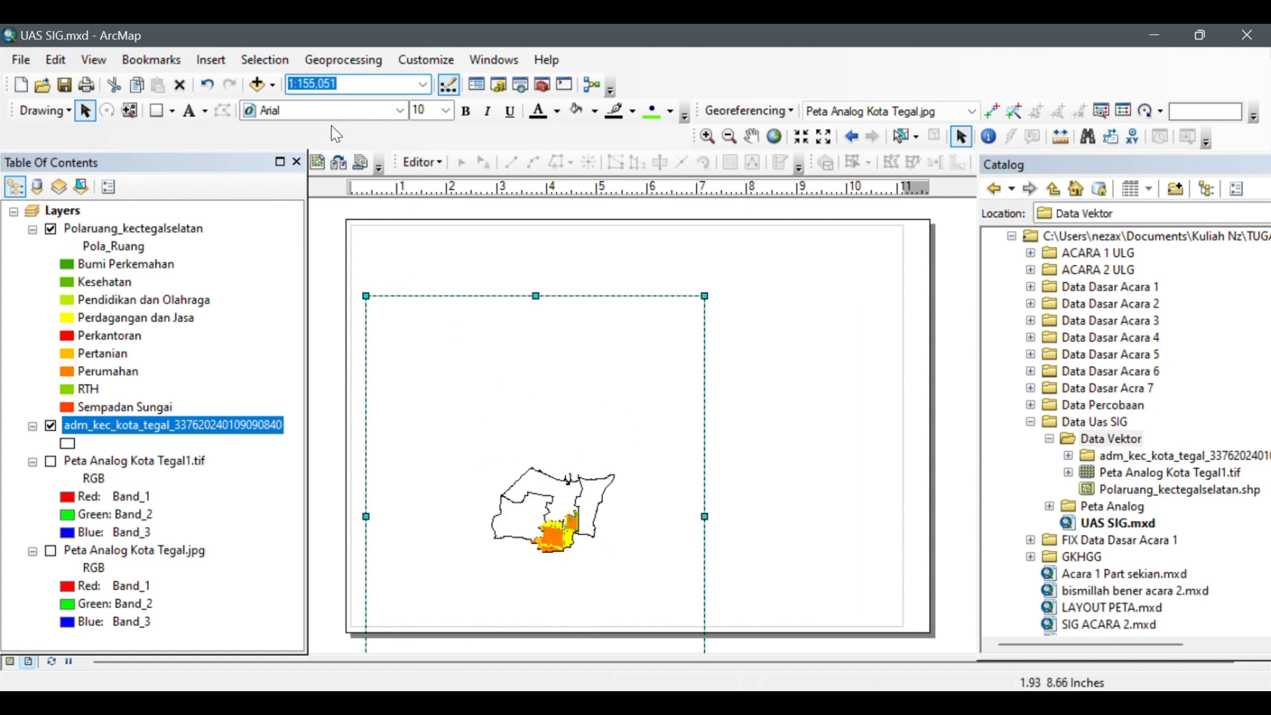
pyautogui.write('25000')
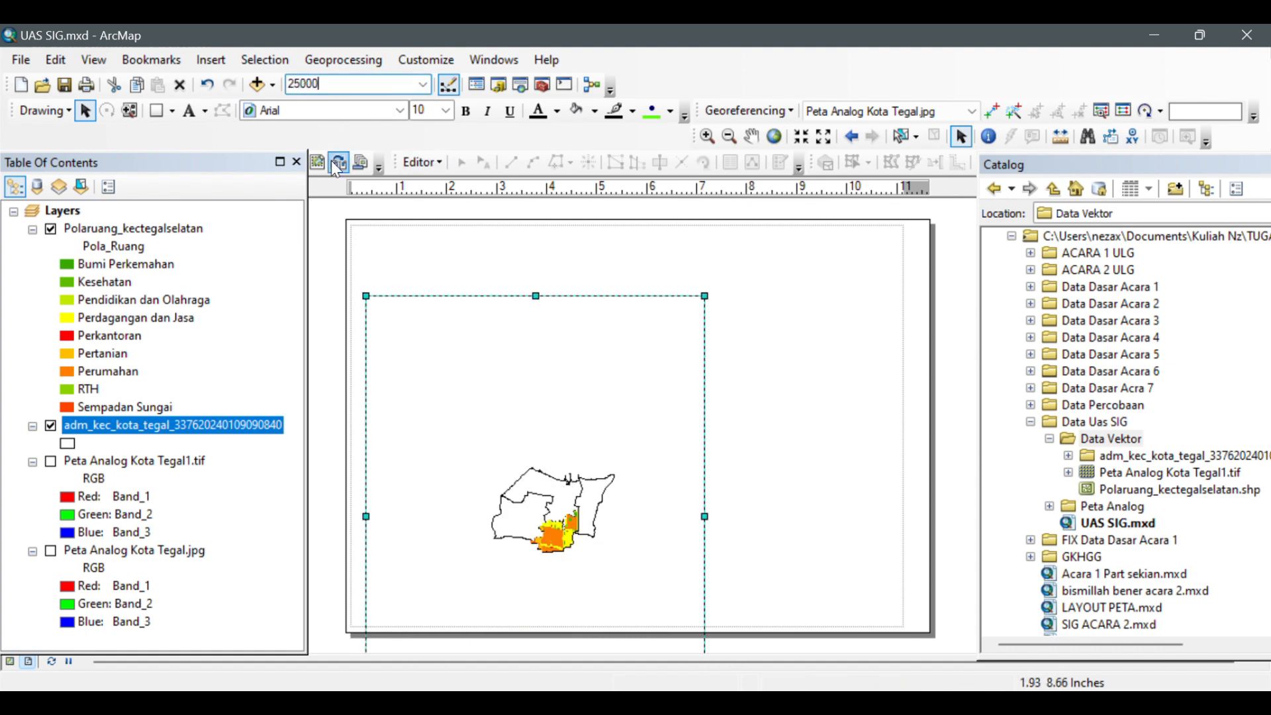
pyautogui.press('super+s')
pyautogui.click(383, 159)
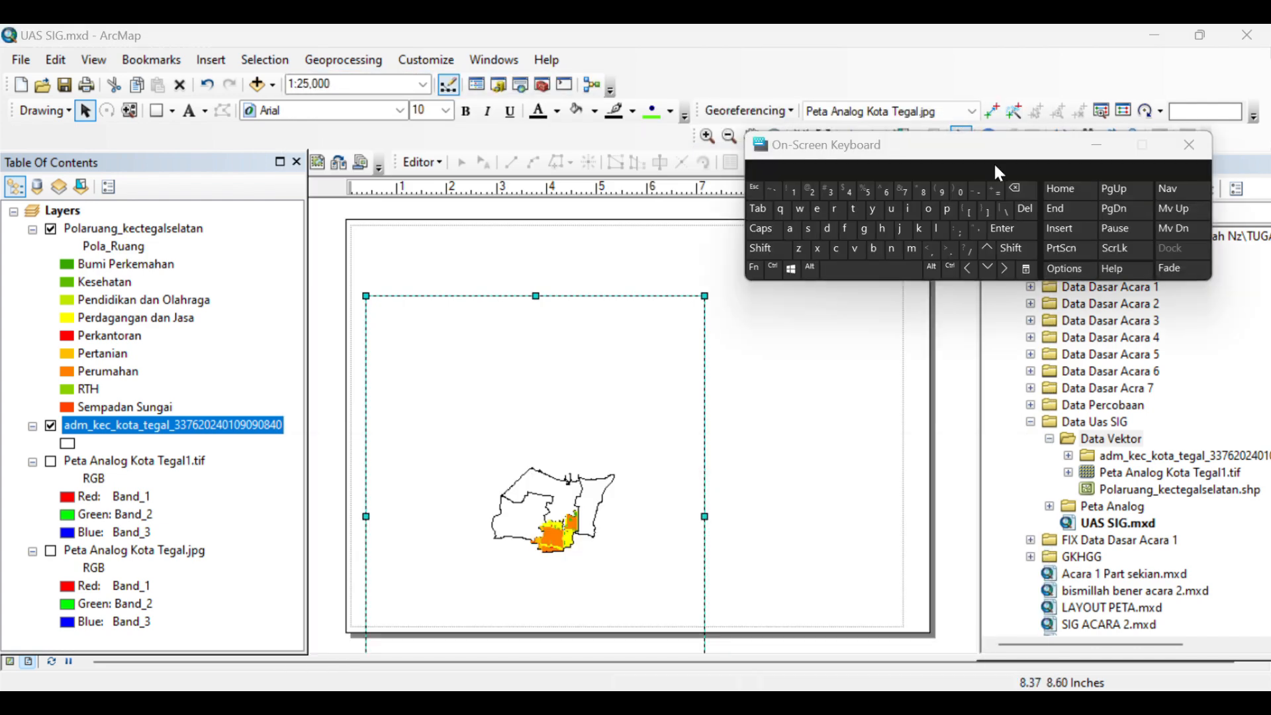
pyautogui.click(369, 79)
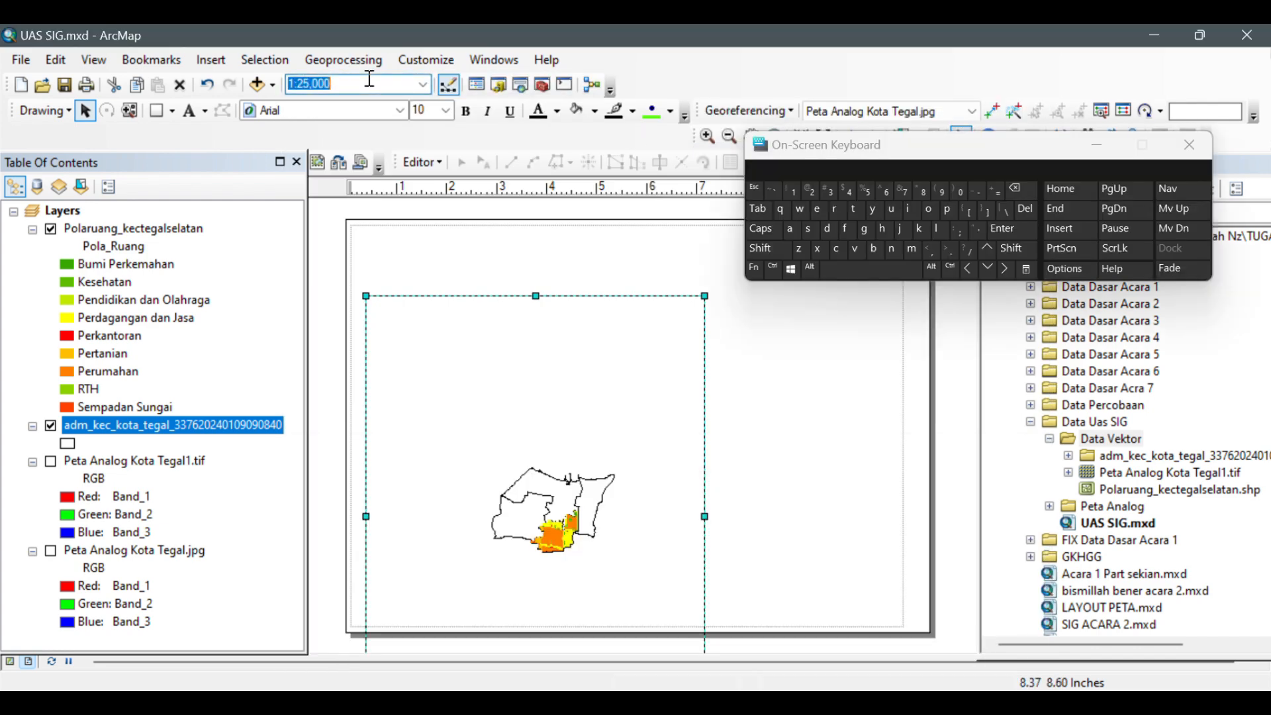
pyautogui.click(1006, 229)
pyautogui.click(1190, 145)
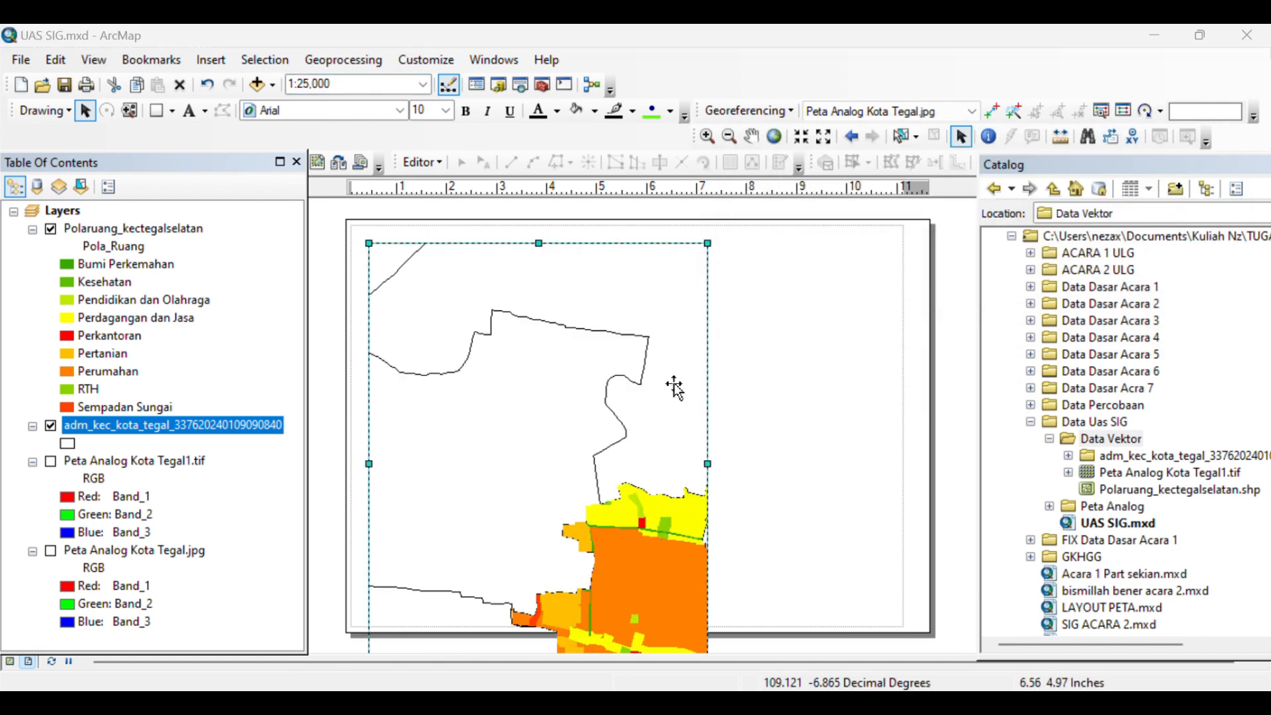
# - Widen the data frame toward the page's right side and pan the map to bring all of Tegal Selatan inside it
pyautogui.moveTo(708, 464); pyautogui.dragTo(822, 465)
pyautogui.moveTo(687, 517); pyautogui.dragTo(675, 483)
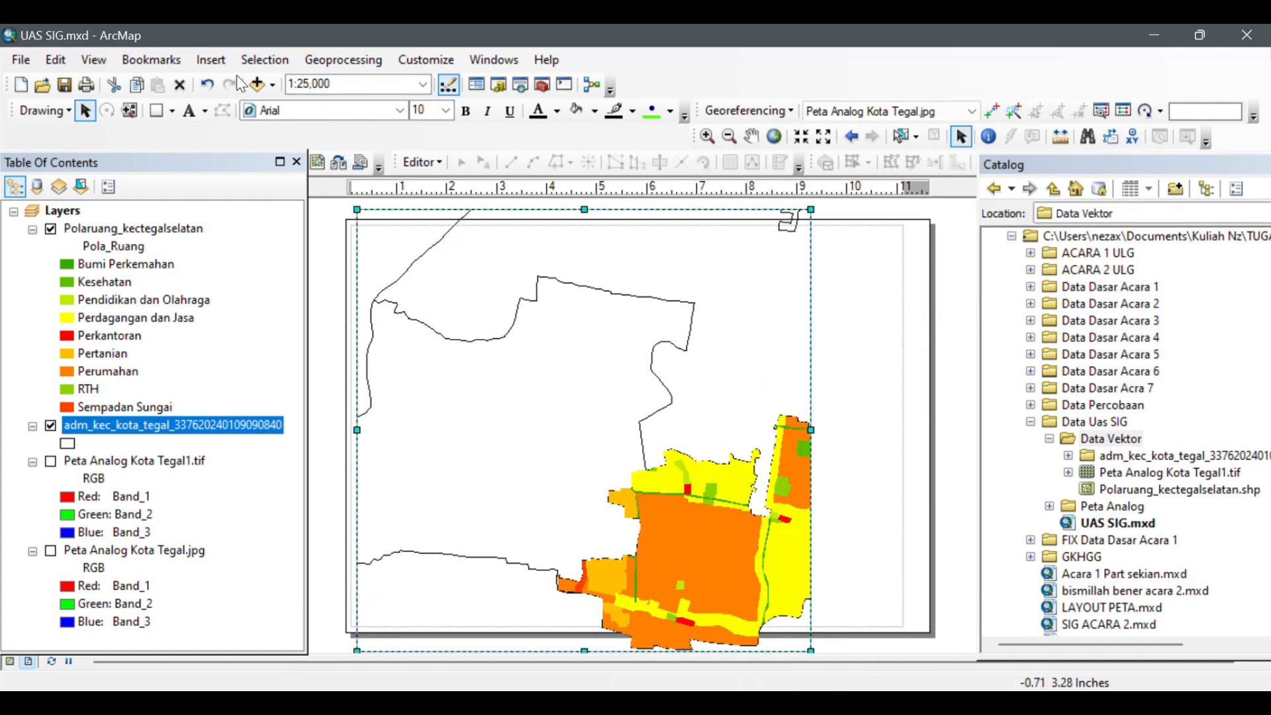
pyautogui.click(751, 136)
pyautogui.moveTo(749, 553); pyautogui.dragTo(591, 452)
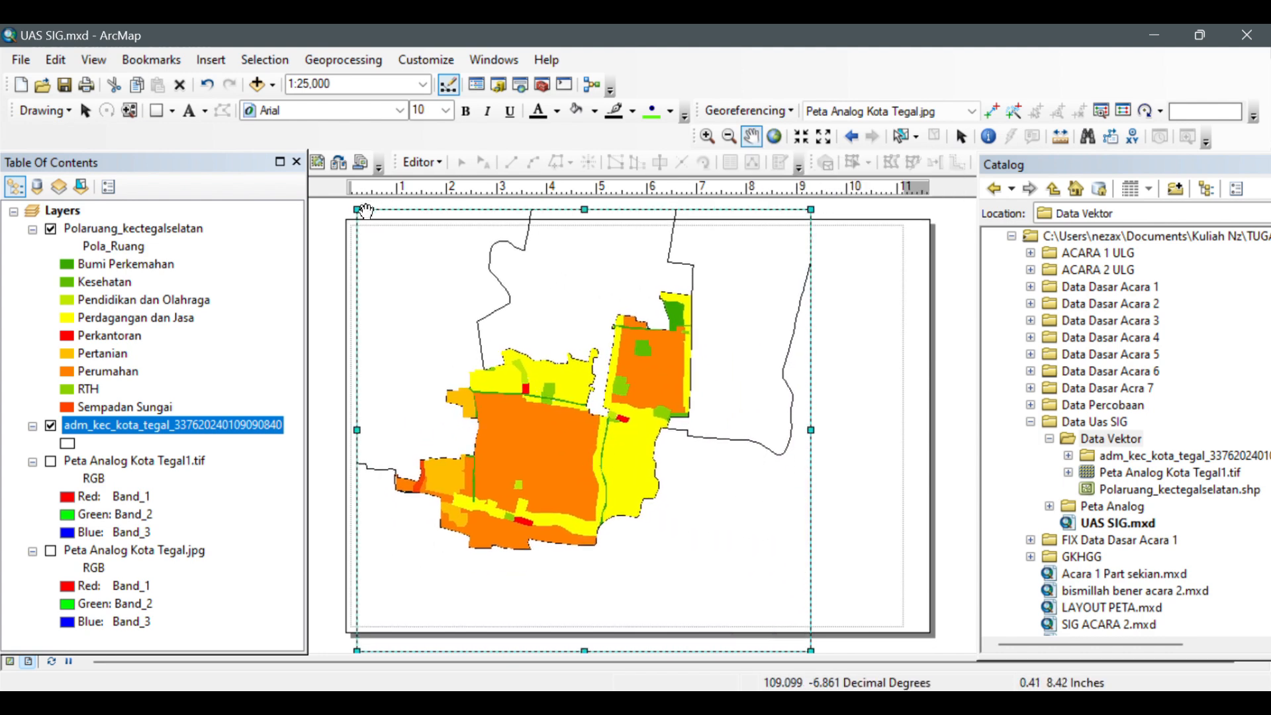
# - Lower the data frame's upper edge and move the frame so it fits within the page margins
pyautogui.click(961, 136)
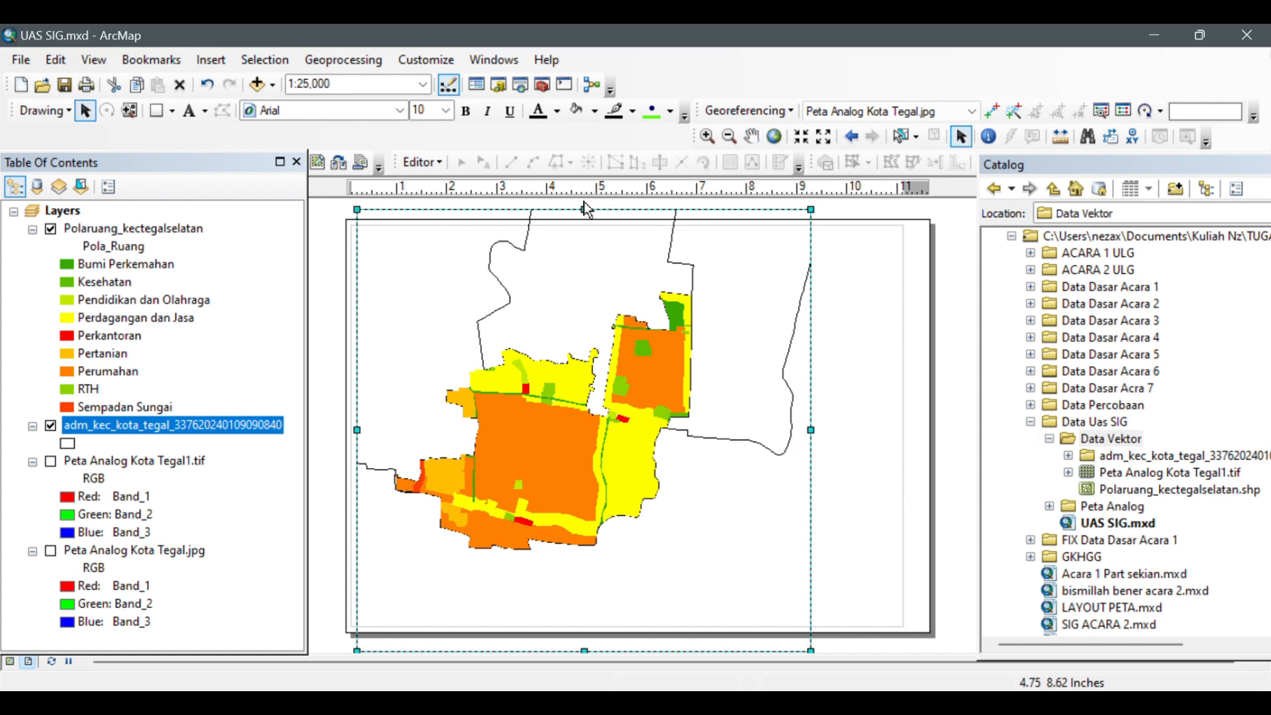
pyautogui.moveTo(584, 209); pyautogui.dragTo(584, 283)
pyautogui.moveTo(508, 367); pyautogui.dragTo(513, 326)
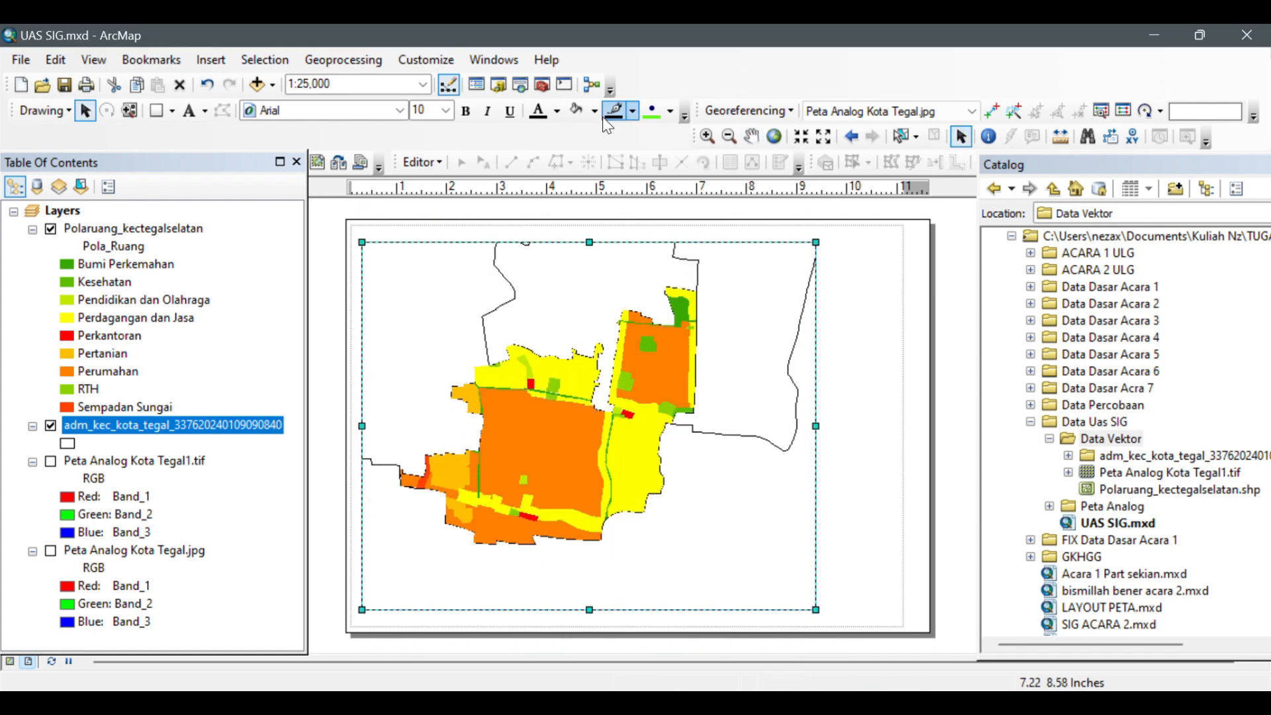
# - Turn on the grid for the layout page
pyautogui.rightClick(852, 371)
pyautogui.moveTo(905, 353)
pyautogui.click(1109, 356)
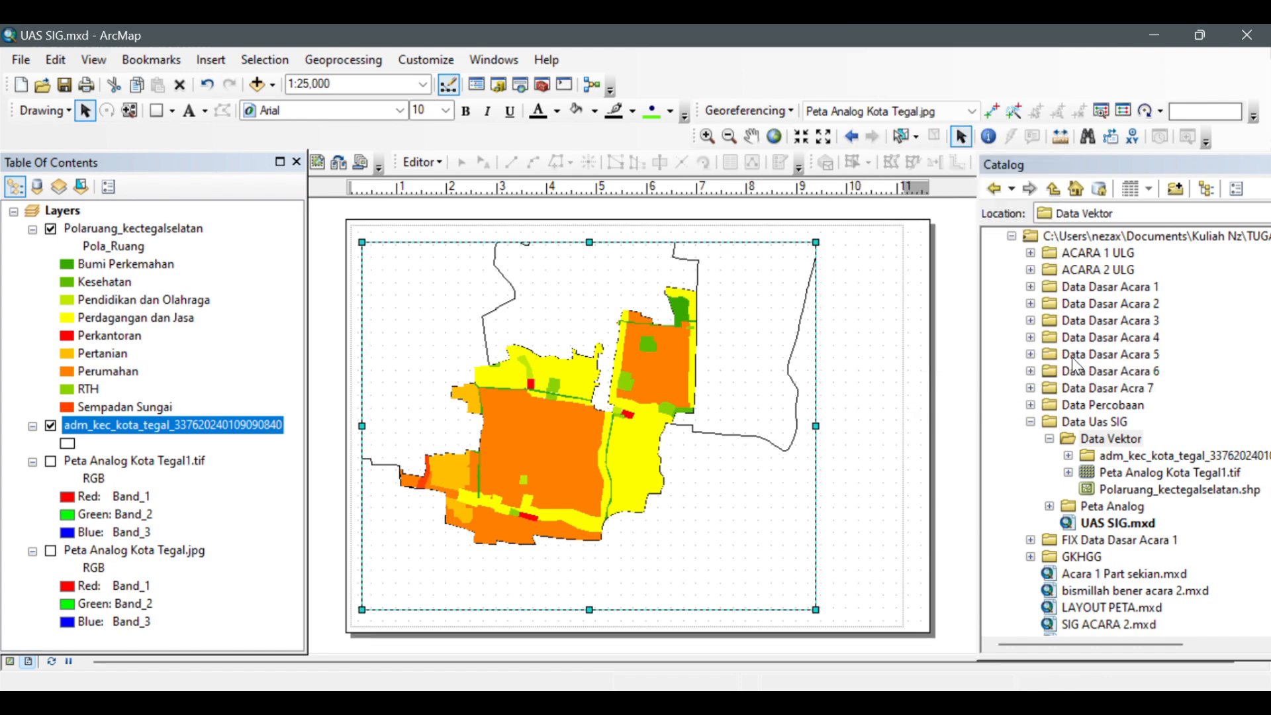
# - Align the data frame to the page grid and narrow it to leave empty space along the page's right side
pyautogui.moveTo(587, 440); pyautogui.dragTo(598, 442)
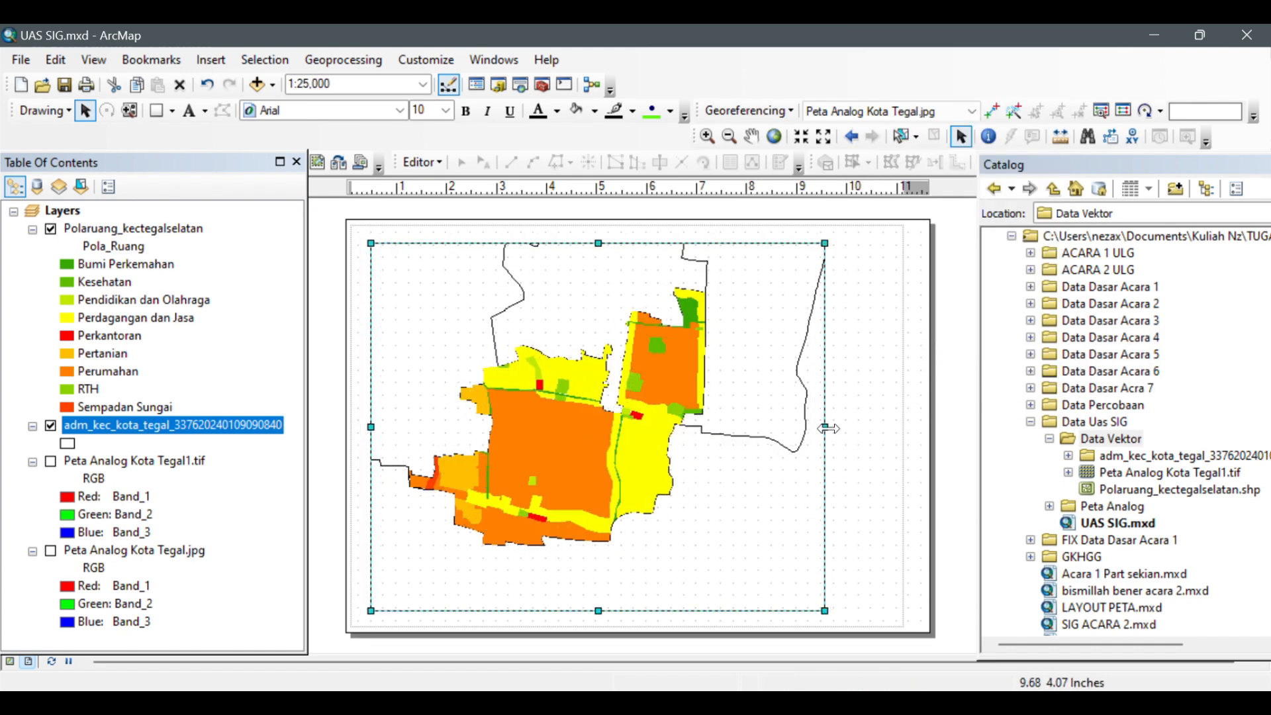
pyautogui.moveTo(825, 427); pyautogui.dragTo(771, 443)
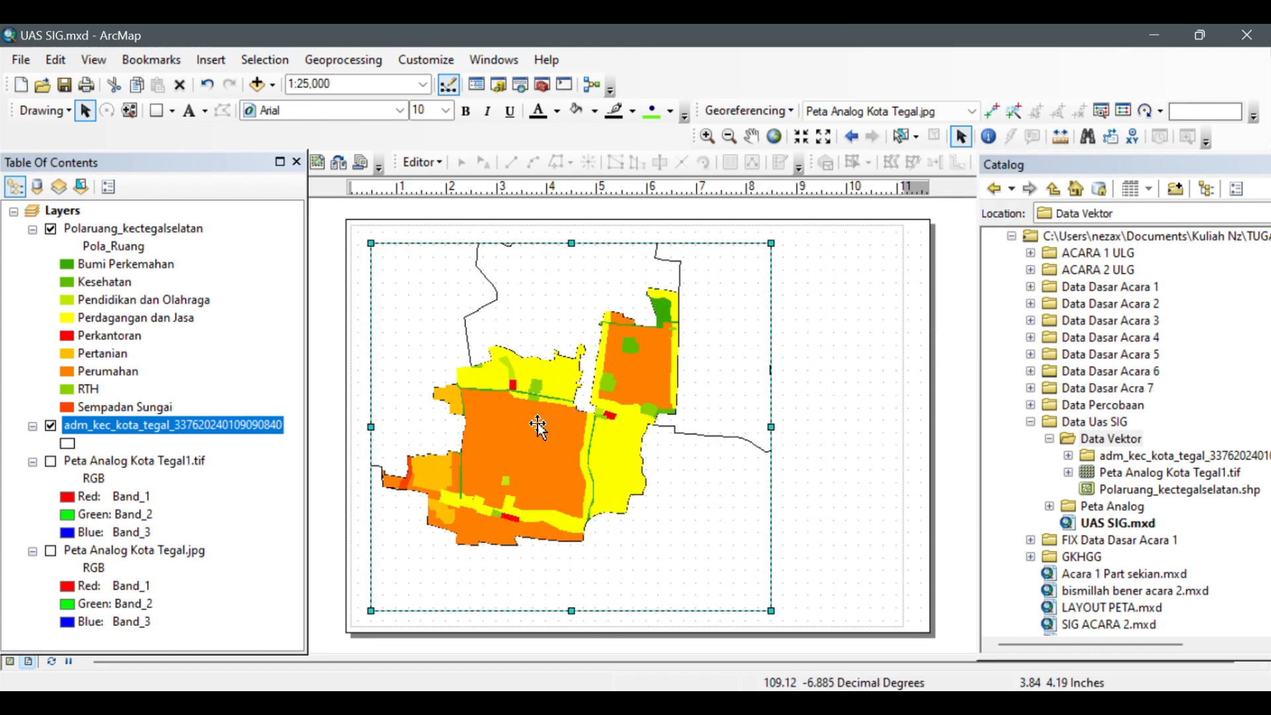
pyautogui.moveTo(371, 243); pyautogui.dragTo(368, 242)
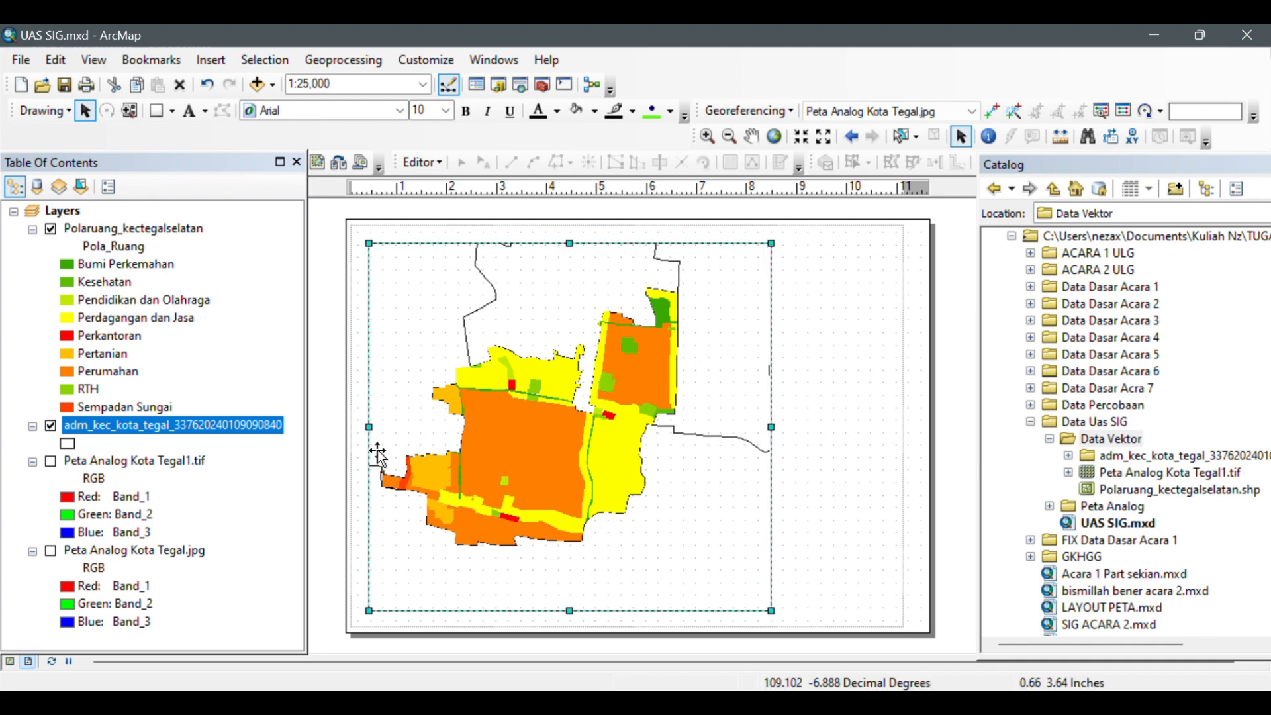
pyautogui.moveTo(571, 610); pyautogui.dragTo(573, 608)
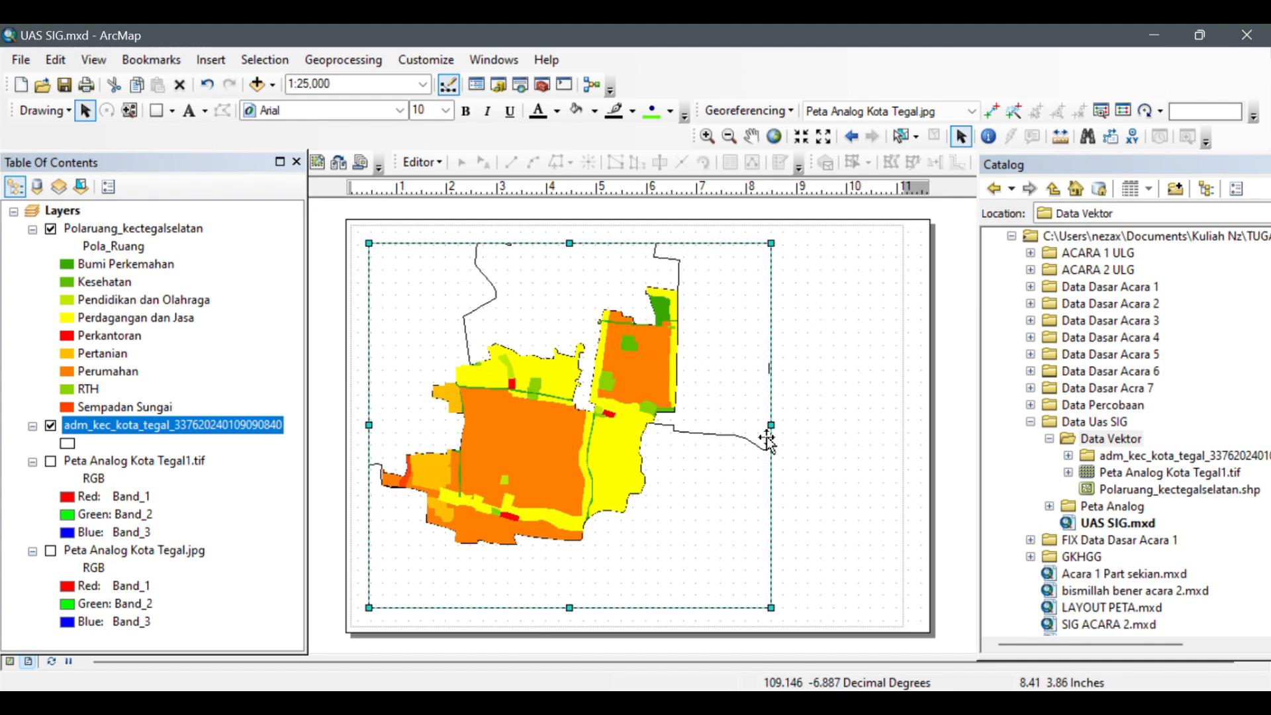
pyautogui.moveTo(772, 427); pyautogui.dragTo(763, 427)
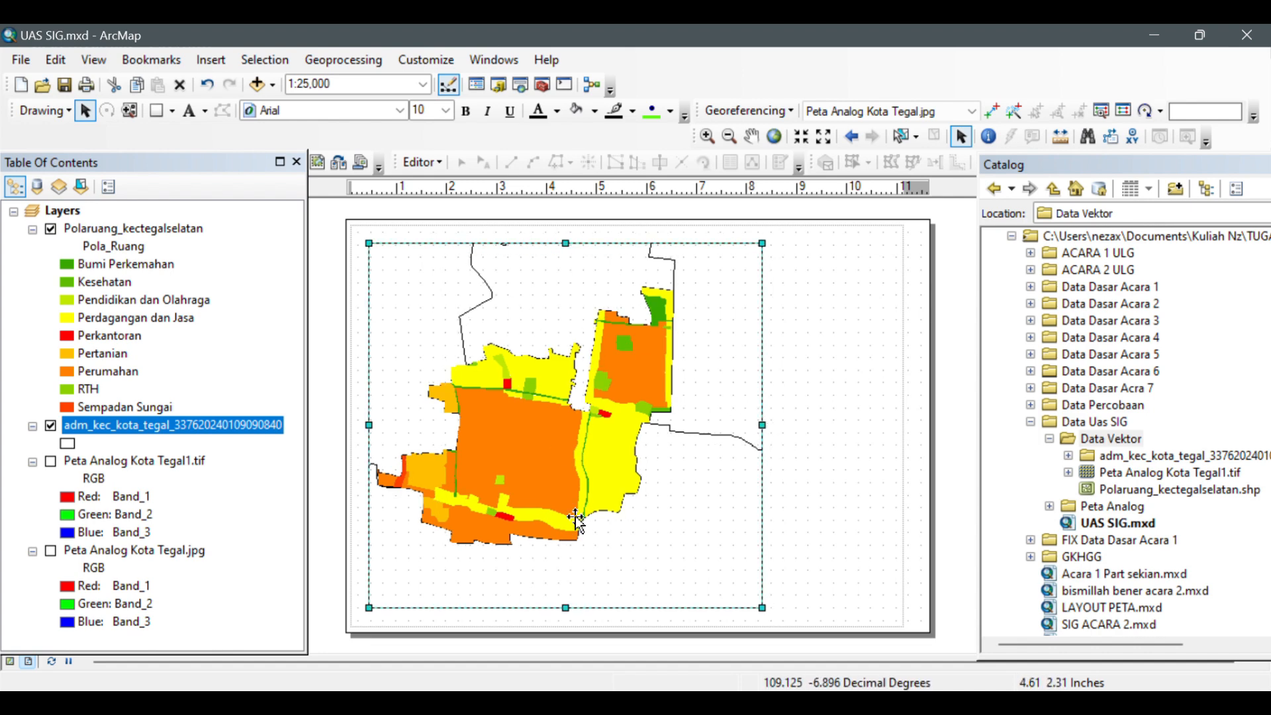
pyautogui.click(781, 277)
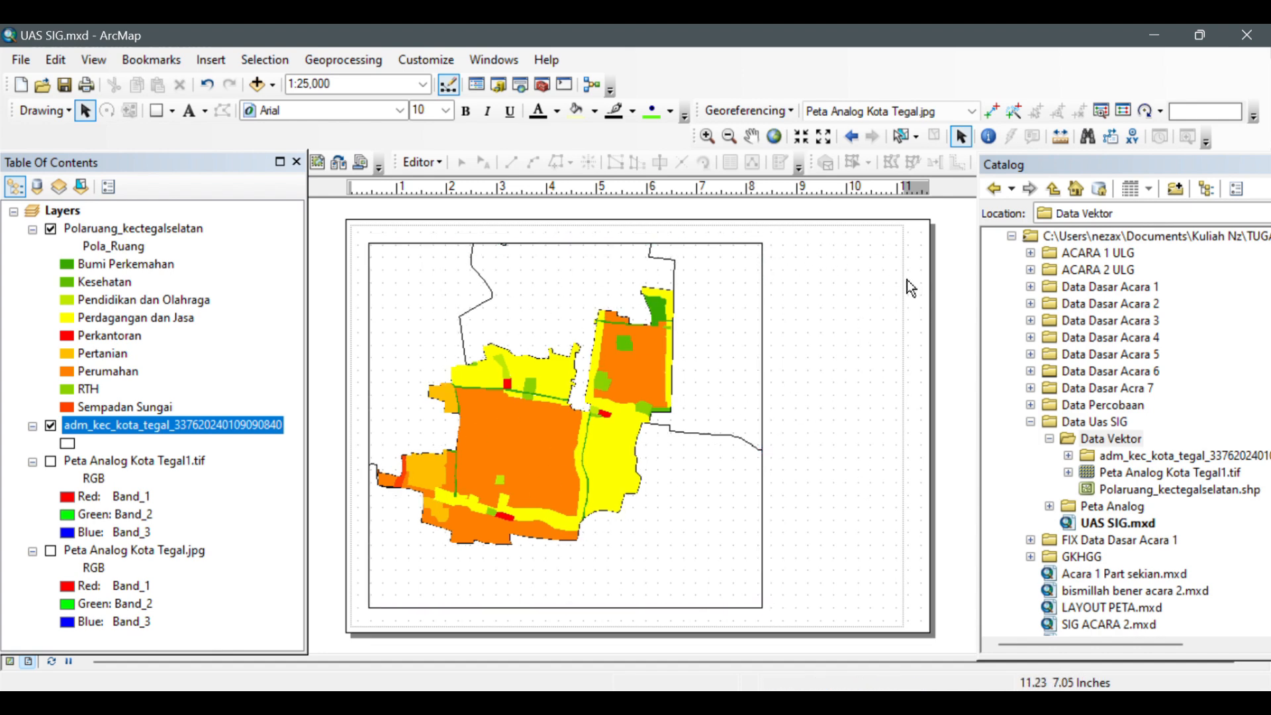
# - Turn on feature labels for the adm_kec_kota_tegal boundary layer
pyautogui.click(759, 558)
pyautogui.rightClick(78, 424)
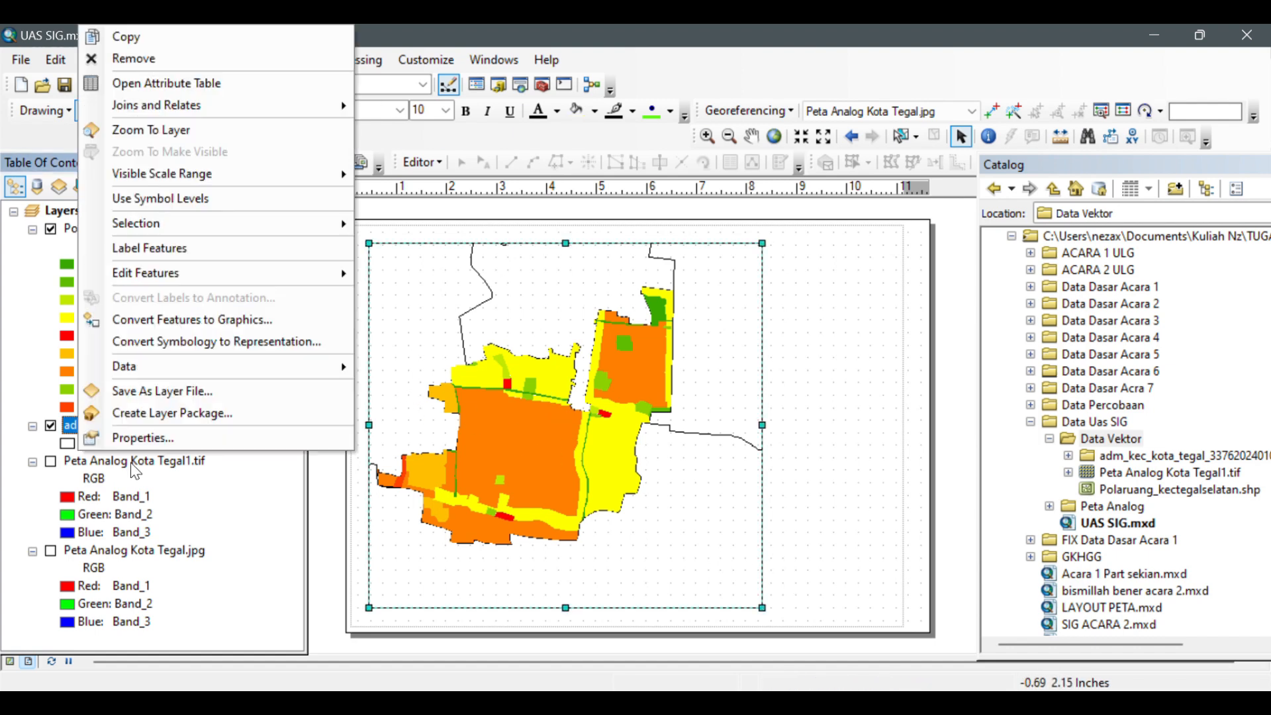
pyautogui.click(331, 247)
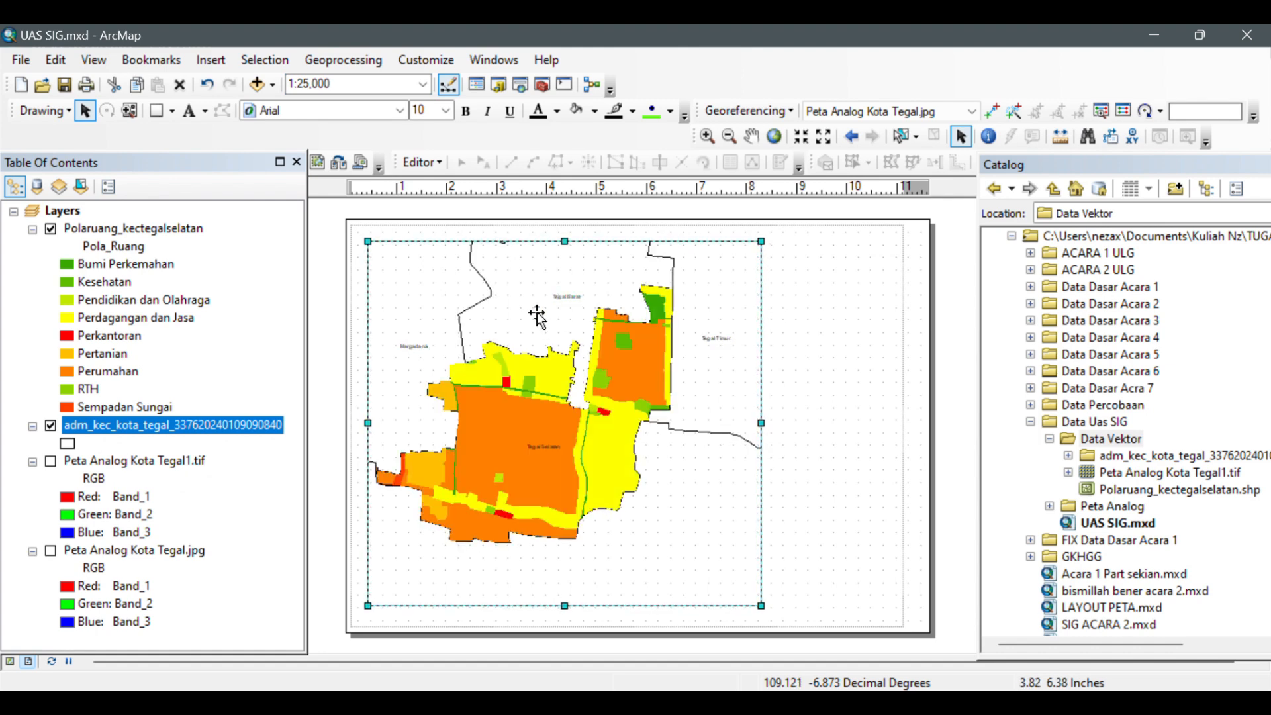
# - Format the boundary layer's labels as bold Times New Roman at size 14
pyautogui.rightClick(239, 425)
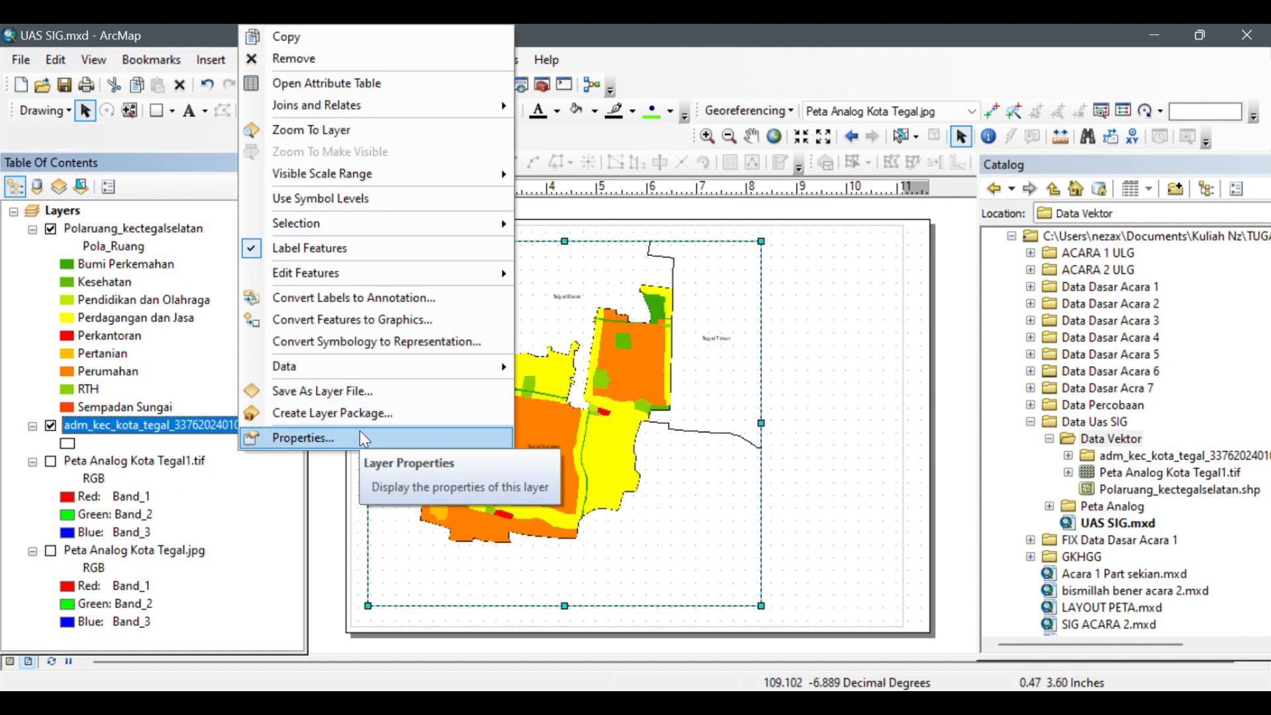
pyautogui.click(297, 437)
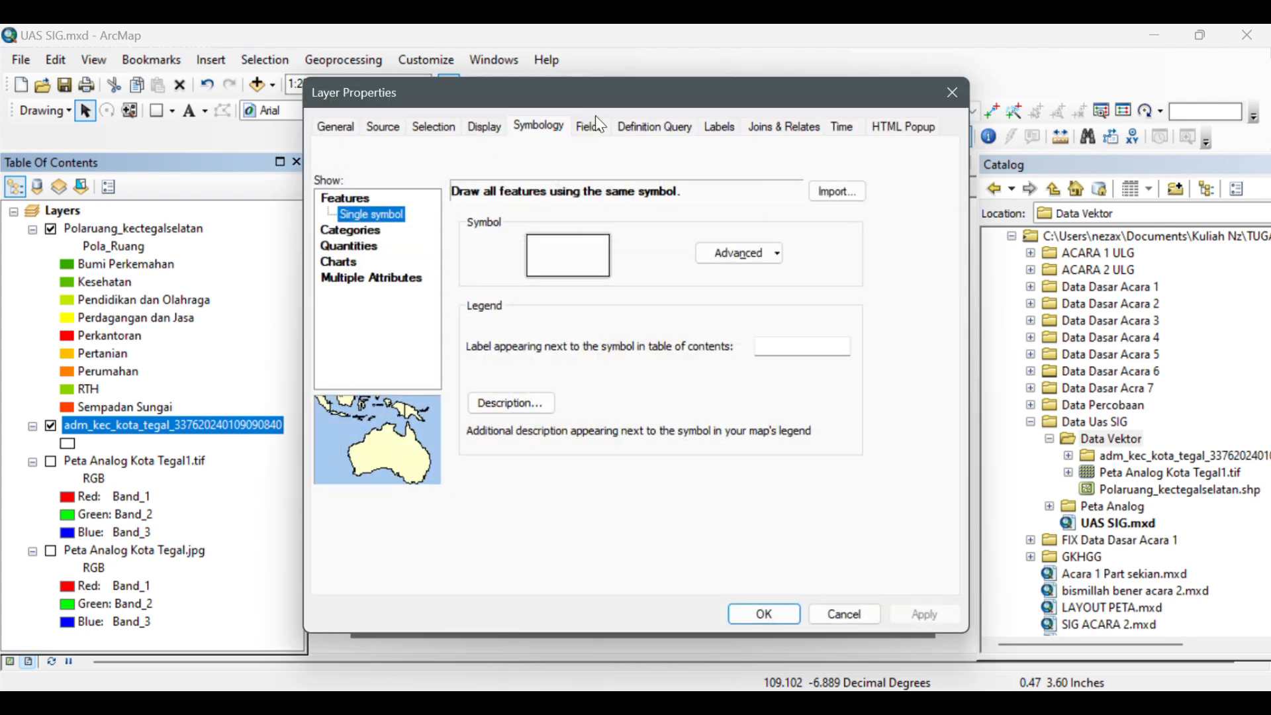
pyautogui.click(719, 127)
pyautogui.click(693, 335)
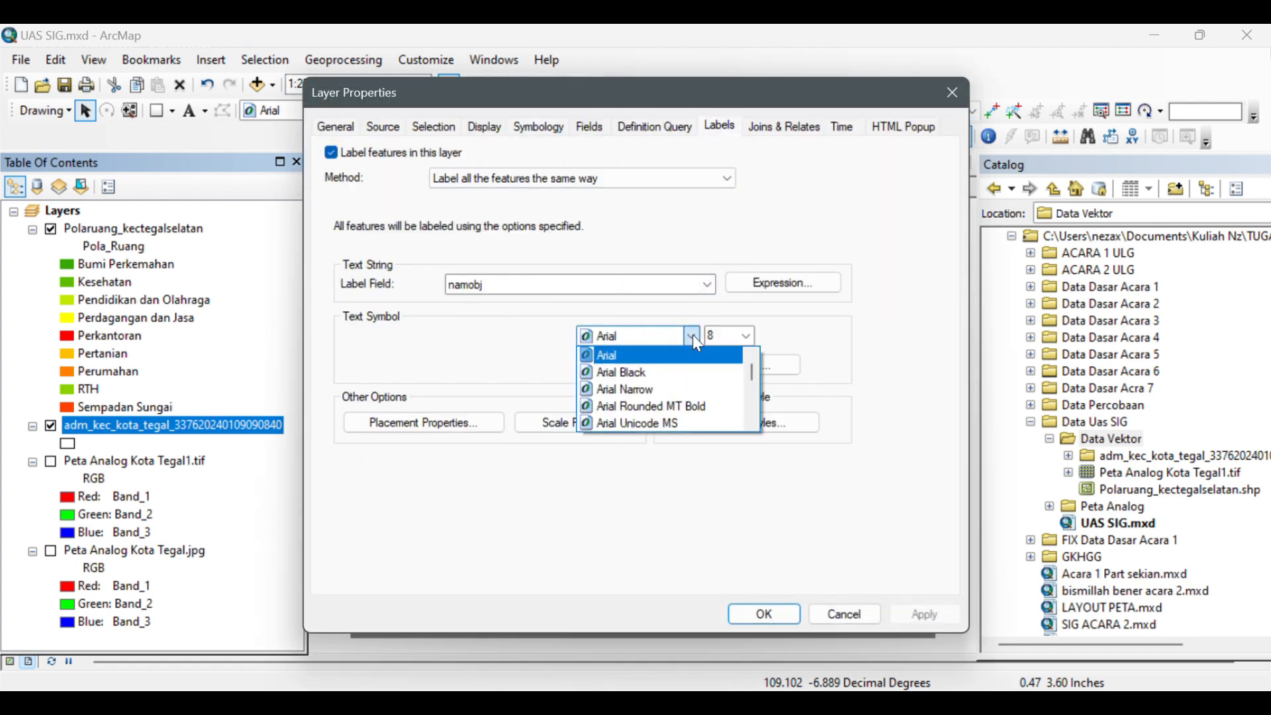
pyautogui.click(692, 335)
pyautogui.press('t')
pyautogui.click(693, 336)
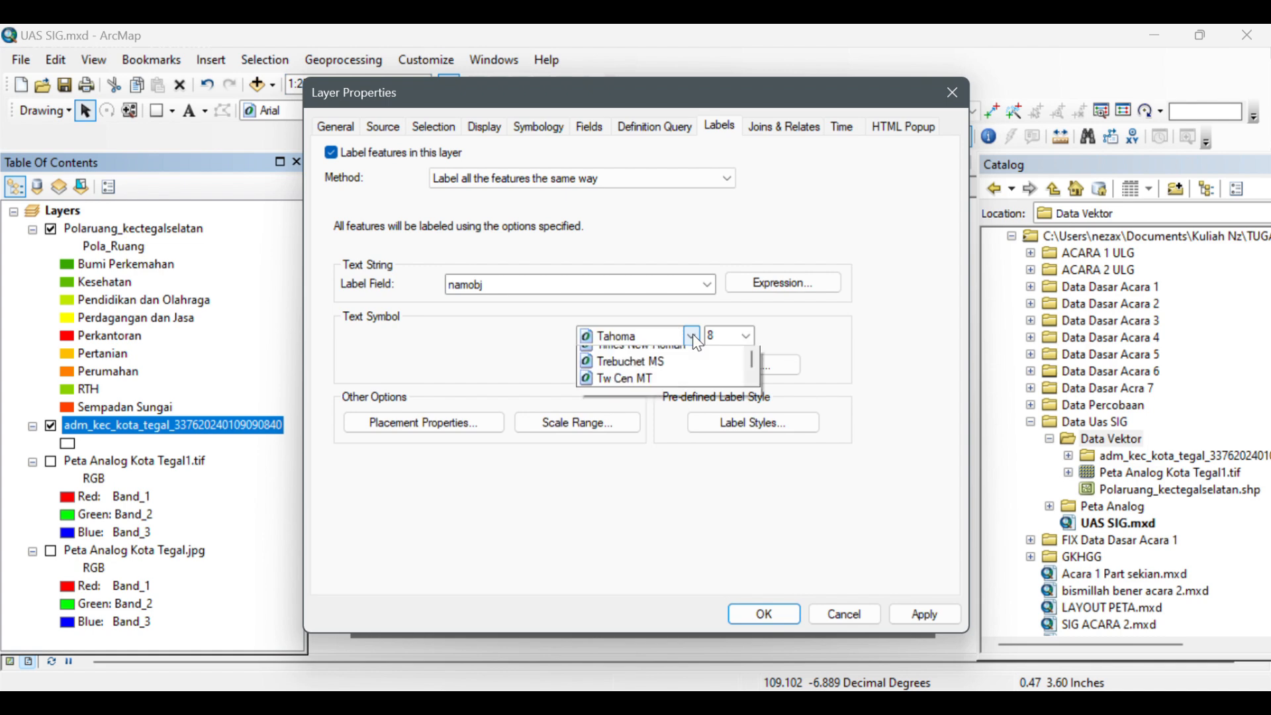
pyautogui.click(695, 382)
pyautogui.click(746, 336)
pyautogui.click(734, 417)
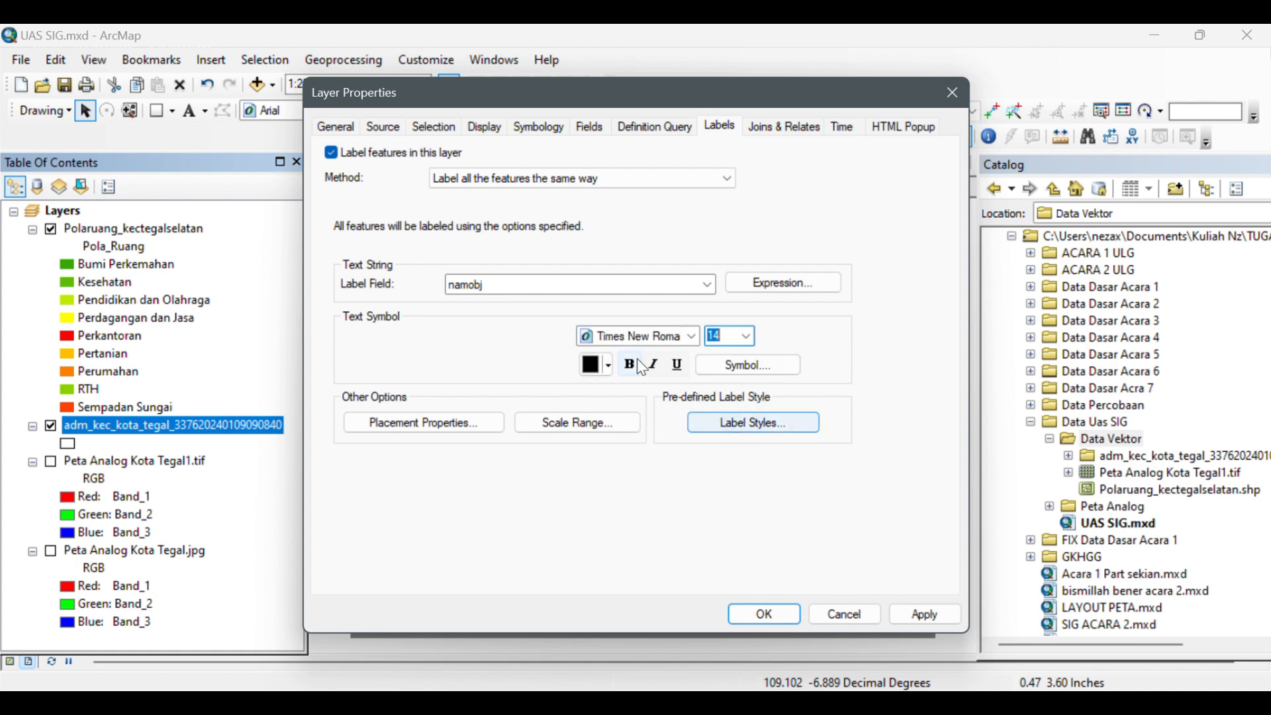
pyautogui.click(629, 364)
pyautogui.click(768, 614)
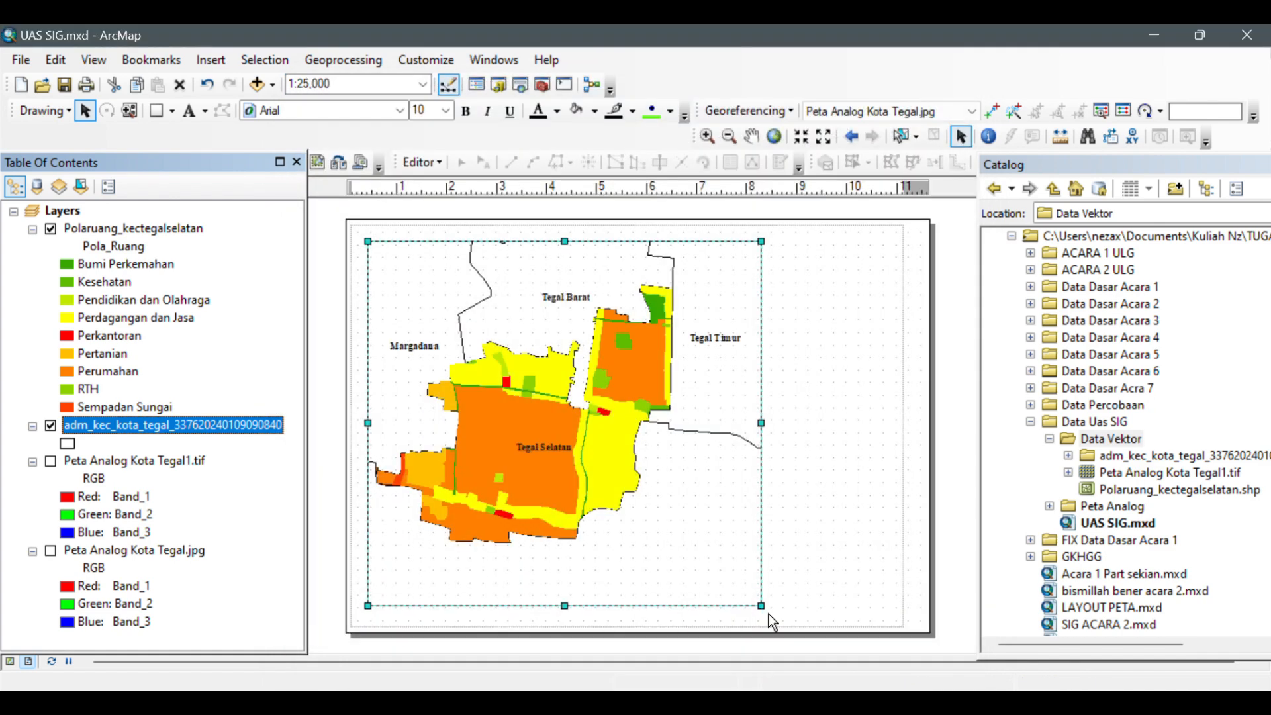
# - Close the on-screen keyboard and, in the data view, collapse and display the Peta Analog Kota Tegal1.tif layer as reference
pyautogui.click(750, 137)
pyautogui.moveTo(602, 414); pyautogui.dragTo(611, 427)
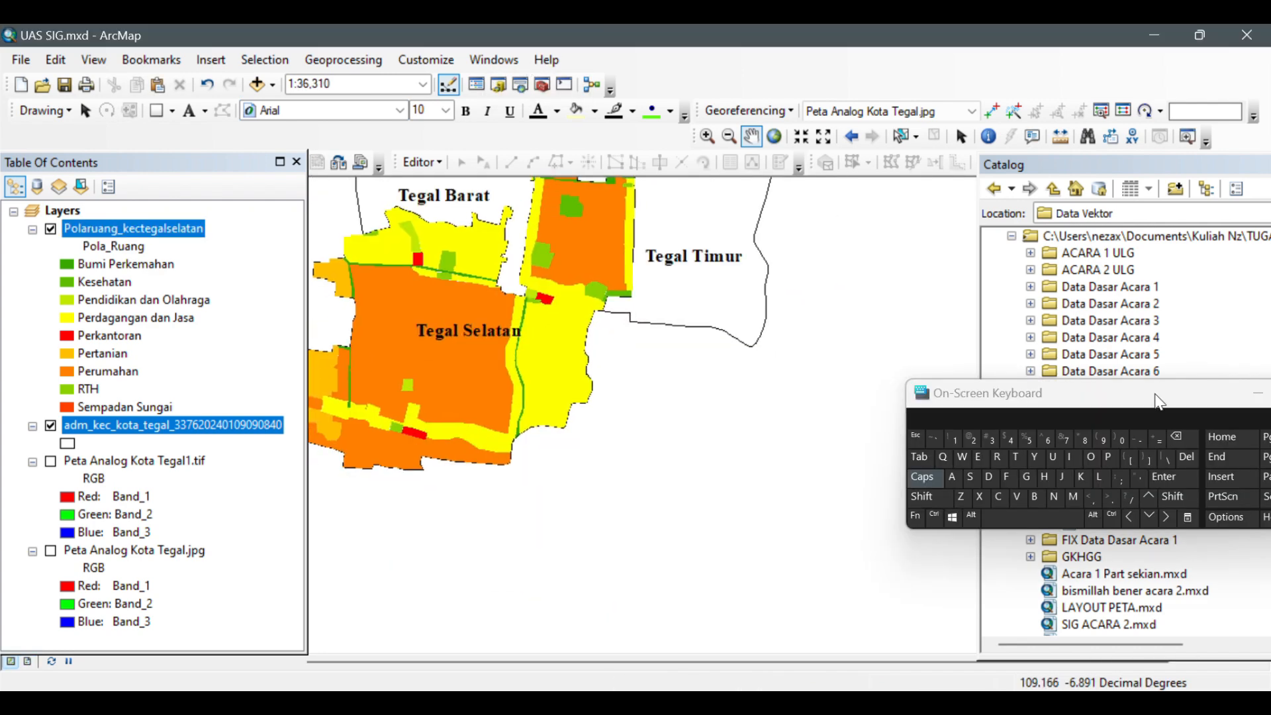
pyautogui.moveTo(1042, 393); pyautogui.dragTo(667, 463)
pyautogui.click(975, 463)
pyautogui.scroll(2, 693, 336)
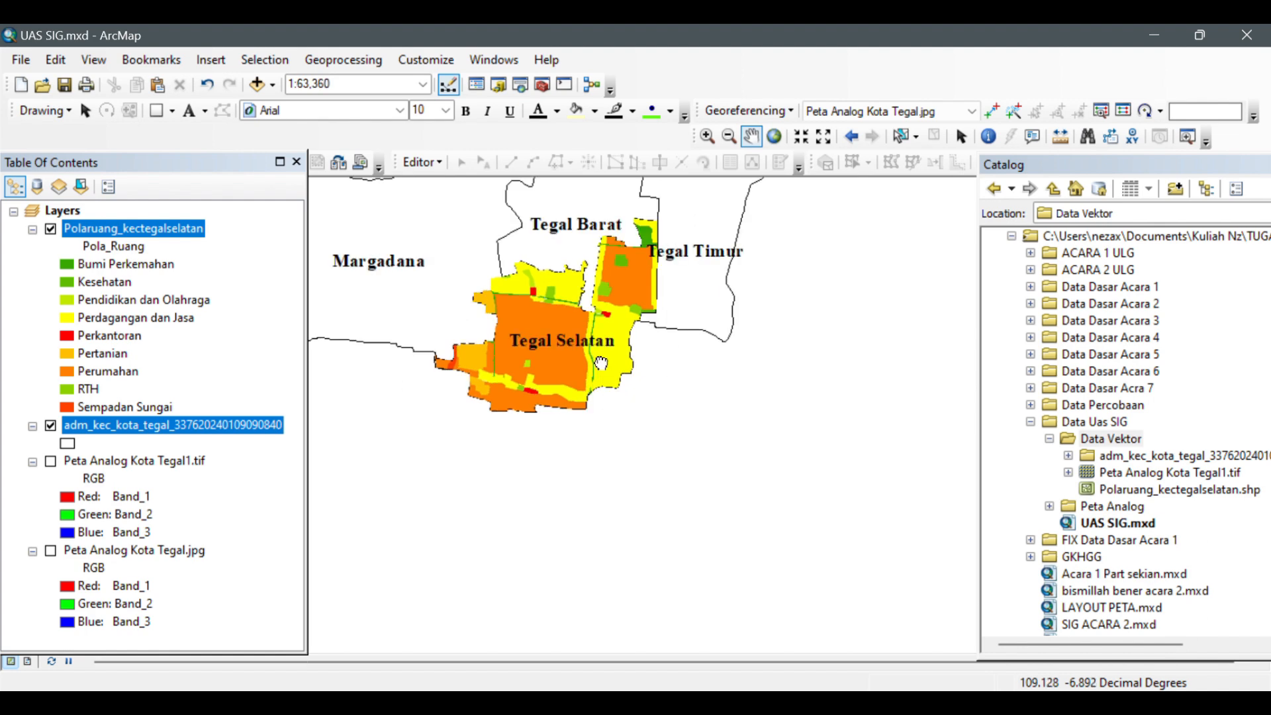
pyautogui.moveTo(601, 363); pyautogui.dragTo(582, 478)
pyautogui.click(32, 460)
pyautogui.click(51, 460)
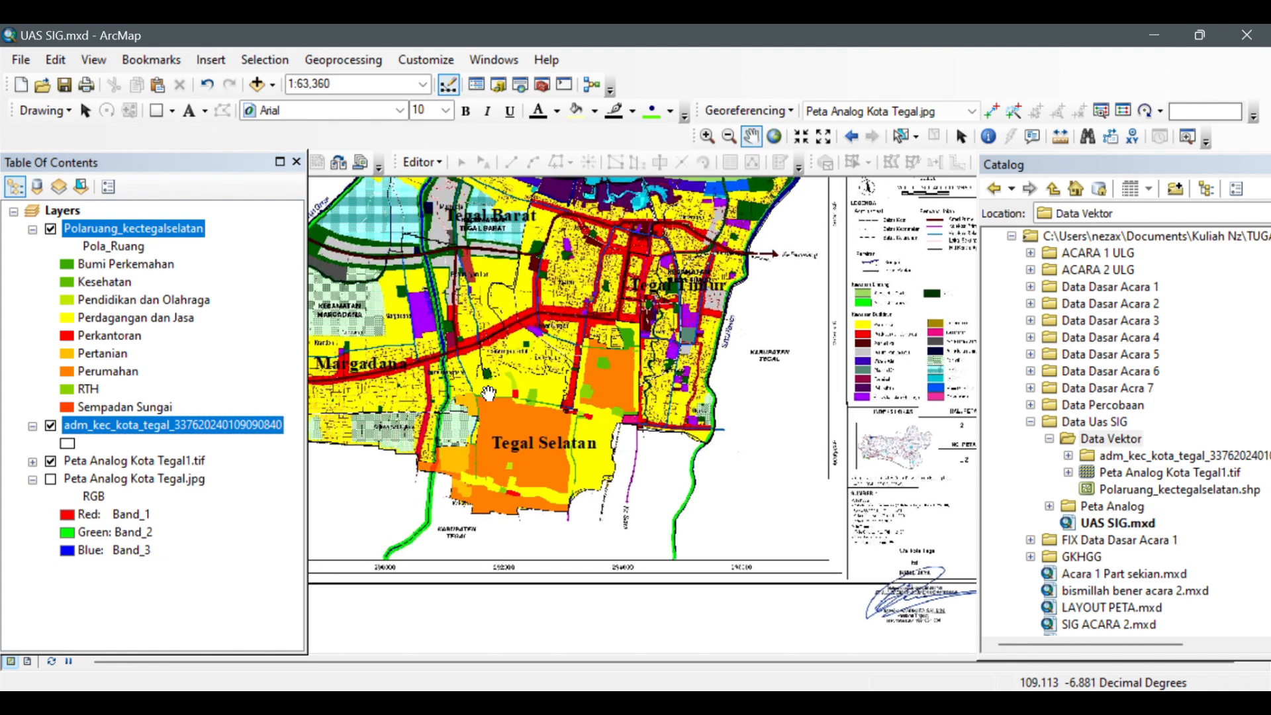
# - Set the Bumi Perkemahan class fill color to blue, matching the reference plan's legend
pyautogui.moveTo(680, 427); pyautogui.dragTo(400, 424)
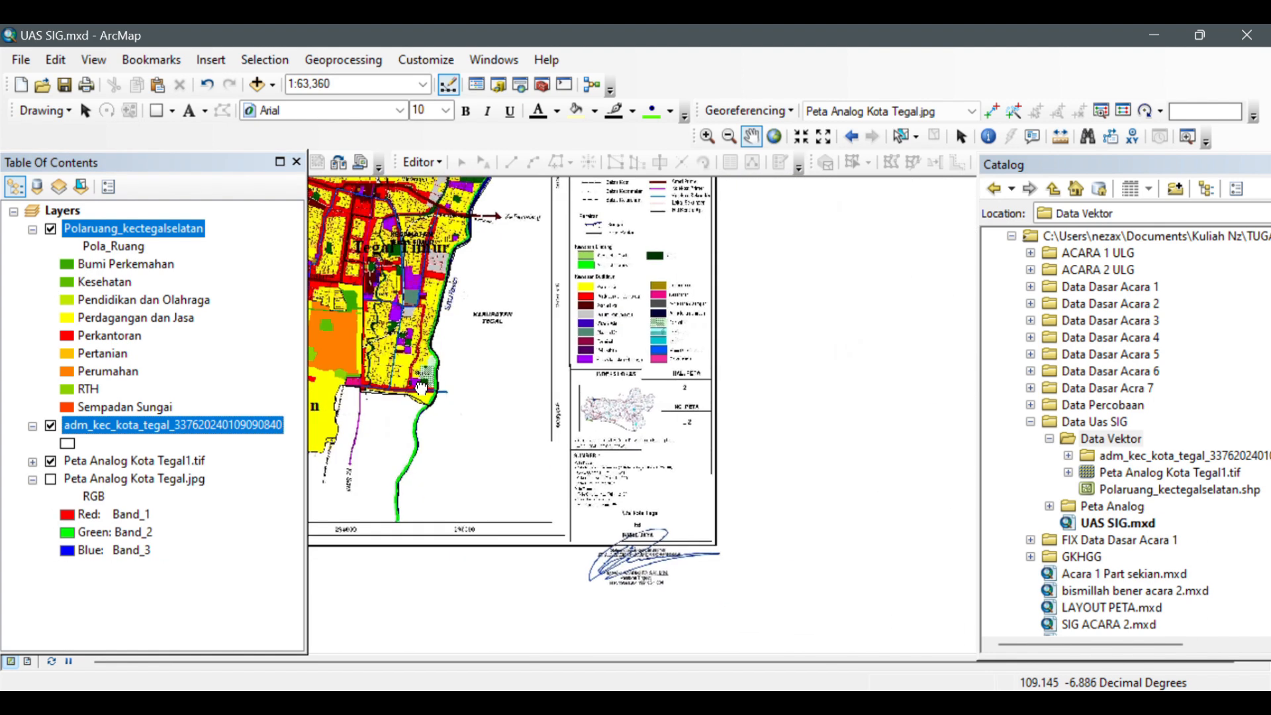
pyautogui.scroll(-3, 588, 340)
pyautogui.moveTo(555, 264); pyautogui.dragTo(640, 381)
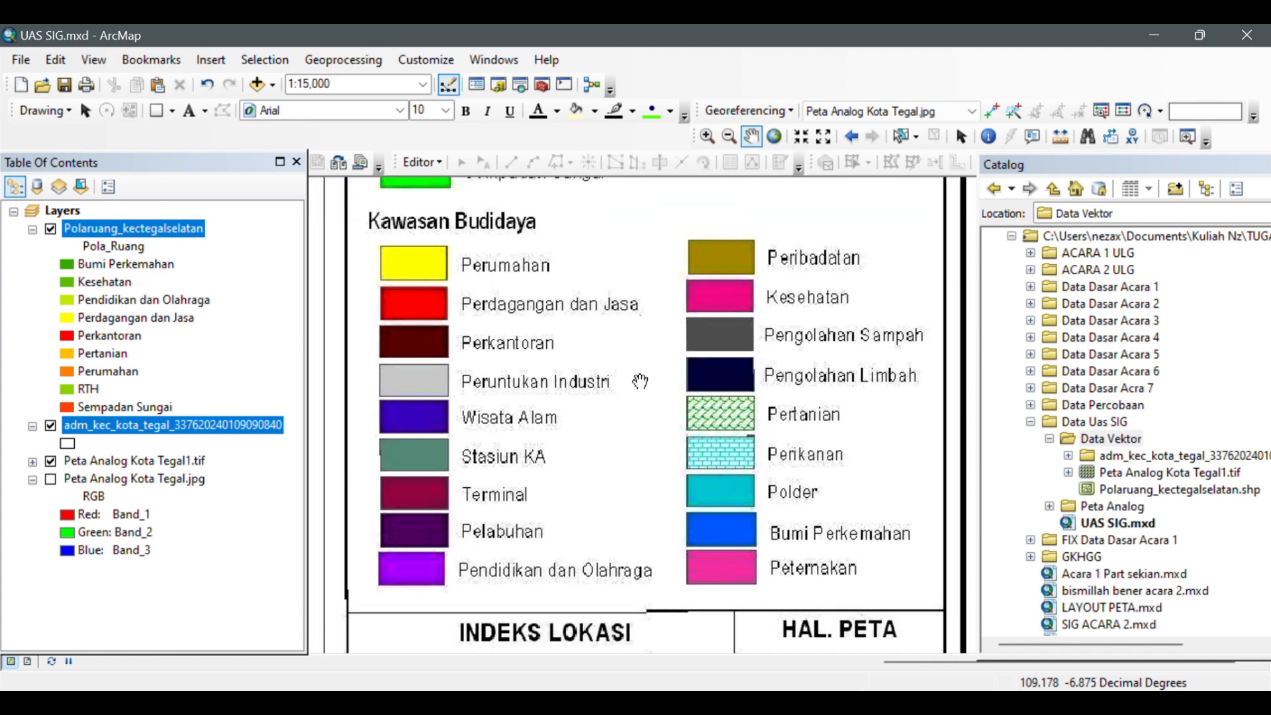
pyautogui.doubleClick(66, 262)
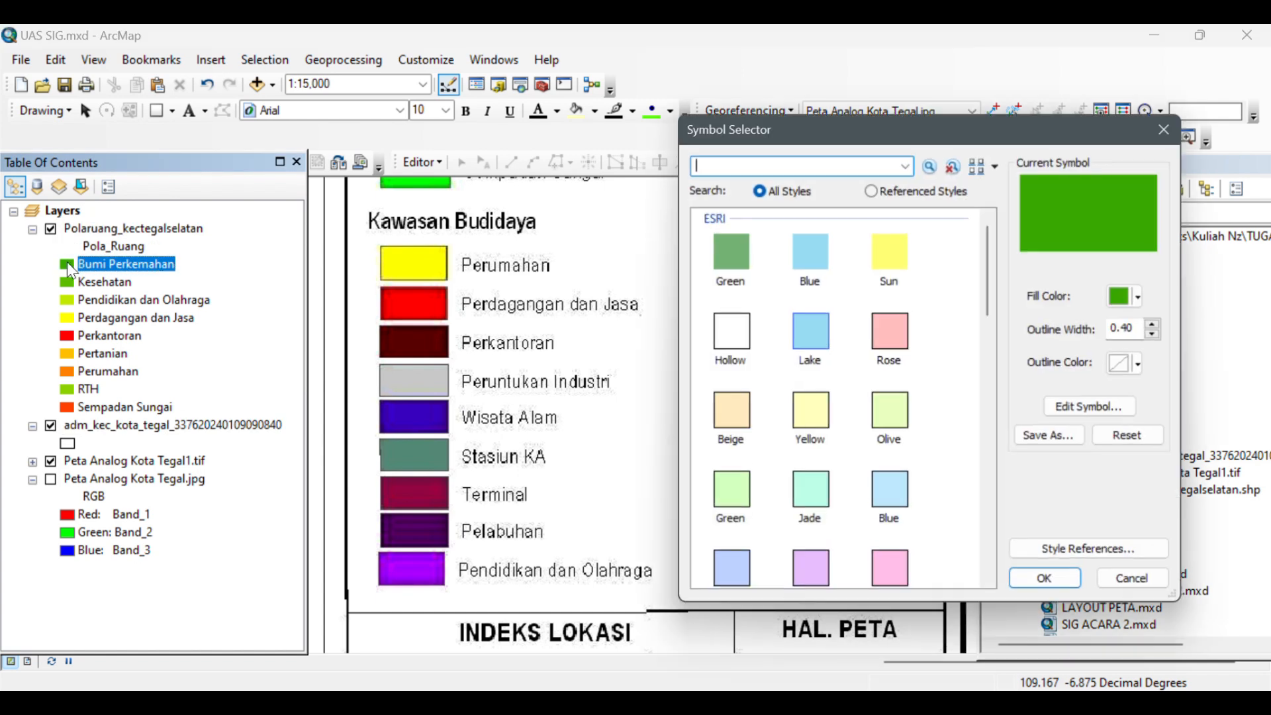
pyautogui.moveTo(1024, 167); pyautogui.dragTo(412, 163)
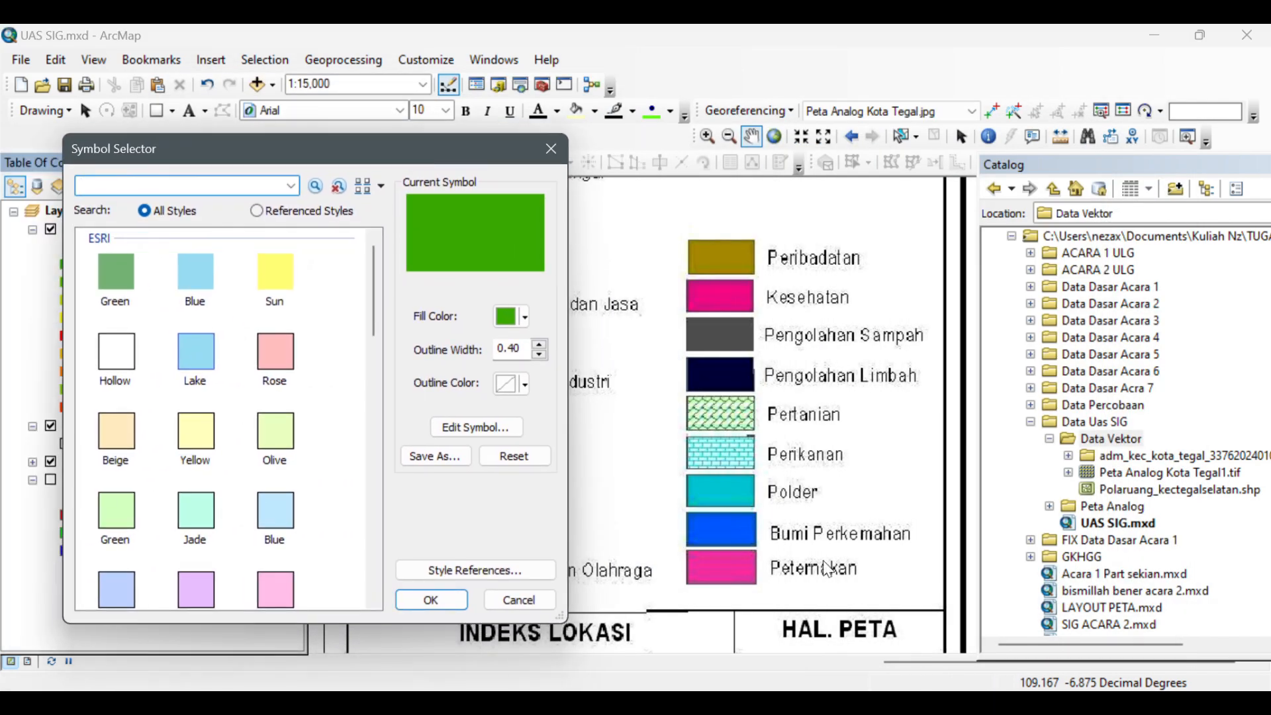
pyautogui.click(527, 383)
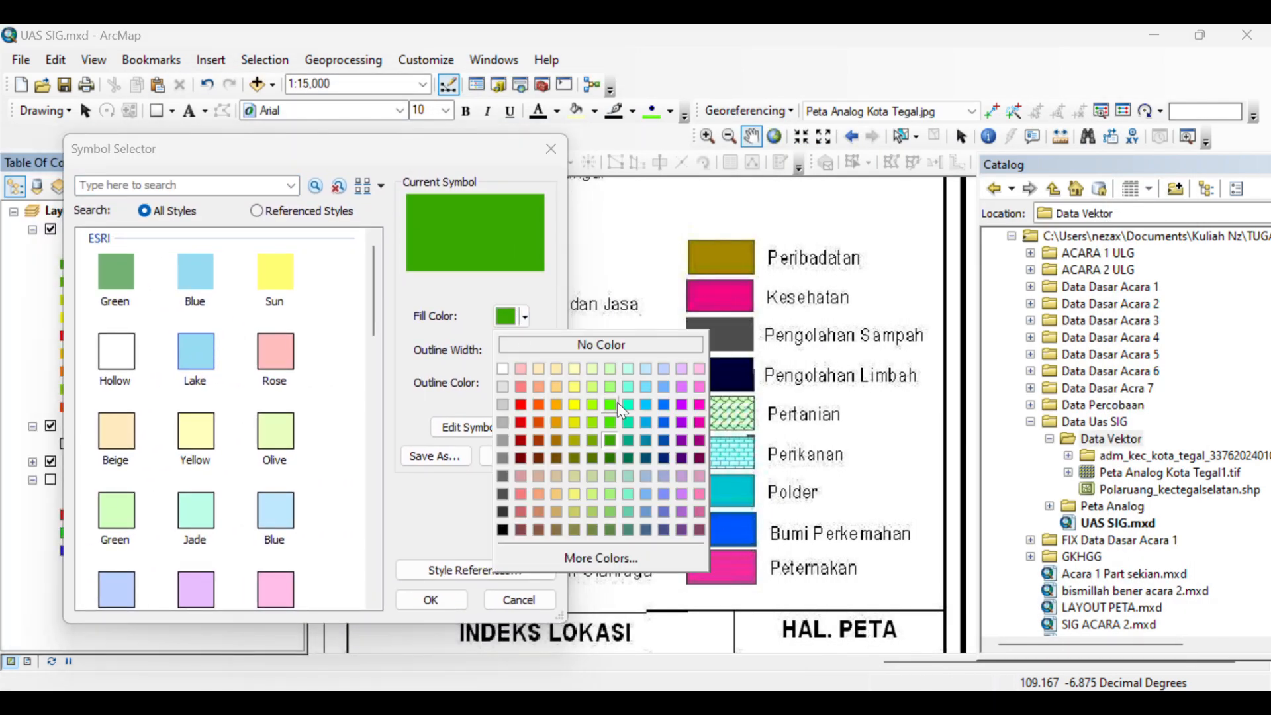
pyautogui.click(664, 423)
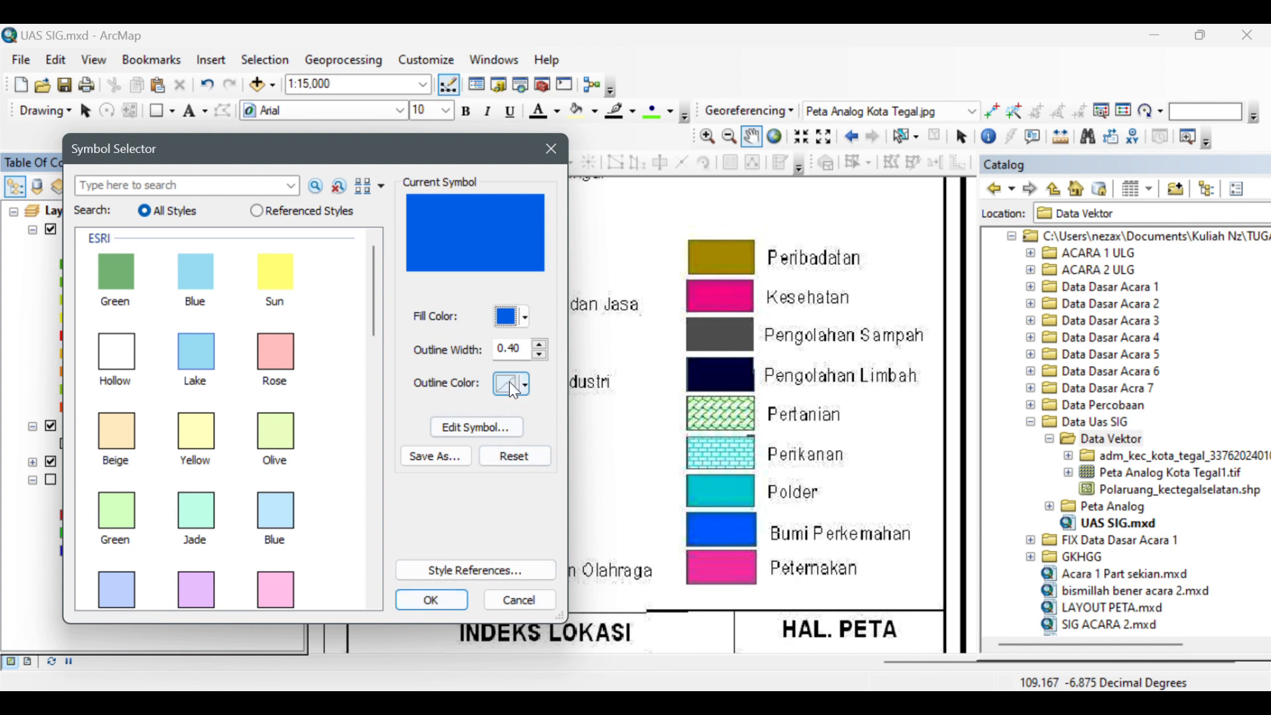
pyautogui.click(431, 600)
# - Set the Kesehatan class fill color to magenta pink
pyautogui.doubleClick(69, 283)
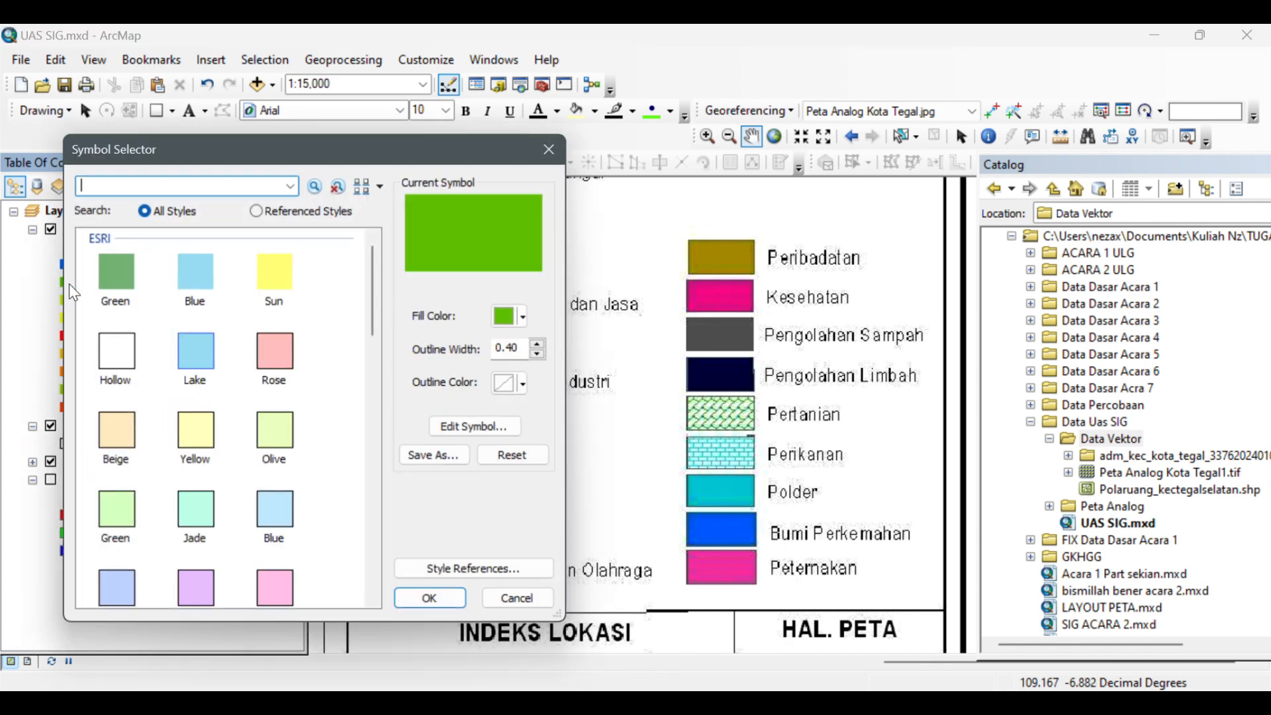
pyautogui.click(524, 317)
pyautogui.click(701, 406)
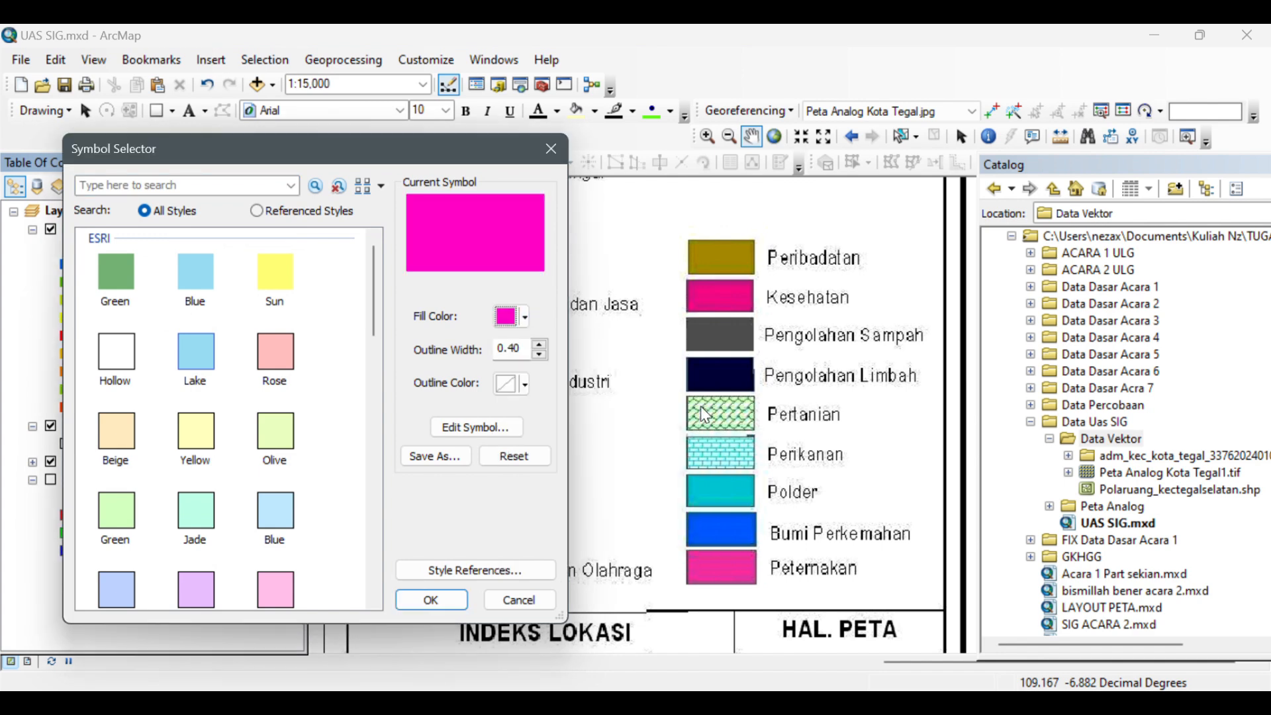
pyautogui.click(443, 601)
# - Set the Pendidikan dan Olahraga class fill color to purple
pyautogui.click(69, 300)
pyautogui.doubleClick(69, 300)
pyautogui.click(524, 317)
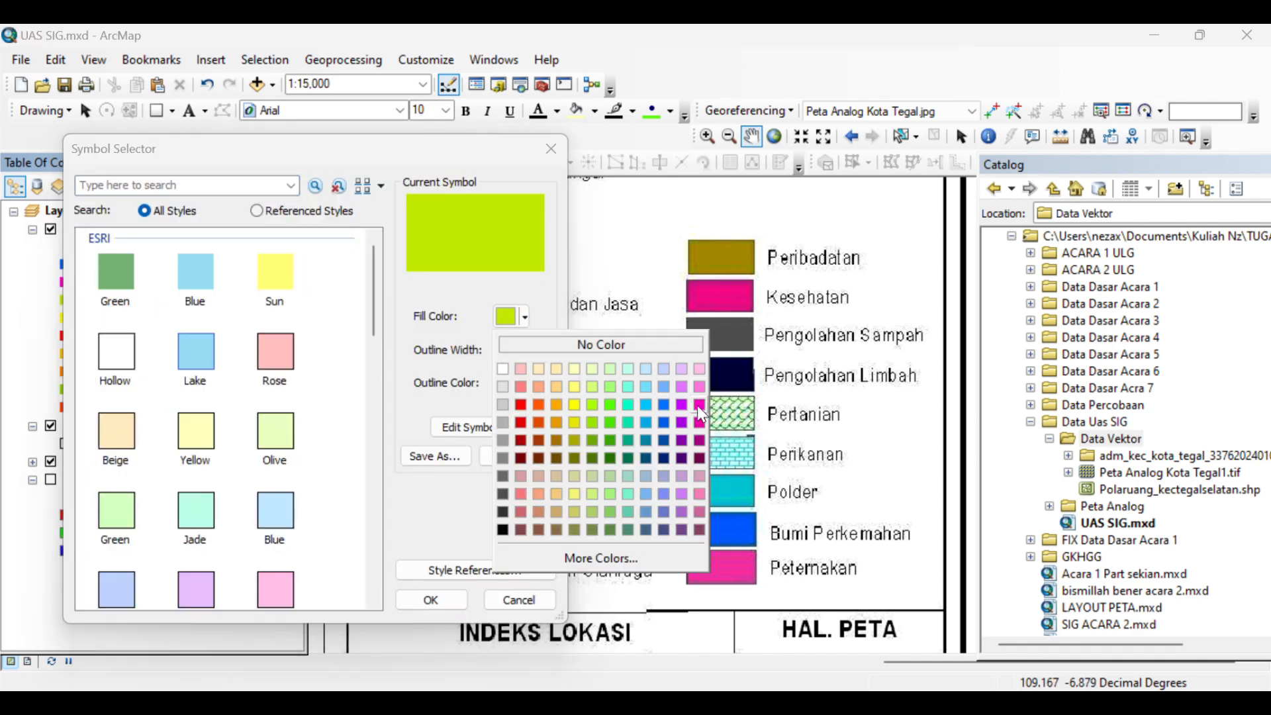
pyautogui.click(686, 416)
pyautogui.click(431, 600)
# - Set the Perdagangan dan Jasa class fill color to red
pyautogui.doubleClick(61, 320)
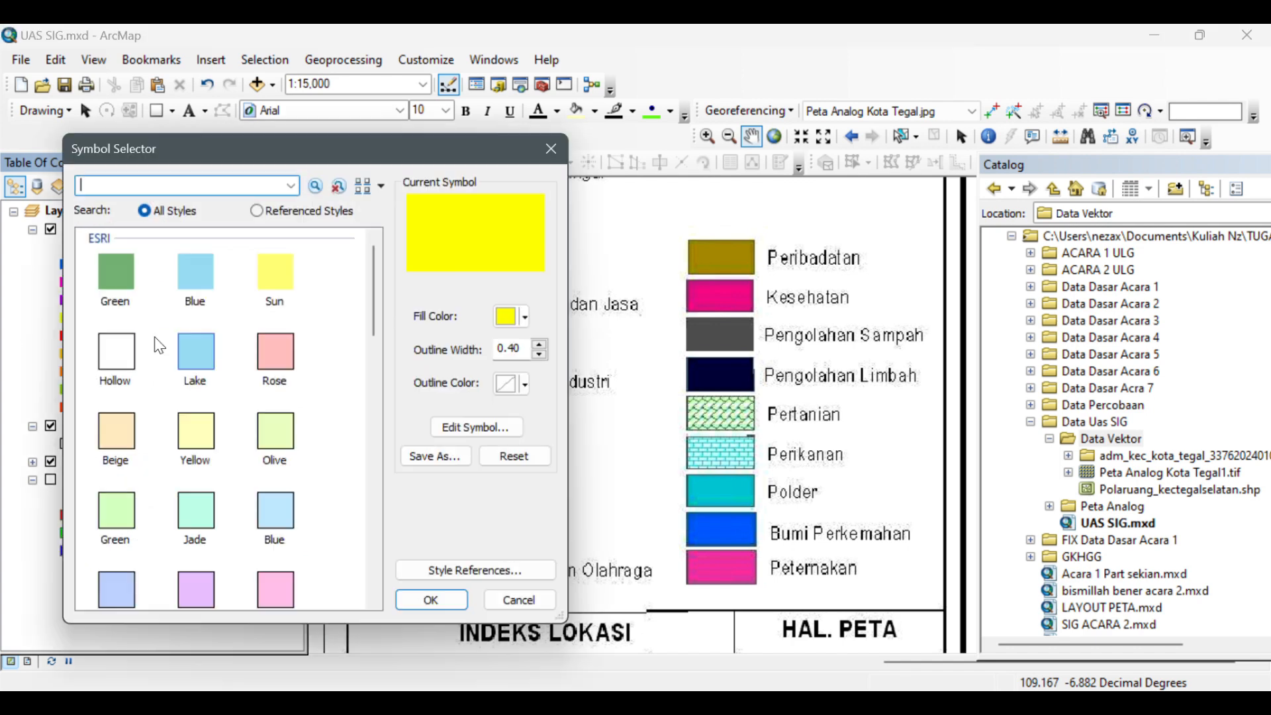
pyautogui.click(525, 317)
pyautogui.click(522, 406)
pyautogui.click(431, 599)
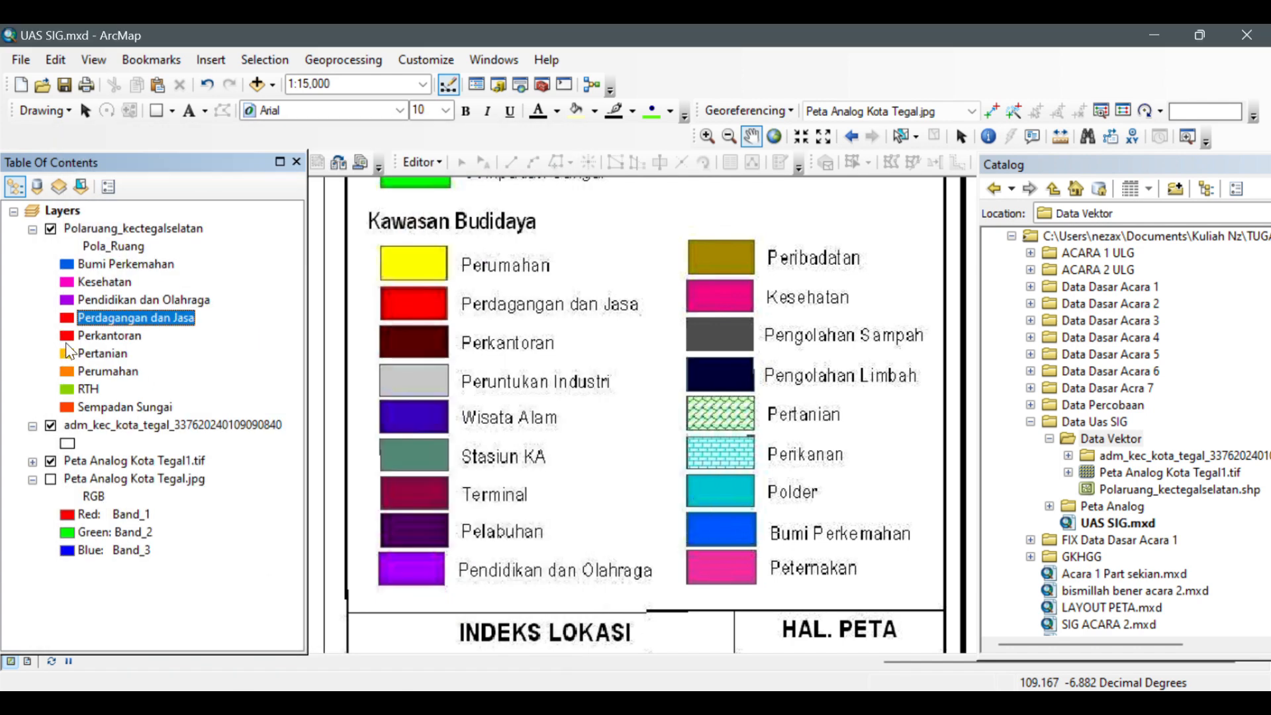
# - Set the Perkantoran class fill color to a dark reddish brown
pyautogui.doubleClick(60, 337)
pyautogui.click(525, 317)
pyautogui.click(520, 440)
pyautogui.click(431, 600)
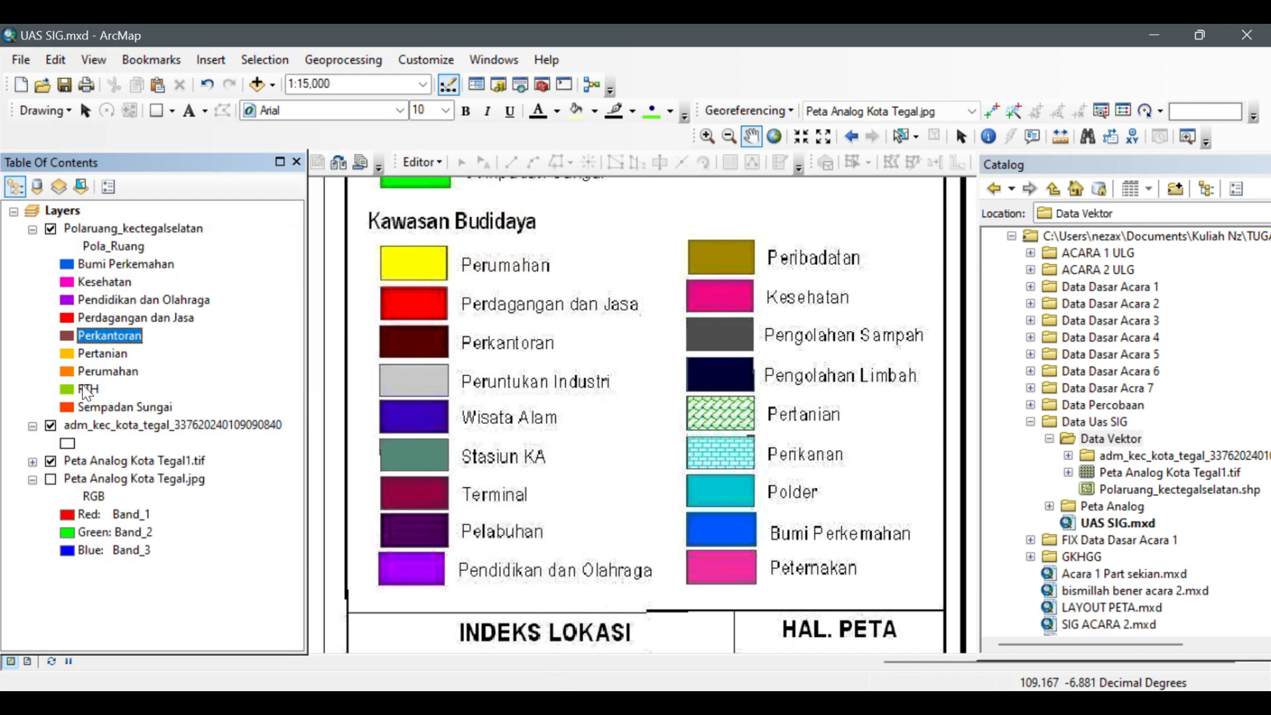
# - Give the Pertanian class the 10% Crosshatch symbol with a bright green fill color
pyautogui.doubleClick(65, 356)
pyautogui.scroll(-15, 268, 455)
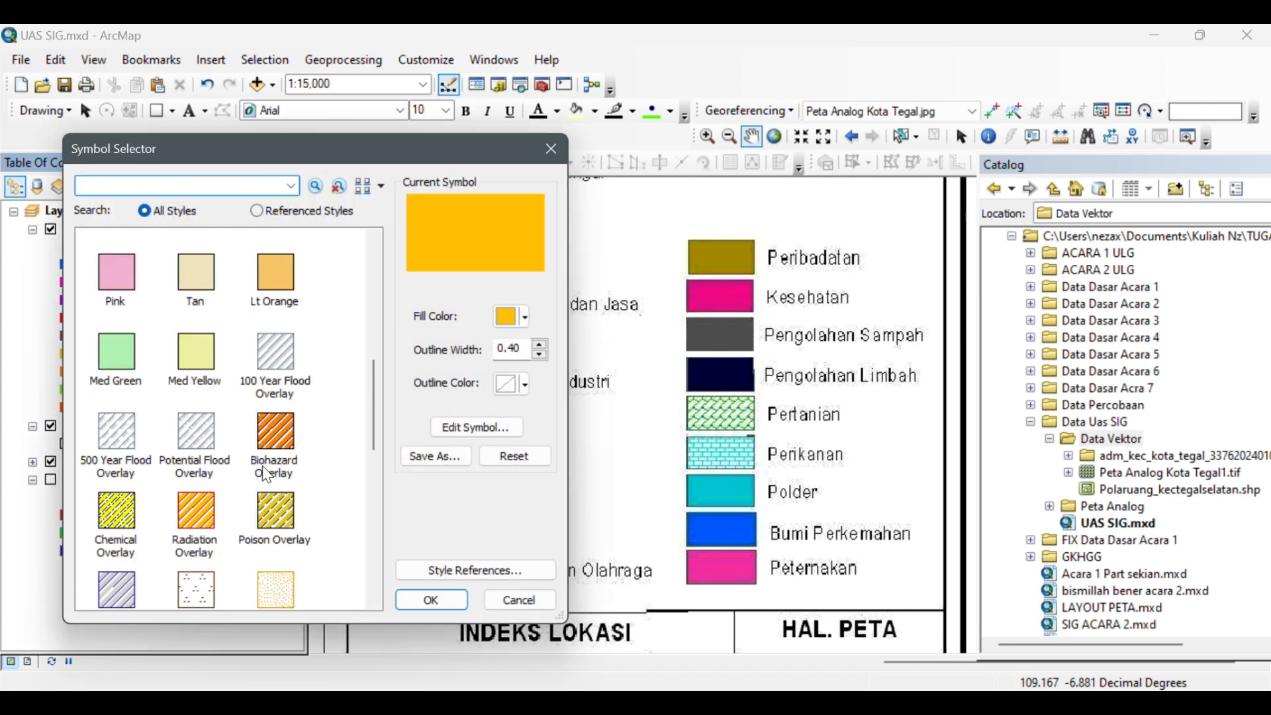
pyautogui.click(125, 474)
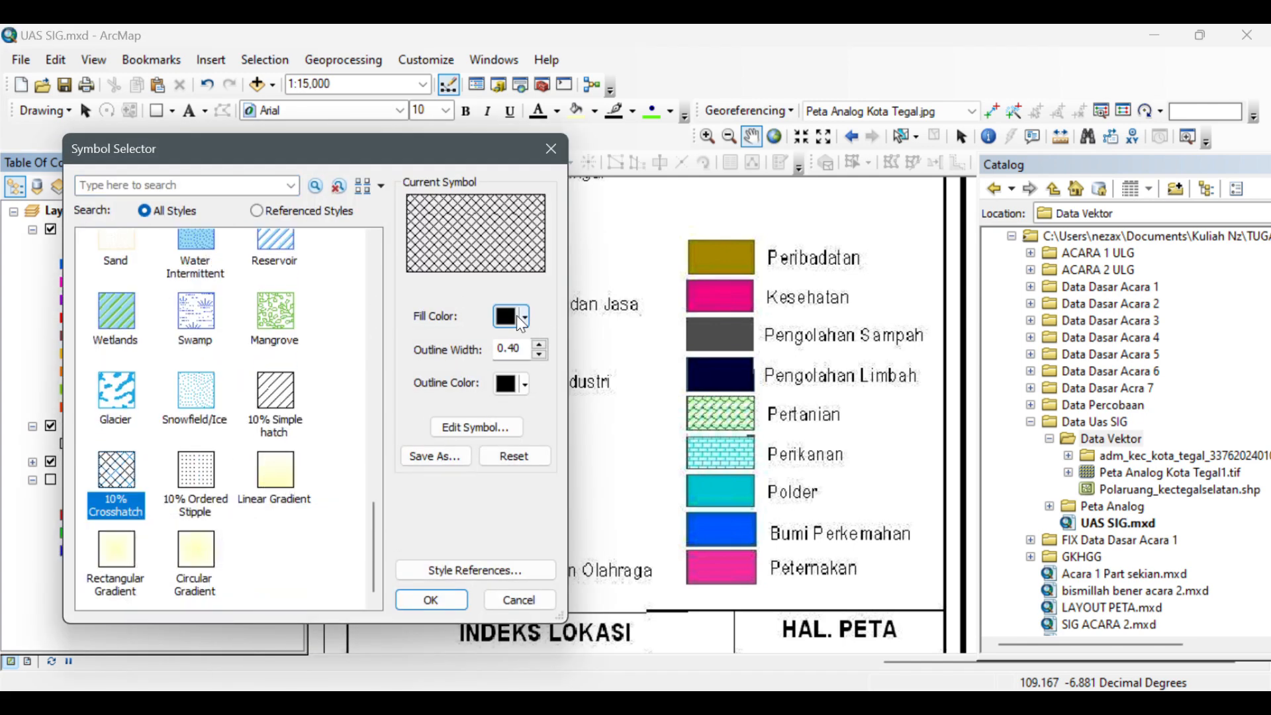
pyautogui.click(518, 316)
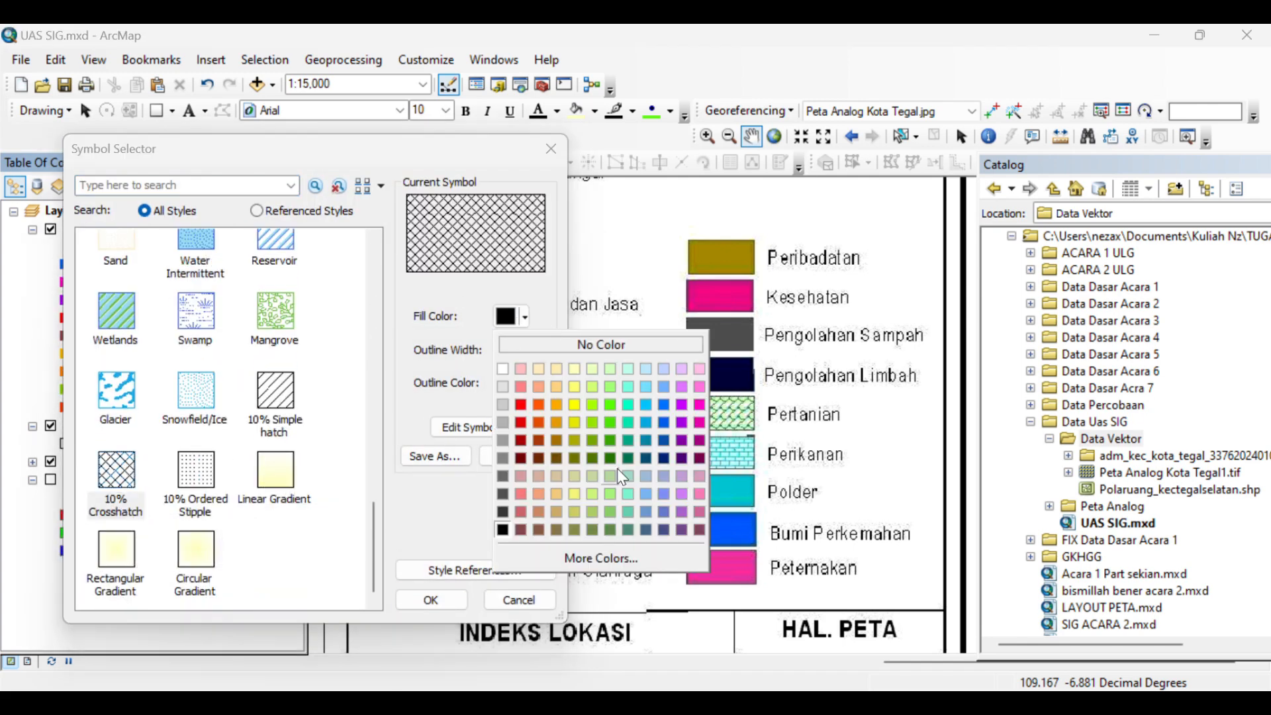
pyautogui.click(610, 410)
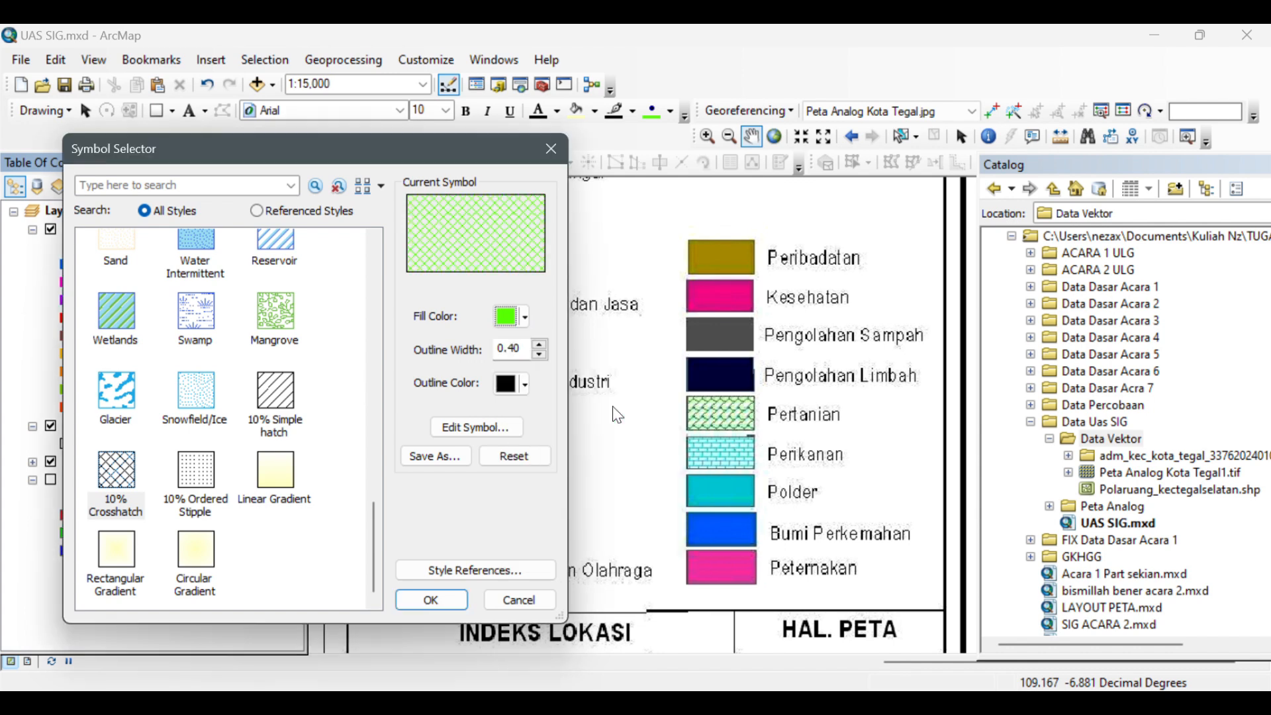
pyautogui.click(527, 393)
pyautogui.click(538, 378)
pyautogui.click(431, 600)
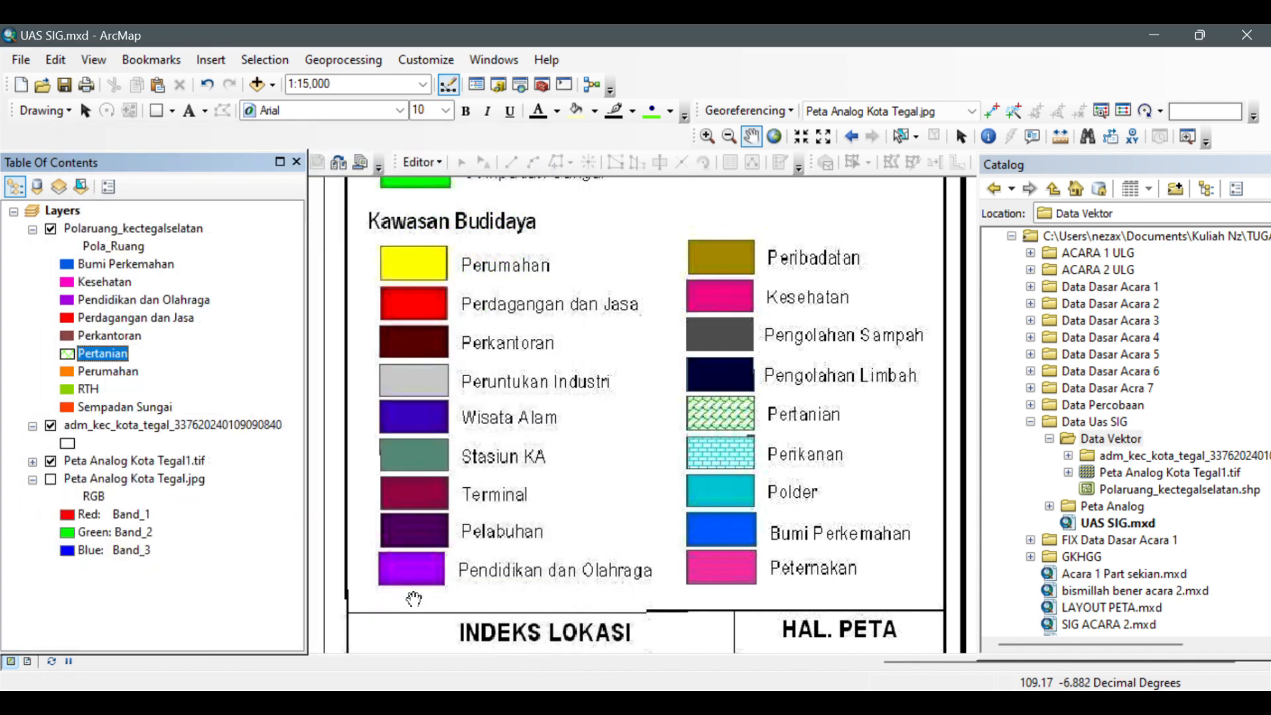
# - Set the Perumahan class fill color to yellow
pyautogui.click(69, 372)
pyautogui.click(520, 317)
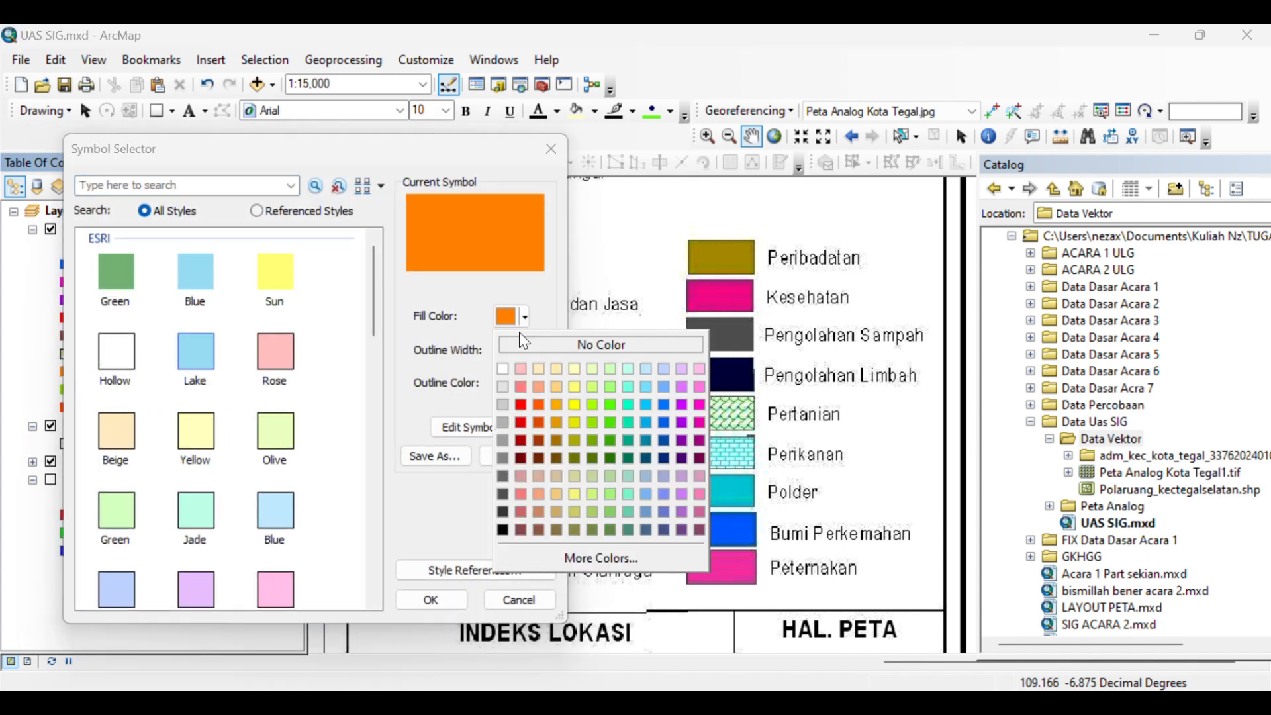
pyautogui.click(578, 405)
pyautogui.click(431, 599)
# - Set the RTH class fill color to dark green
pyautogui.click(67, 390)
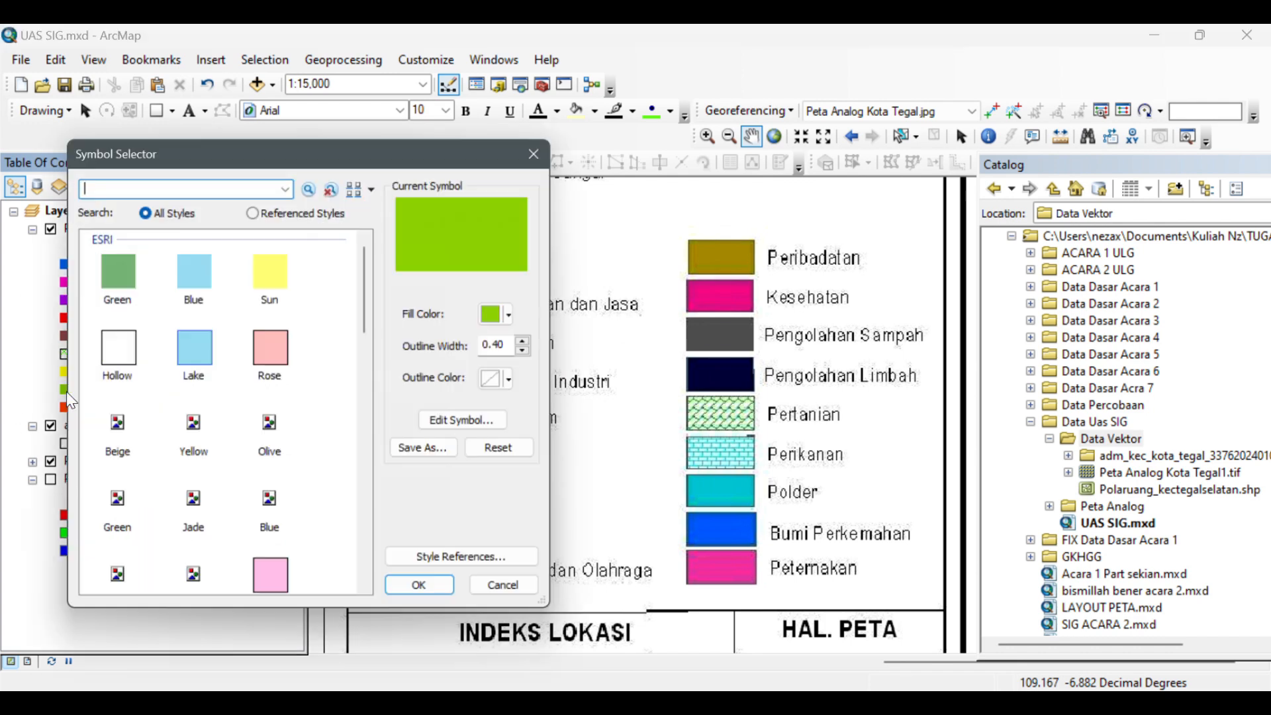
pyautogui.click(525, 317)
pyautogui.click(609, 460)
pyautogui.click(431, 599)
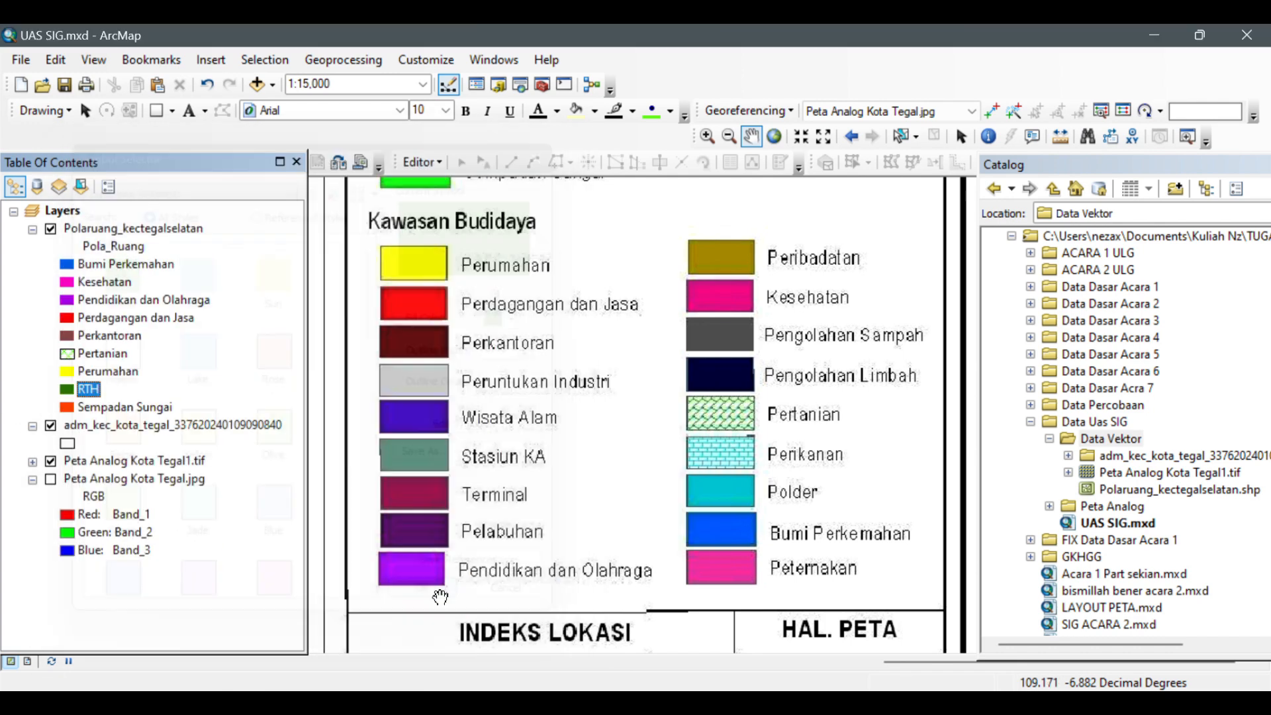
# - Set the Sempadan Sungai class fill color to light green
pyautogui.click(66, 407)
pyautogui.click(520, 317)
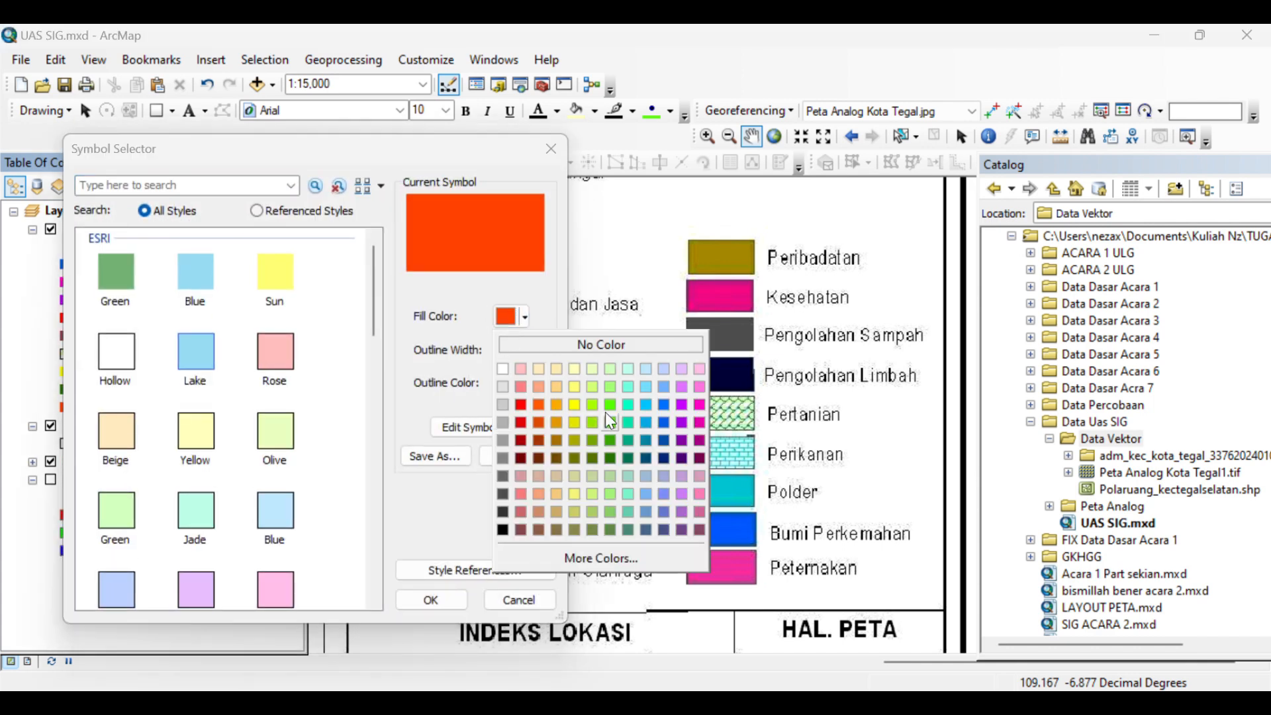
pyautogui.click(617, 396)
pyautogui.click(430, 600)
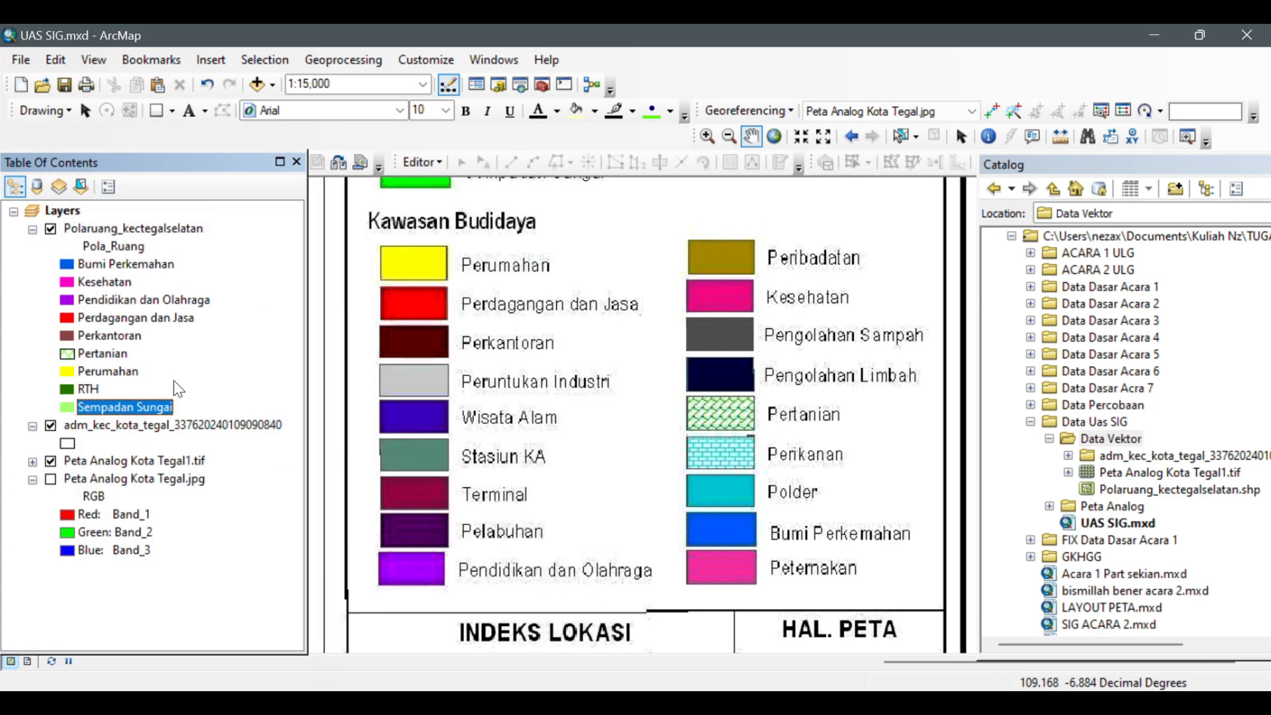
# - Hide the Peta Analog Kota Tegal1.tif layer so only the vector layers are drawn around Tegal Selatan
pyautogui.moveTo(487, 414); pyautogui.dragTo(761, 447)
pyautogui.scroll(-3, 517, 427)
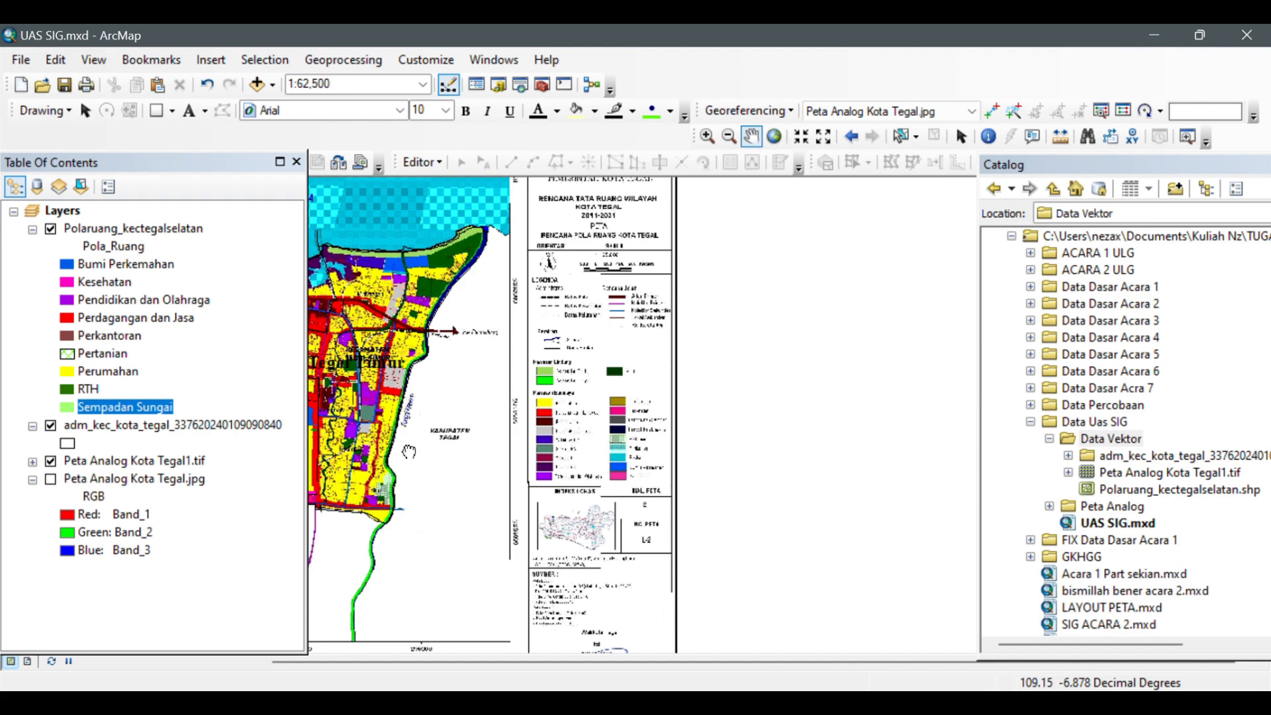
pyautogui.moveTo(408, 448); pyautogui.dragTo(792, 458)
pyautogui.click(51, 460)
pyautogui.scroll(-1, 558, 432)
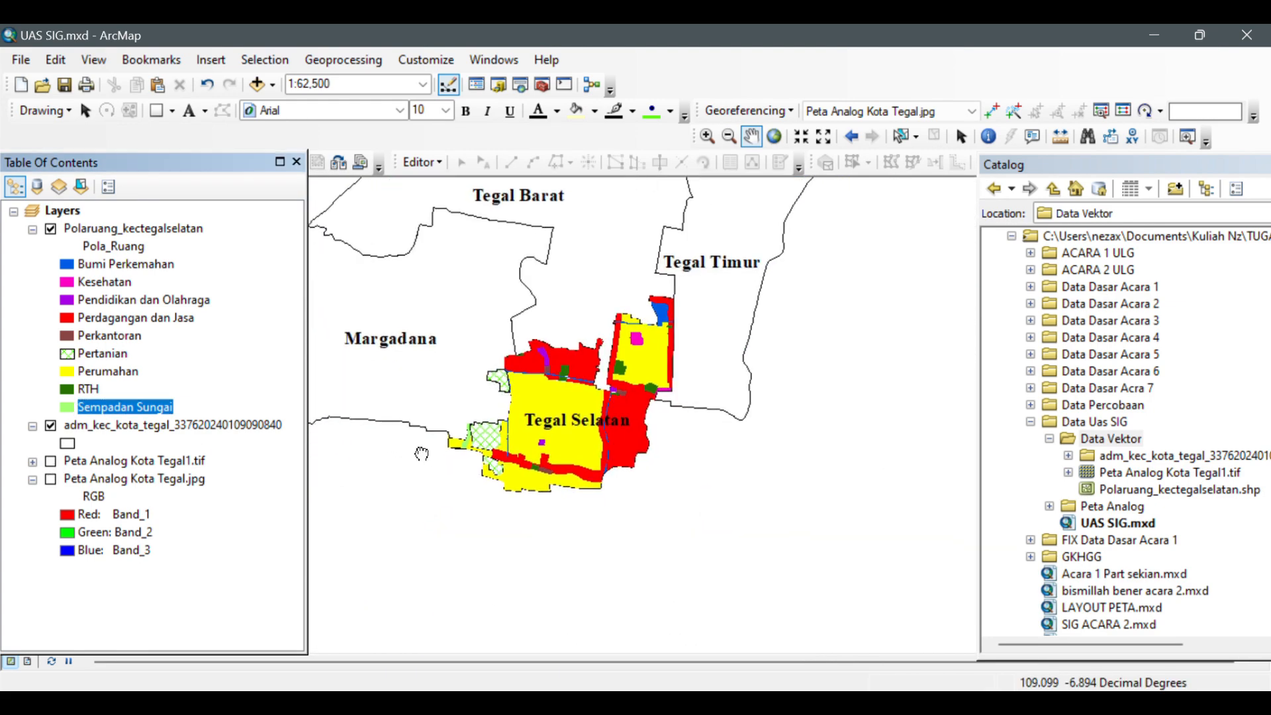
# - Switch to the page layout and set the map scale to 1:25,000
pyautogui.click(29, 659)
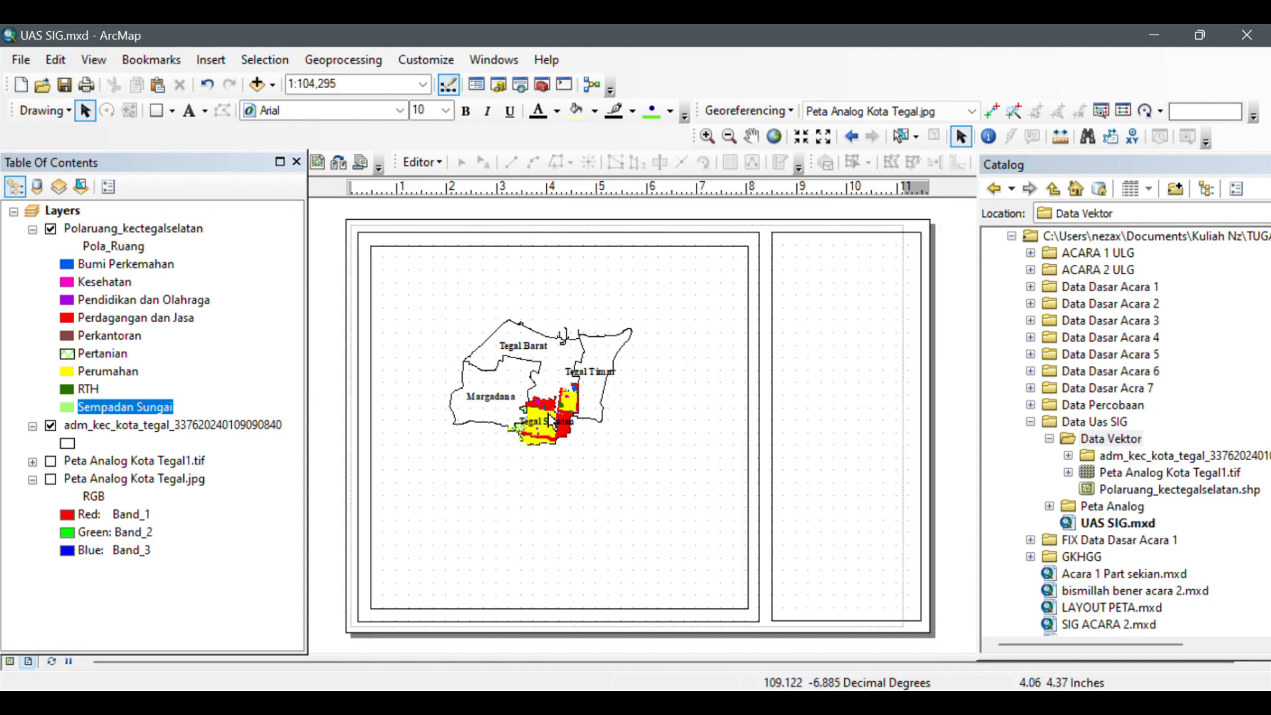
pyautogui.click(367, 84)
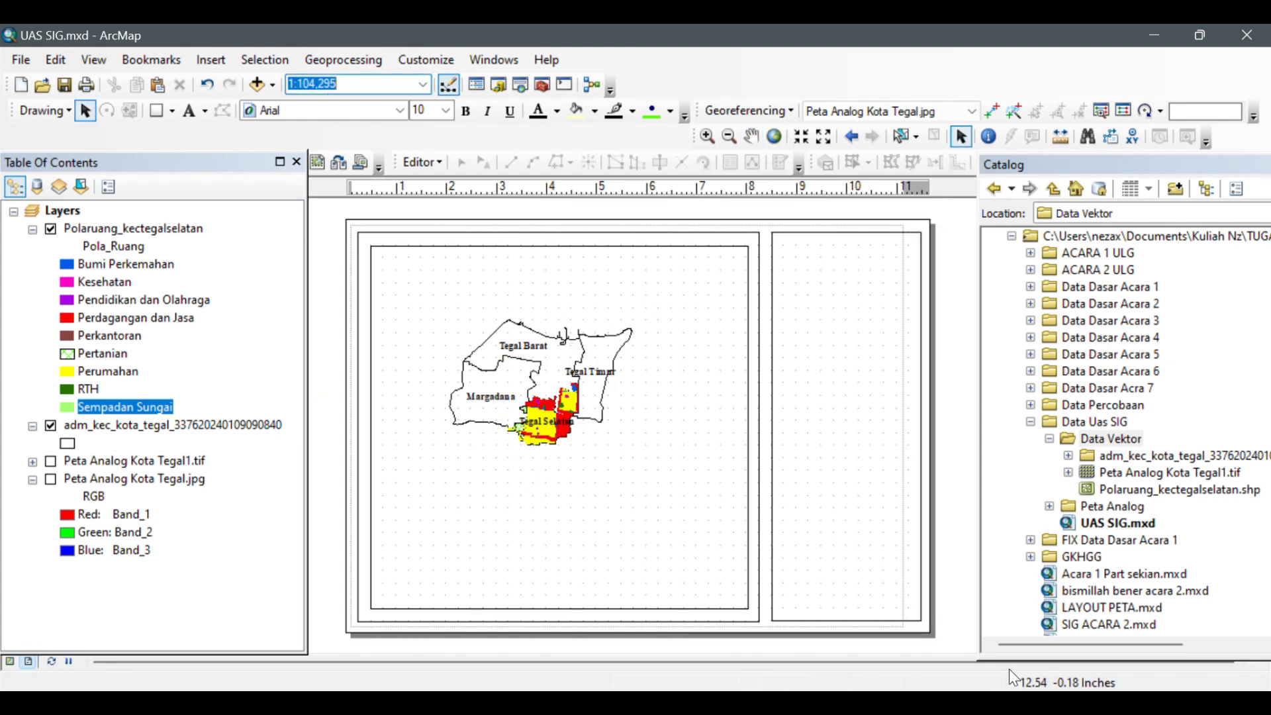
pyautogui.write('25000')
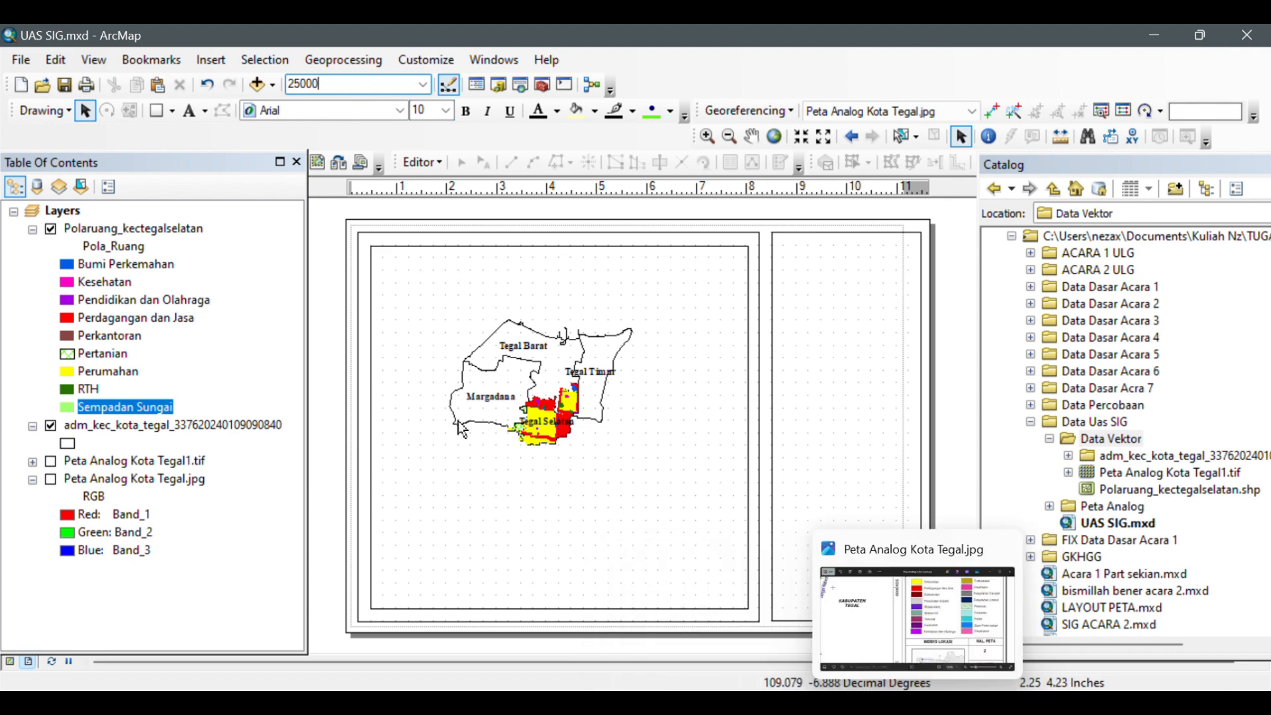
pyautogui.click(979, 603)
pyautogui.click(391, 157)
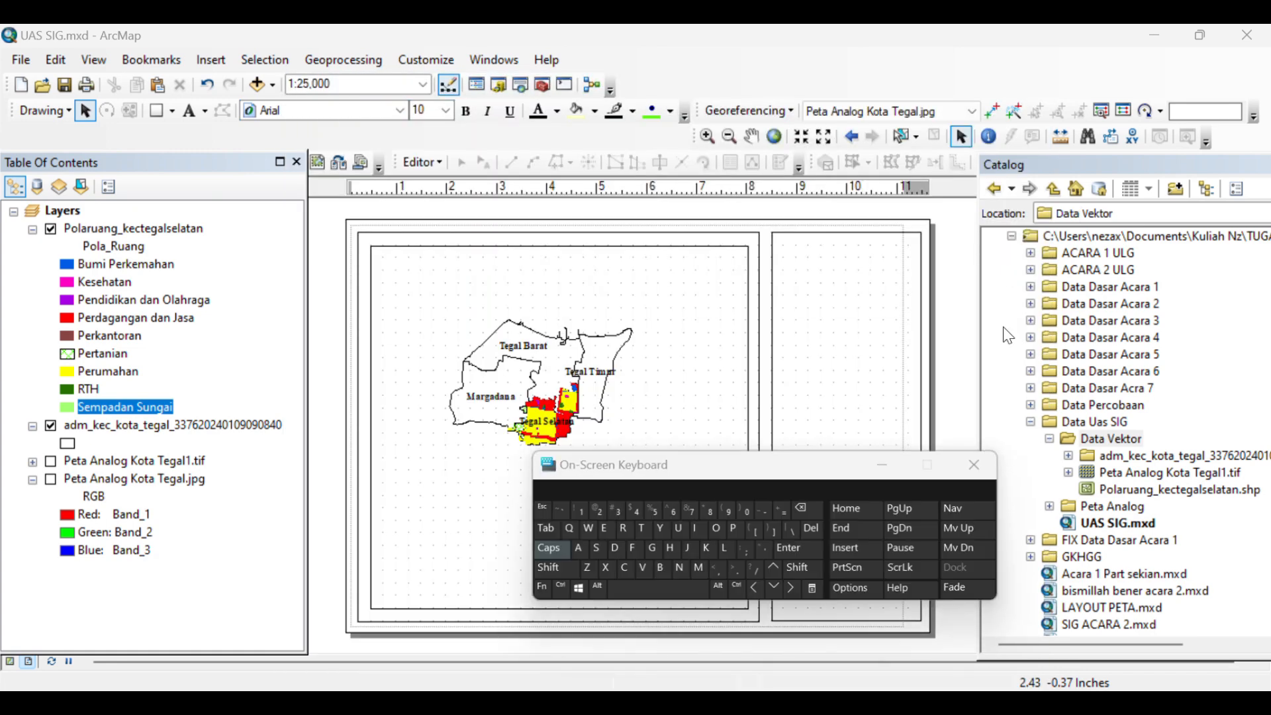
pyautogui.click(800, 549)
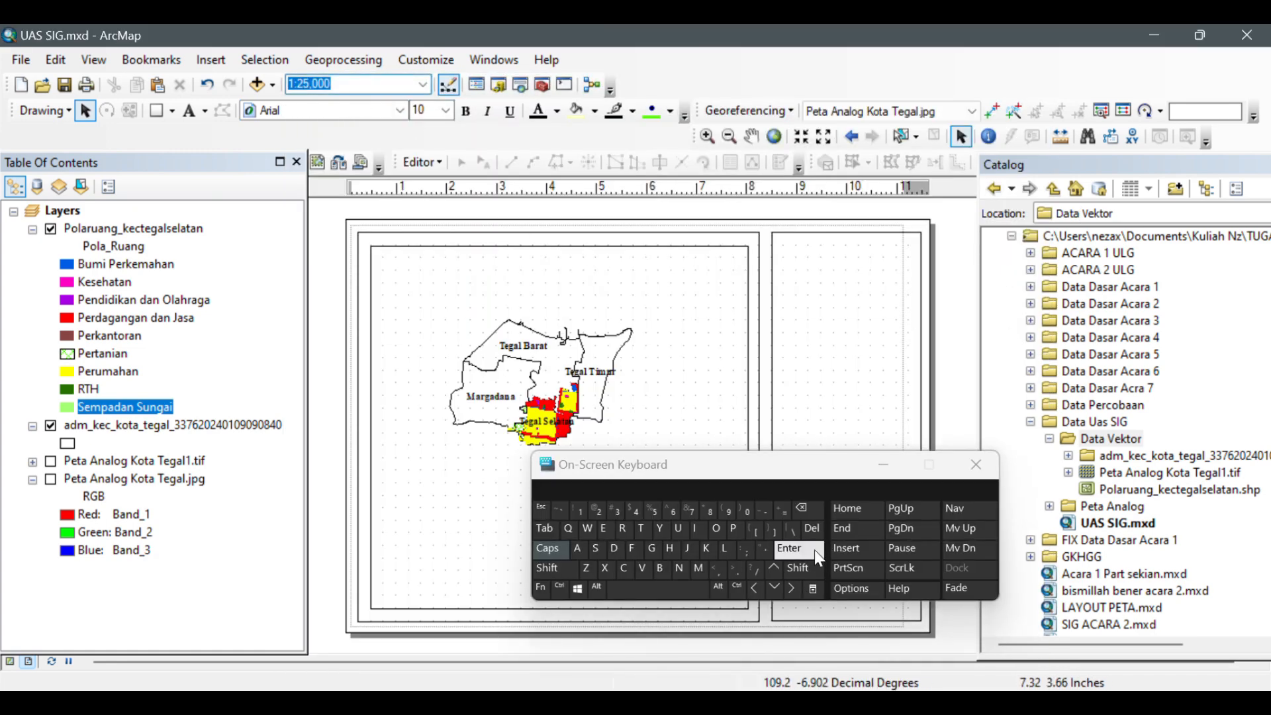
pyautogui.click(975, 464)
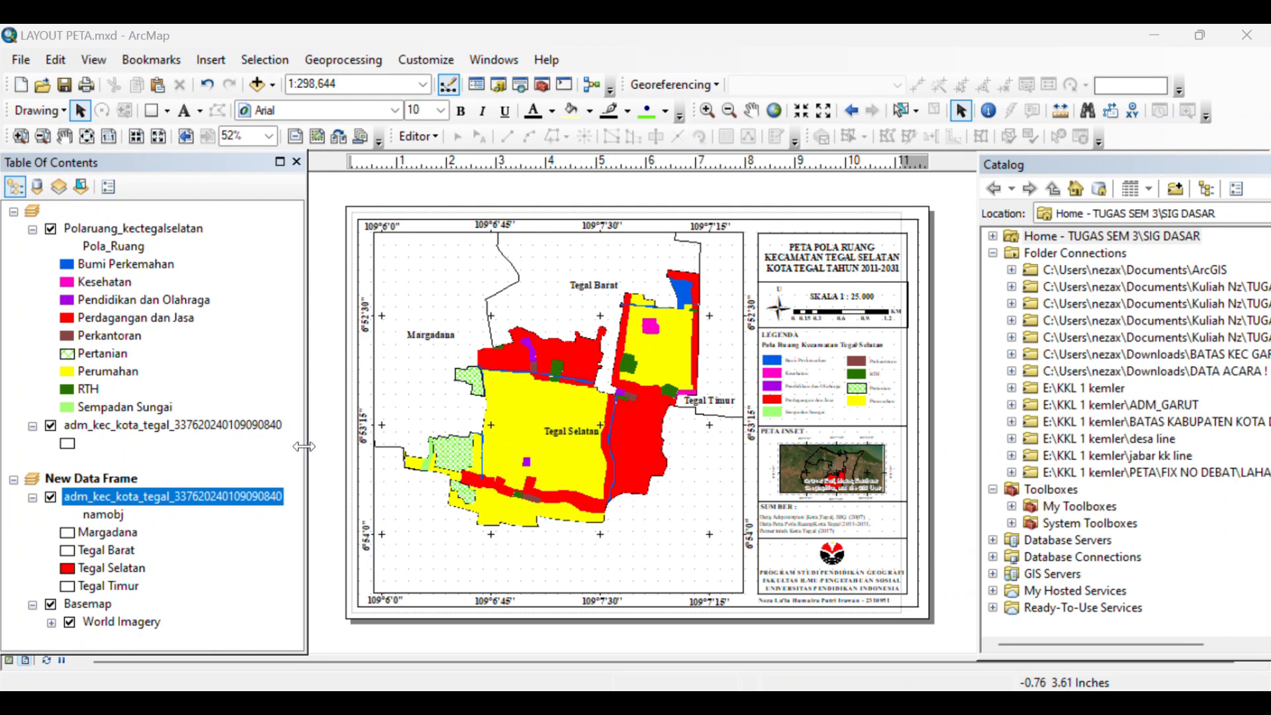
# - Narrow the layer list and start exporting the finished layout under the file name UAS SIG (POLA RUANG)
pyautogui.moveTo(304, 447); pyautogui.dragTo(228, 457)
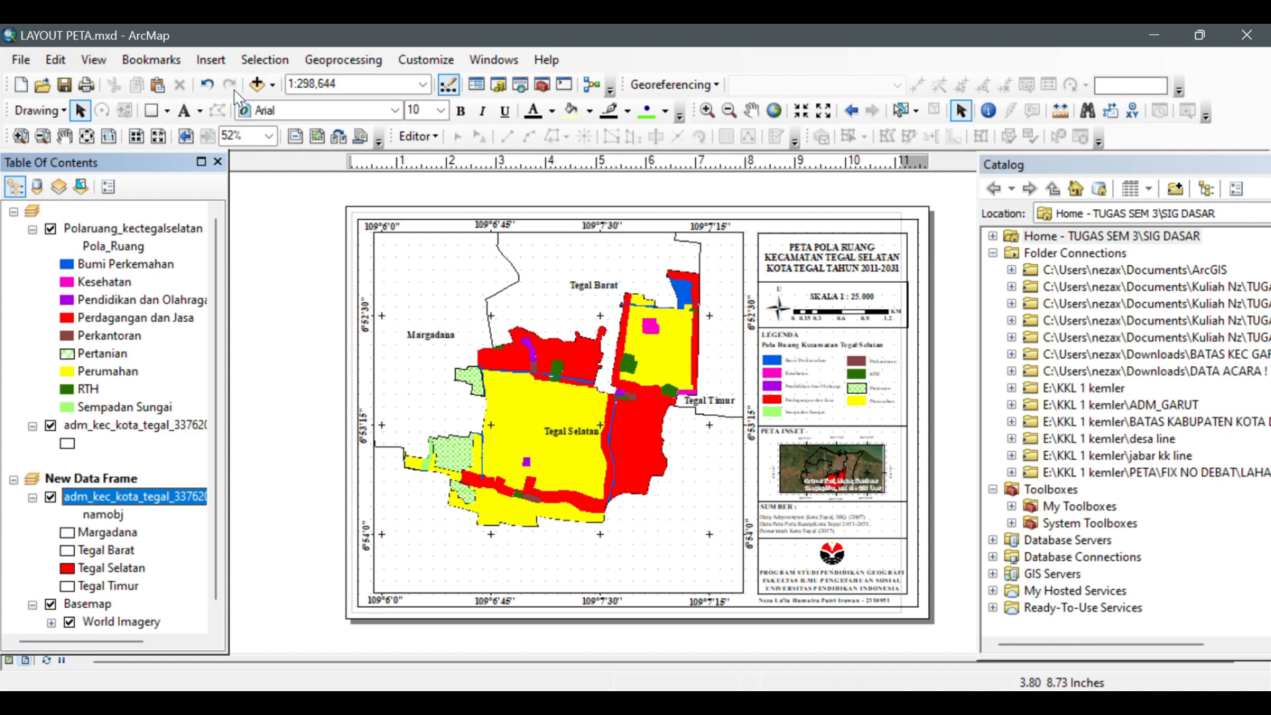
pyautogui.click(24, 61)
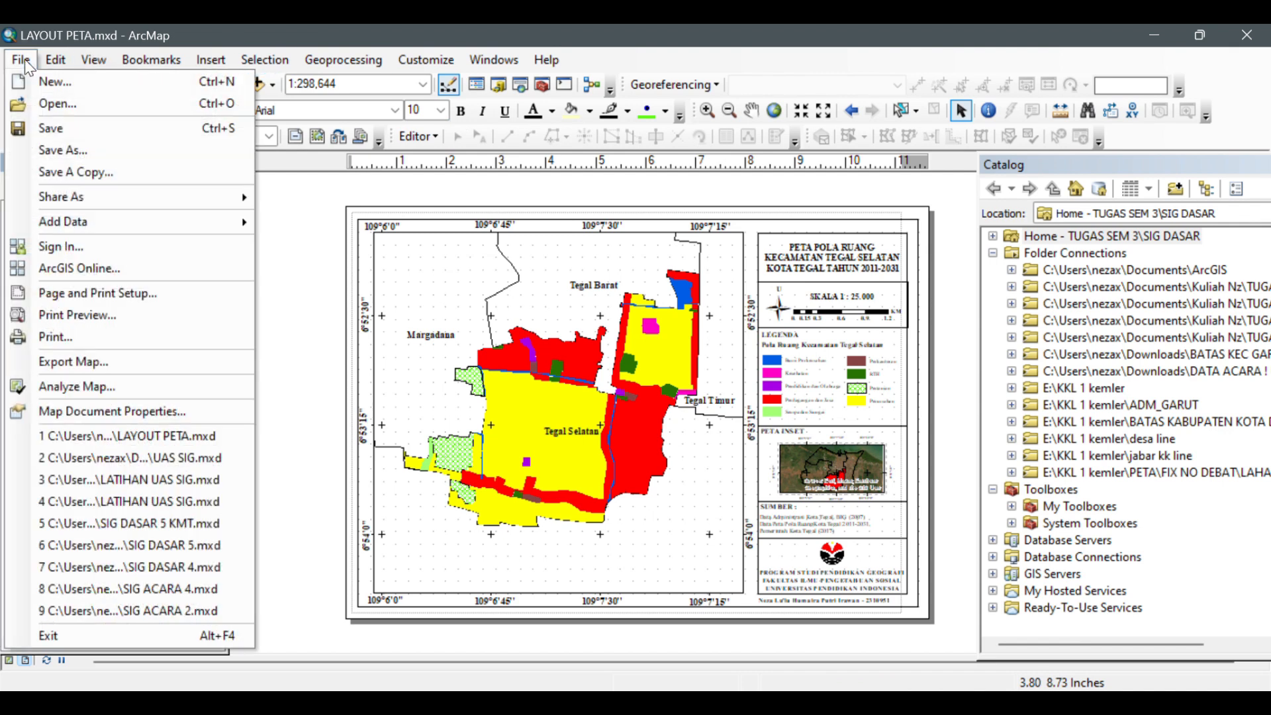
pyautogui.click(121, 363)
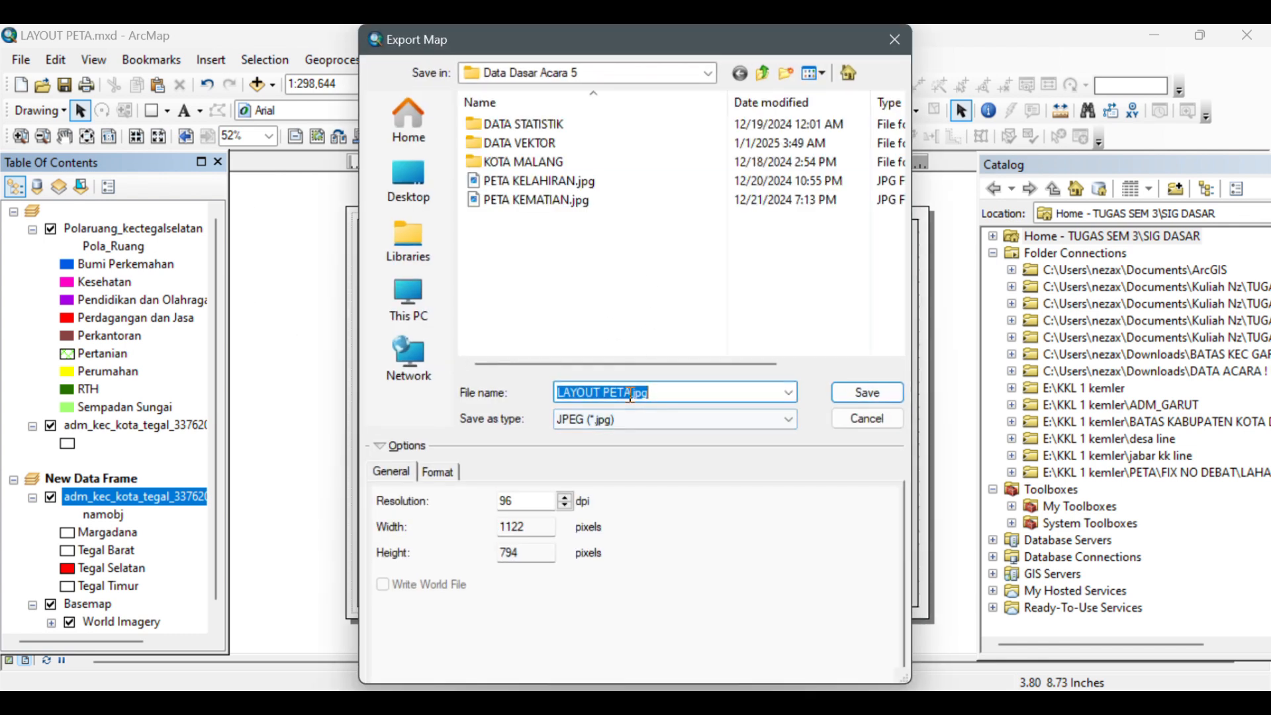
pyautogui.write('UAS SIG (POLA RUANG')
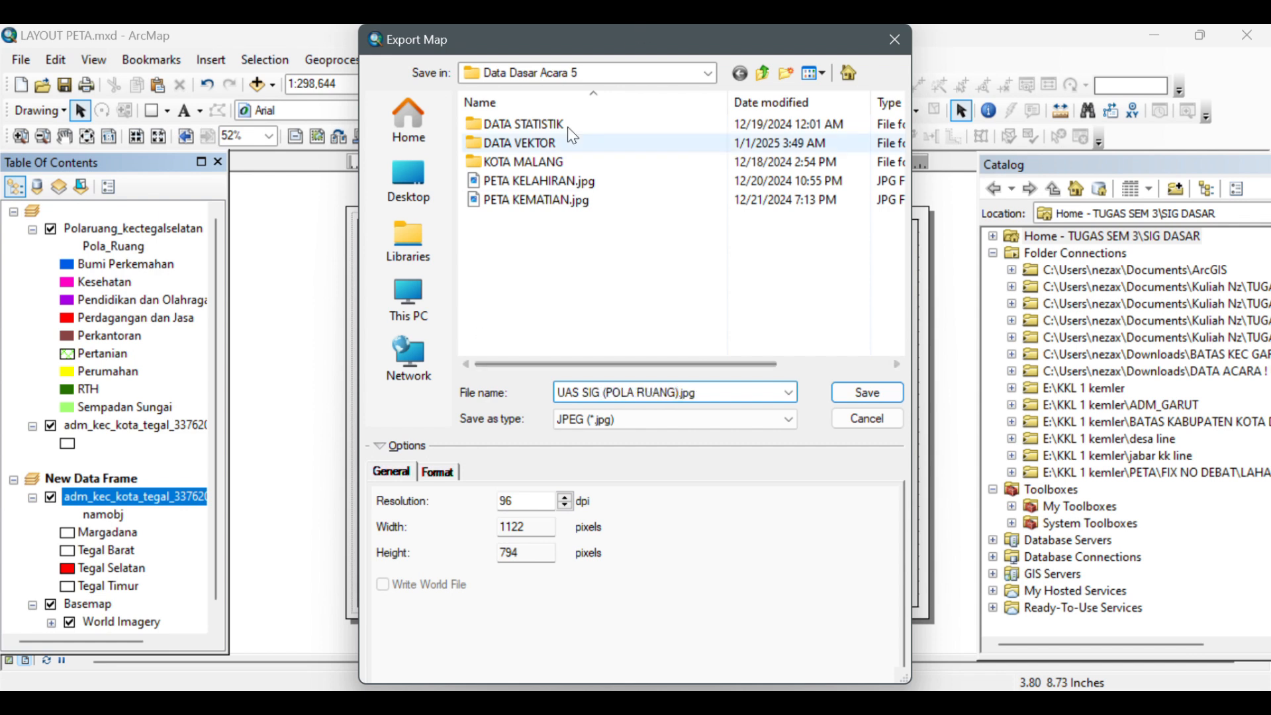
# - Choose the Data Uas SIG folder inside SIG DASAR as the export destination
pyautogui.moveTo(834, 39); pyautogui.dragTo(827, 108)
pyautogui.click(760, 143)
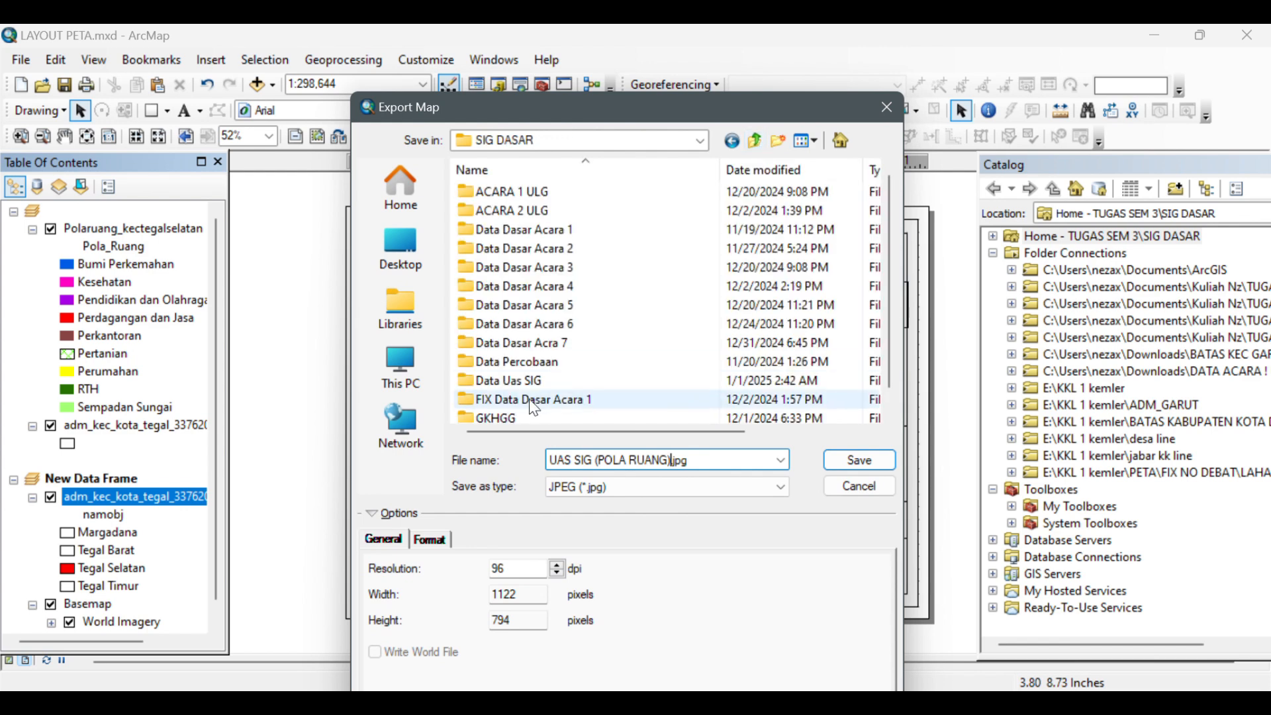
pyautogui.click(519, 380)
pyautogui.doubleClick(520, 379)
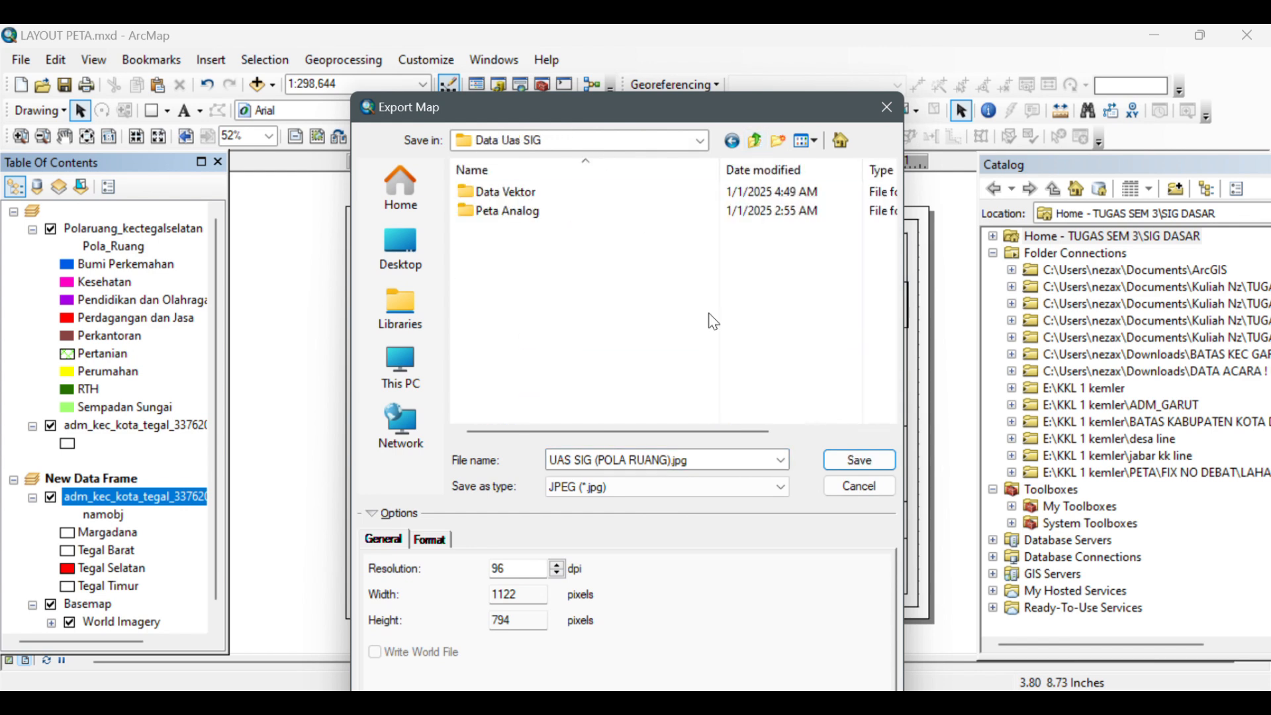
# - Set the export format to JPEG and export the map
pyautogui.click(674, 486)
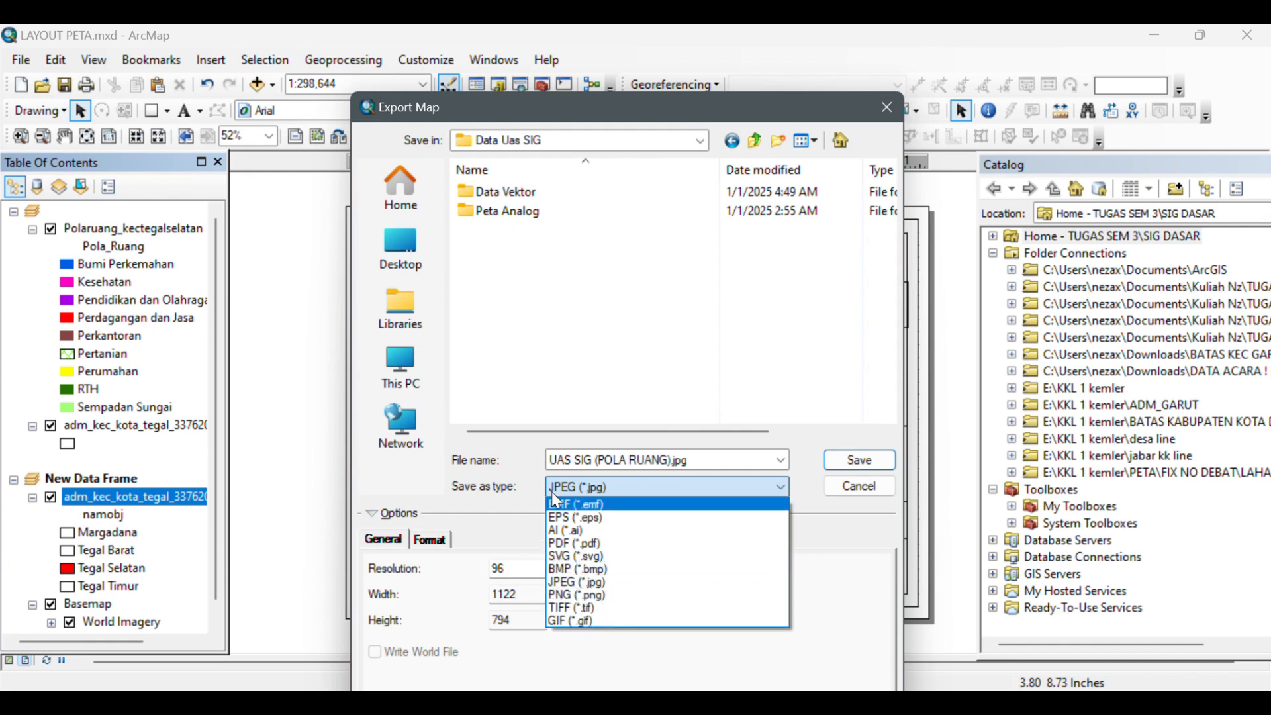
pyautogui.click(577, 582)
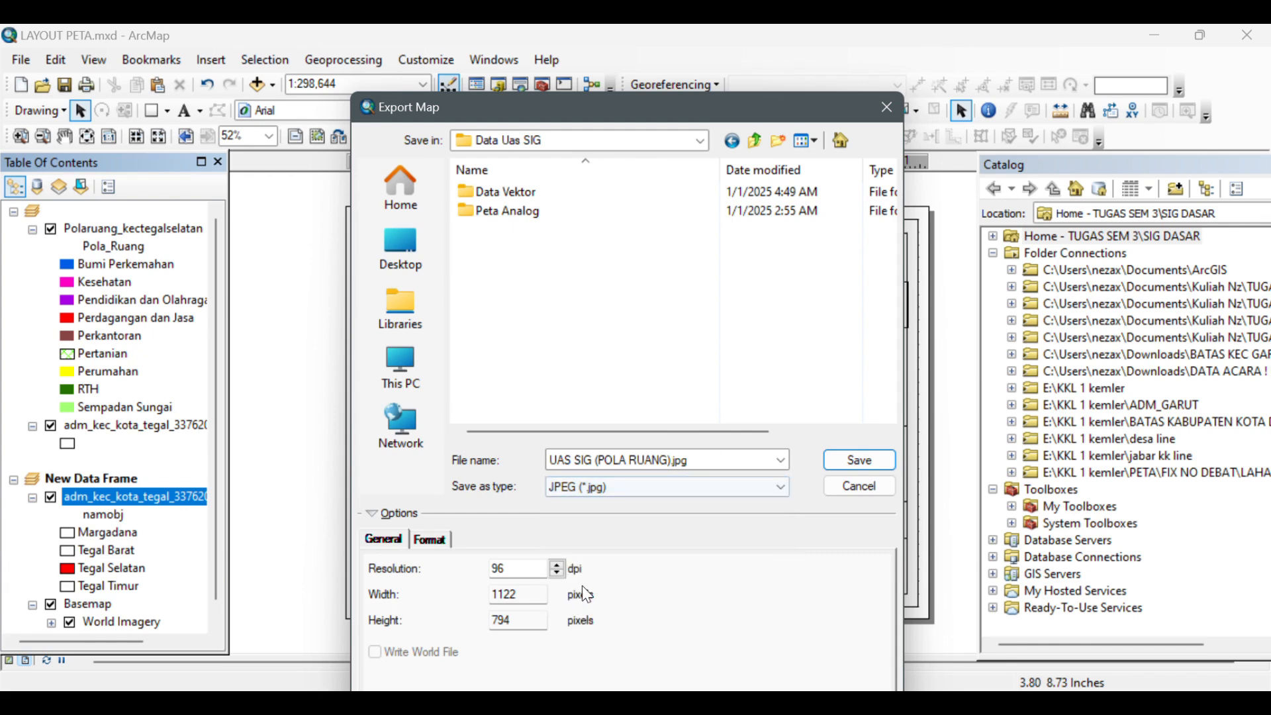
pyautogui.click(871, 466)
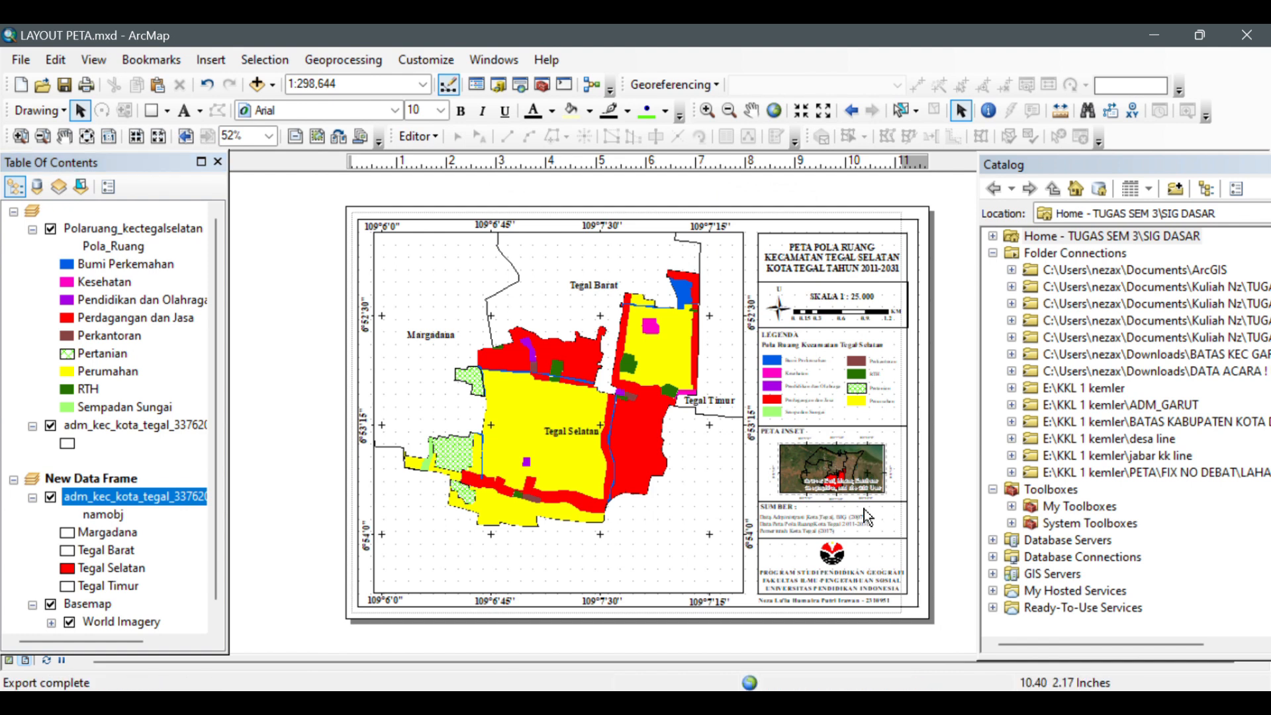